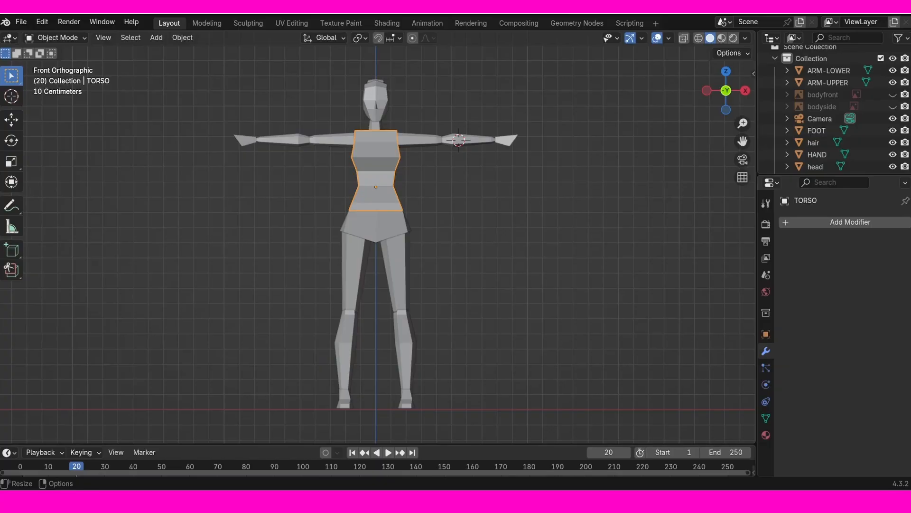
Step: Create a new material on the TORSO object and name it Texture
{"action": "middle_click_drag", "start_coordinate": [532, 261], "coordinate": [468, 308]}
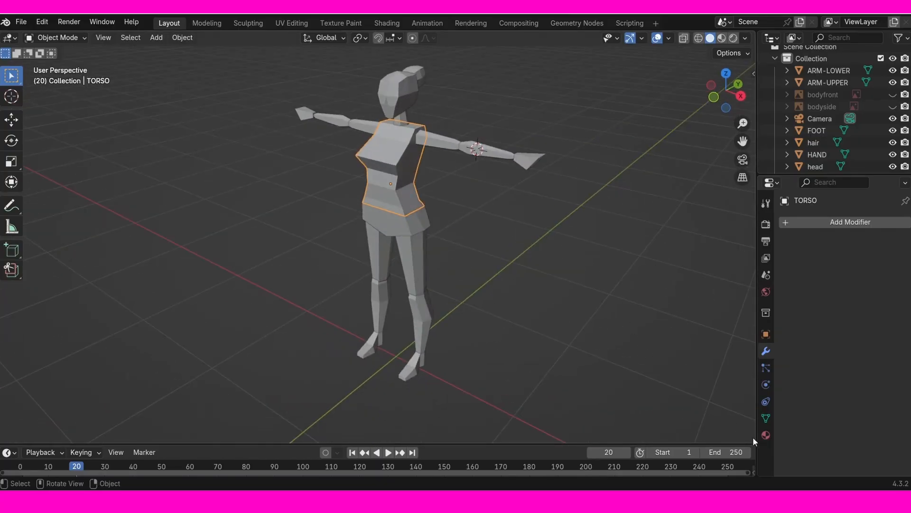
{"action": "left_click", "coordinate": [765, 435]}
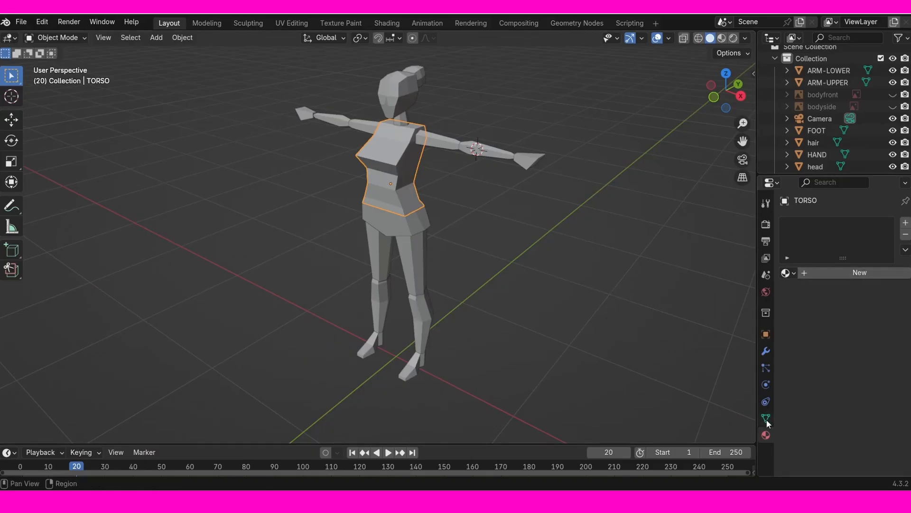
{"action": "left_click", "coordinate": [830, 270]}
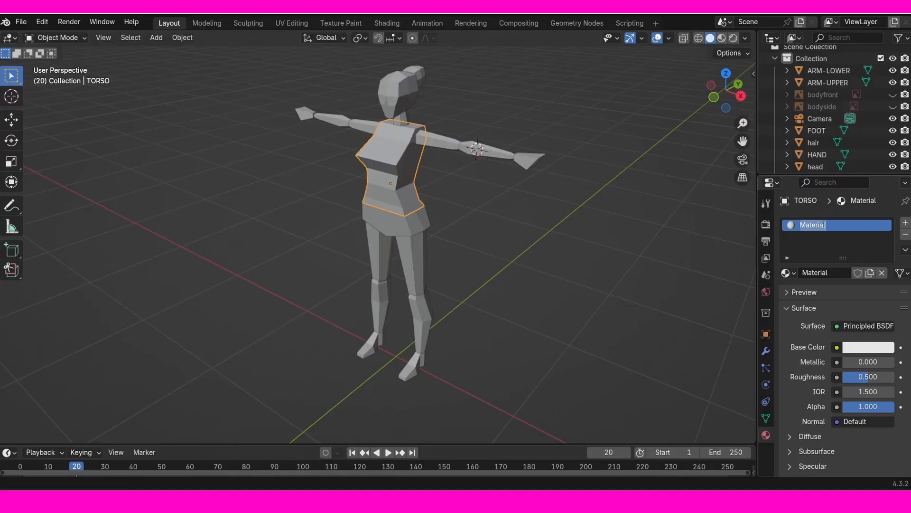
{"action": "type", "text": "Texture"}
{"action": "key", "text": "Return"}
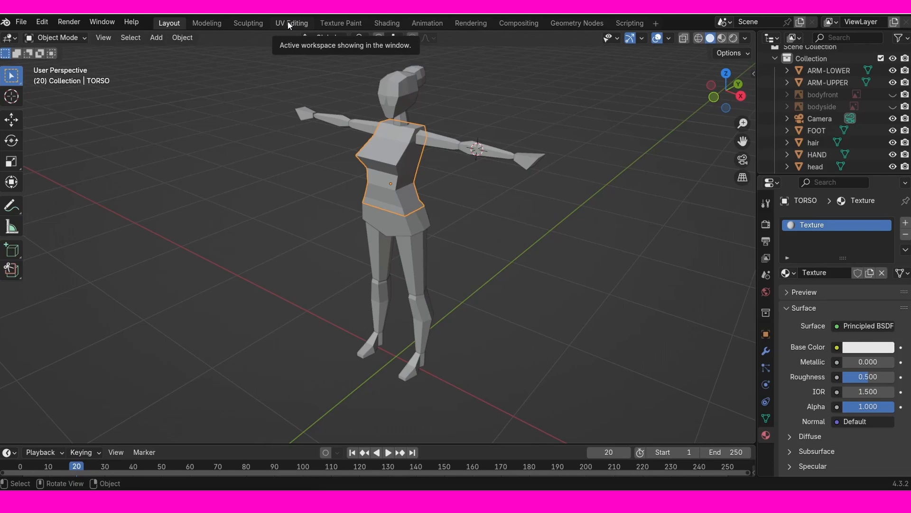
Step: Switch to the Shading workspace and add an Image Texture node to the torso's Texture material
{"action": "left_click", "coordinate": [382, 22]}
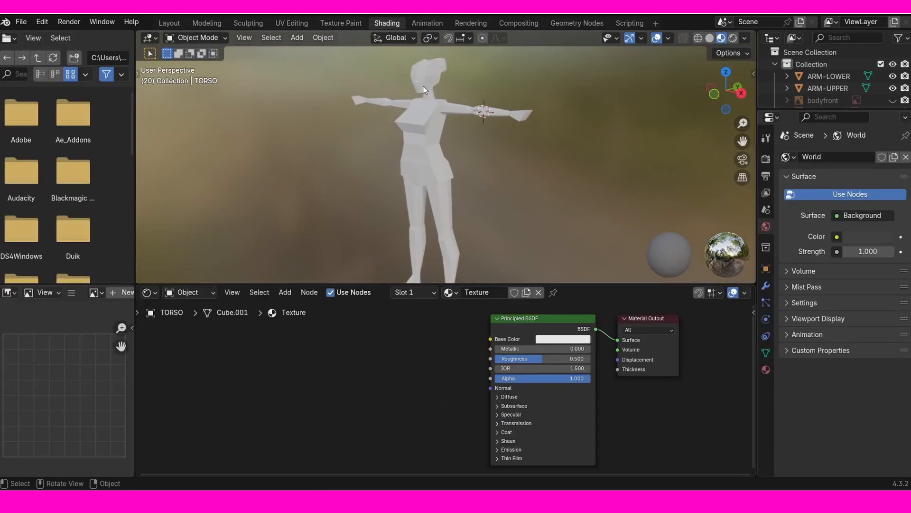
{"action": "scroll", "coordinate": [470, 123], "scroll_direction": "down", "scroll_amount": 3}
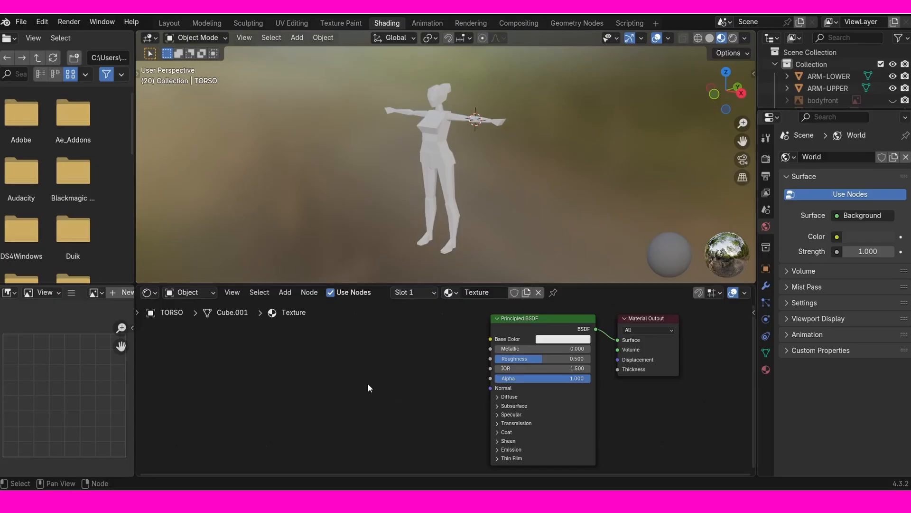
{"action": "scroll", "coordinate": [369, 387], "scroll_direction": "down", "scroll_amount": 2}
{"action": "middle_click_drag", "start_coordinate": [369, 387], "coordinate": [405, 382]}
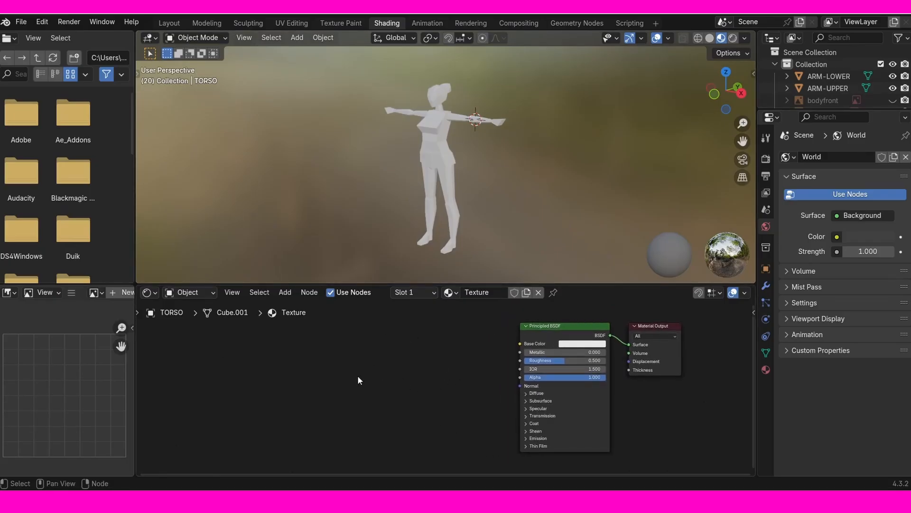
{"action": "key", "text": "shift+a"}
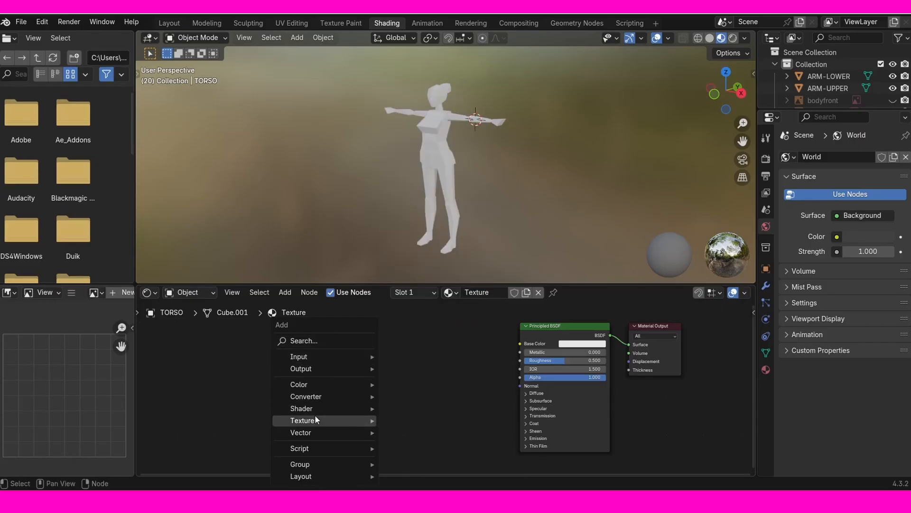
{"action": "mouse_move", "coordinate": [312, 420]}
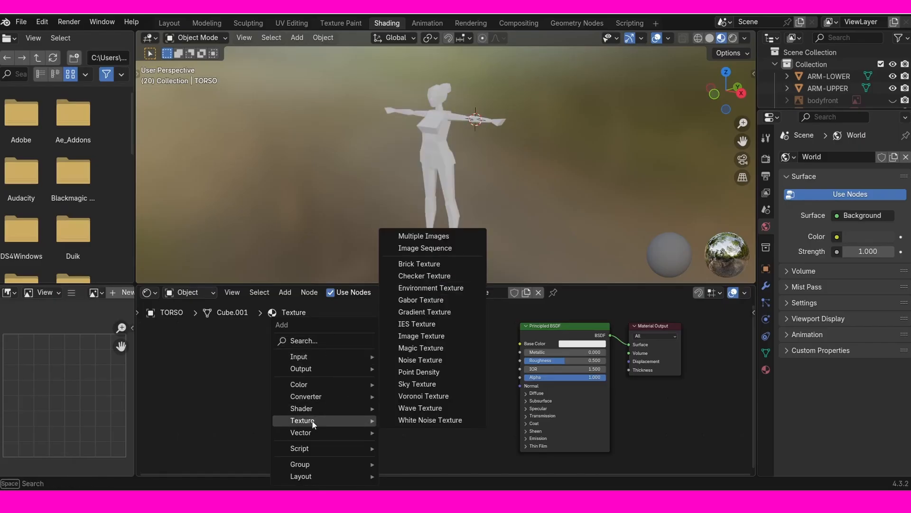
{"action": "left_click", "coordinate": [421, 336]}
{"action": "left_click", "coordinate": [326, 338]}
{"action": "scroll", "coordinate": [342, 380], "scroll_direction": "up", "scroll_amount": 2}
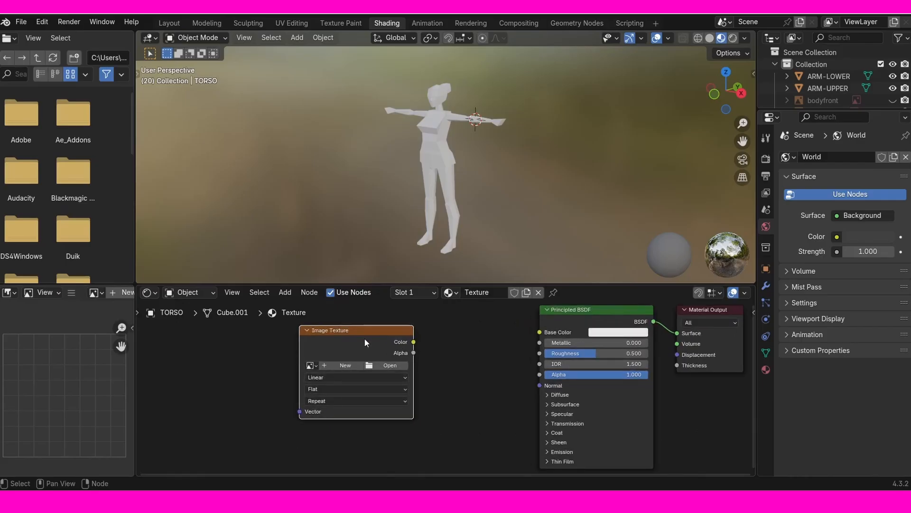
Step: Create a new 512 × 512 px blank image named Annabeth_texture in the Image Texture node
{"action": "left_click", "coordinate": [344, 364]}
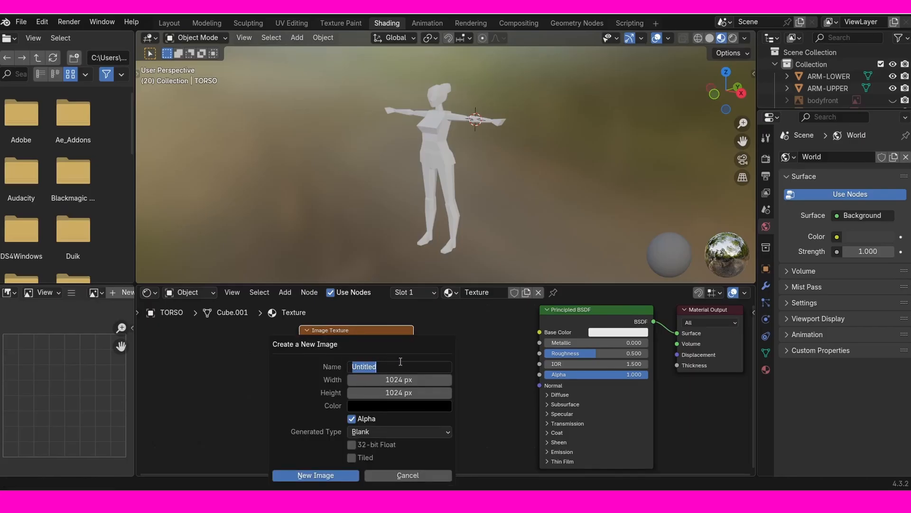
{"action": "type", "text": "Annabeth_texture"}
{"action": "left_click", "coordinate": [416, 381]}
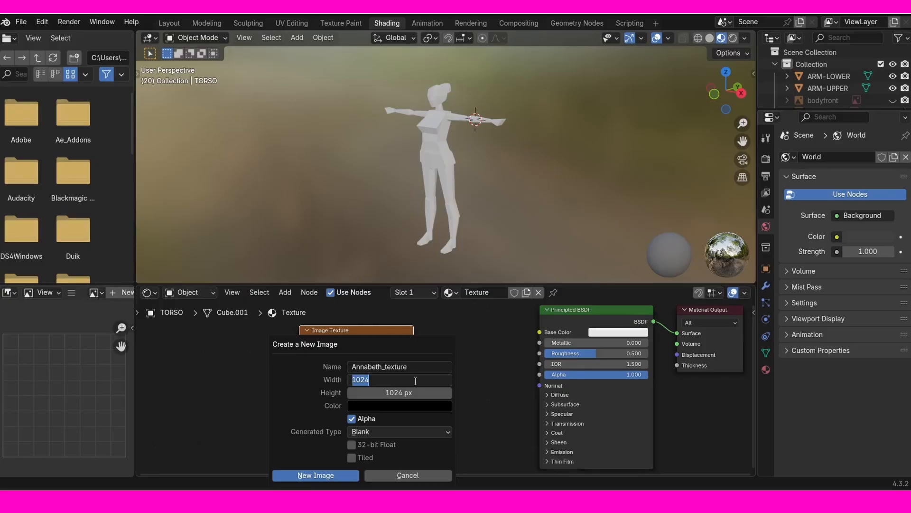
{"action": "type", "text": "512"}
{"action": "key", "text": "Return"}
{"action": "double_click", "coordinate": [408, 392]}
{"action": "type", "text": "2"}
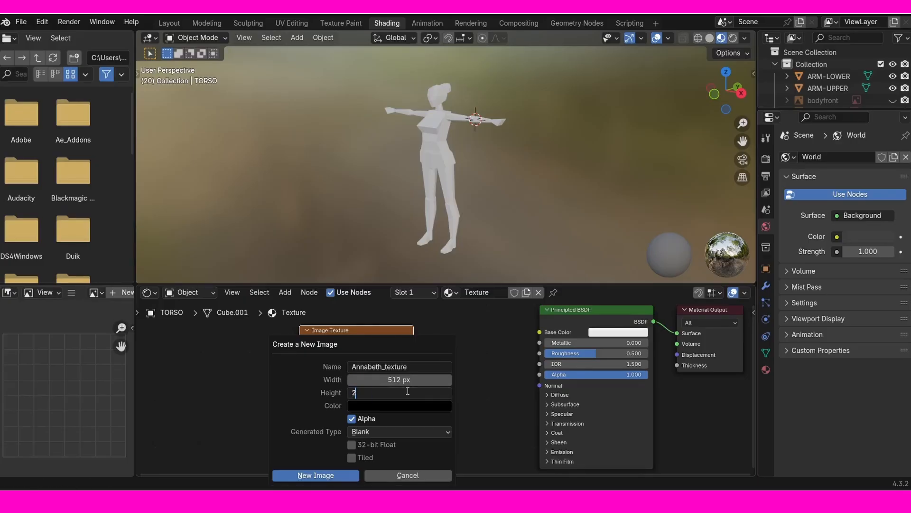
{"action": "type", "text": "12"}
{"action": "key", "text": "ctrl+a"}
{"action": "type", "text": "512"}
{"action": "key", "text": "Return"}
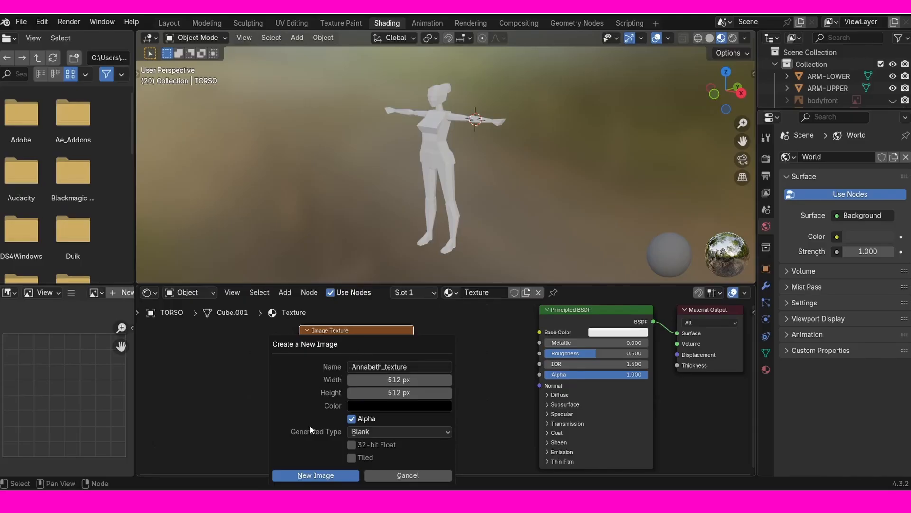
{"action": "left_click", "coordinate": [311, 475]}
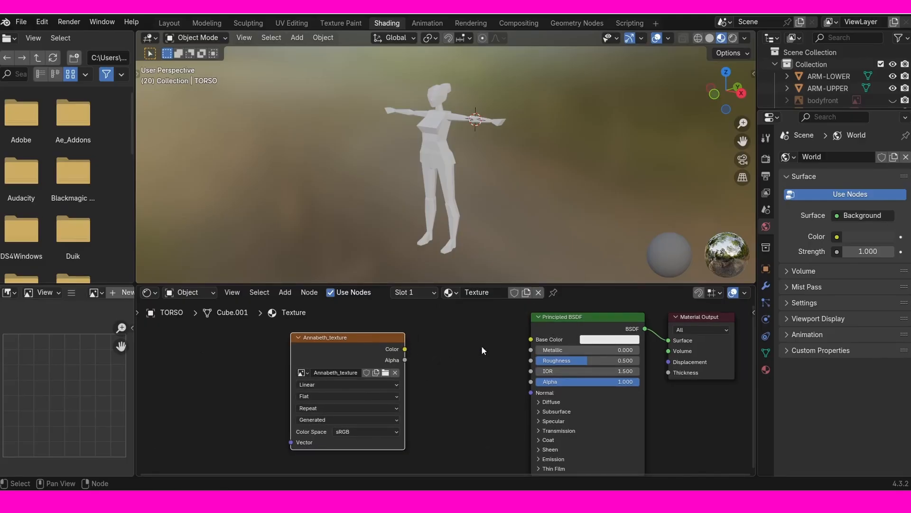
Step: Disconnect the Principled BSDF from the Material Output and link the Annabeth_texture node's Color to the Surface input instead
{"action": "middle_click_drag", "start_coordinate": [684, 343], "coordinate": [618, 352]}
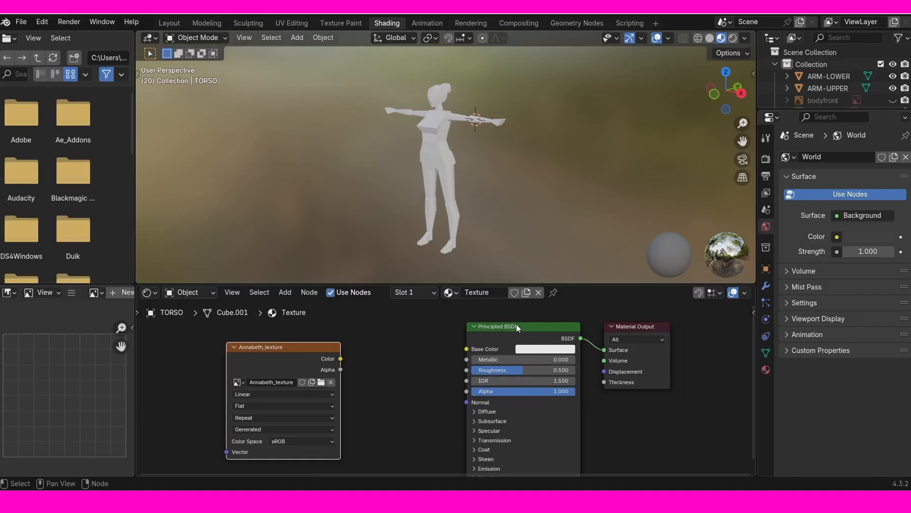
{"action": "right_click_drag", "start_coordinate": [597, 332], "coordinate": [588, 349], "text": "ctrl"}
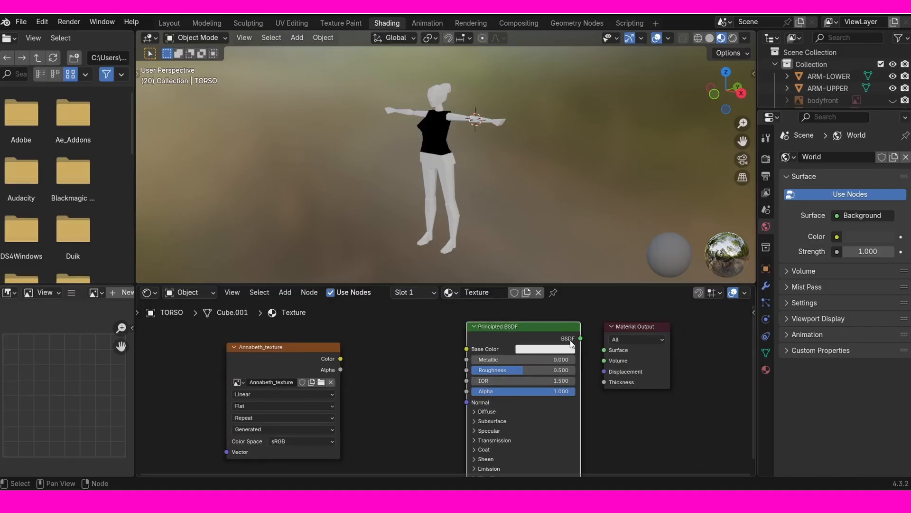
{"action": "left_click_drag", "start_coordinate": [530, 333], "coordinate": [517, 388]}
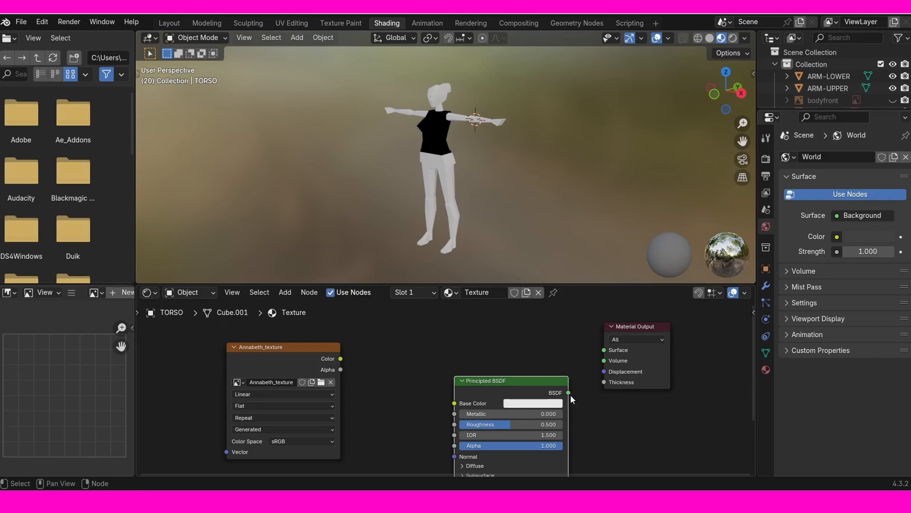
{"action": "left_click_drag", "start_coordinate": [569, 392], "coordinate": [589, 352]}
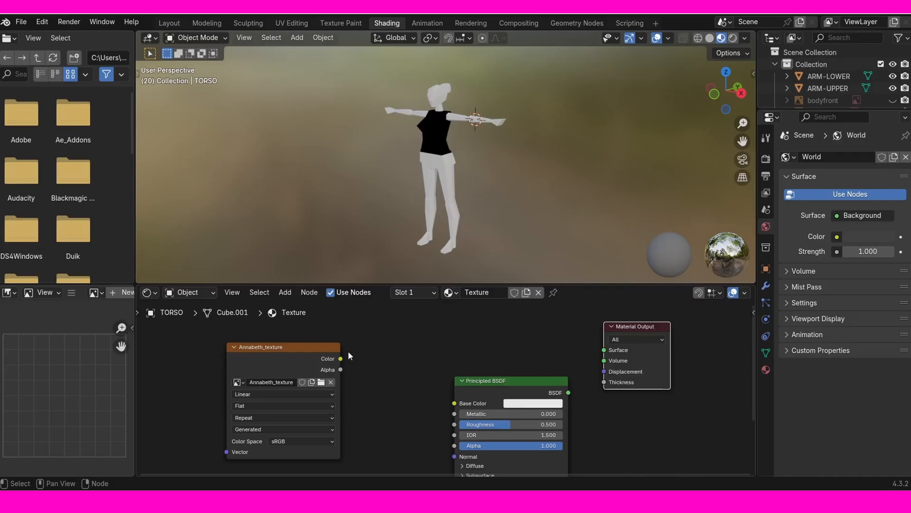
{"action": "left_click_drag", "start_coordinate": [341, 359], "coordinate": [604, 350]}
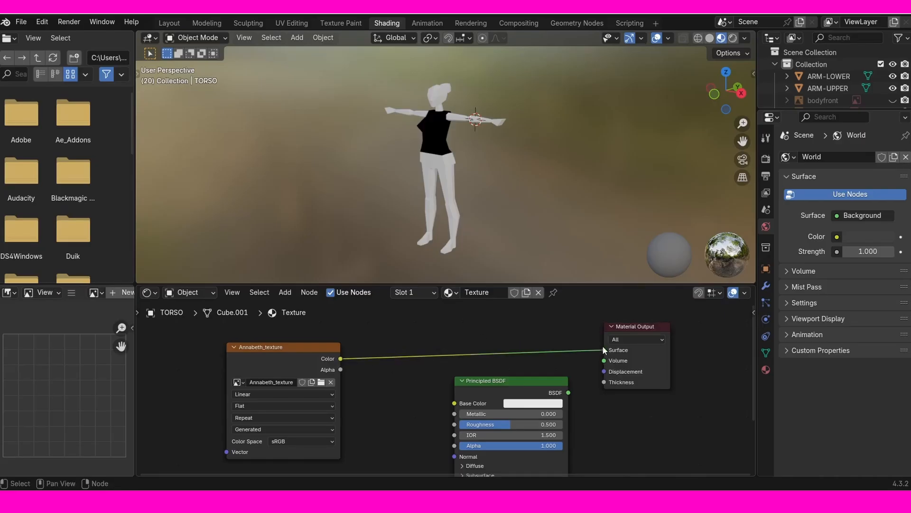
Step: Show the 3D viewport's sidebar and enlarge the viewport, with the selected torso's material properties displayed
{"action": "left_click", "coordinate": [753, 74]}
{"action": "left_click", "coordinate": [428, 152]}
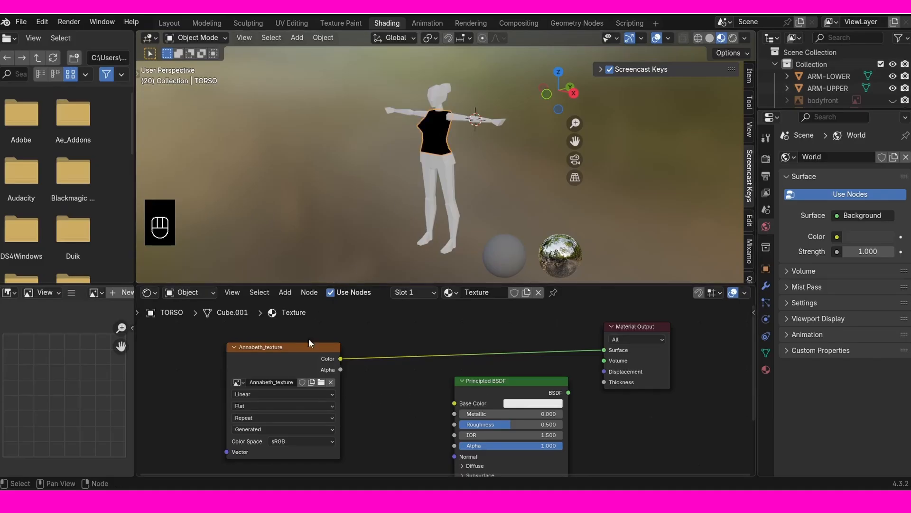
{"action": "scroll", "coordinate": [434, 136], "scroll_direction": "up", "scroll_amount": 1}
{"action": "middle_click_drag", "start_coordinate": [433, 135], "coordinate": [421, 132]}
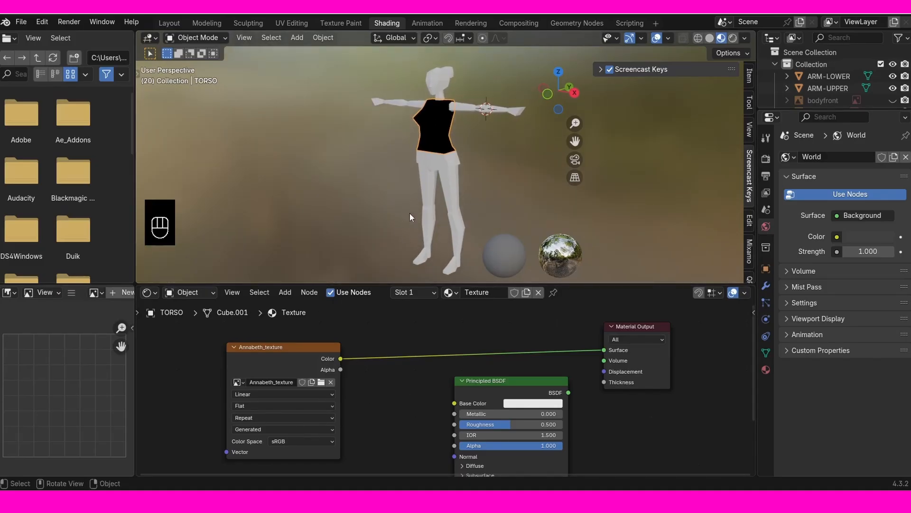
{"action": "middle_click_drag", "start_coordinate": [411, 217], "coordinate": [342, 184], "text": "shift"}
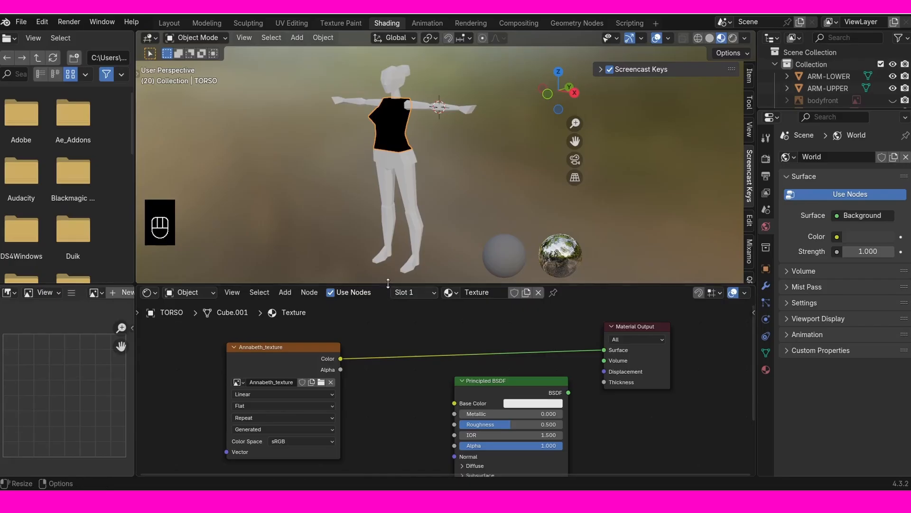
{"action": "left_click_drag", "start_coordinate": [388, 283], "coordinate": [394, 314]}
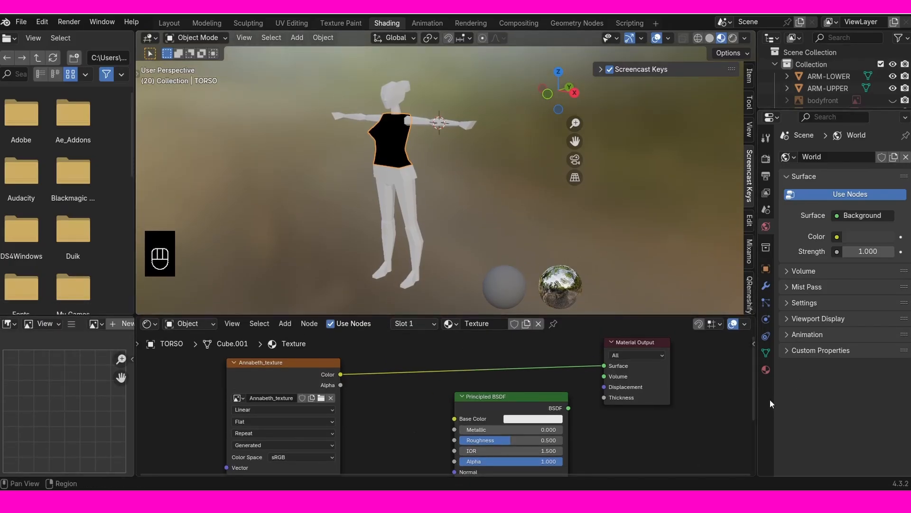
{"action": "left_click", "coordinate": [766, 370]}
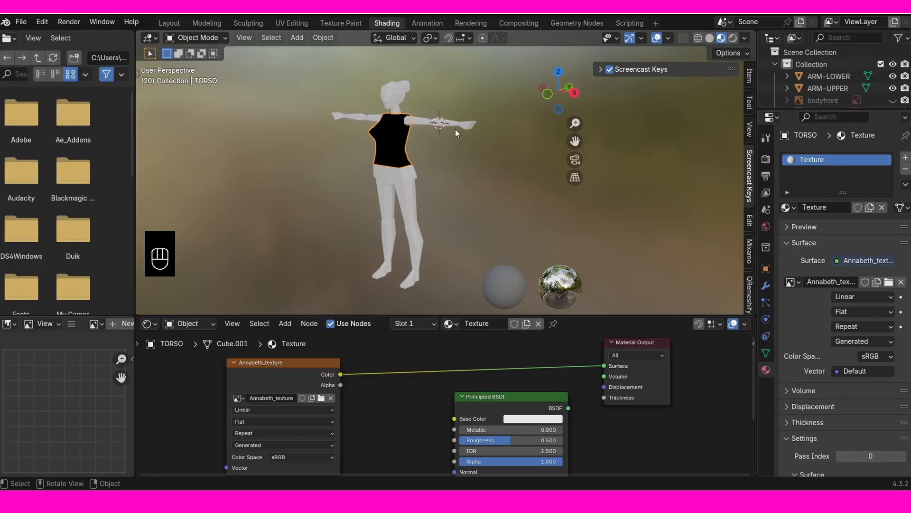
Step: Select all the body parts with the torso as the active object and copy its Texture material to the selected objects
{"action": "left_click", "coordinate": [406, 85], "text": "shift"}
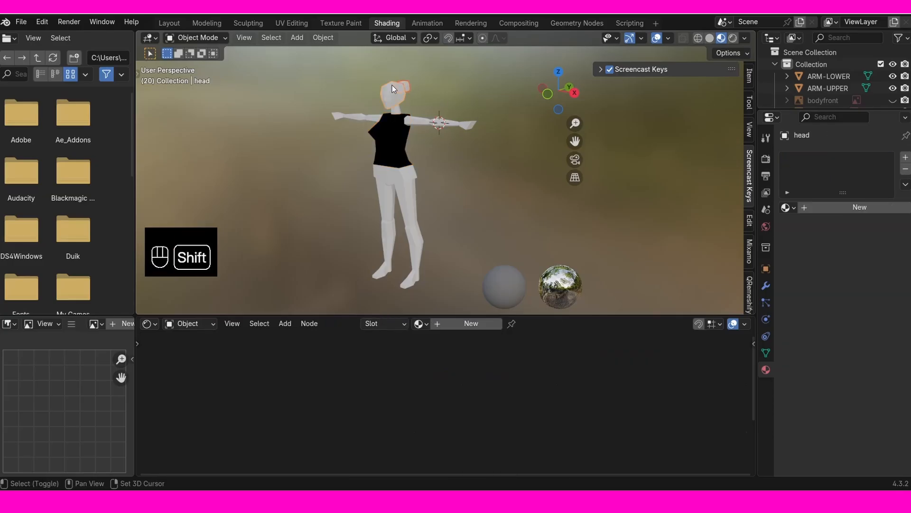
{"action": "left_click", "coordinate": [340, 118]}
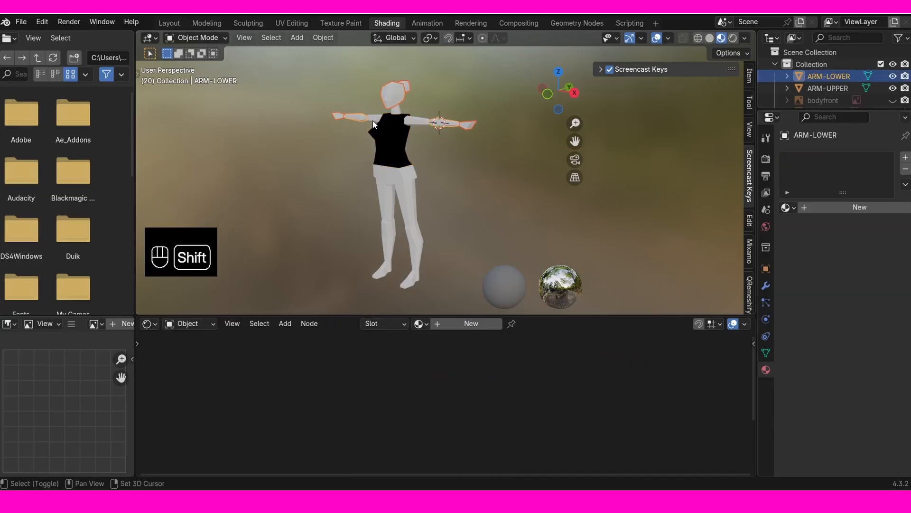
{"action": "left_click", "coordinate": [387, 111], "text": "shift"}
{"action": "left_click", "coordinate": [391, 113], "text": "shift"}
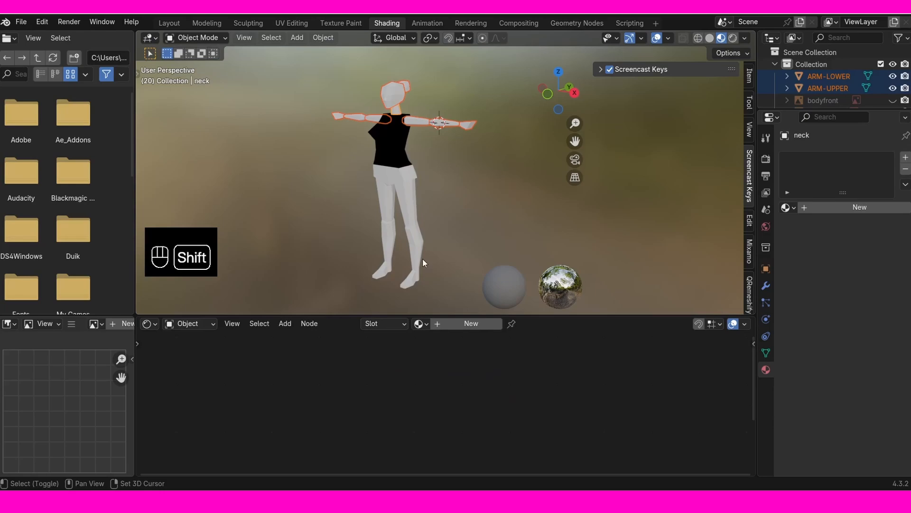
{"action": "left_click", "coordinate": [406, 281], "text": "shift"}
{"action": "left_click", "coordinate": [413, 219], "text": "shift"}
{"action": "left_click", "coordinate": [410, 192], "text": "shift"}
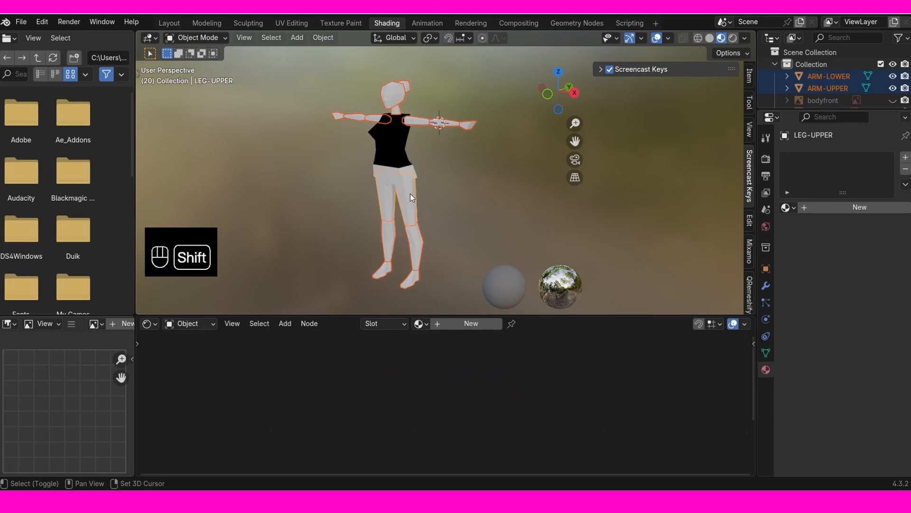
{"action": "left_click", "coordinate": [403, 181], "text": "shift"}
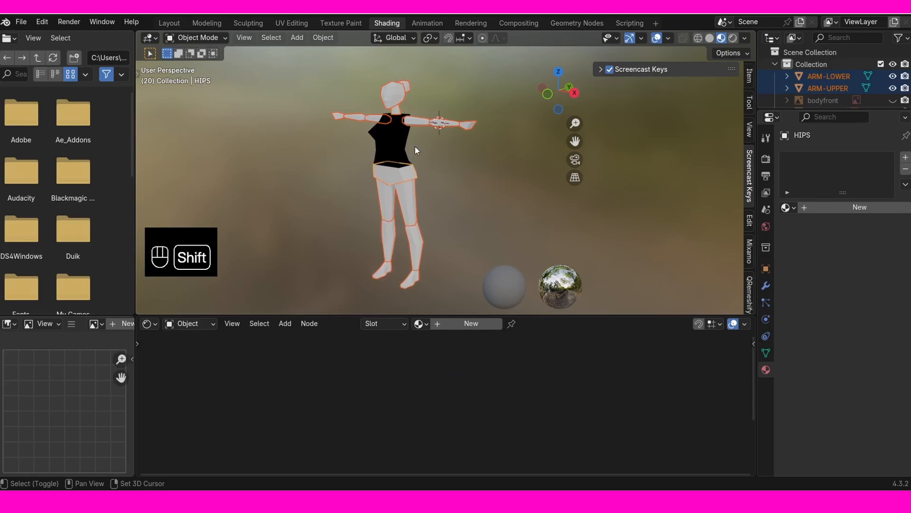
{"action": "left_click", "coordinate": [402, 138], "text": "shift"}
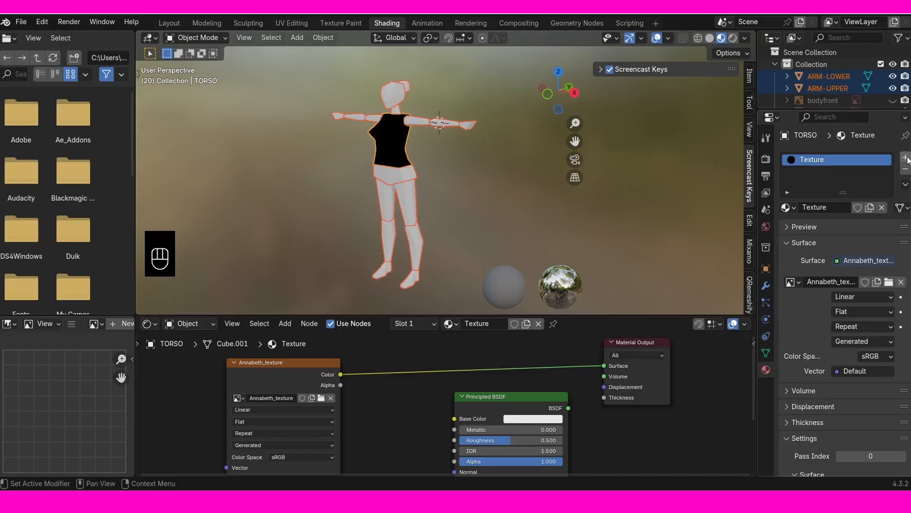
{"action": "left_click", "coordinate": [906, 185]}
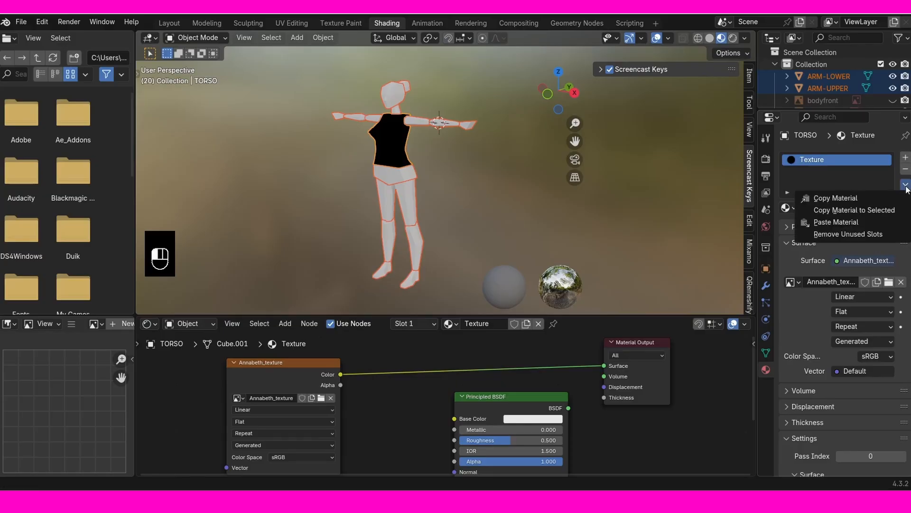
{"action": "left_click", "coordinate": [885, 212]}
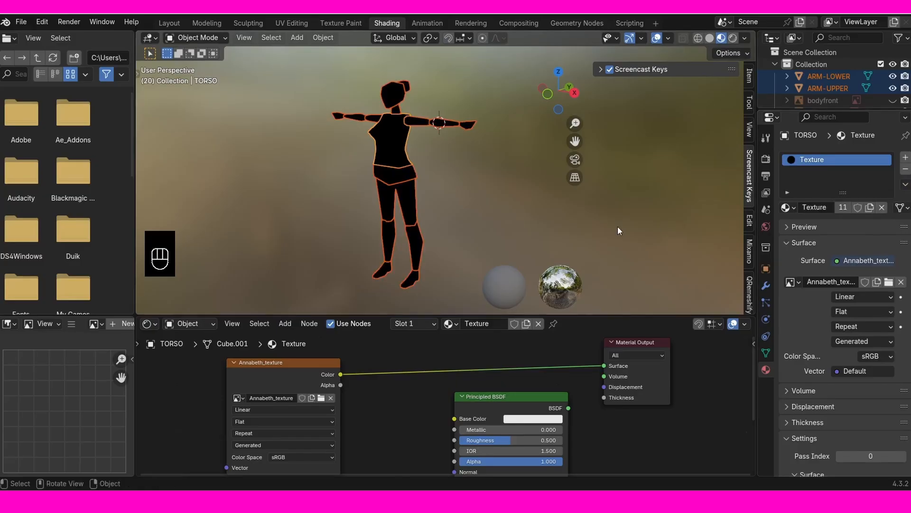
Step: Deselect all body parts and view the figure in the front orthographic view
{"action": "middle_click_drag", "start_coordinate": [617, 227], "coordinate": [345, 170]}
{"action": "middle_click_drag", "start_coordinate": [452, 130], "coordinate": [443, 151]}
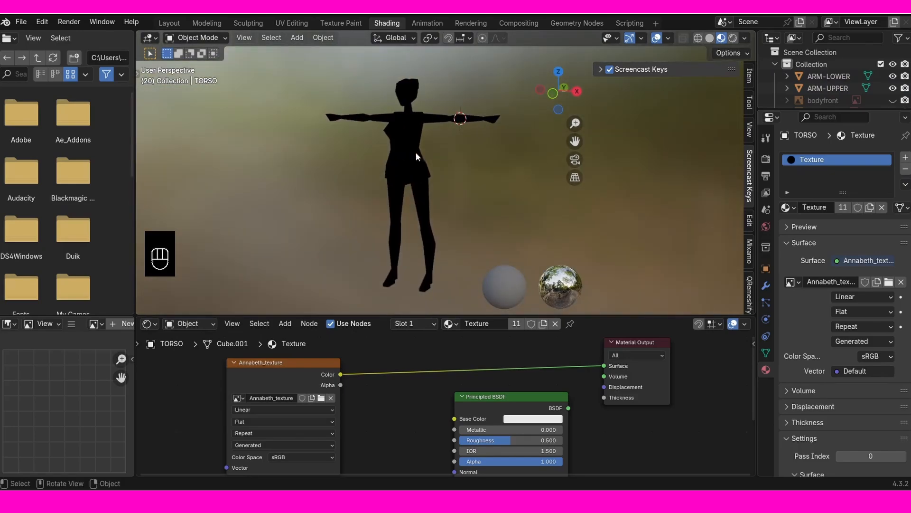
{"action": "key", "text": "KP_1"}
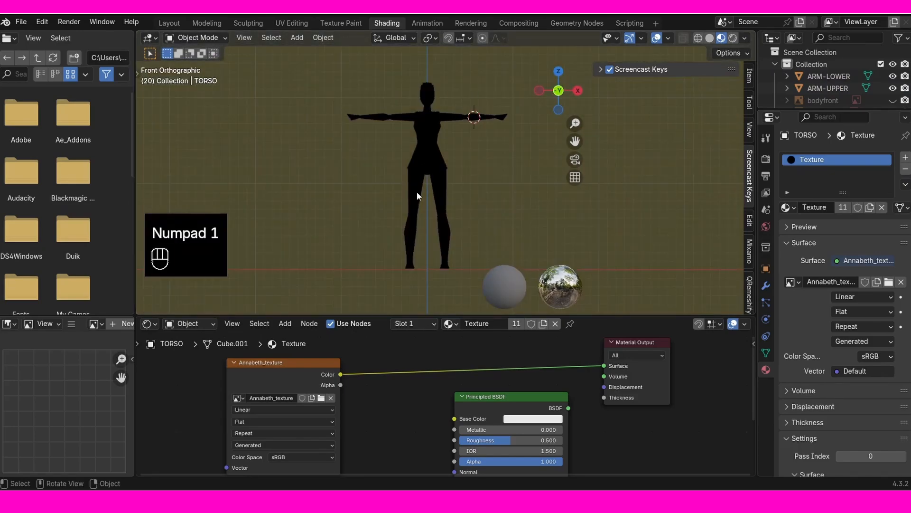
Step: Open the Texture Paint workspace and resize the image editor so the Annabeth_texture image fits beside the 3D viewport
{"action": "middle_click_drag", "start_coordinate": [416, 194], "coordinate": [373, 213]}
{"action": "scroll", "coordinate": [372, 213], "scroll_direction": "up", "scroll_amount": 2}
{"action": "middle_click_drag", "start_coordinate": [417, 165], "coordinate": [437, 154], "text": "shift"}
{"action": "scroll", "coordinate": [437, 153], "scroll_direction": "down", "scroll_amount": 1}
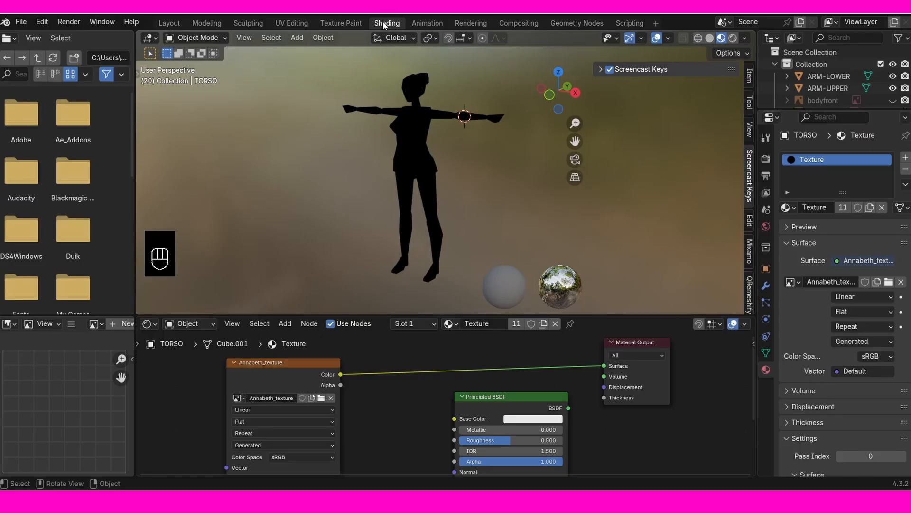
{"action": "left_click", "coordinate": [346, 24]}
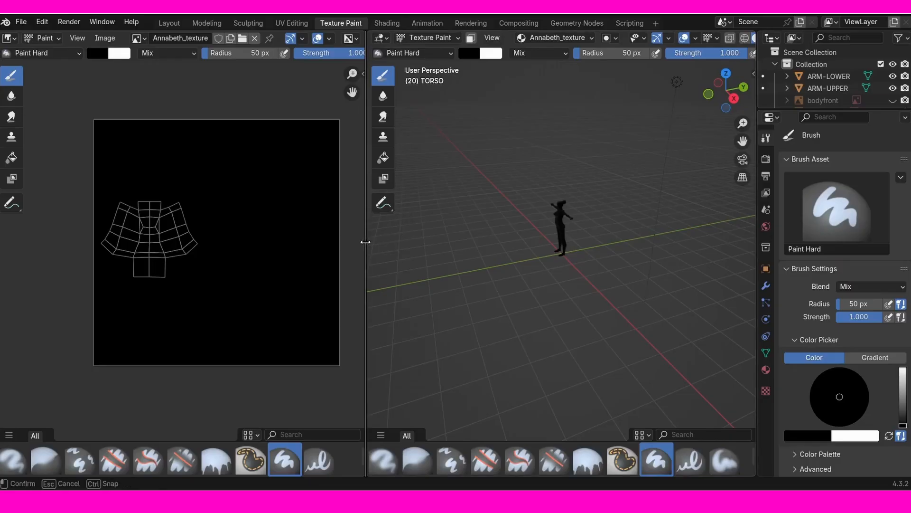
{"action": "left_click_drag", "start_coordinate": [366, 243], "coordinate": [287, 244]}
{"action": "middle_click_drag", "start_coordinate": [233, 262], "coordinate": [181, 267]}
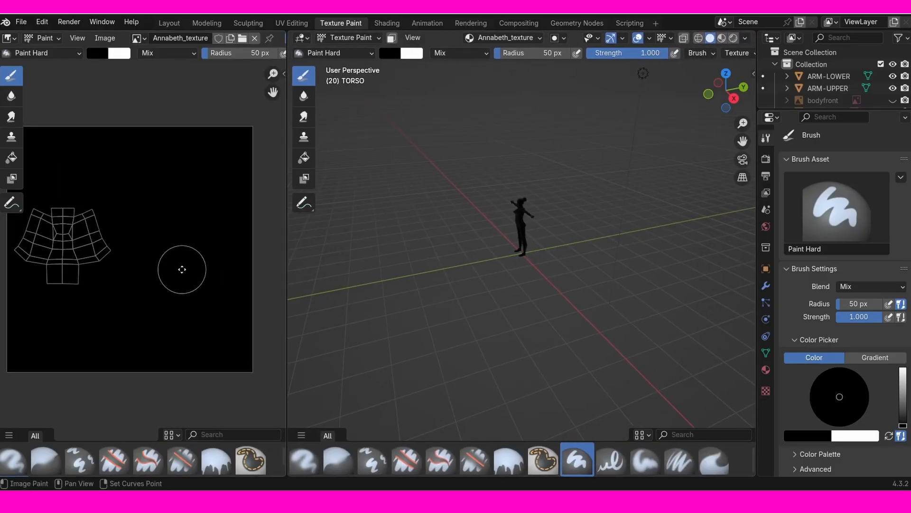
{"action": "scroll", "coordinate": [408, 280], "scroll_direction": "up", "scroll_amount": 3}
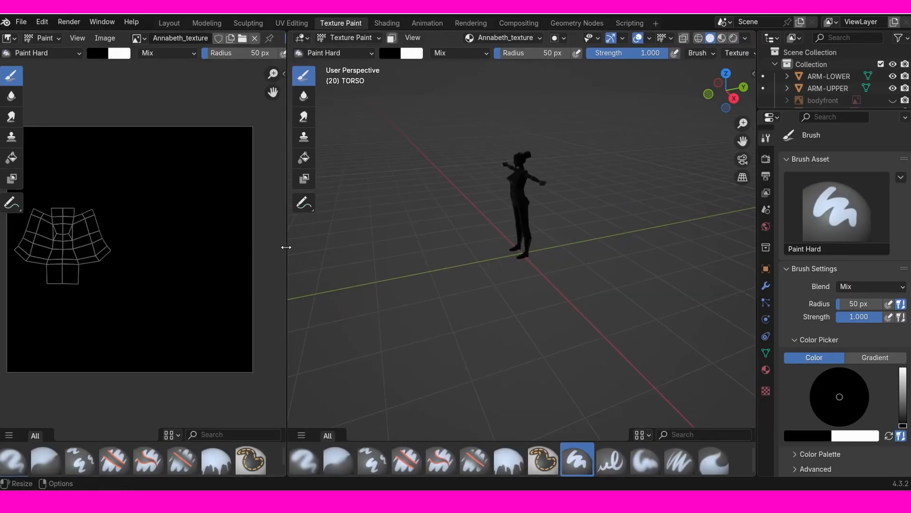
{"action": "left_click_drag", "start_coordinate": [286, 249], "coordinate": [319, 241]}
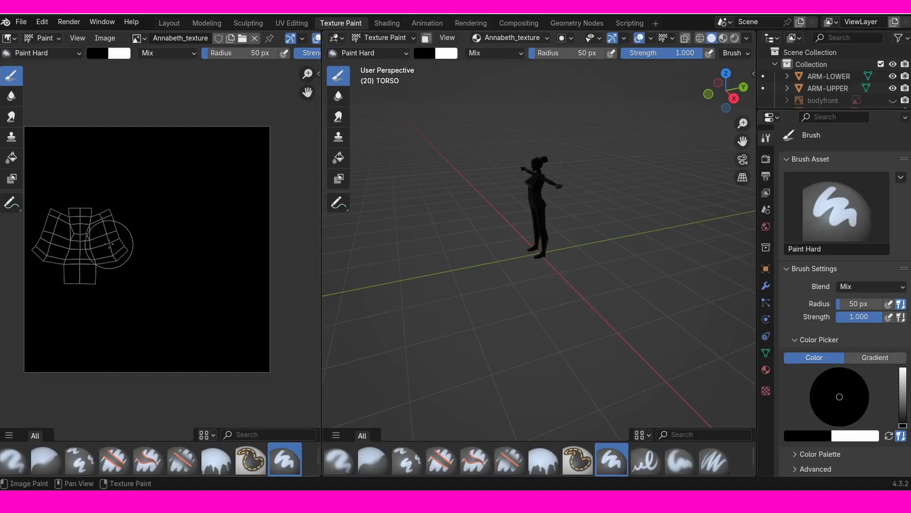
Step: Show the figure in the front orthographic view and widen the 3D viewport at the image editor's expense
{"action": "middle_click_drag", "start_coordinate": [527, 200], "coordinate": [582, 216]}
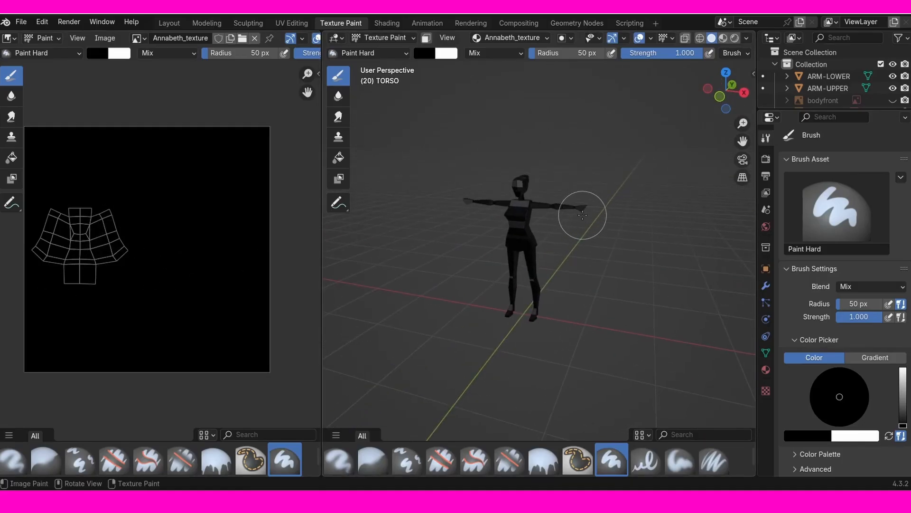
{"action": "scroll", "coordinate": [583, 215], "scroll_direction": "up", "scroll_amount": 2}
{"action": "scroll", "coordinate": [414, 274], "scroll_direction": "down", "scroll_amount": 1}
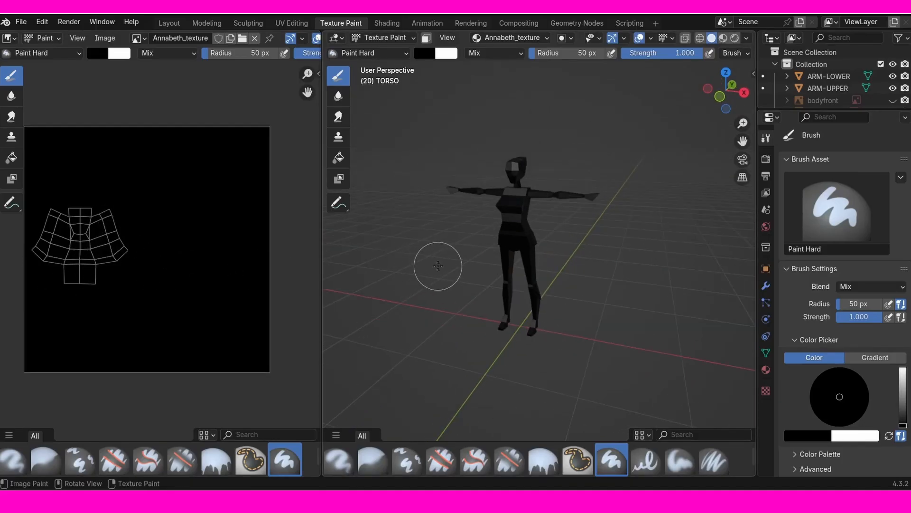
{"action": "key", "text": "KP_1"}
{"action": "middle_click_drag", "start_coordinate": [503, 285], "coordinate": [553, 278], "text": "shift"}
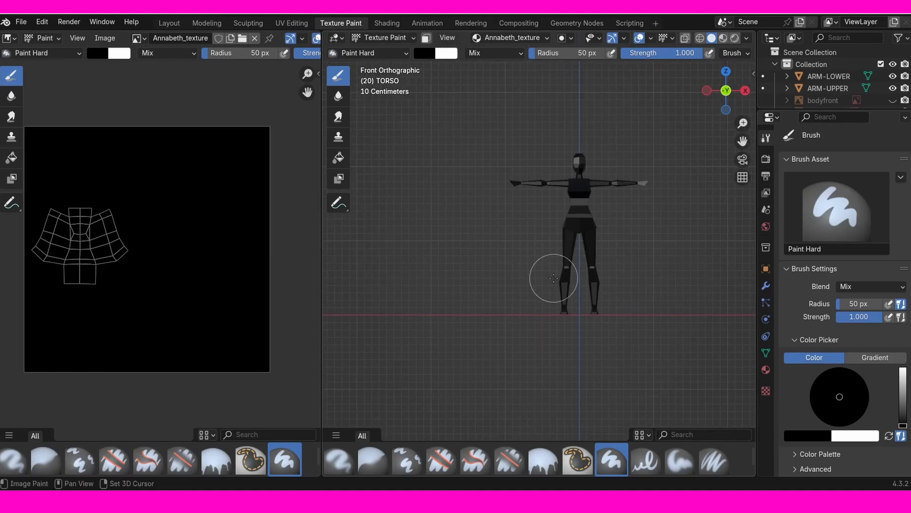
{"action": "scroll", "coordinate": [553, 278], "scroll_direction": "up", "scroll_amount": 1}
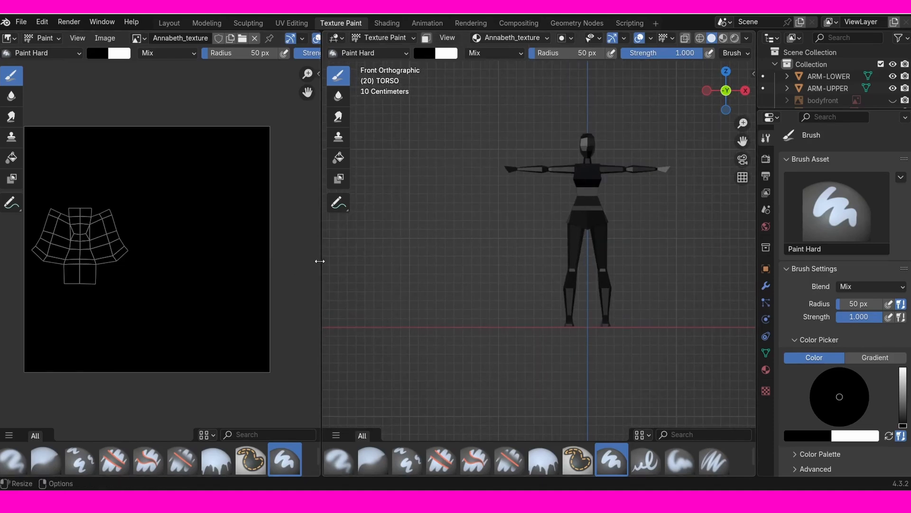
{"action": "left_click_drag", "start_coordinate": [320, 260], "coordinate": [239, 261]}
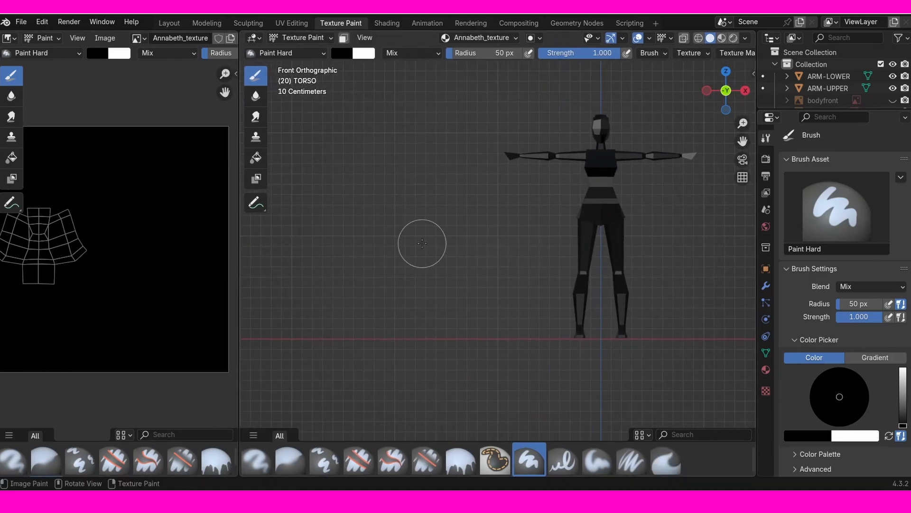
Step: Switch to Object Mode and add the Anna Beth Button character artwork as a reference image
{"action": "left_click", "coordinate": [317, 38]}
{"action": "left_click", "coordinate": [304, 50]}
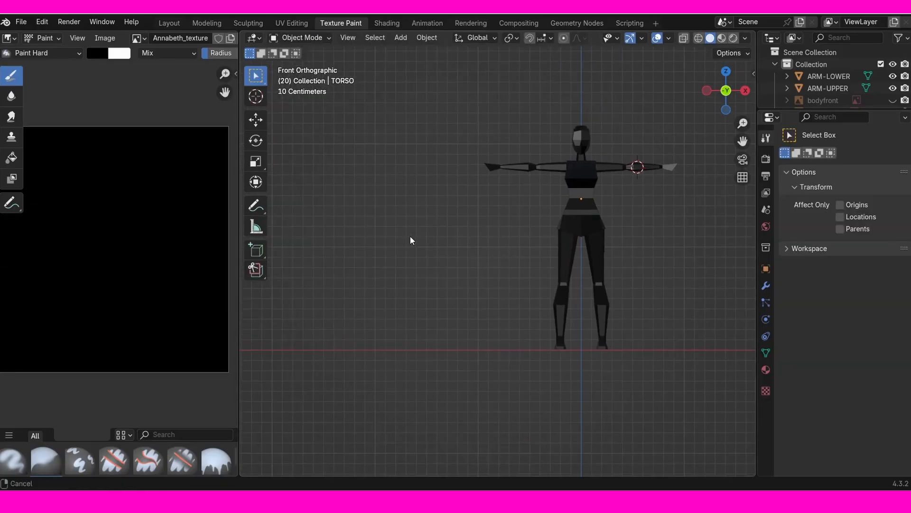
{"action": "key", "text": "shift+a"}
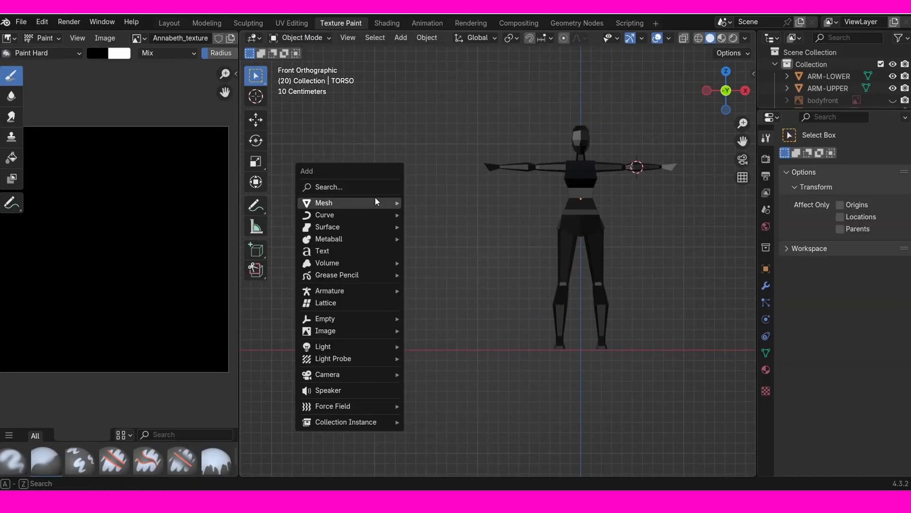
{"action": "mouse_move", "coordinate": [334, 334]}
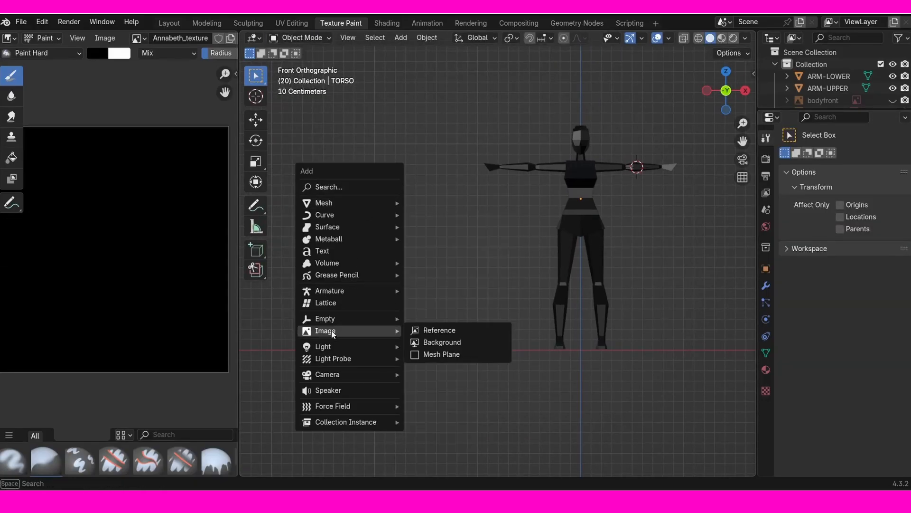
{"action": "left_click", "coordinate": [420, 331]}
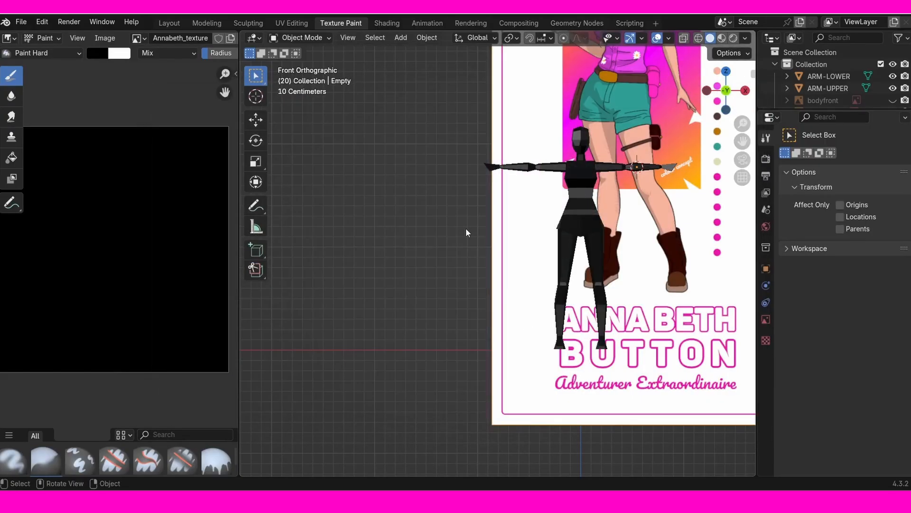
Step: Move the reference image along negative X until it is clear of the figure, and scale it down
{"action": "scroll", "coordinate": [507, 244], "scroll_direction": "down", "scroll_amount": 2}
{"action": "scroll", "coordinate": [583, 269], "scroll_direction": "down", "scroll_amount": 2}
{"action": "key", "text": "g"}
{"action": "key", "text": "x"}
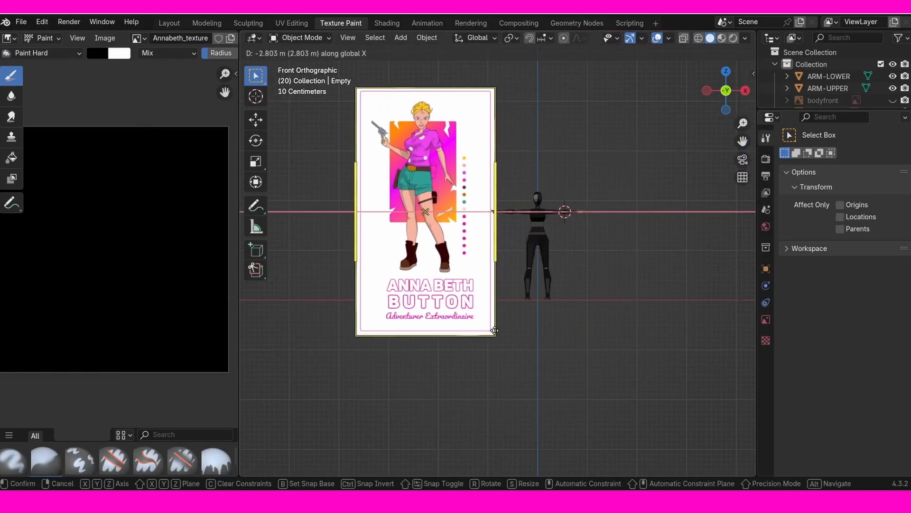
{"action": "left_click", "coordinate": [488, 323]}
{"action": "key", "text": "s"}
{"action": "left_click", "coordinate": [469, 293]}
Step: Fine-tune the reference image's Z position, scale and X position so it stands close beside the figure
{"action": "scroll", "coordinate": [455, 283], "scroll_direction": "up", "scroll_amount": 1}
{"action": "key", "text": "g"}
{"action": "key", "text": "z"}
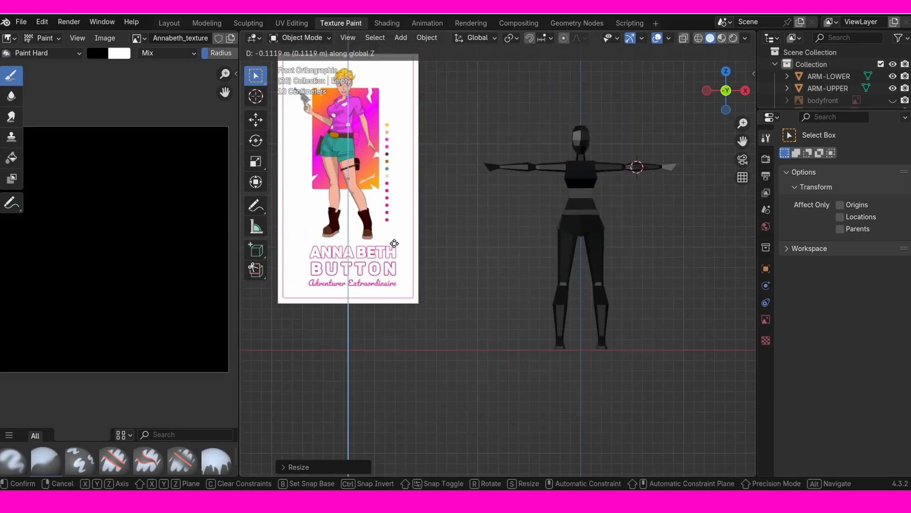
{"action": "left_click", "coordinate": [390, 283]}
{"action": "key", "text": "s"}
{"action": "left_click", "coordinate": [396, 298]}
{"action": "key", "text": "g"}
{"action": "key", "text": "x"}
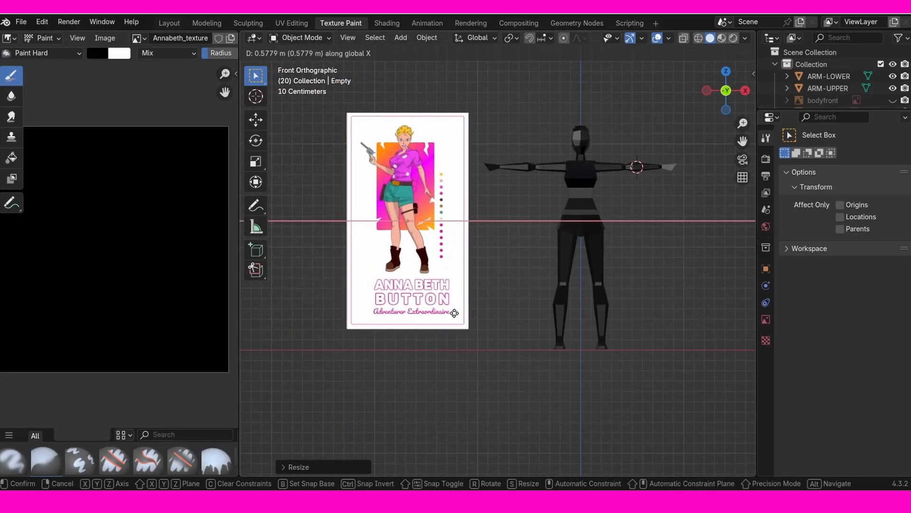
{"action": "left_click", "coordinate": [448, 308]}
Step: Select the torso and put it into Texture Paint mode
{"action": "scroll", "coordinate": [448, 307], "scroll_direction": "up", "scroll_amount": 3}
{"action": "scroll", "coordinate": [427, 318], "scroll_direction": "down", "scroll_amount": 2}
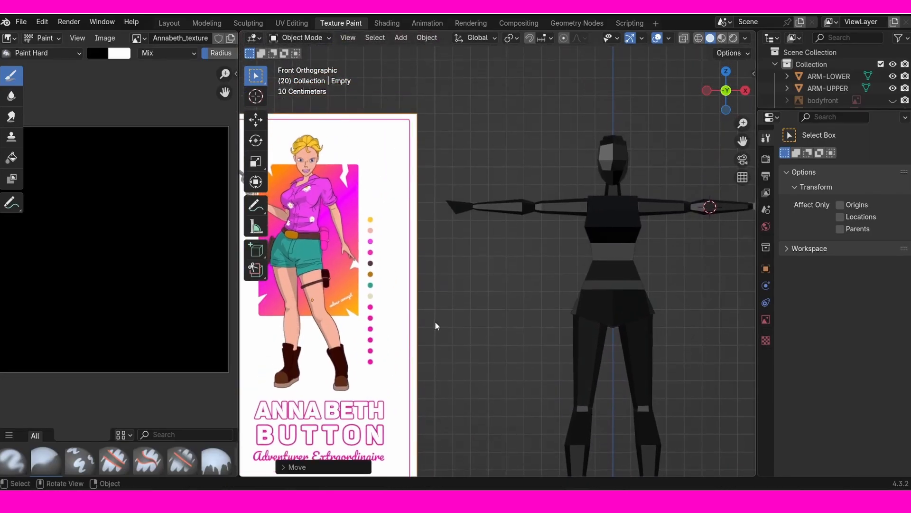
{"action": "scroll", "coordinate": [372, 207], "scroll_direction": "up", "scroll_amount": 3}
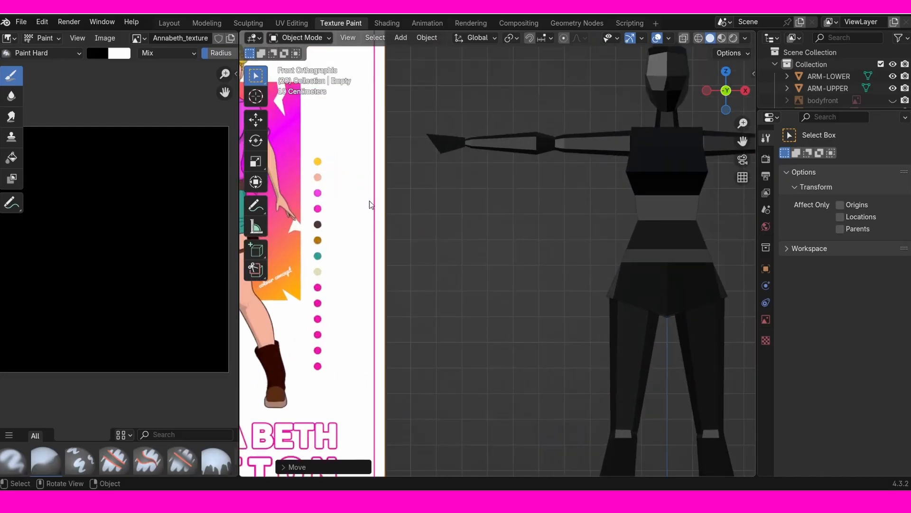
{"action": "middle_click_drag", "start_coordinate": [378, 160], "coordinate": [500, 183], "text": "shift"}
{"action": "scroll", "coordinate": [482, 270], "scroll_direction": "down", "scroll_amount": 1}
{"action": "scroll", "coordinate": [470, 327], "scroll_direction": "down", "scroll_amount": 2}
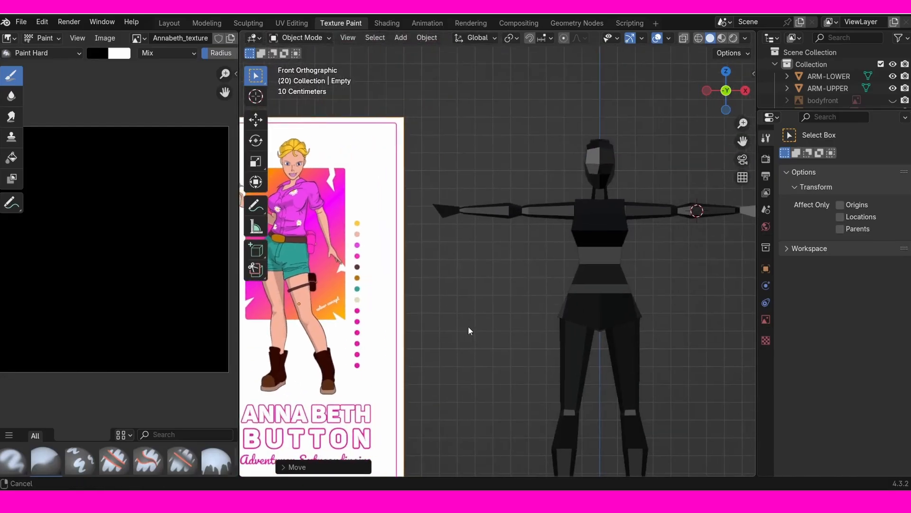
{"action": "scroll", "coordinate": [490, 291], "scroll_direction": "up", "scroll_amount": 1}
{"action": "scroll", "coordinate": [492, 267], "scroll_direction": "down", "scroll_amount": 1}
{"action": "scroll", "coordinate": [464, 243], "scroll_direction": "up", "scroll_amount": 1}
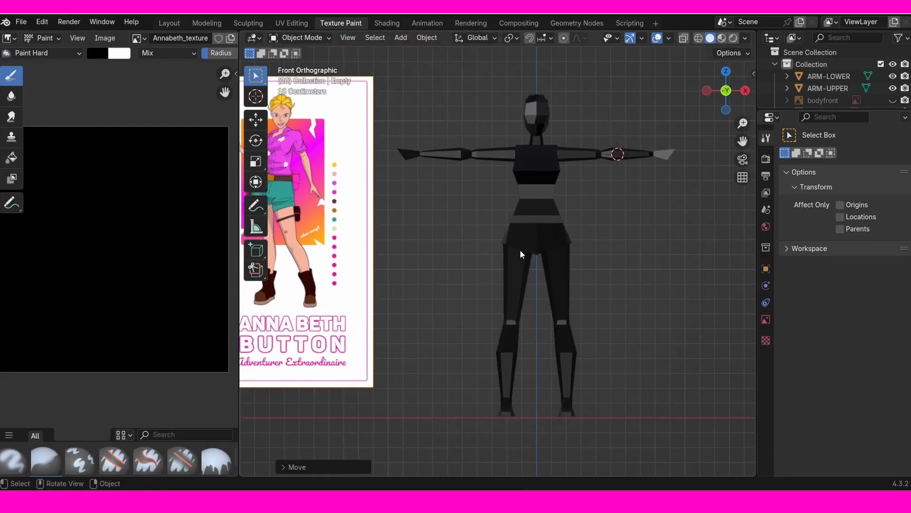
{"action": "left_click", "coordinate": [552, 146]}
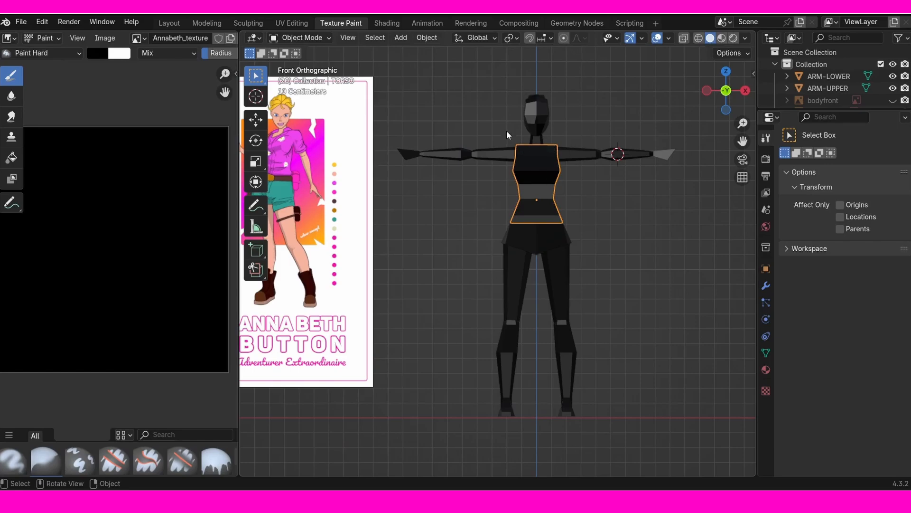
{"action": "left_click", "coordinate": [302, 38]}
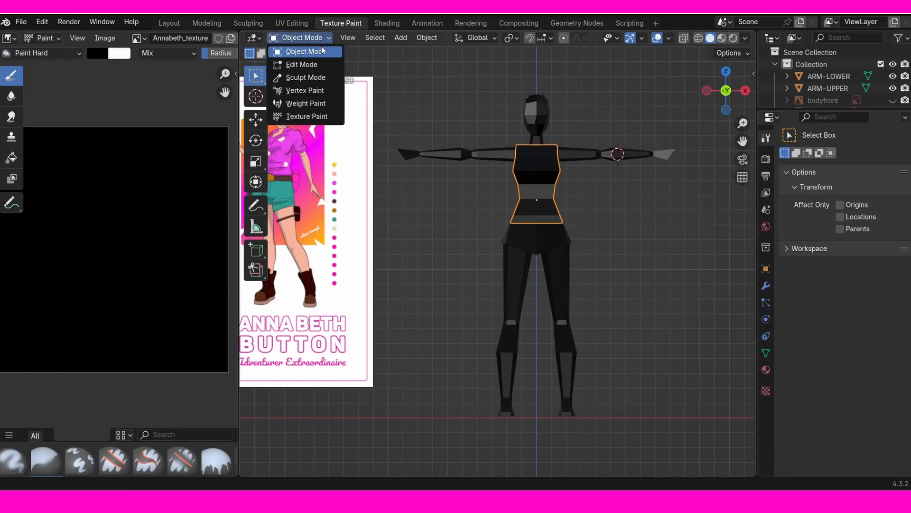
{"action": "left_click", "coordinate": [314, 118]}
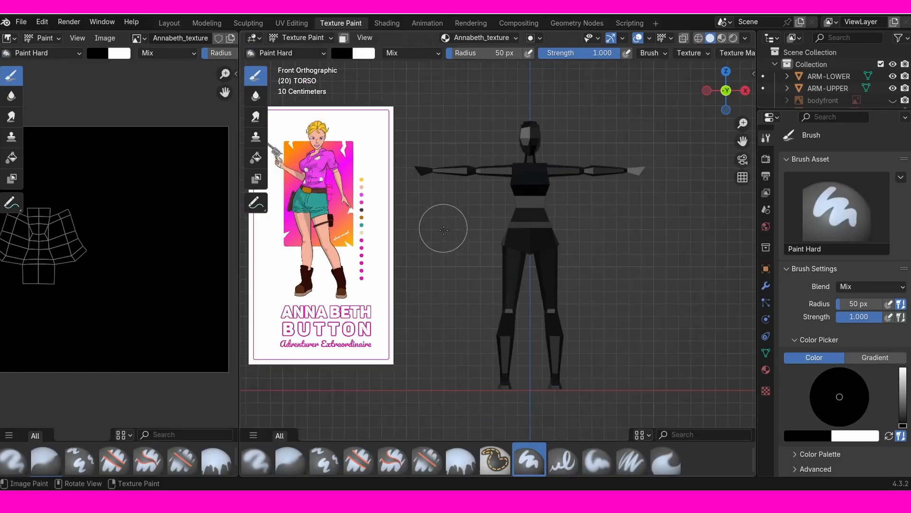
Step: Activate the Fill brush for the torso with the reference artwork and its colour swatches in view
{"action": "middle_click_drag", "start_coordinate": [444, 230], "coordinate": [482, 243], "text": "shift"}
{"action": "scroll", "coordinate": [441, 217], "scroll_direction": "up", "scroll_amount": 2}
{"action": "mouse_move", "coordinate": [414, 214]}
{"action": "middle_mouse_down", "text": "shift"}
{"action": "mouse_move", "coordinate": [466, 220]}
{"action": "mouse_move", "coordinate": [540, 291]}
{"action": "middle_mouse_up", "text": "shift"}
{"action": "scroll", "coordinate": [497, 252], "scroll_direction": "up", "scroll_amount": 1}
{"action": "middle_click_drag", "start_coordinate": [647, 302], "coordinate": [513, 291], "text": "shift"}
{"action": "middle_click_drag", "start_coordinate": [388, 269], "coordinate": [493, 274], "text": "shift"}
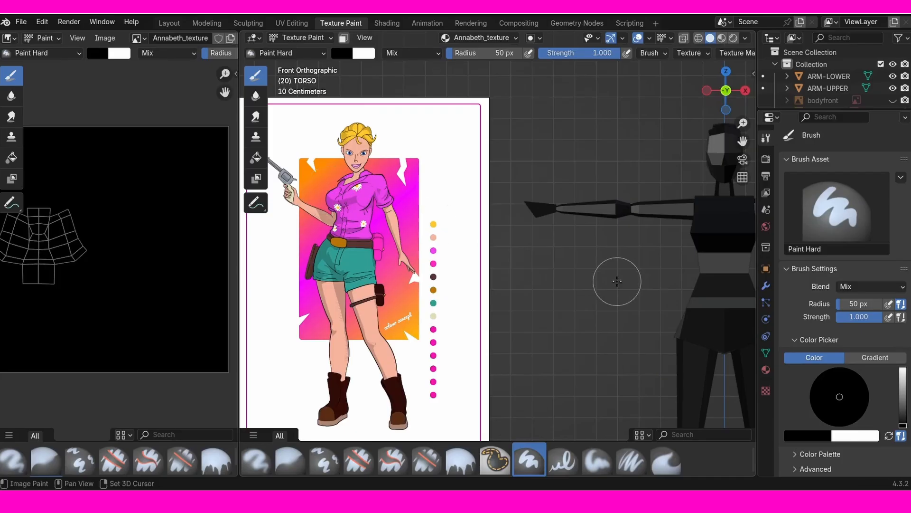
{"action": "middle_click_drag", "start_coordinate": [617, 281], "coordinate": [541, 292], "text": "shift"}
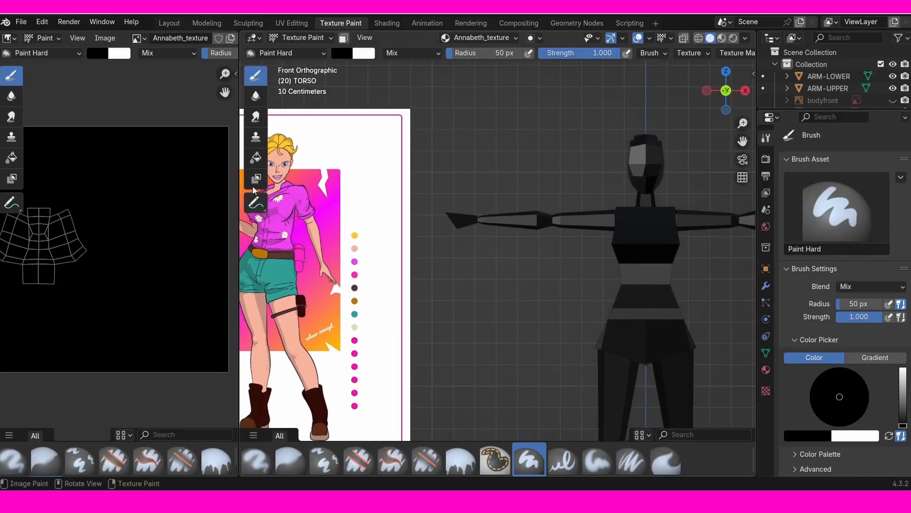
{"action": "left_click", "coordinate": [262, 162]}
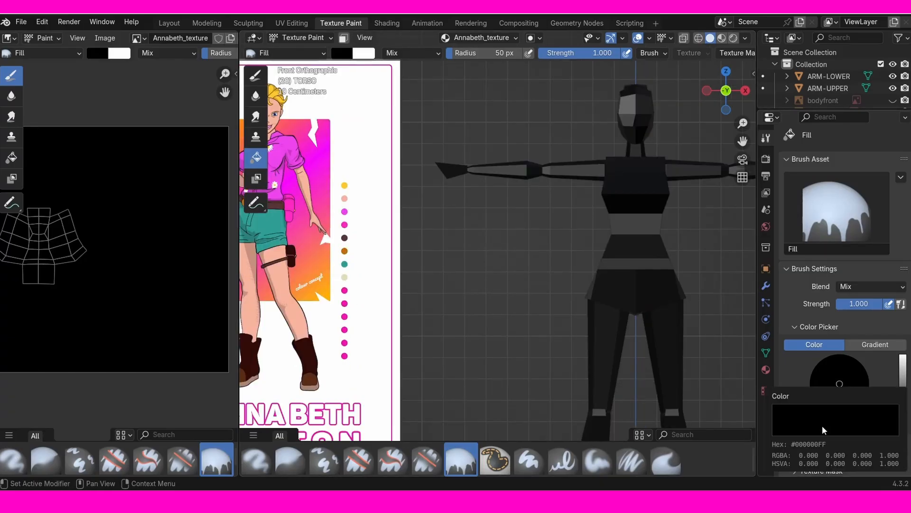
Step: Set the fill brush colour by sampling the pink of the shirt in the reference artwork
{"action": "scroll", "coordinate": [822, 425], "scroll_direction": "down", "scroll_amount": 1}
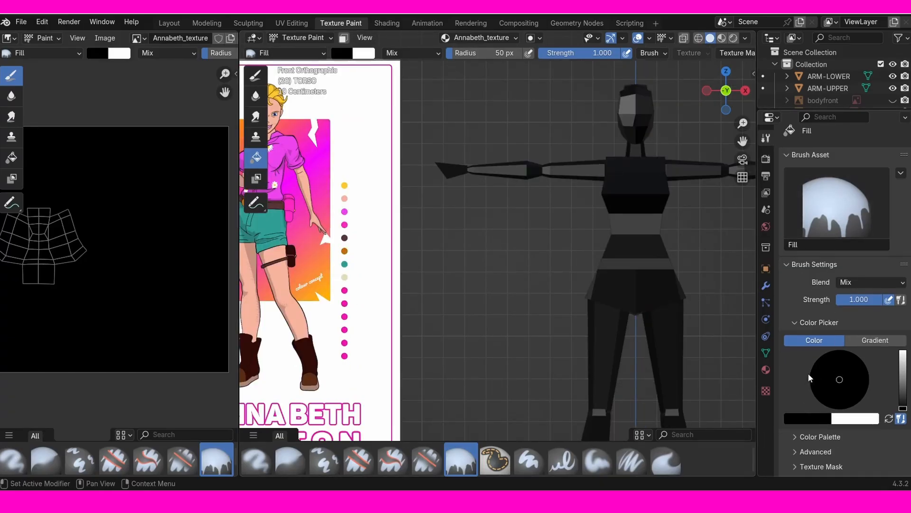
{"action": "scroll", "coordinate": [810, 378], "scroll_direction": "down", "scroll_amount": 5}
{"action": "scroll", "coordinate": [817, 377], "scroll_direction": "up", "scroll_amount": 1}
{"action": "scroll", "coordinate": [816, 377], "scroll_direction": "down", "scroll_amount": 1}
{"action": "scroll", "coordinate": [822, 376], "scroll_direction": "up", "scroll_amount": 5}
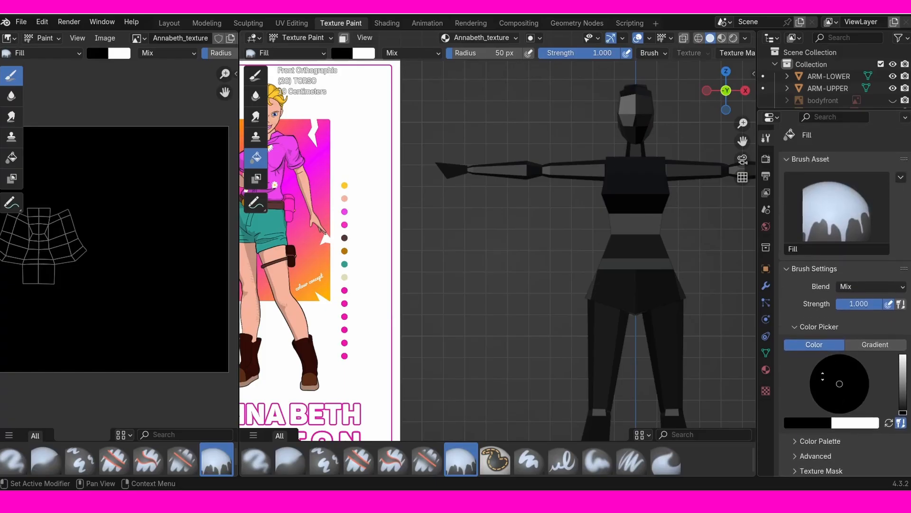
{"action": "scroll", "coordinate": [823, 376], "scroll_direction": "down", "scroll_amount": 5}
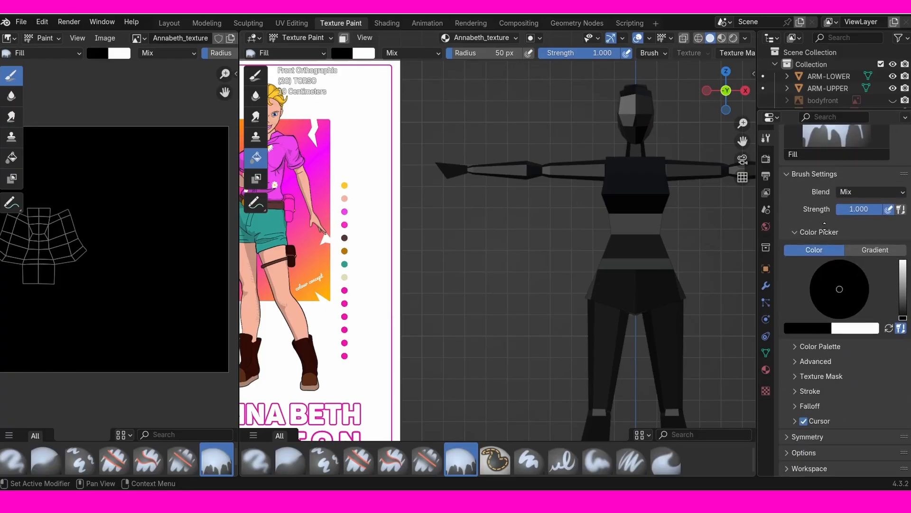
{"action": "left_click", "coordinate": [807, 332]}
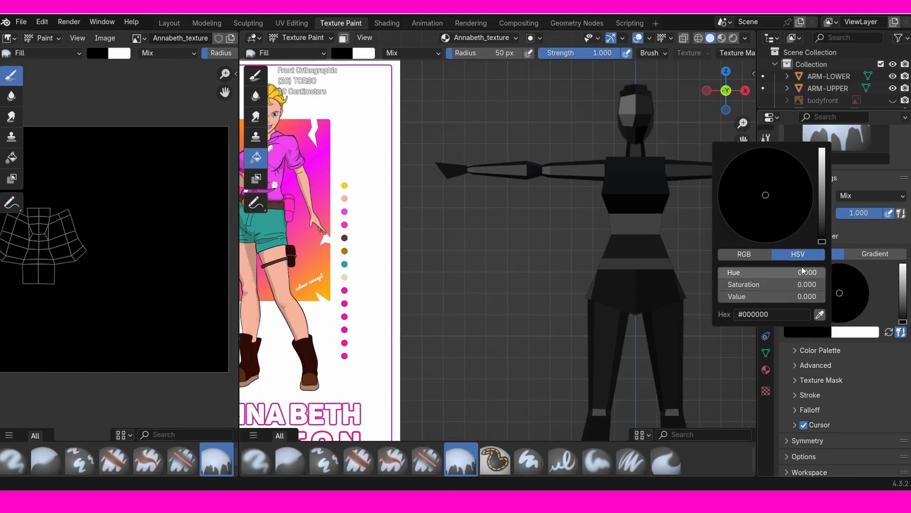
{"action": "left_click", "coordinate": [820, 316]}
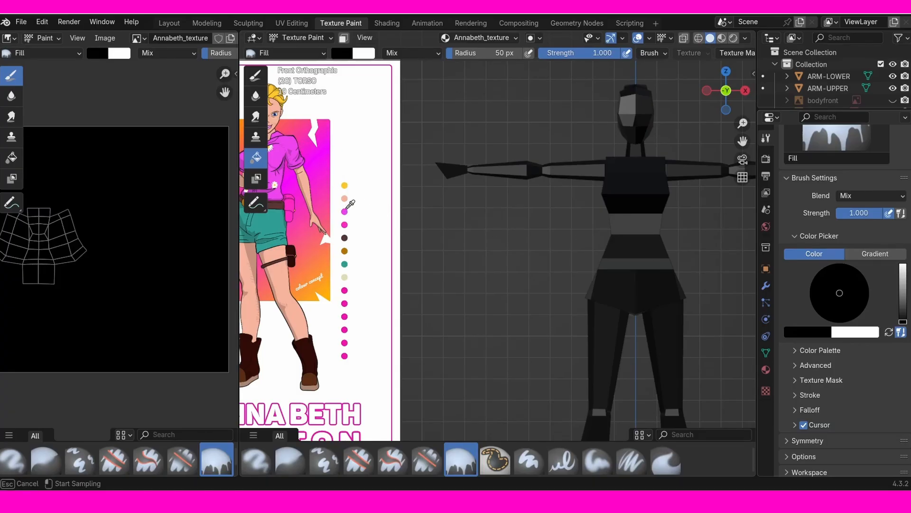
{"action": "left_click", "coordinate": [289, 139]}
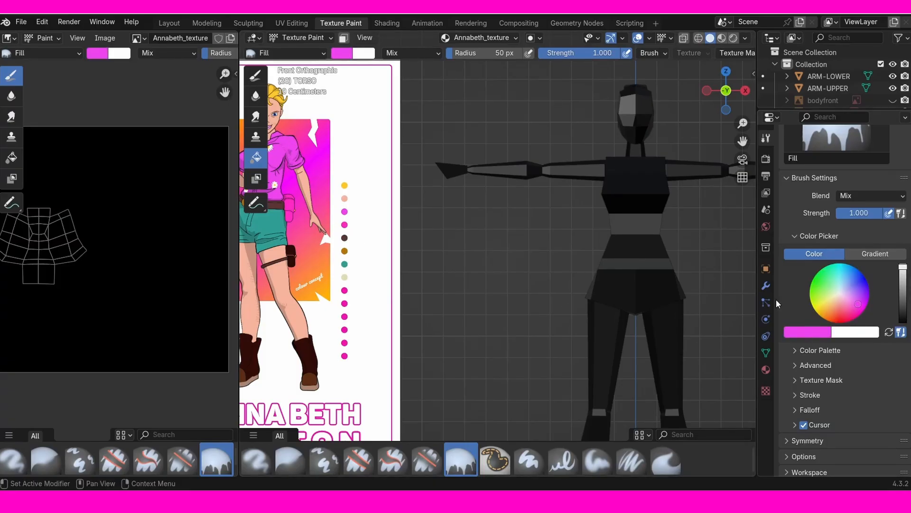
Step: Fill the whole torso with the sampled shirt pink and check the result from several angles
{"action": "left_click", "coordinate": [648, 208]}
{"action": "mouse_move", "coordinate": [648, 256]}
{"action": "middle_mouse_down", "text": "shift"}
{"action": "mouse_move", "coordinate": [614, 220]}
{"action": "mouse_move", "coordinate": [602, 249]}
{"action": "mouse_move", "coordinate": [573, 240]}
{"action": "mouse_move", "coordinate": [568, 273]}
{"action": "mouse_move", "coordinate": [497, 263]}
{"action": "middle_mouse_up", "text": "shift"}
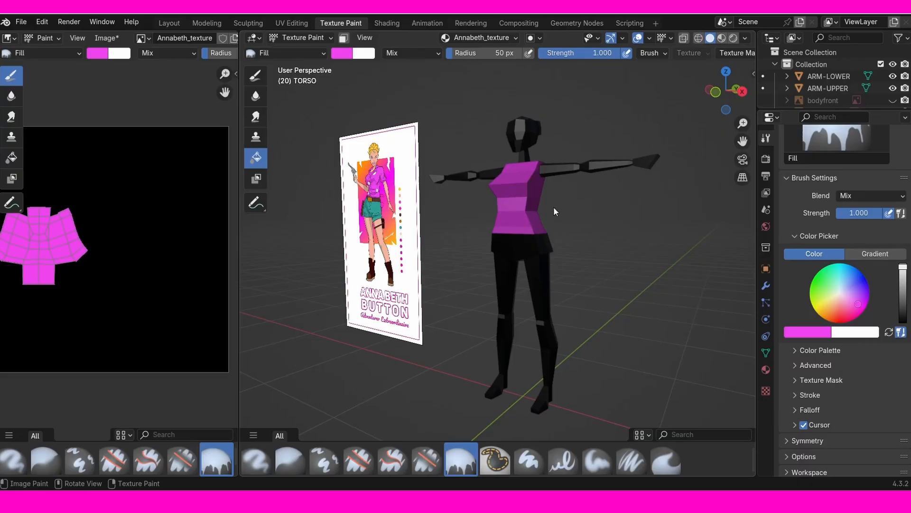
{"action": "middle_click_drag", "start_coordinate": [525, 201], "coordinate": [533, 259]}
{"action": "key", "text": "KP_1"}
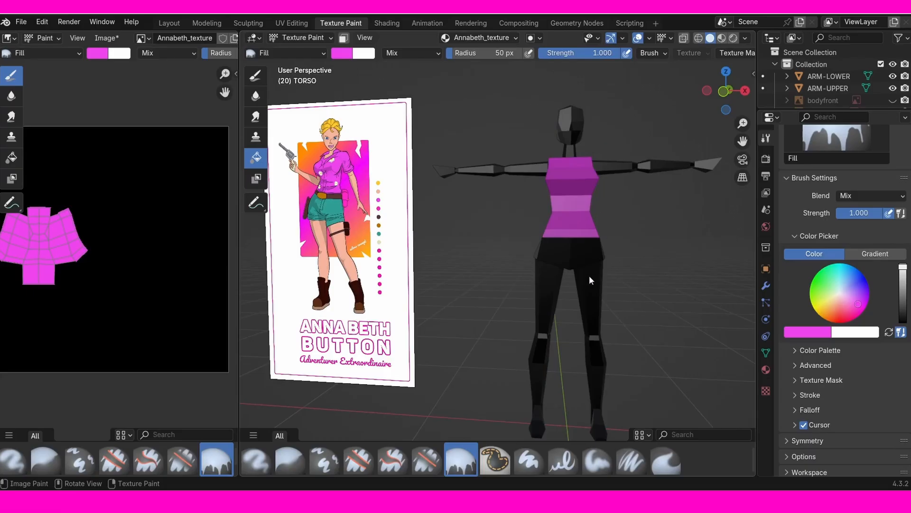
Step: Leave Texture Paint mode on the torso, select the hips and put them into Texture Paint mode
{"action": "middle_click_drag", "start_coordinate": [587, 332], "coordinate": [586, 262], "text": "shift"}
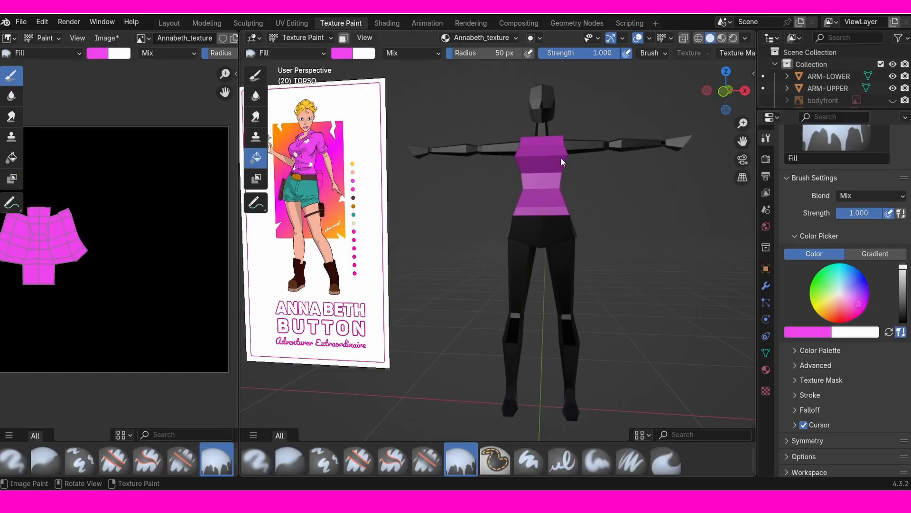
{"action": "left_click", "coordinate": [322, 37]}
{"action": "left_click", "coordinate": [321, 51]}
{"action": "left_click", "coordinate": [615, 250]}
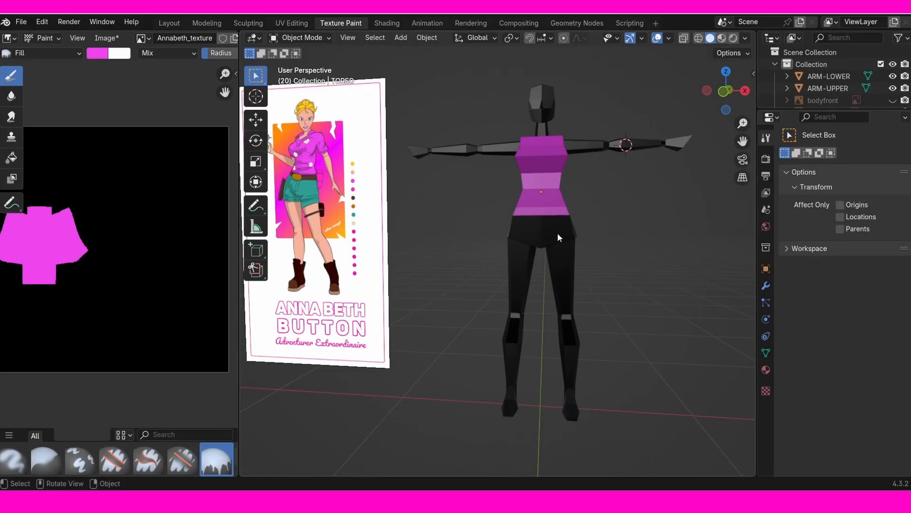
{"action": "left_click", "coordinate": [567, 232]}
{"action": "left_click", "coordinate": [318, 39]}
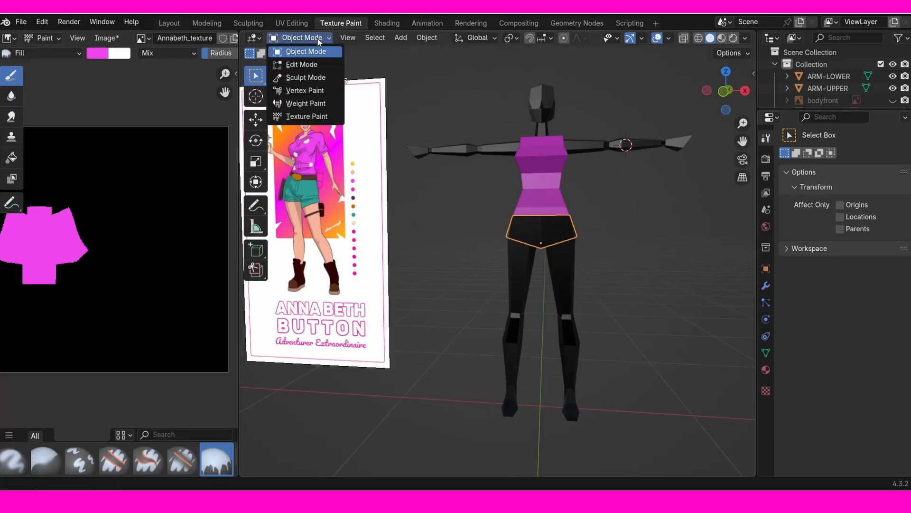
{"action": "left_click", "coordinate": [318, 117]}
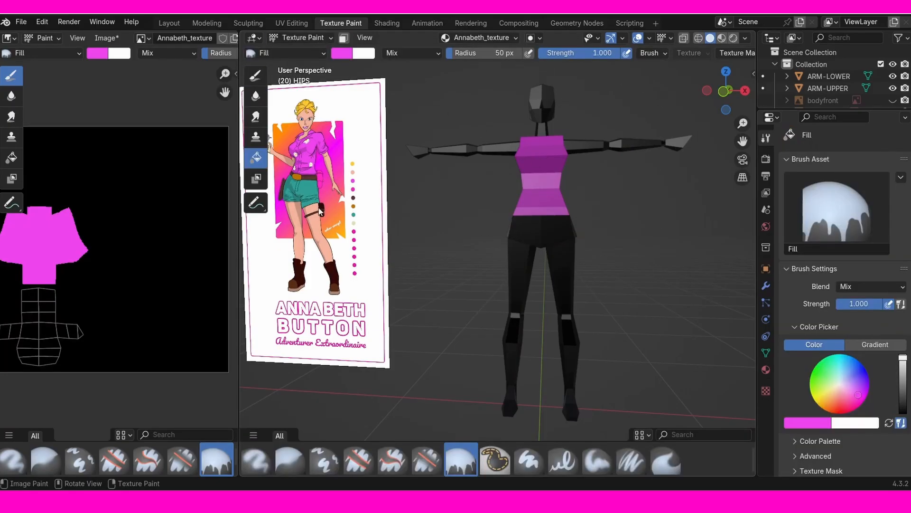
Step: Set the fill brush colour by sampling the teal of the shorts in the reference artwork
{"action": "middle_click_drag", "start_coordinate": [417, 262], "coordinate": [470, 283], "text": "shift"}
{"action": "scroll", "coordinate": [488, 229], "scroll_direction": "up", "scroll_amount": 4}
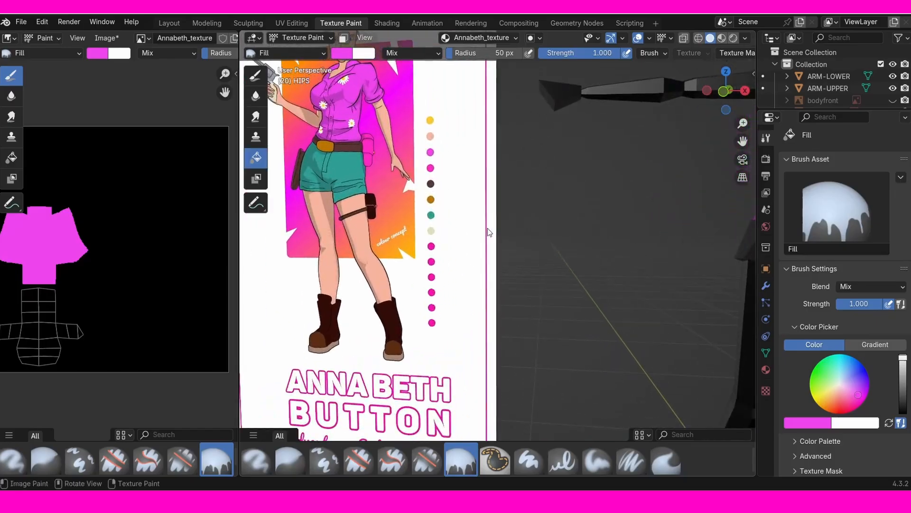
{"action": "middle_click_drag", "start_coordinate": [488, 230], "coordinate": [482, 248], "text": "shift"}
{"action": "middle_click_drag", "start_coordinate": [653, 227], "coordinate": [404, 171]}
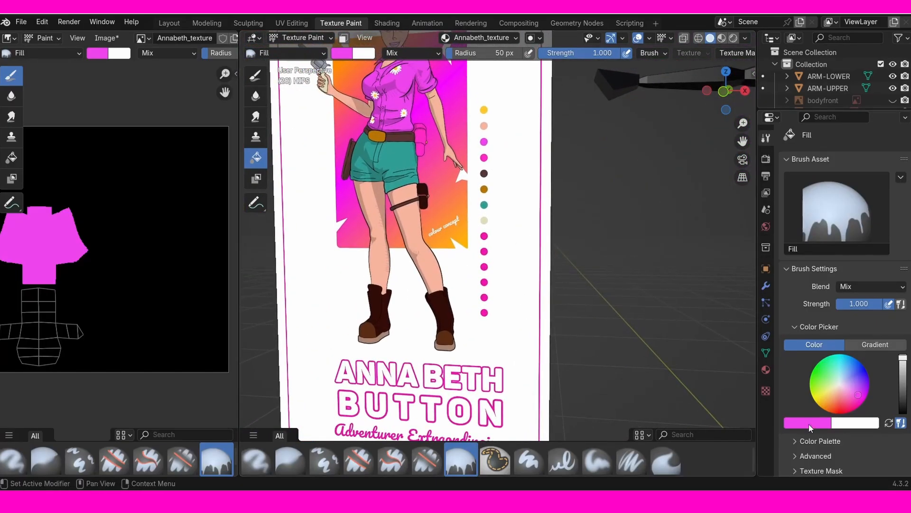
{"action": "left_click", "coordinate": [822, 424]}
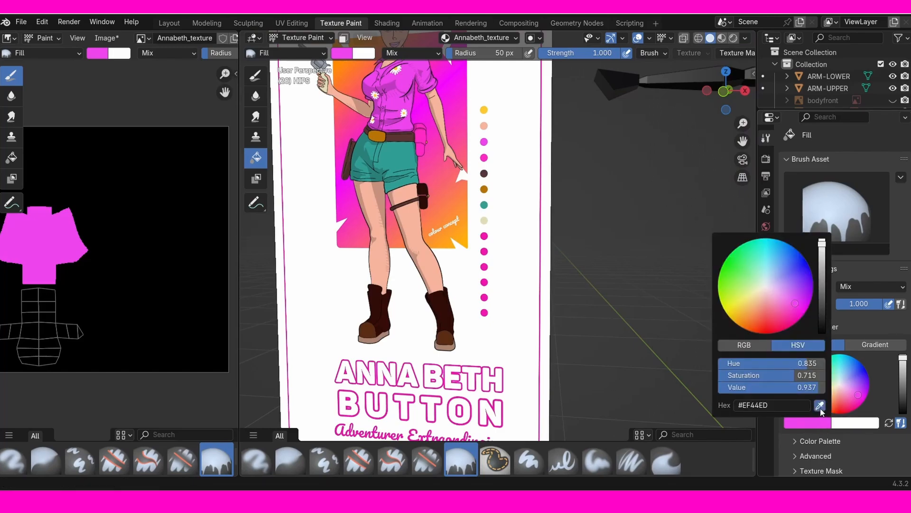
{"action": "left_click", "coordinate": [820, 405]}
{"action": "left_click", "coordinate": [395, 151]}
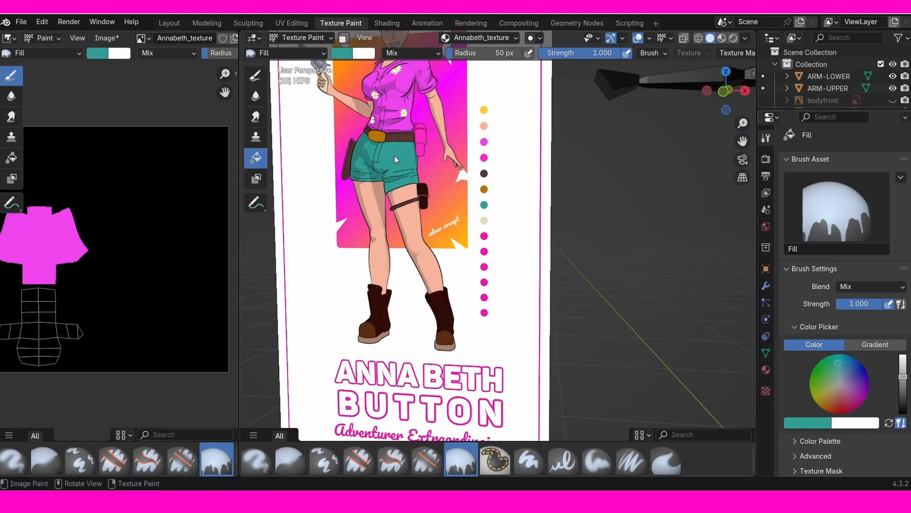
Step: Fill the hips with the sampled teal and return to Object Mode
{"action": "middle_click_drag", "start_coordinate": [563, 272], "coordinate": [288, 242], "text": "shift"}
{"action": "left_click", "coordinate": [575, 209]}
{"action": "mouse_move", "coordinate": [605, 213]}
{"action": "middle_mouse_down"}
{"action": "mouse_move", "coordinate": [559, 229]}
{"action": "mouse_move", "coordinate": [526, 260]}
{"action": "mouse_move", "coordinate": [537, 264]}
{"action": "mouse_move", "coordinate": [522, 237]}
{"action": "middle_mouse_up"}
{"action": "left_click", "coordinate": [291, 39]}
{"action": "left_click", "coordinate": [294, 47]}
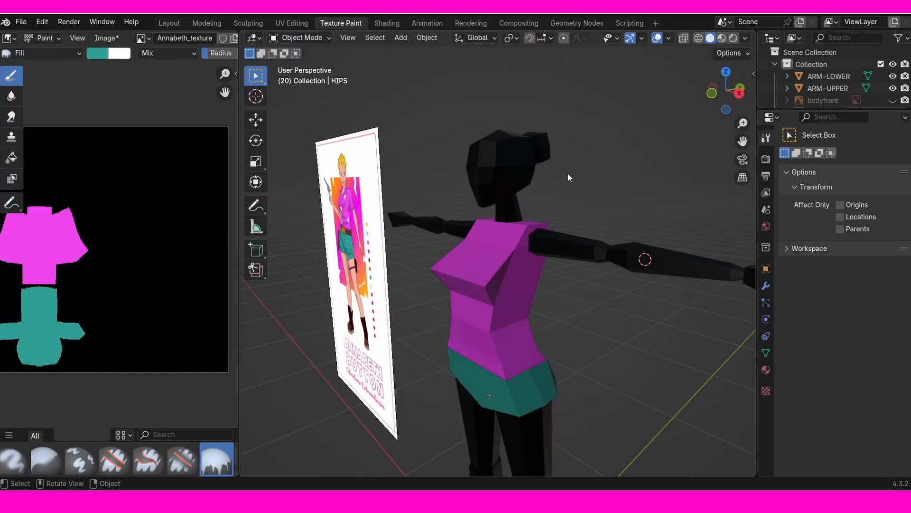
Step: Select the hair bun at the back of the head and put it into Texture Paint mode
{"action": "left_click", "coordinate": [546, 138]}
{"action": "left_click", "coordinate": [312, 39]}
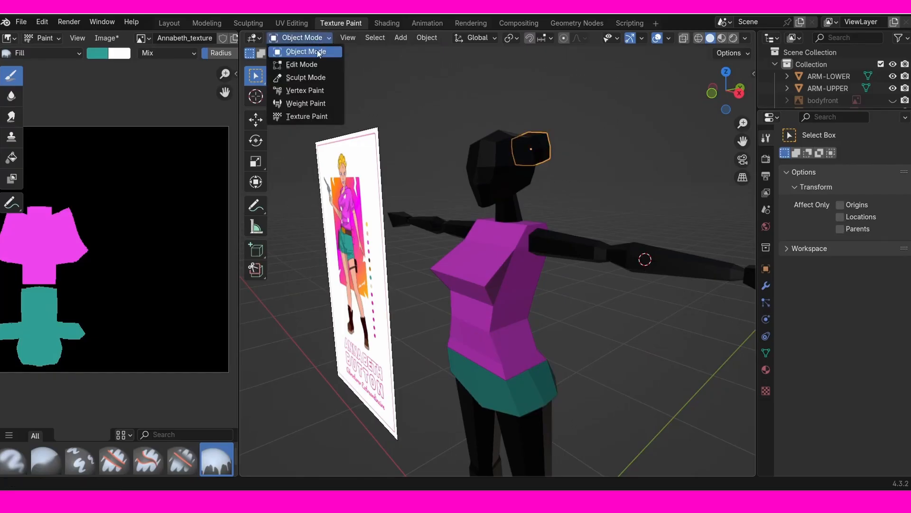
{"action": "left_click", "coordinate": [328, 118]}
Step: Set the fill brush colour by sampling the yellow swatch beside the reference character
{"action": "mouse_move", "coordinate": [354, 241]}
{"action": "middle_mouse_down"}
{"action": "mouse_move", "coordinate": [470, 258]}
{"action": "mouse_move", "coordinate": [550, 293]}
{"action": "mouse_move", "coordinate": [574, 285]}
{"action": "mouse_move", "coordinate": [496, 275]}
{"action": "mouse_move", "coordinate": [533, 270]}
{"action": "mouse_move", "coordinate": [513, 262]}
{"action": "middle_mouse_up"}
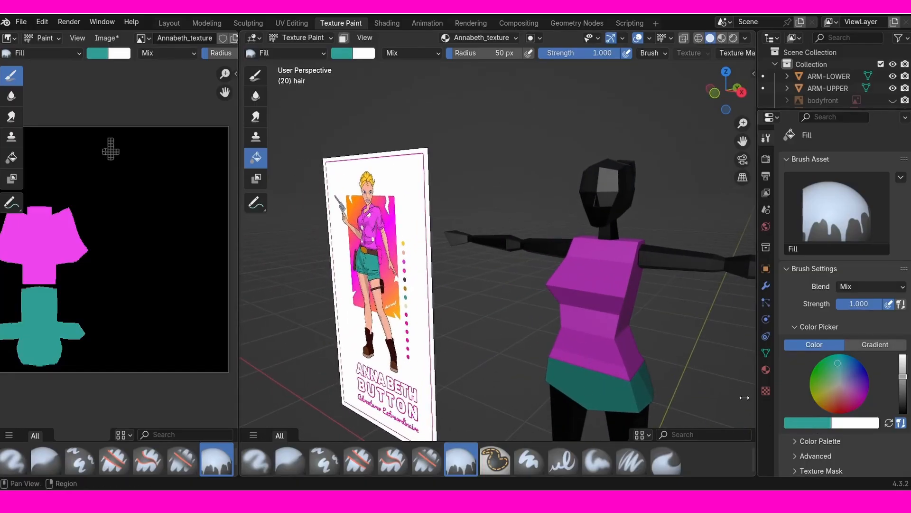
{"action": "middle_click_drag", "start_coordinate": [403, 252], "coordinate": [452, 245]}
{"action": "middle_click_drag", "start_coordinate": [452, 245], "coordinate": [477, 235], "text": "shift"}
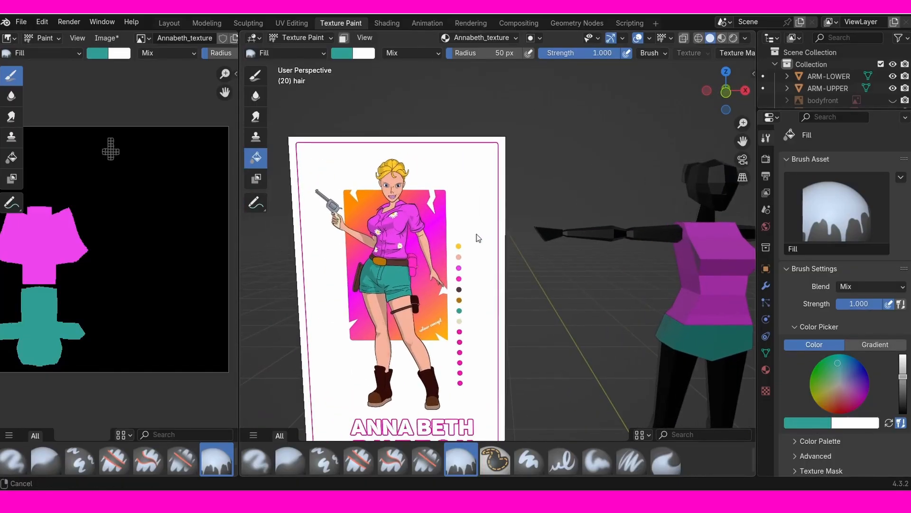
{"action": "left_click", "coordinate": [818, 426]}
{"action": "left_click", "coordinate": [823, 405]}
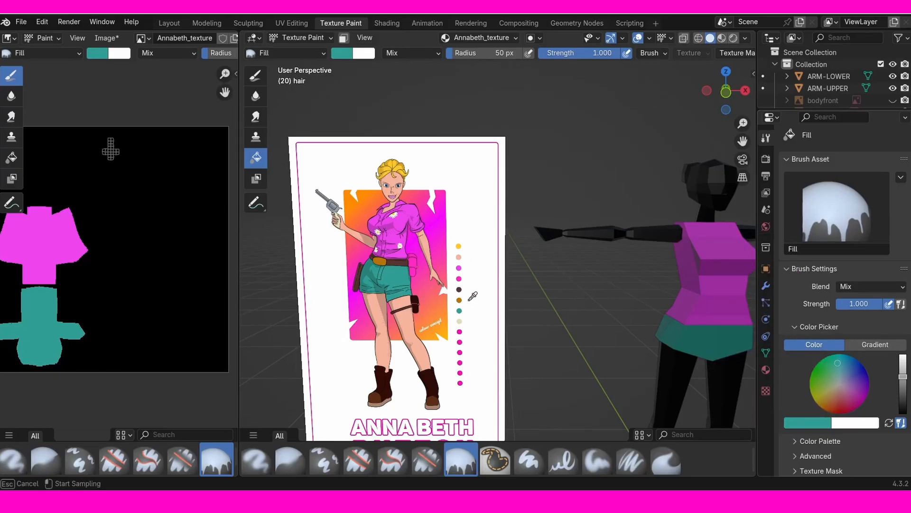
{"action": "left_click", "coordinate": [459, 246]}
Step: Fill the hair bun with the sampled yellow and return to Object Mode
{"action": "middle_click_drag", "start_coordinate": [529, 310], "coordinate": [514, 209]}
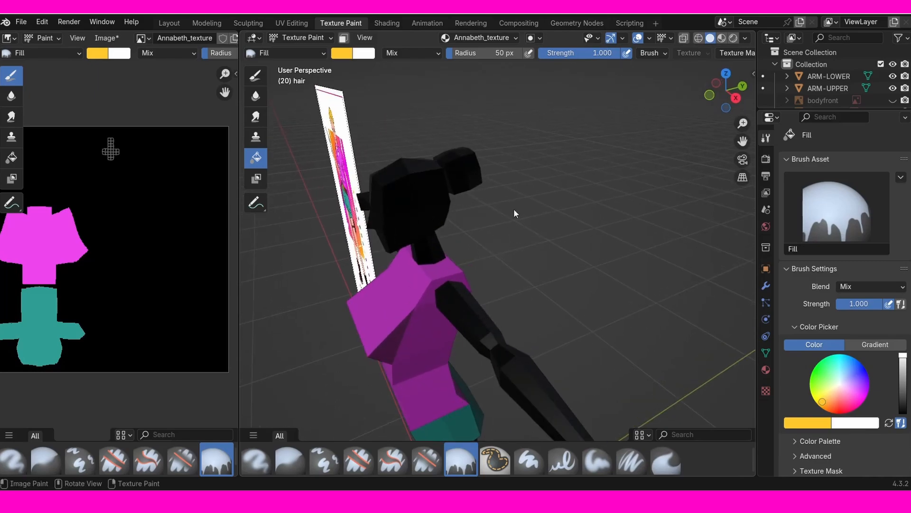
{"action": "left_click", "coordinate": [493, 176]}
{"action": "middle_click_drag", "start_coordinate": [492, 176], "coordinate": [517, 220]}
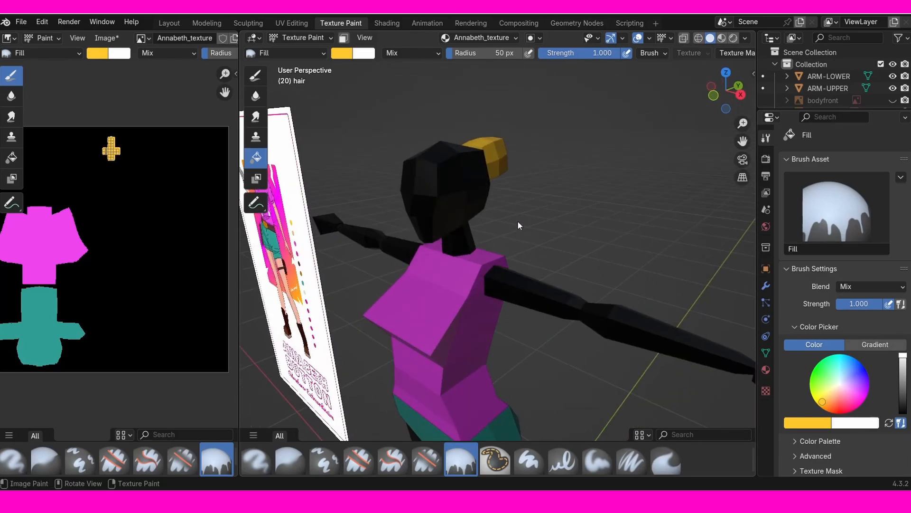
{"action": "left_click", "coordinate": [322, 39]}
{"action": "left_click", "coordinate": [285, 51]}
Step: Examine the unpainted parts of the character from several angles, from the head down to the feet
{"action": "left_click", "coordinate": [551, 218]}
{"action": "scroll", "coordinate": [550, 218], "scroll_direction": "up", "scroll_amount": 2}
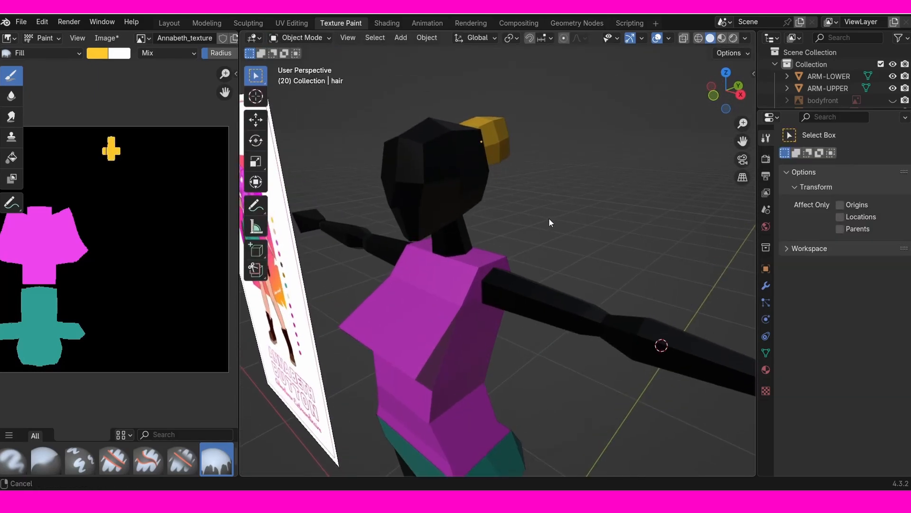
{"action": "middle_click_drag", "start_coordinate": [549, 220], "coordinate": [547, 182]}
{"action": "scroll", "coordinate": [547, 181], "scroll_direction": "down", "scroll_amount": 4}
{"action": "middle_click_drag", "start_coordinate": [533, 242], "coordinate": [529, 211]}
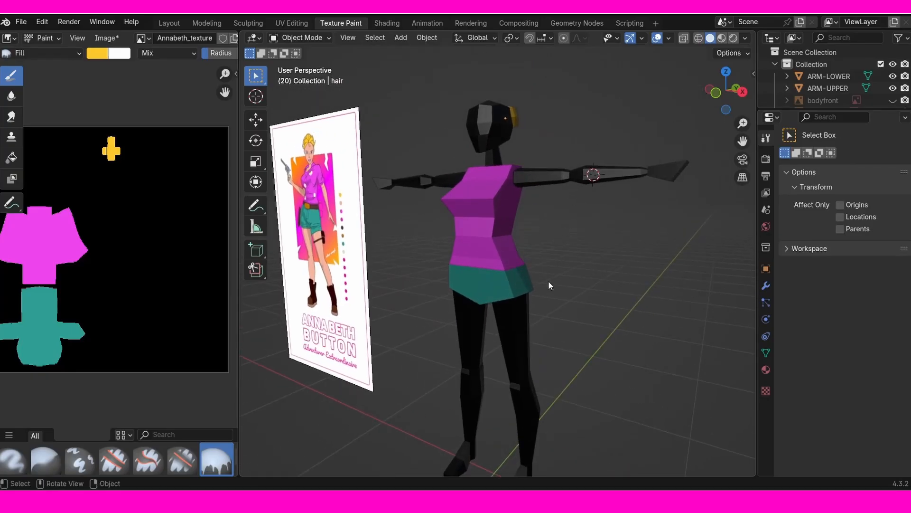
{"action": "middle_click_drag", "start_coordinate": [515, 388], "coordinate": [510, 293], "text": "shift"}
{"action": "left_click", "coordinate": [516, 416]}
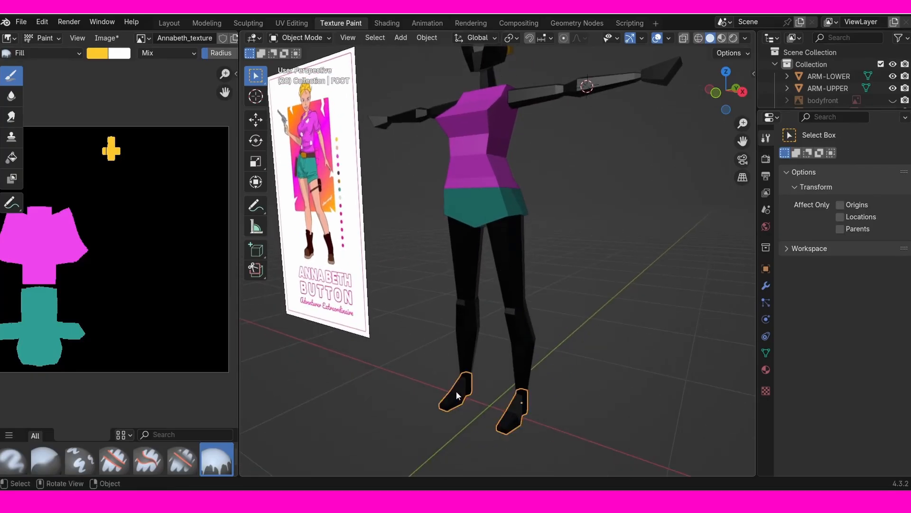
{"action": "middle_click_drag", "start_coordinate": [530, 214], "coordinate": [602, 237], "text": "shift"}
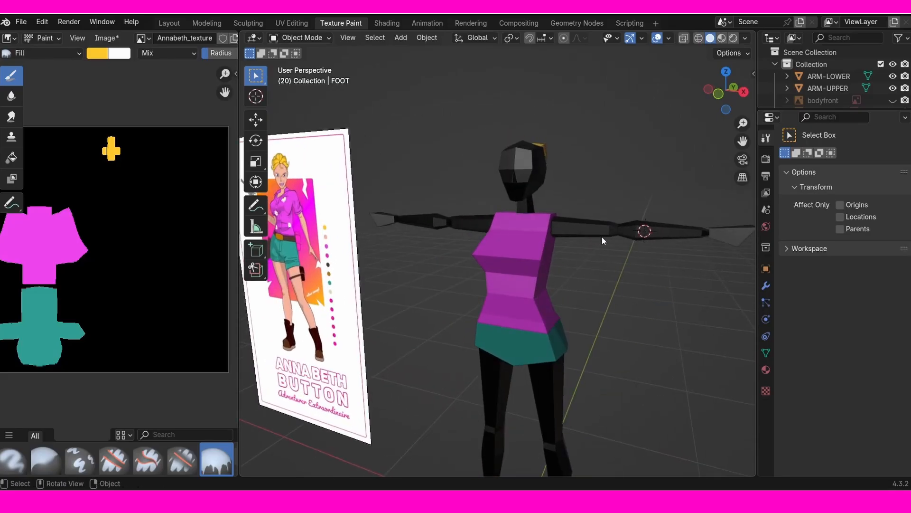
Step: Select the upper arms and put them into Texture Paint mode
{"action": "left_click", "coordinate": [600, 238]}
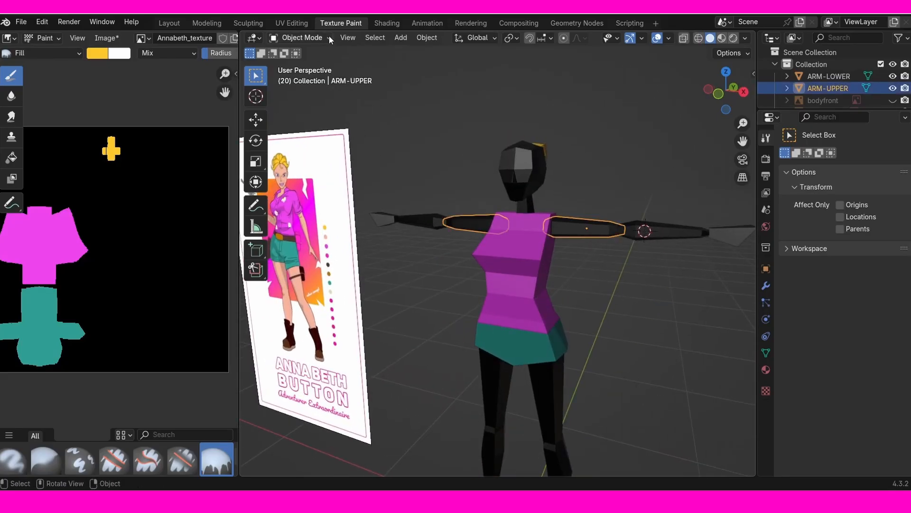
{"action": "left_click", "coordinate": [301, 38]}
{"action": "left_click", "coordinate": [329, 114]}
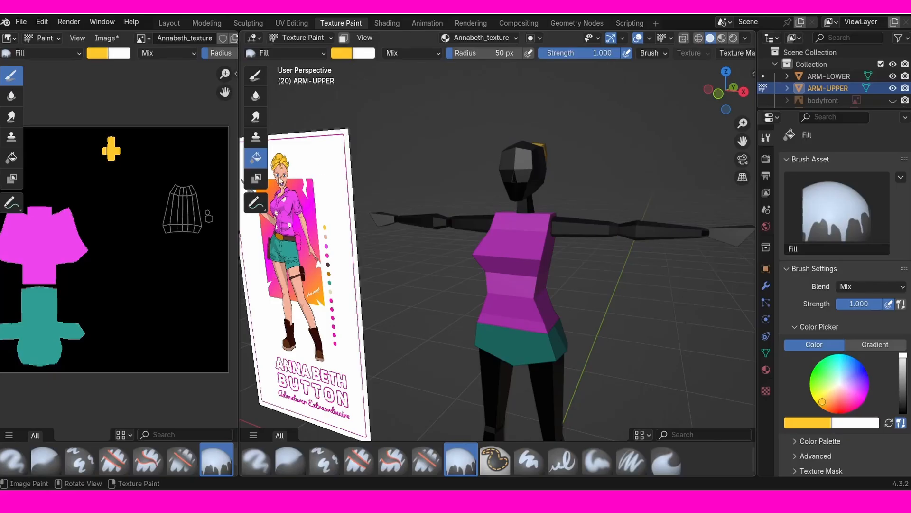
Step: Set the fill brush colour by sampling the skin tone from the leg in the reference artwork
{"action": "middle_click_drag", "start_coordinate": [444, 270], "coordinate": [475, 274]}
{"action": "middle_click_drag", "start_coordinate": [420, 247], "coordinate": [588, 214], "text": "shift"}
{"action": "middle_click_drag", "start_coordinate": [527, 246], "coordinate": [513, 166], "text": "ctrl"}
{"action": "middle_click_drag", "start_coordinate": [518, 211], "coordinate": [660, 176], "text": "shift"}
{"action": "left_click", "coordinate": [816, 424]}
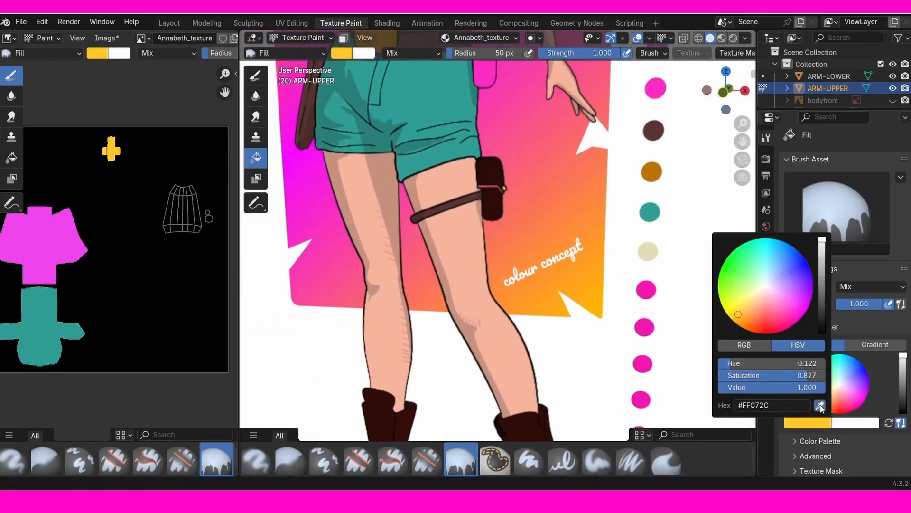
{"action": "left_click", "coordinate": [820, 405]}
{"action": "left_click", "coordinate": [471, 241]}
Step: Fill the upper arms with the sampled skin tone and return to Object Mode
{"action": "middle_click_drag", "start_coordinate": [592, 177], "coordinate": [469, 247], "text": "shift"}
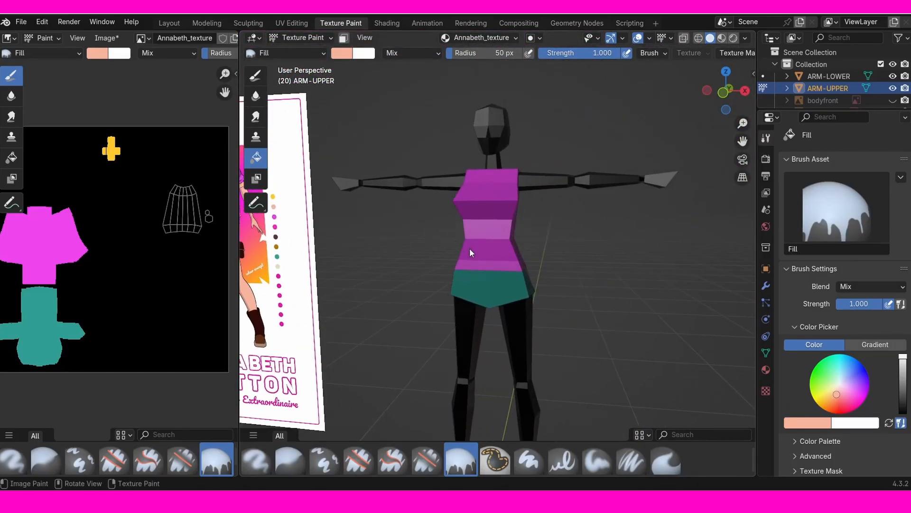
{"action": "left_click", "coordinate": [545, 181]}
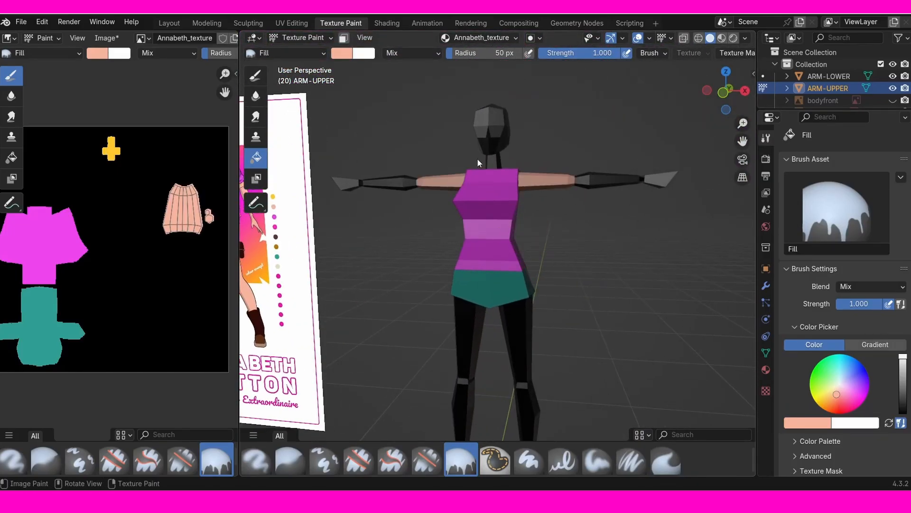
{"action": "left_click", "coordinate": [325, 38]}
{"action": "left_click", "coordinate": [323, 52]}
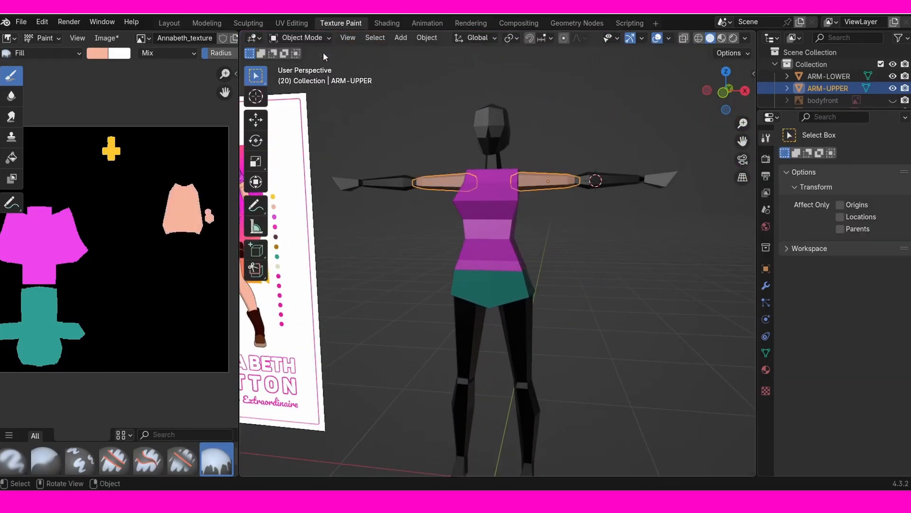
Step: Fill the lower arms with the same skin tone in Texture Paint mode and return to Object Mode
{"action": "left_click", "coordinate": [610, 180]}
{"action": "left_click", "coordinate": [300, 37]}
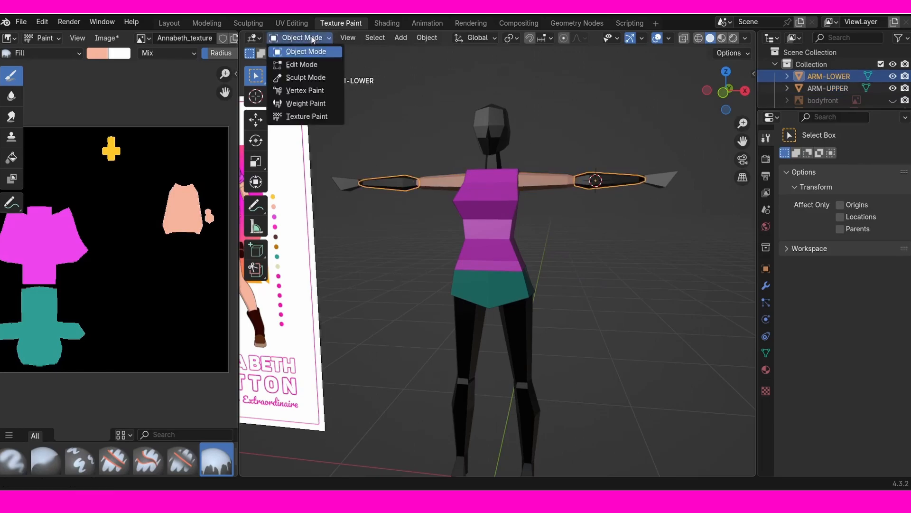
{"action": "left_click", "coordinate": [311, 116]}
{"action": "left_click", "coordinate": [609, 180]}
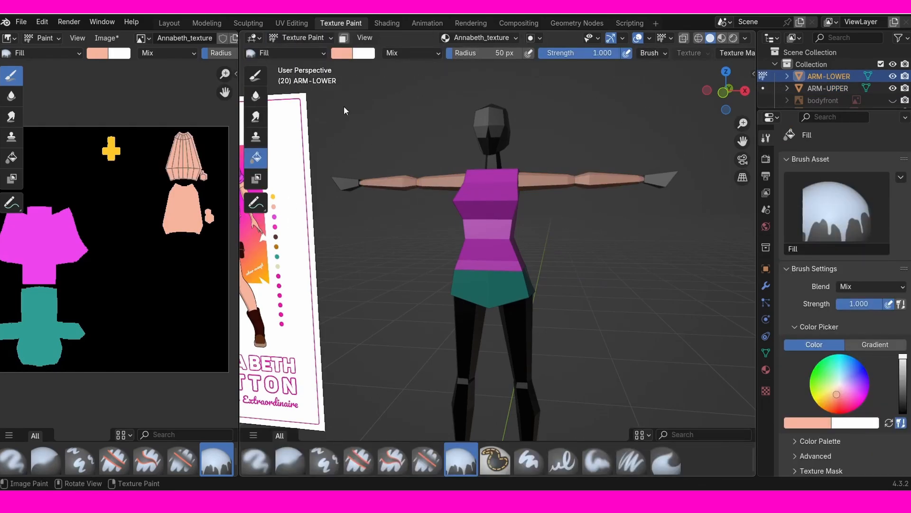
{"action": "left_click", "coordinate": [315, 38]}
{"action": "left_click", "coordinate": [308, 53]}
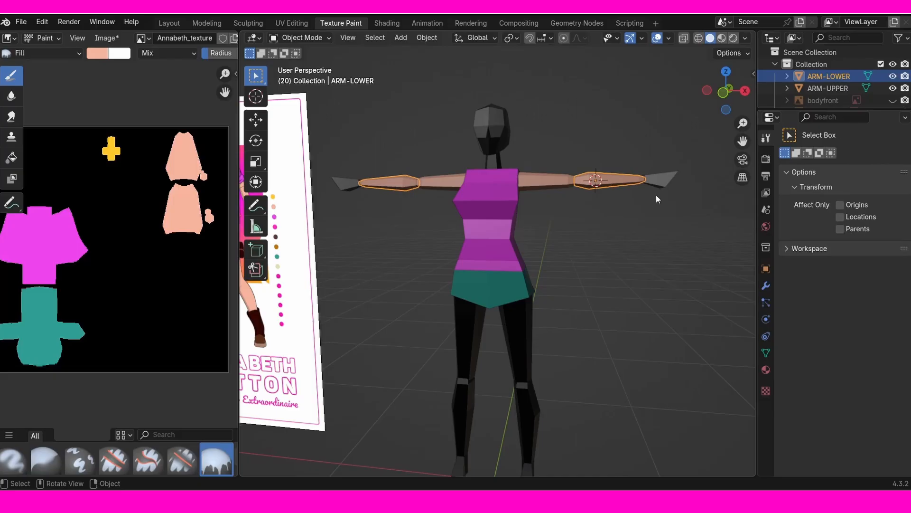
Step: Fill the hands with the same skin tone in Texture Paint mode and return to Object Mode
{"action": "left_click", "coordinate": [663, 185]}
{"action": "left_click", "coordinate": [321, 36]}
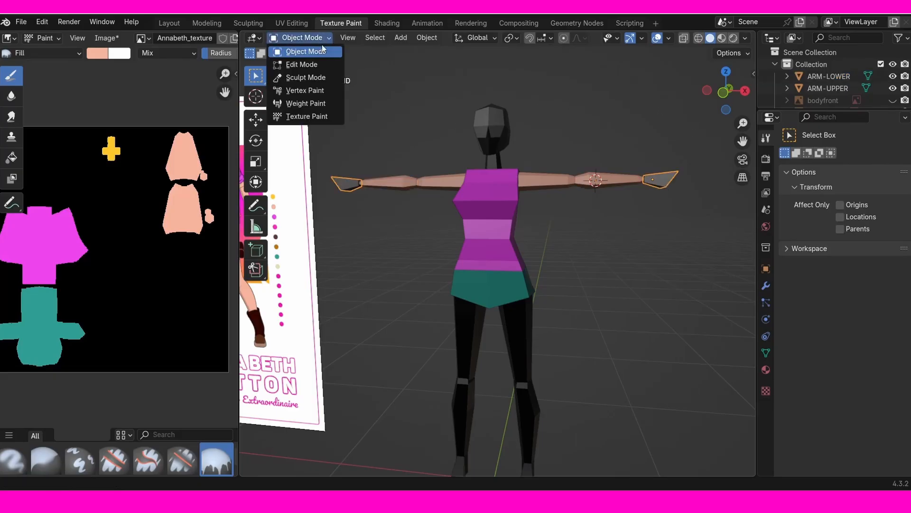
{"action": "left_click", "coordinate": [308, 116]}
{"action": "left_click", "coordinate": [598, 270]}
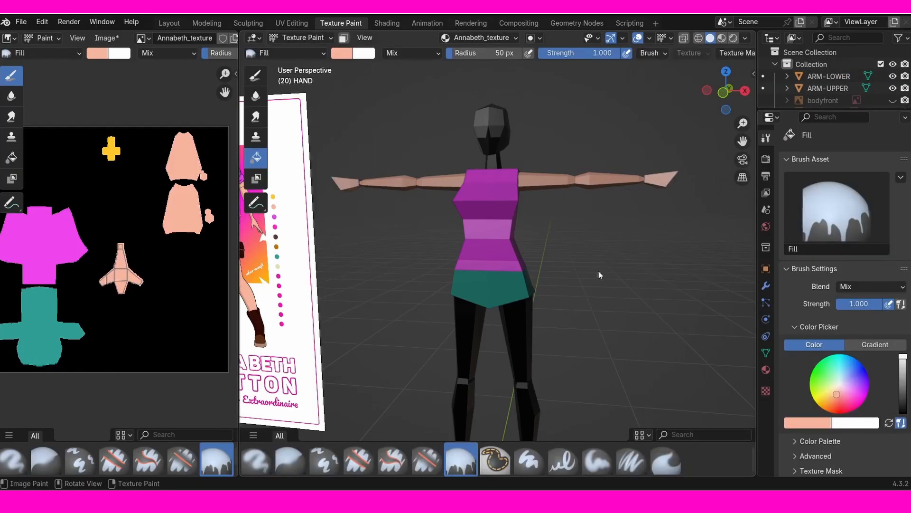
{"action": "middle_click_drag", "start_coordinate": [541, 141], "coordinate": [487, 172]}
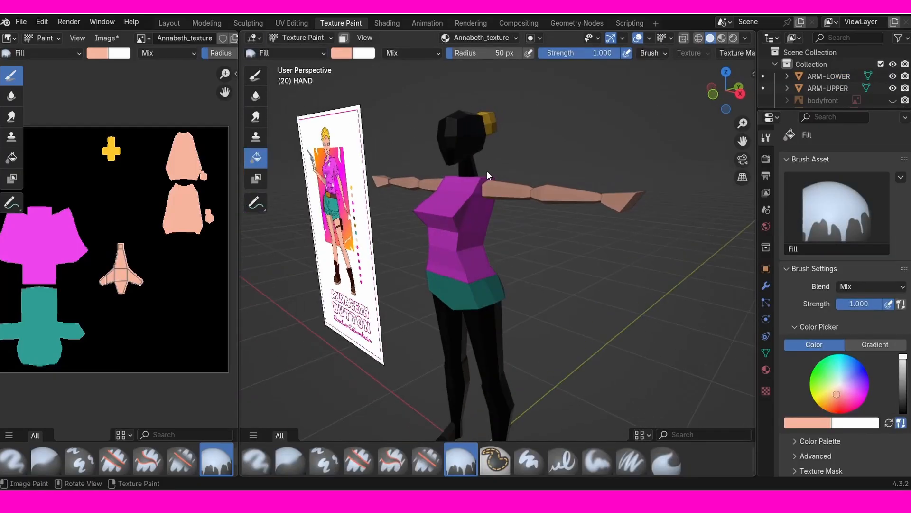
{"action": "left_click", "coordinate": [303, 39]}
{"action": "left_click", "coordinate": [304, 53]}
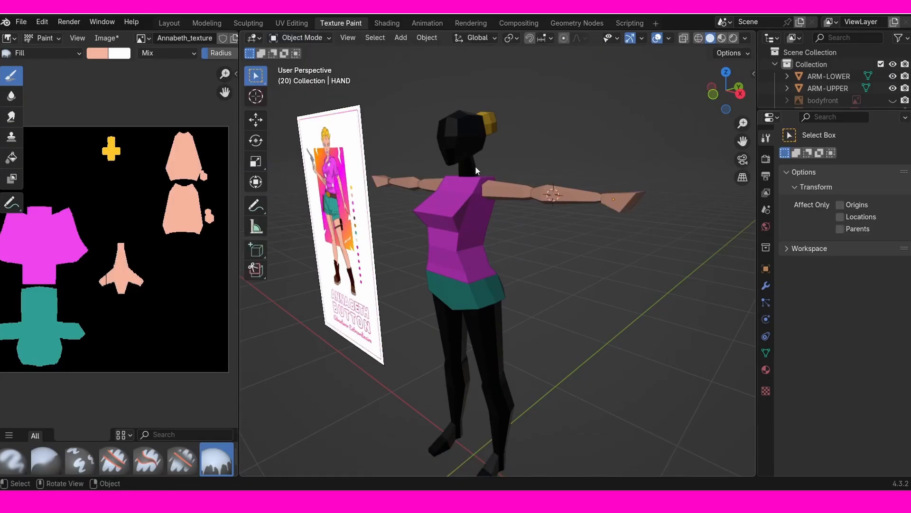
Step: Select the neck, put it into Texture Paint mode and fill it with the same skin tone
{"action": "left_click", "coordinate": [473, 167]}
{"action": "middle_click_drag", "start_coordinate": [475, 175], "coordinate": [498, 148]}
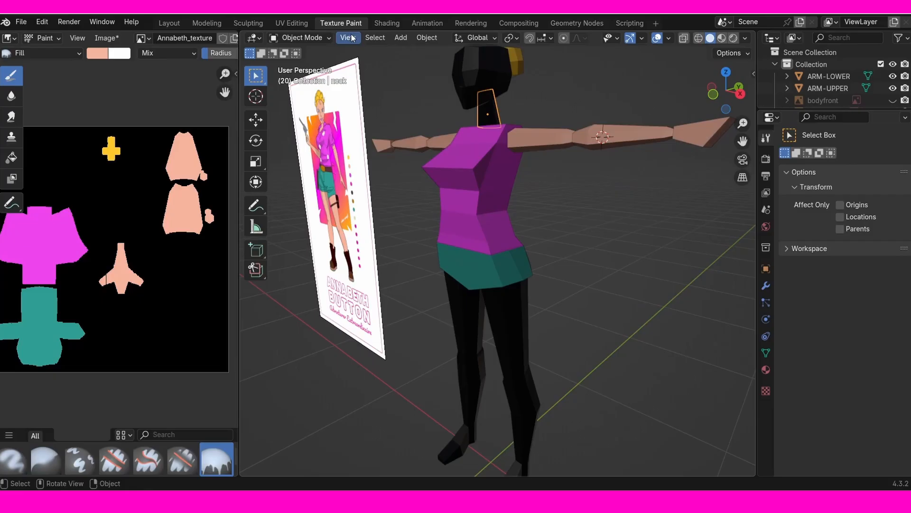
{"action": "left_click", "coordinate": [322, 38]}
{"action": "left_click", "coordinate": [329, 114]}
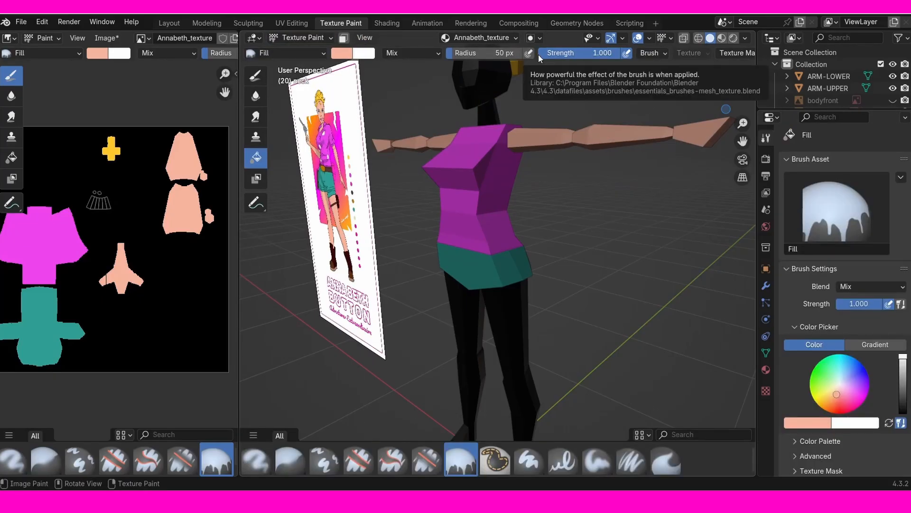
{"action": "left_click", "coordinate": [496, 111]}
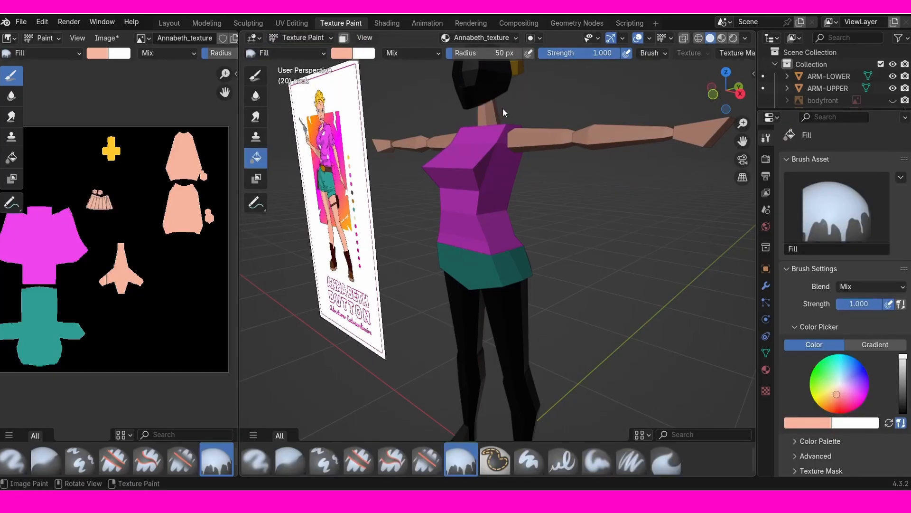
Step: Leave painting on the neck, fill the head with the same skin tone in Texture Paint mode and return to Object Mode
{"action": "left_click", "coordinate": [317, 38]}
{"action": "left_click", "coordinate": [313, 51]}
{"action": "mouse_move", "coordinate": [474, 142]}
{"action": "middle_mouse_down"}
{"action": "mouse_move", "coordinate": [500, 154]}
{"action": "mouse_move", "coordinate": [482, 138]}
{"action": "middle_mouse_up"}
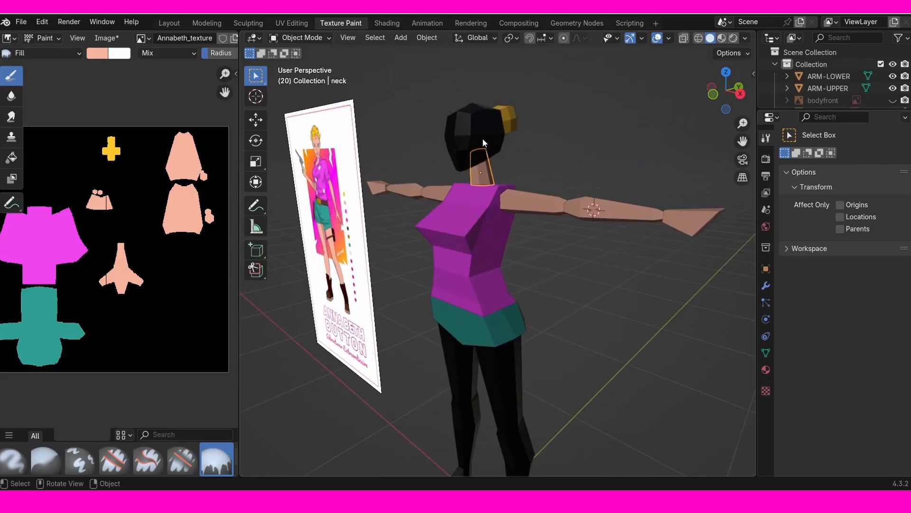
{"action": "left_click", "coordinate": [483, 137]}
{"action": "left_click", "coordinate": [315, 38]}
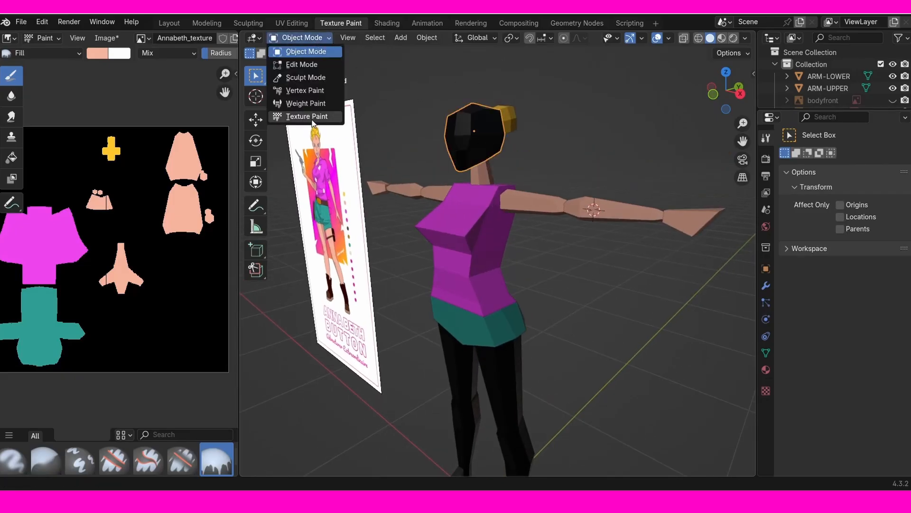
{"action": "left_click", "coordinate": [317, 115]}
{"action": "left_click", "coordinate": [475, 143]}
{"action": "mouse_move", "coordinate": [542, 143]}
{"action": "middle_mouse_down"}
{"action": "mouse_move", "coordinate": [542, 173]}
{"action": "mouse_move", "coordinate": [522, 180]}
{"action": "middle_mouse_up"}
{"action": "left_click", "coordinate": [309, 39]}
{"action": "left_click", "coordinate": [311, 52]}
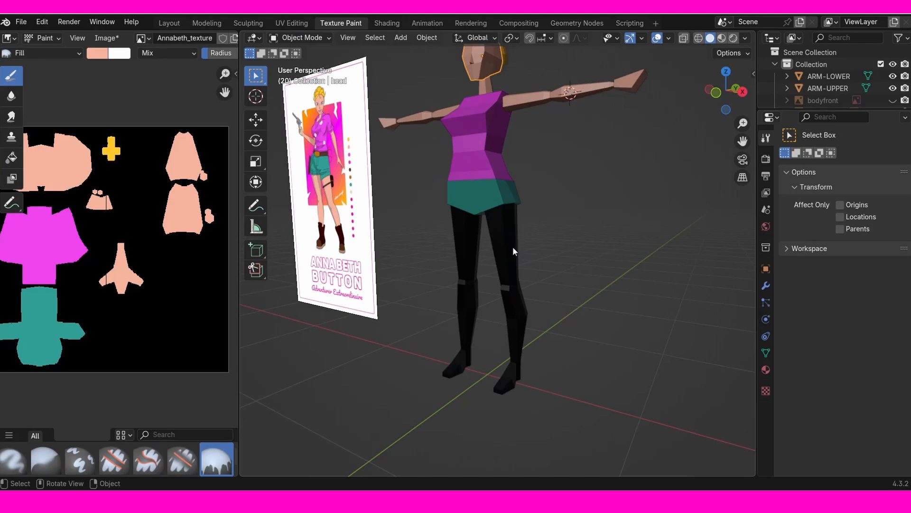
Step: Select the upper legs and fill them with the same skin tone in Texture Paint mode
{"action": "left_click", "coordinate": [512, 246]}
{"action": "left_click", "coordinate": [300, 38]}
{"action": "left_click", "coordinate": [322, 116]}
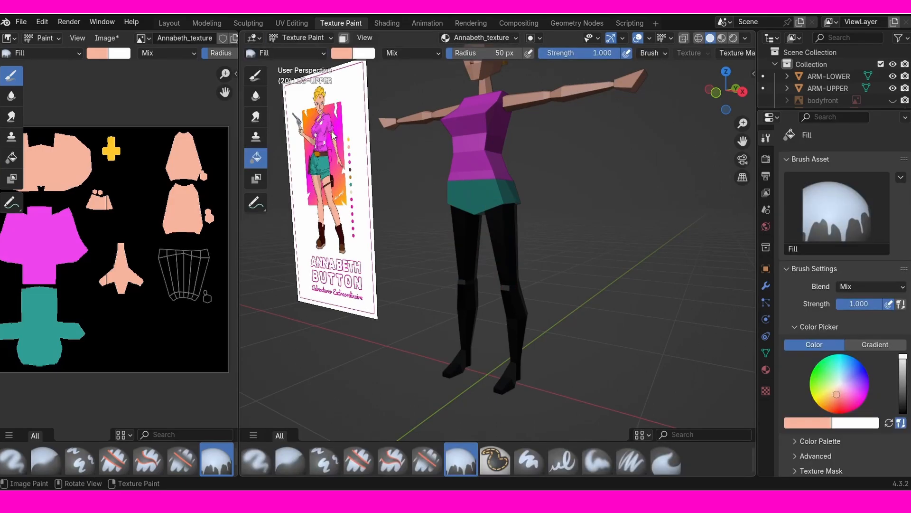
{"action": "left_click", "coordinate": [505, 247]}
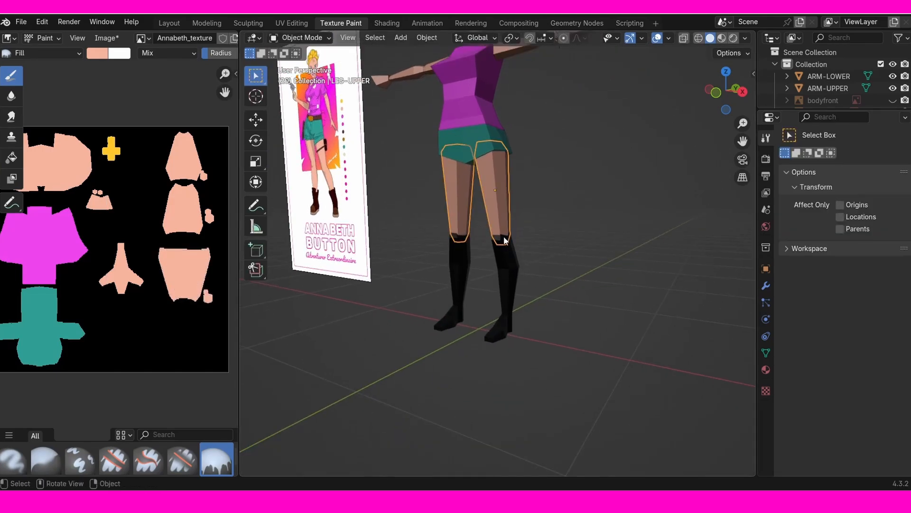
Step: Fill the lower legs with the same skin tone in Texture Paint mode and return to Object Mode
{"action": "left_click", "coordinate": [516, 246]}
{"action": "left_click", "coordinate": [314, 39]}
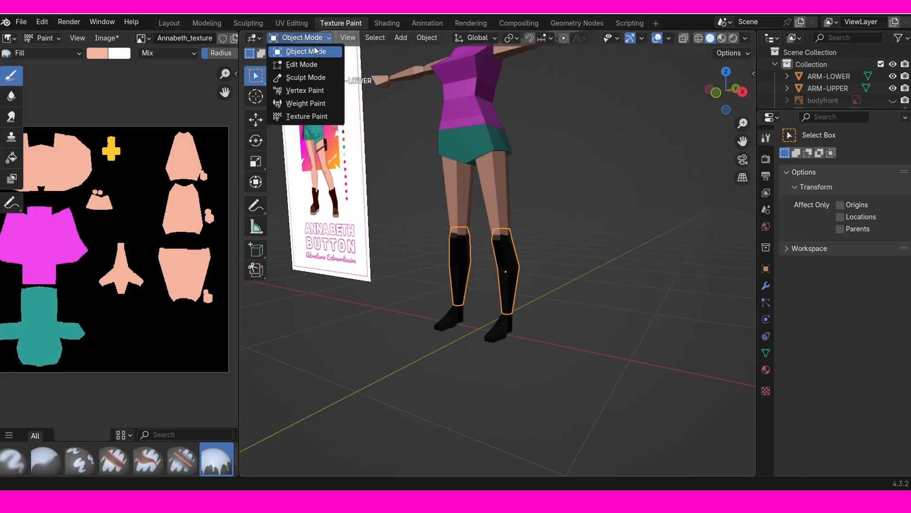
{"action": "left_click", "coordinate": [327, 116]}
{"action": "left_click", "coordinate": [549, 249]}
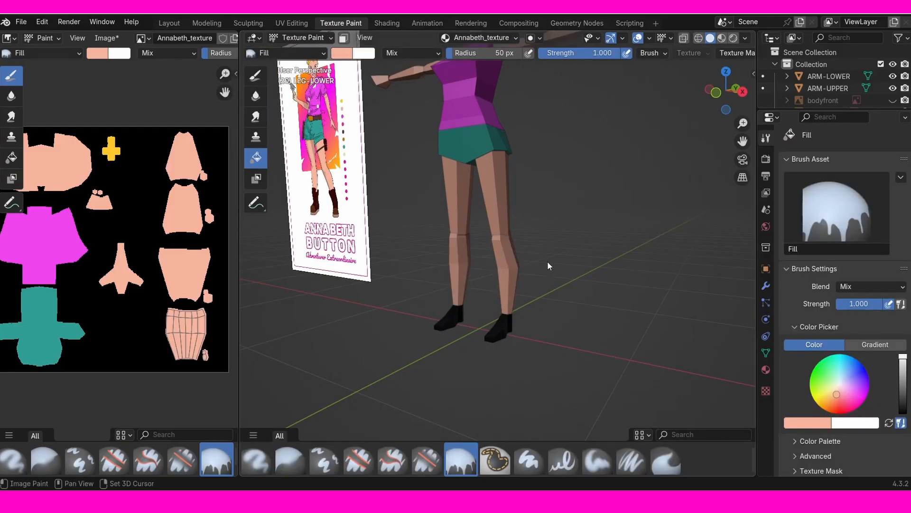
{"action": "middle_click_drag", "start_coordinate": [547, 261], "coordinate": [504, 211]}
{"action": "left_click", "coordinate": [303, 37]}
{"action": "left_click", "coordinate": [303, 47]}
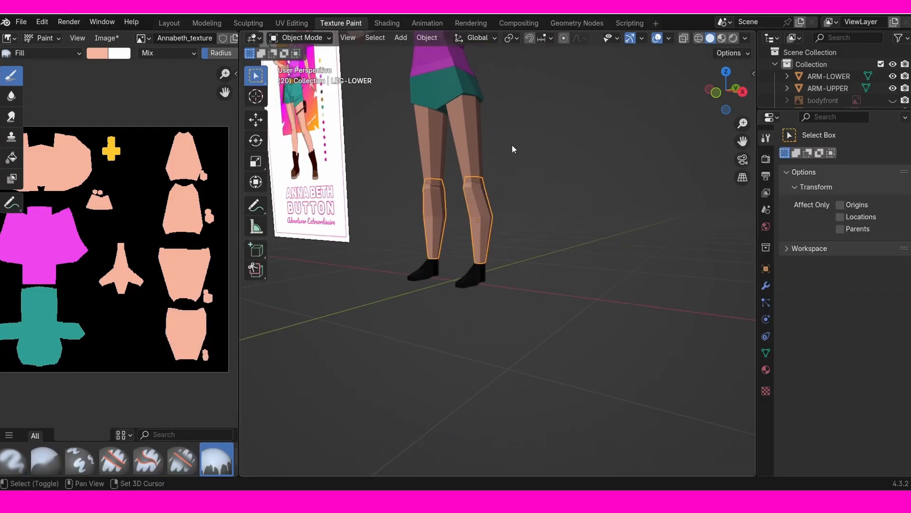
Step: Select the feet and put them into Texture Paint mode
{"action": "scroll", "coordinate": [493, 263], "scroll_direction": "down", "scroll_amount": 4}
{"action": "scroll", "coordinate": [477, 329], "scroll_direction": "up", "scroll_amount": 5}
{"action": "left_click", "coordinate": [478, 334]}
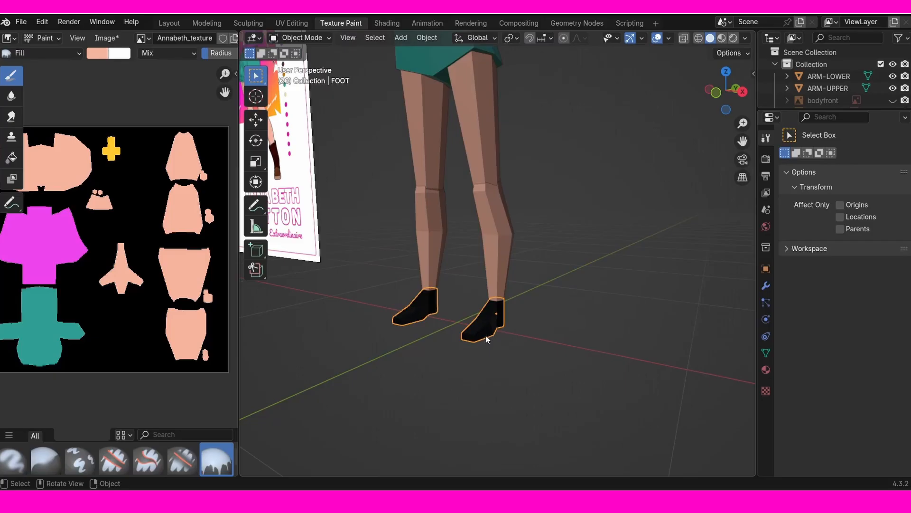
{"action": "left_click", "coordinate": [300, 38]}
{"action": "left_click", "coordinate": [307, 110]}
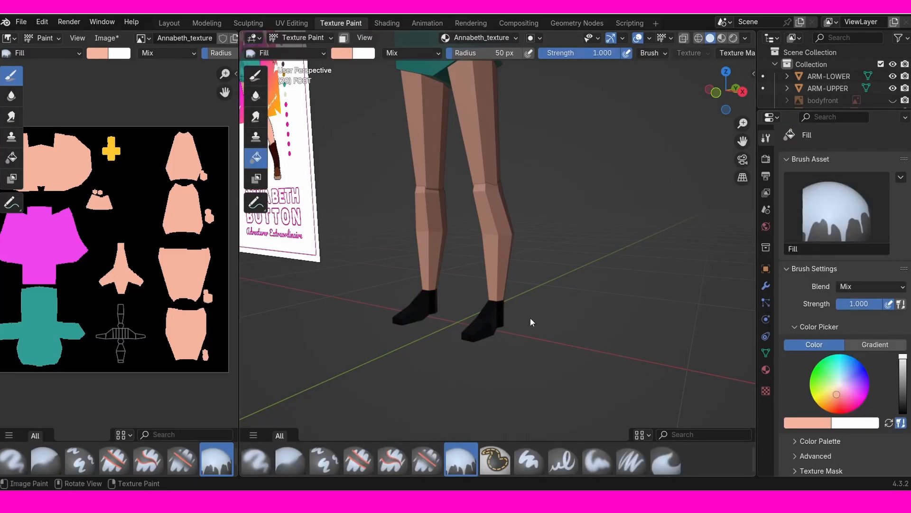
Step: Sample the dark brown swatch from the reference artwork's palette and fill the feet with it
{"action": "middle_click_drag", "start_coordinate": [308, 204], "coordinate": [486, 229], "text": "shift"}
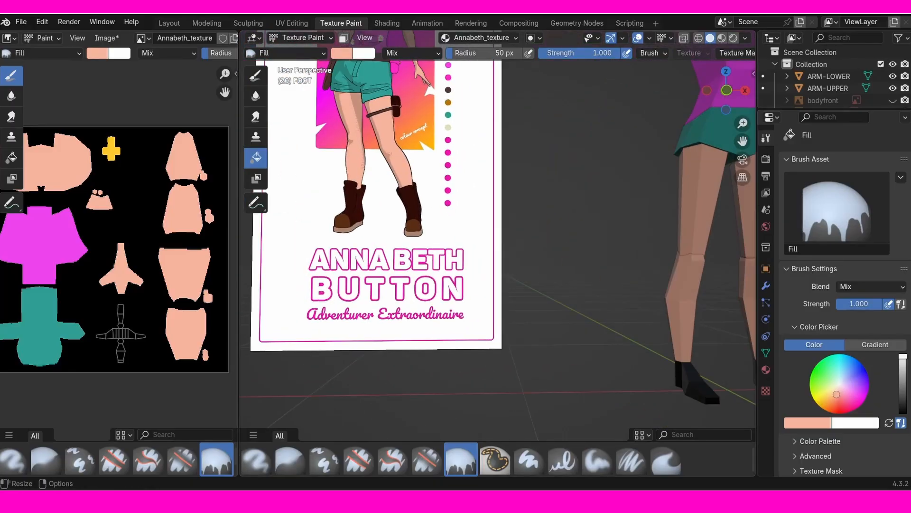
{"action": "middle_click_drag", "start_coordinate": [570, 292], "coordinate": [529, 291]}
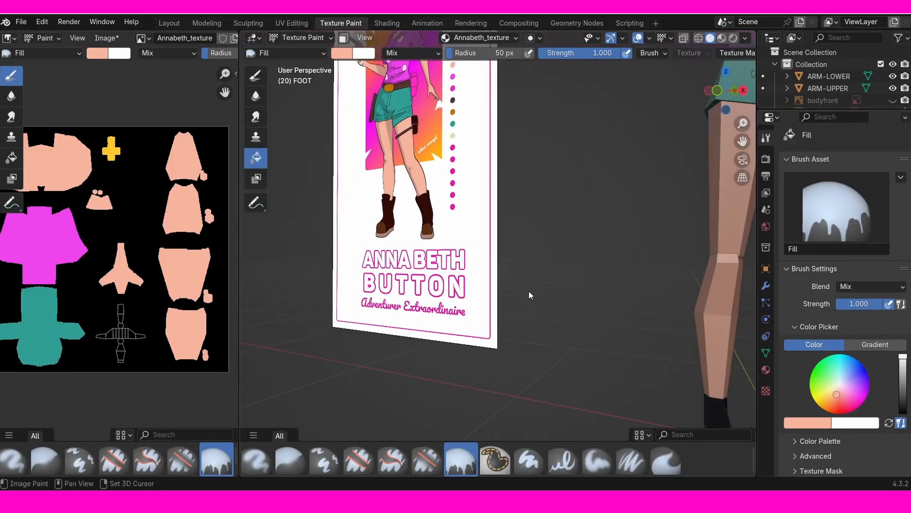
{"action": "left_click", "coordinate": [803, 421]}
{"action": "left_click", "coordinate": [819, 405]}
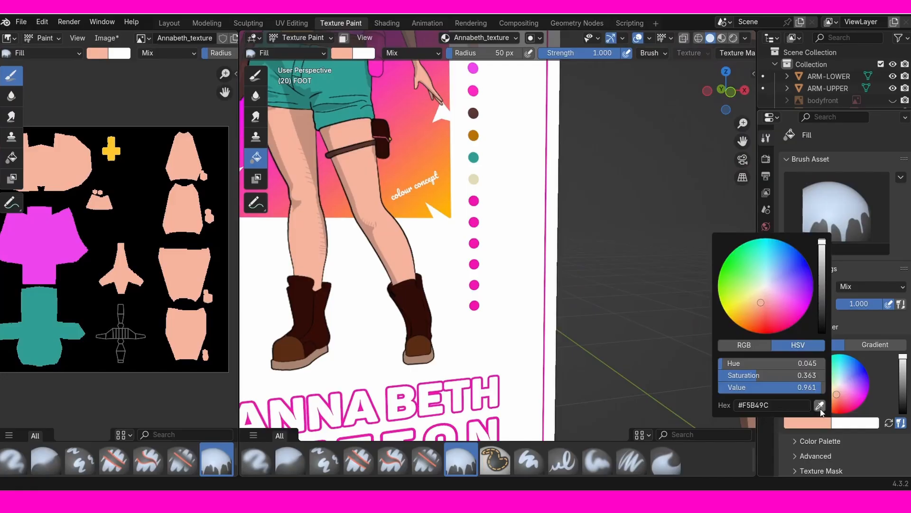
{"action": "left_click", "coordinate": [820, 406]}
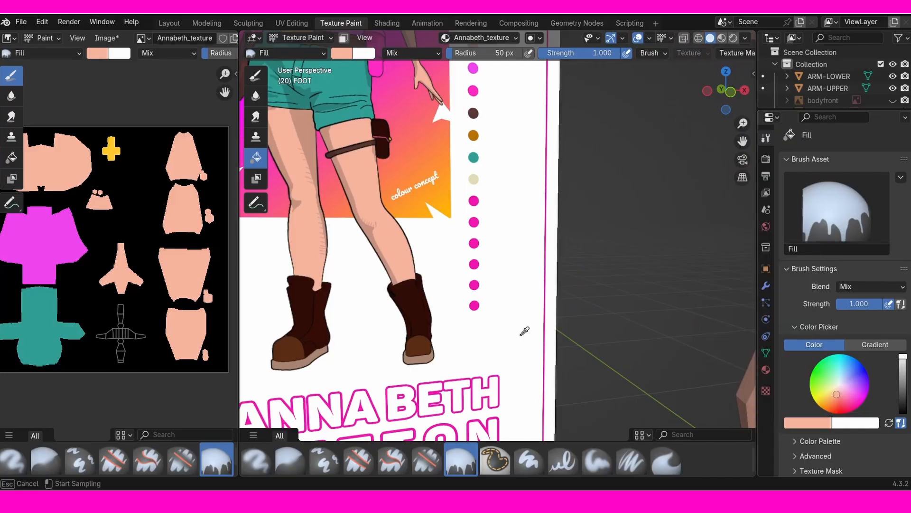
{"action": "left_click", "coordinate": [476, 113]}
{"action": "scroll", "coordinate": [573, 285], "scroll_direction": "down", "scroll_amount": 2}
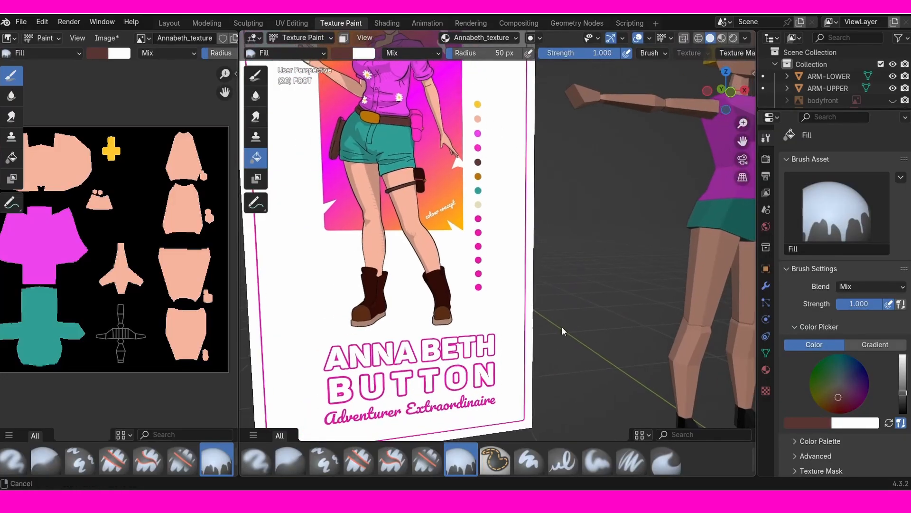
{"action": "middle_click_drag", "start_coordinate": [562, 326], "coordinate": [528, 327]}
{"action": "left_click", "coordinate": [586, 365]}
Step: Compare the filled character with the reference artwork, examining the shorts, thighs and boots from the front and at an angle
{"action": "middle_click_drag", "start_coordinate": [618, 383], "coordinate": [577, 262]}
{"action": "key", "text": "KP_1"}
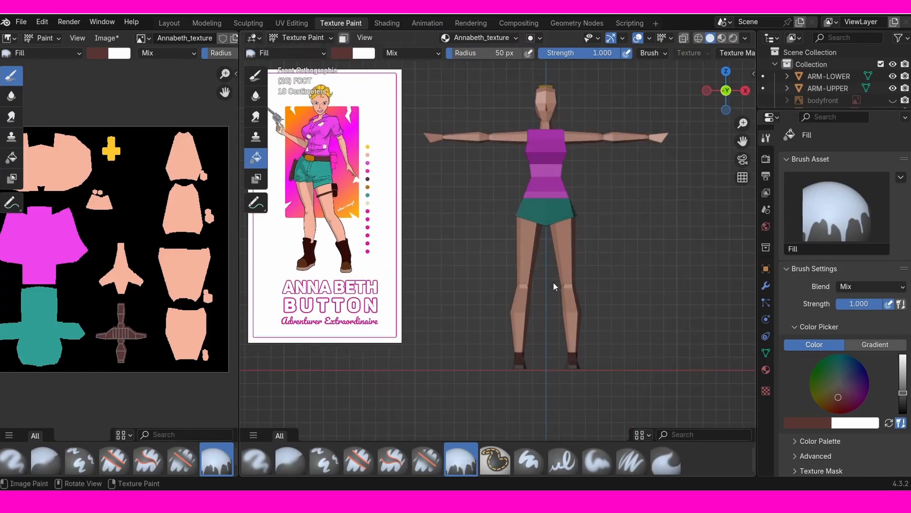
{"action": "middle_click_drag", "start_coordinate": [437, 244], "coordinate": [506, 275], "text": "shift"}
{"action": "middle_click_drag", "start_coordinate": [504, 276], "coordinate": [462, 255], "text": "ctrl"}
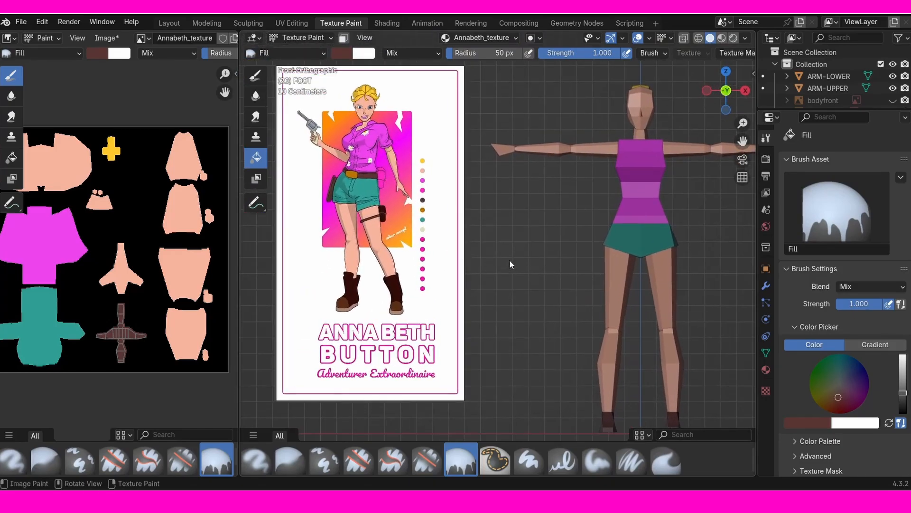
{"action": "middle_click_drag", "start_coordinate": [629, 256], "coordinate": [542, 260], "text": "ctrl"}
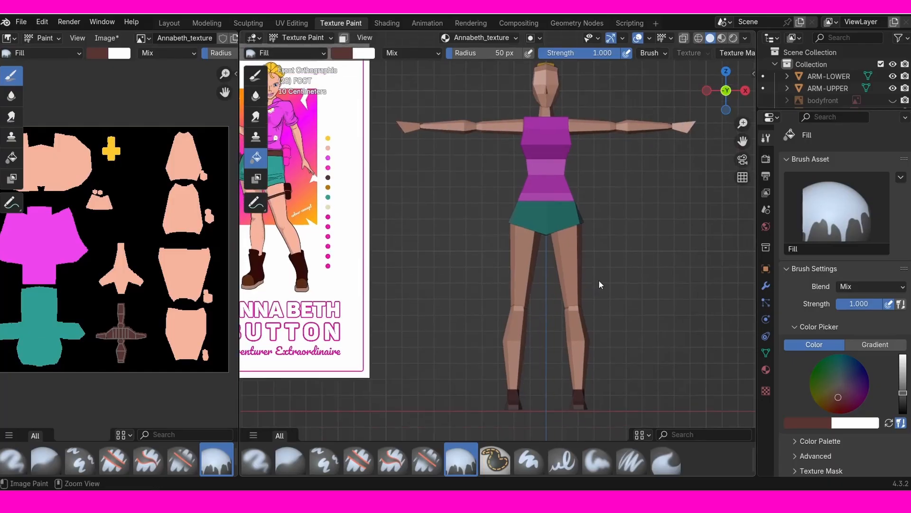
{"action": "middle_click_drag", "start_coordinate": [599, 280], "coordinate": [575, 269]}
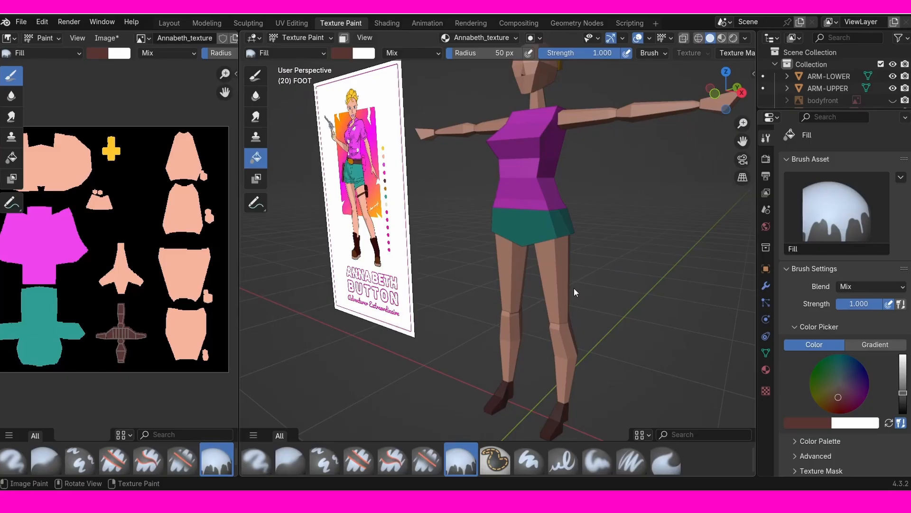
{"action": "middle_click_drag", "start_coordinate": [581, 298], "coordinate": [590, 262]}
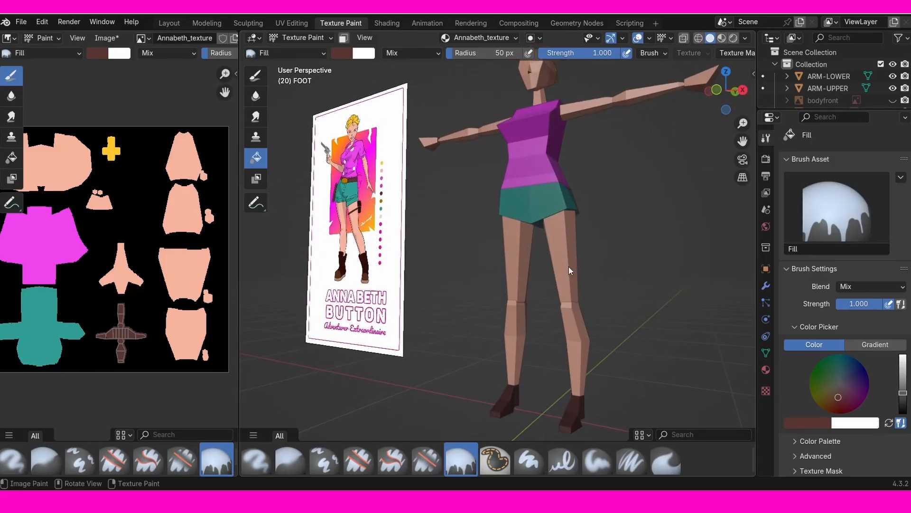
{"action": "middle_click_drag", "start_coordinate": [378, 264], "coordinate": [485, 228]}
{"action": "key", "text": "KP_1"}
{"action": "middle_click_drag", "start_coordinate": [522, 239], "coordinate": [568, 269], "text": "shift"}
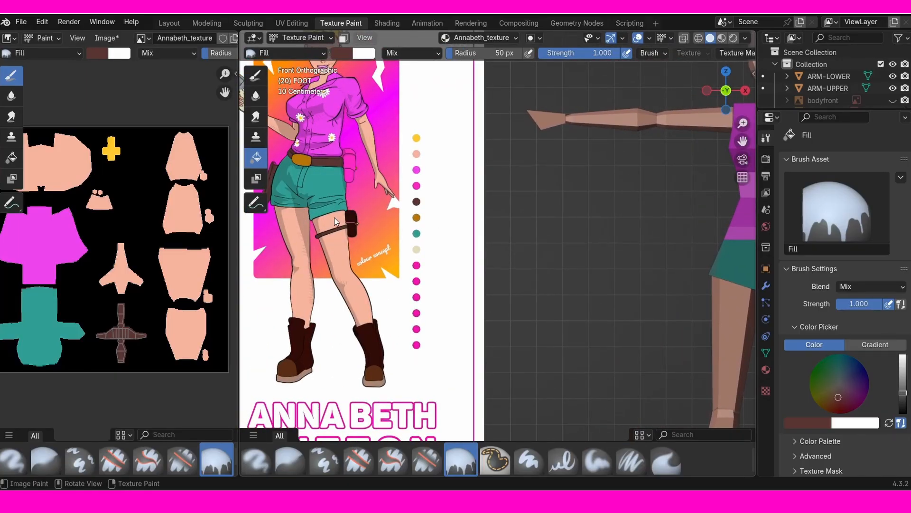
{"action": "middle_click_drag", "start_coordinate": [563, 210], "coordinate": [348, 184], "text": "shift"}
{"action": "middle_click_drag", "start_coordinate": [608, 288], "coordinate": [606, 263], "text": "ctrl"}
{"action": "mouse_move", "coordinate": [606, 263]}
{"action": "middle_mouse_down", "text": "shift"}
{"action": "mouse_move", "coordinate": [598, 246]}
{"action": "mouse_move", "coordinate": [605, 255]}
{"action": "middle_mouse_up", "text": "shift"}
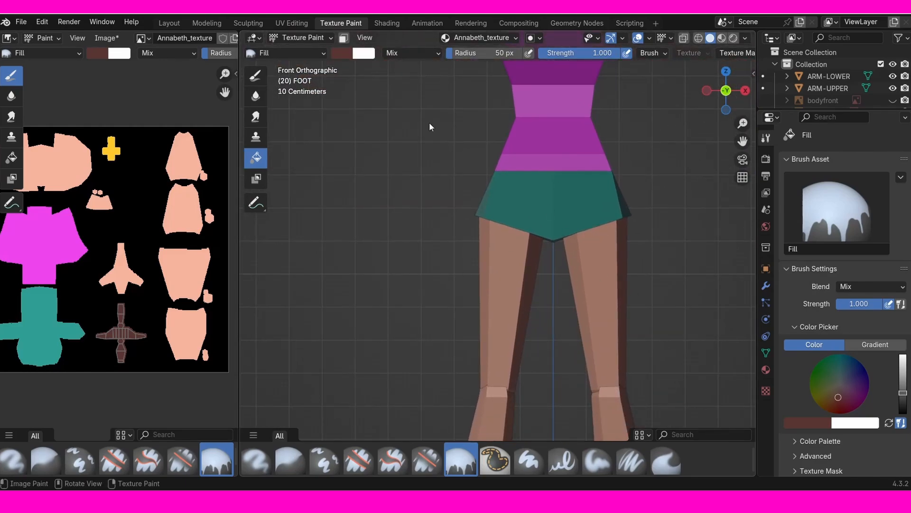
Step: Return to Object Mode, put the upper legs into Texture Paint mode and switch to the Paint Hard brush
{"action": "left_click", "coordinate": [304, 38]}
{"action": "left_click", "coordinate": [308, 48]}
{"action": "left_click", "coordinate": [599, 300]}
{"action": "middle_click_drag", "start_coordinate": [611, 299], "coordinate": [590, 301]}
{"action": "scroll", "coordinate": [590, 295], "scroll_direction": "down", "scroll_amount": 2}
{"action": "middle_click_drag", "start_coordinate": [591, 295], "coordinate": [592, 295], "text": "shift"}
{"action": "middle_click_drag", "start_coordinate": [592, 296], "coordinate": [610, 293]}
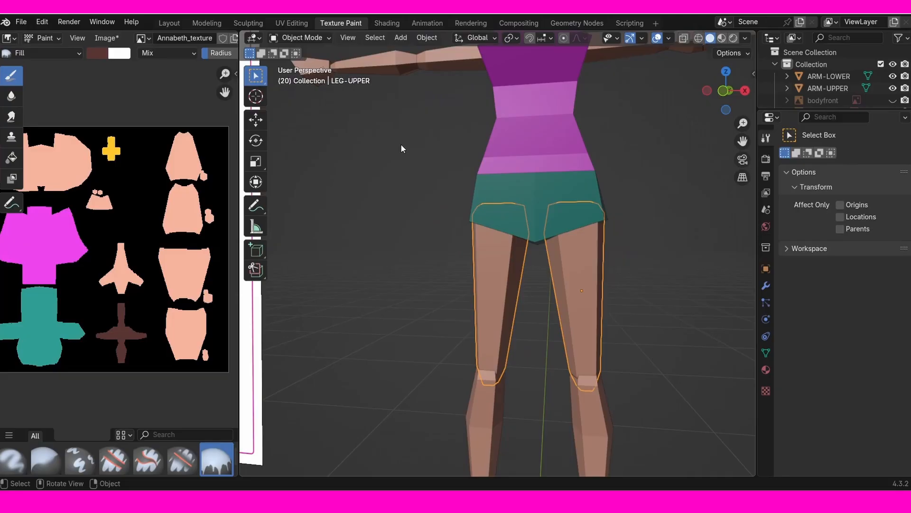
{"action": "left_click", "coordinate": [322, 37]}
{"action": "left_click", "coordinate": [311, 117]}
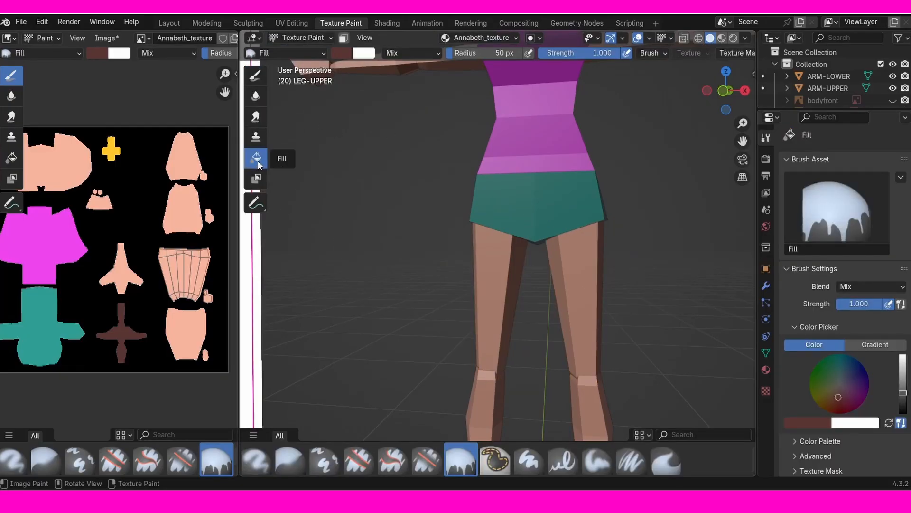
{"action": "left_click", "coordinate": [253, 76]}
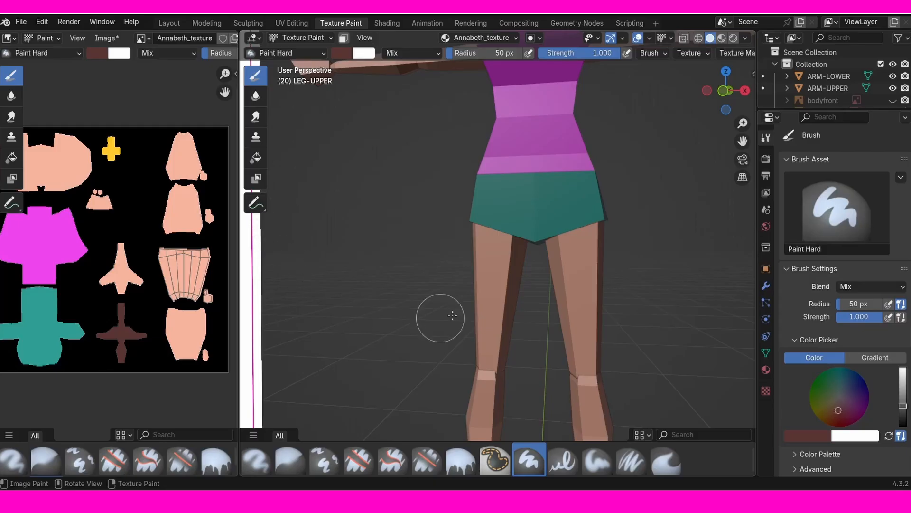
Step: Sample the shorts' teal from the texture image as the brush colour and frame the thighs in front view
{"action": "key", "text": "KP_1"}
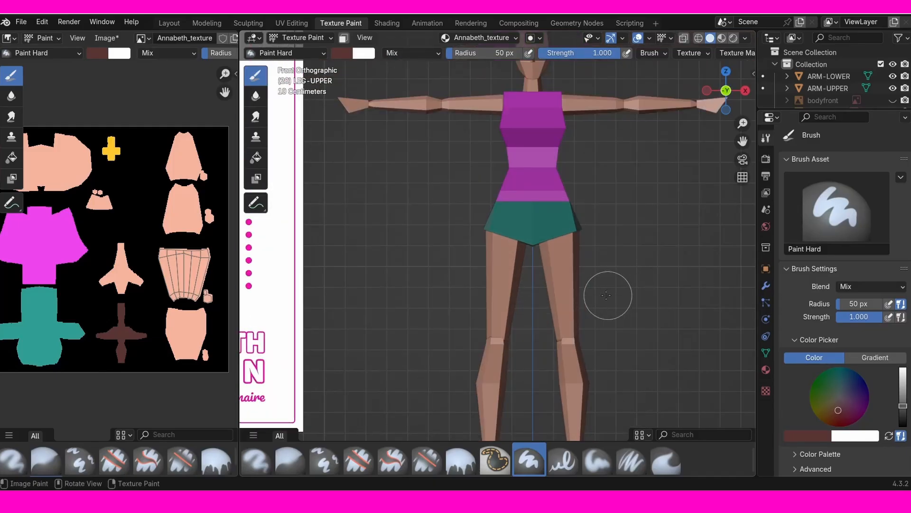
{"action": "scroll", "coordinate": [606, 295], "scroll_direction": "up", "scroll_amount": 3}
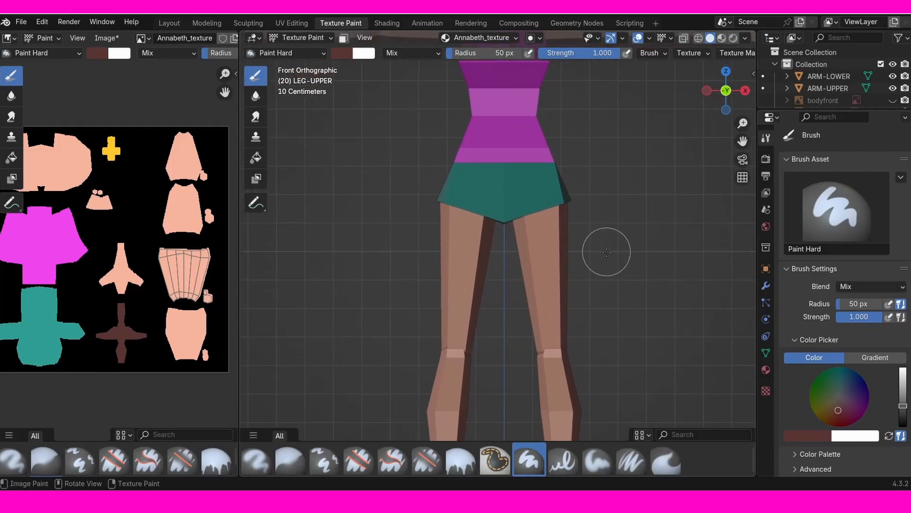
{"action": "scroll", "coordinate": [608, 257], "scroll_direction": "down", "scroll_amount": 2}
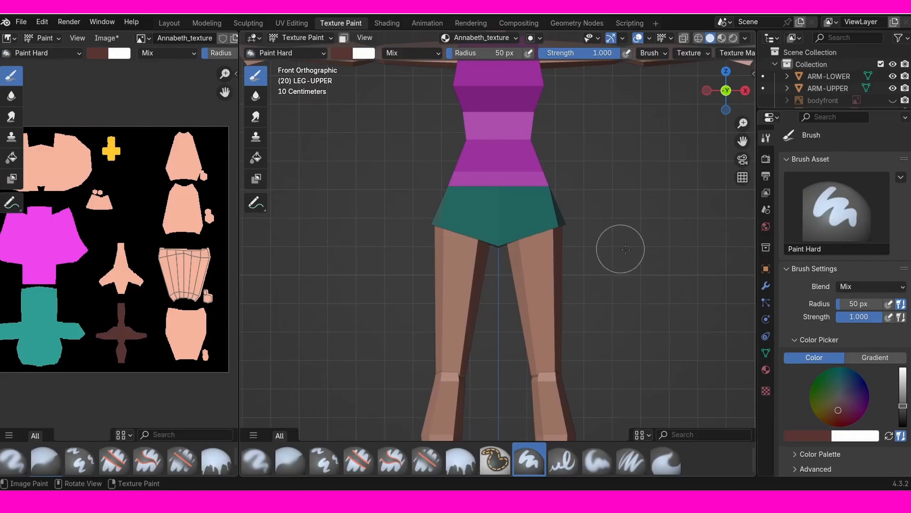
{"action": "mouse_move", "coordinate": [539, 214]}
{"action": "middle_mouse_down", "text": "shift"}
{"action": "mouse_move", "coordinate": [539, 244]}
{"action": "mouse_move", "coordinate": [547, 225]}
{"action": "middle_mouse_up", "text": "shift"}
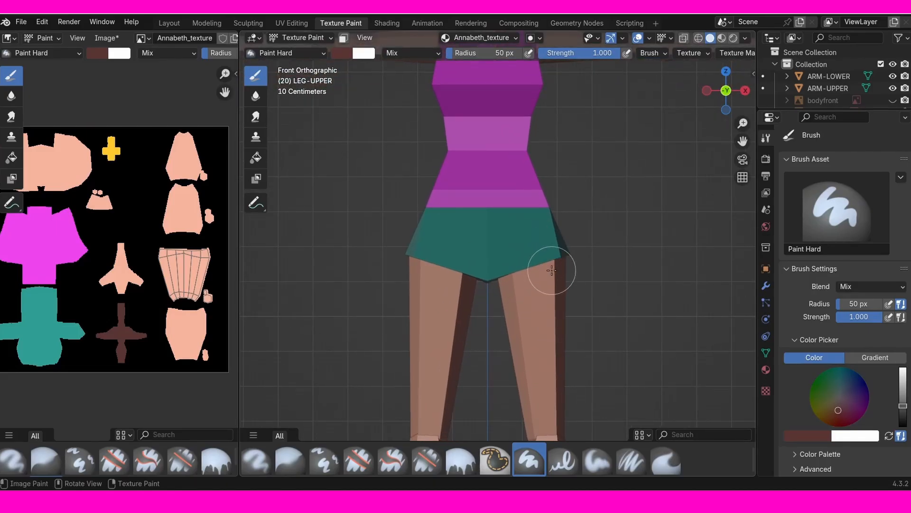
{"action": "mouse_move", "coordinate": [641, 231]}
{"action": "middle_mouse_down", "text": "ctrl"}
{"action": "mouse_move", "coordinate": [635, 247]}
{"action": "mouse_move", "coordinate": [635, 227]}
{"action": "middle_mouse_up", "text": "ctrl"}
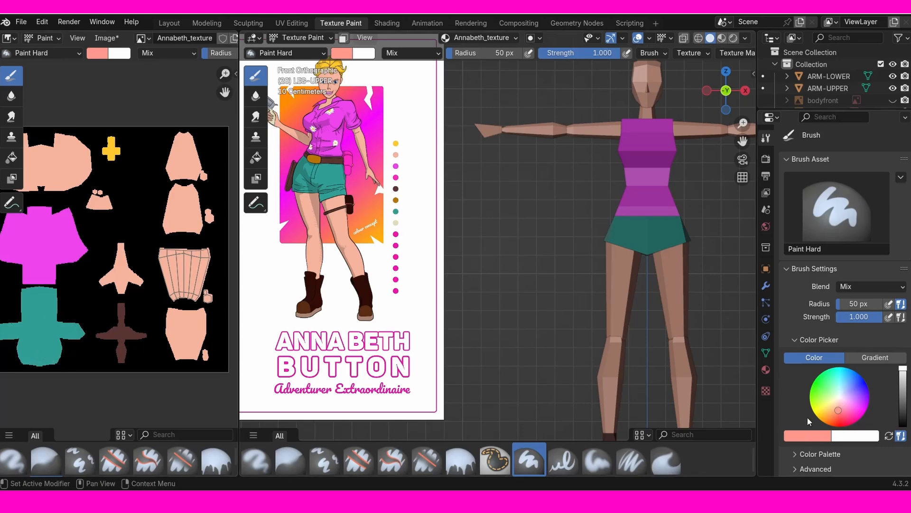
{"action": "left_click", "coordinate": [810, 438]}
{"action": "left_click", "coordinate": [820, 418]}
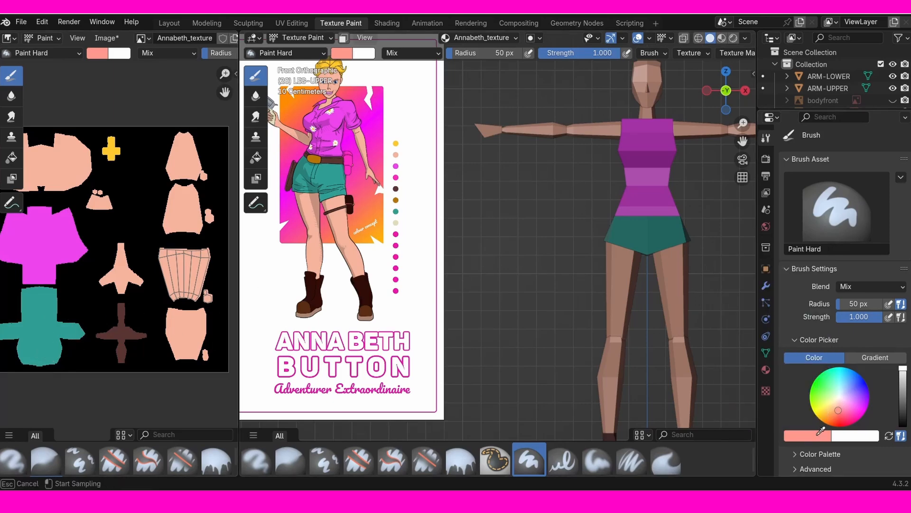
{"action": "left_click", "coordinate": [60, 331]}
{"action": "middle_click_drag", "start_coordinate": [588, 275], "coordinate": [527, 260], "text": "shift"}
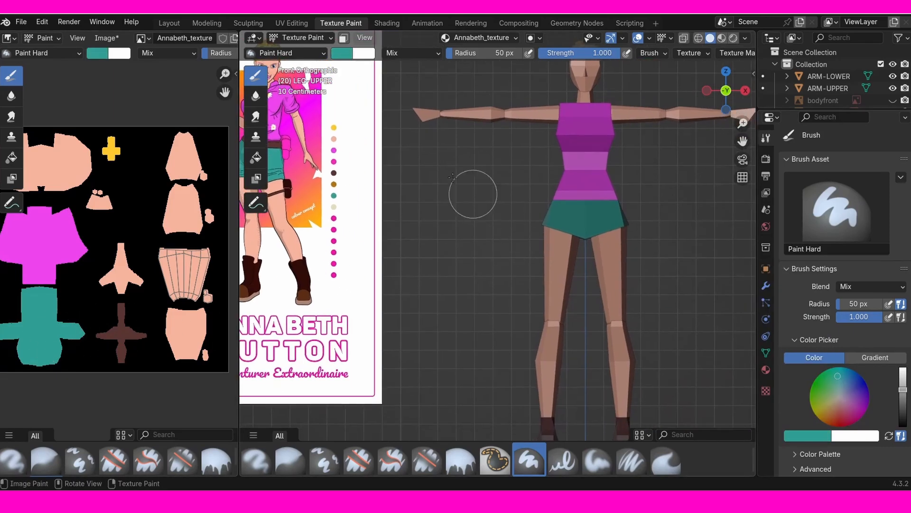
{"action": "scroll", "coordinate": [632, 274], "scroll_direction": "up", "scroll_amount": 3}
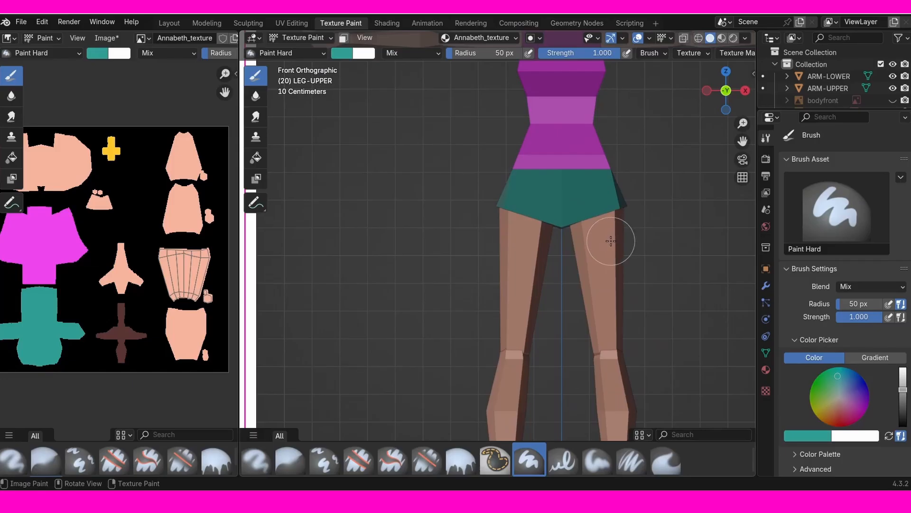
{"action": "middle_click_drag", "start_coordinate": [607, 250], "coordinate": [568, 255], "text": "shift"}
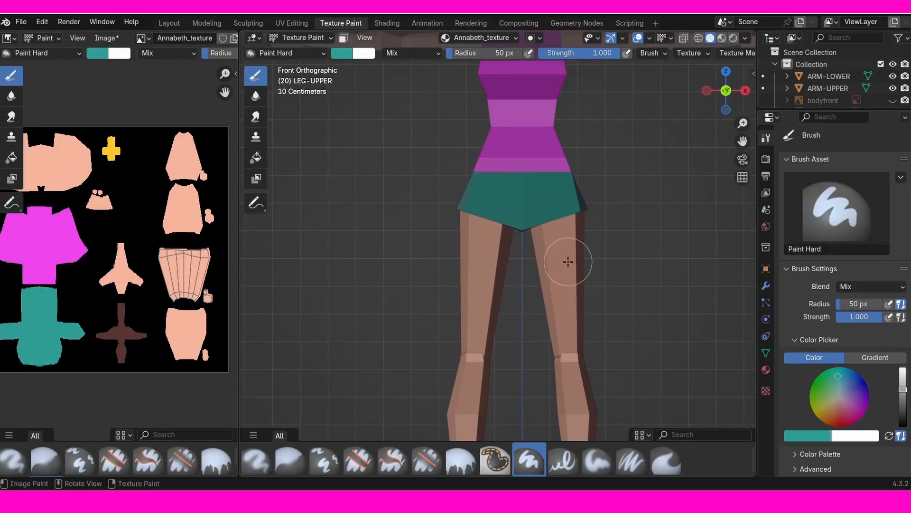
{"action": "scroll", "coordinate": [568, 258], "scroll_direction": "up", "scroll_amount": 1}
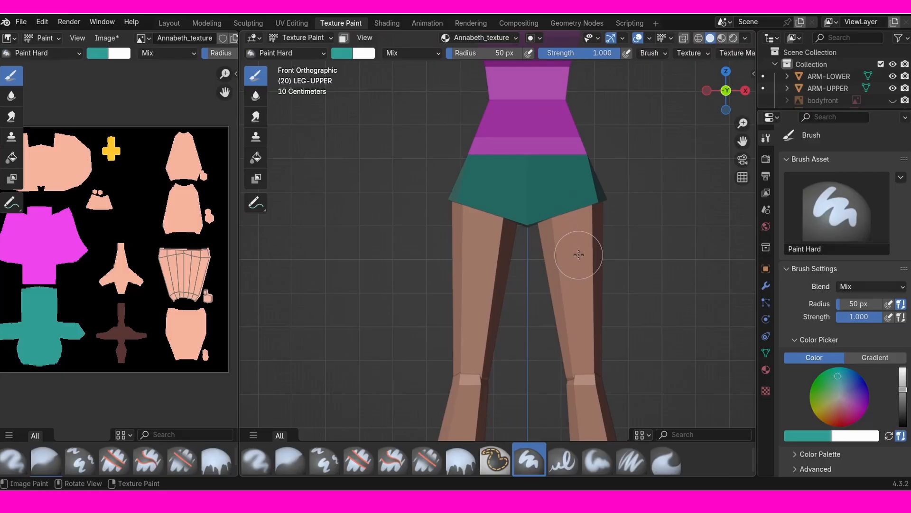
Step: Turn on the on-screen Screencast Keys display and leave the viewport's sidebar hidden
{"action": "left_click", "coordinate": [754, 74]}
{"action": "left_click", "coordinate": [750, 172]}
{"action": "left_click", "coordinate": [609, 70]}
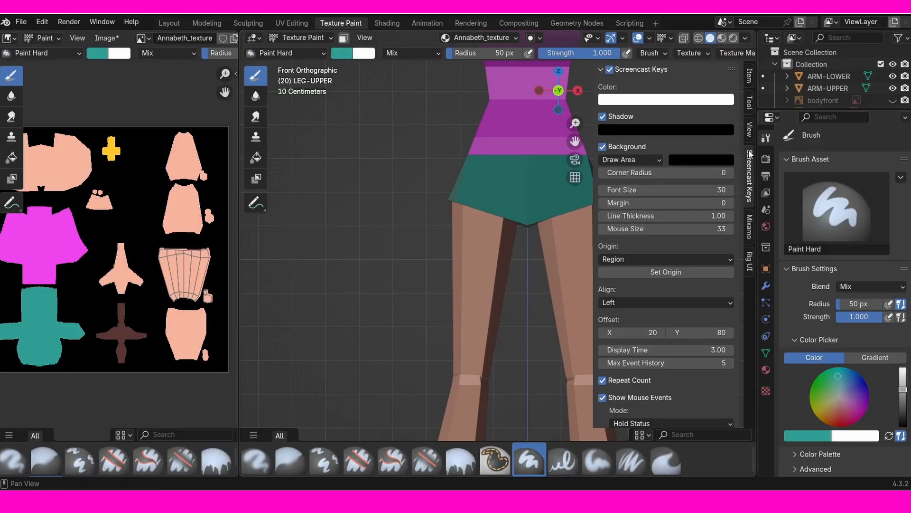
{"action": "left_click", "coordinate": [749, 76]}
{"action": "left_click", "coordinate": [623, 70]}
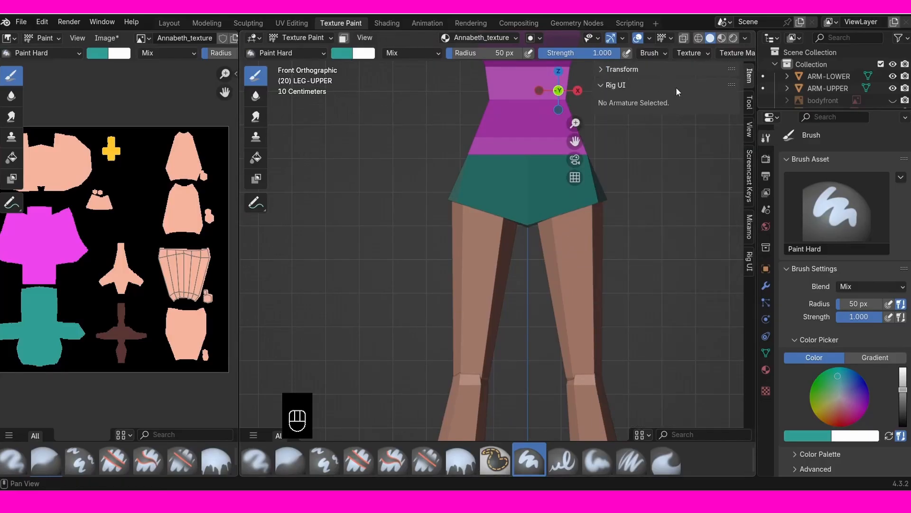
{"action": "key", "text": "n"}
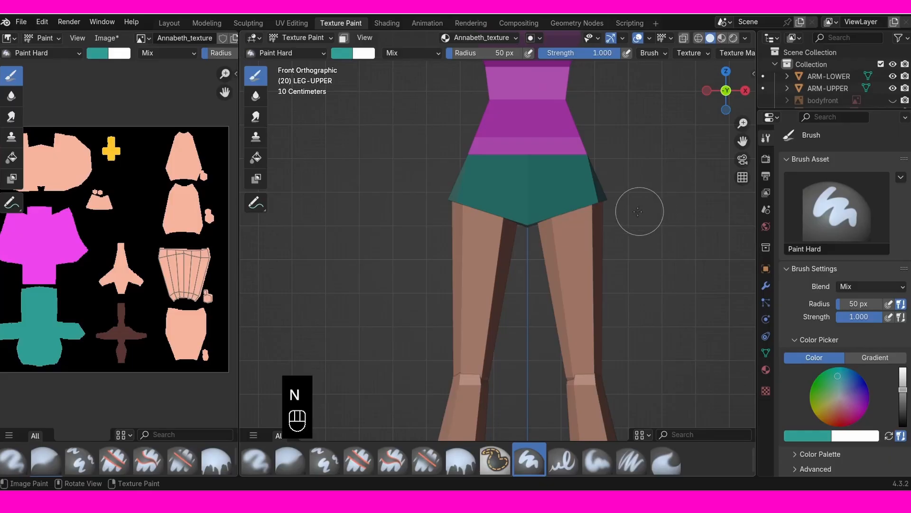
Step: Reduce the brush radius to 9 px and paint a teal band across the front of both thighs
{"action": "key", "text": "f"}
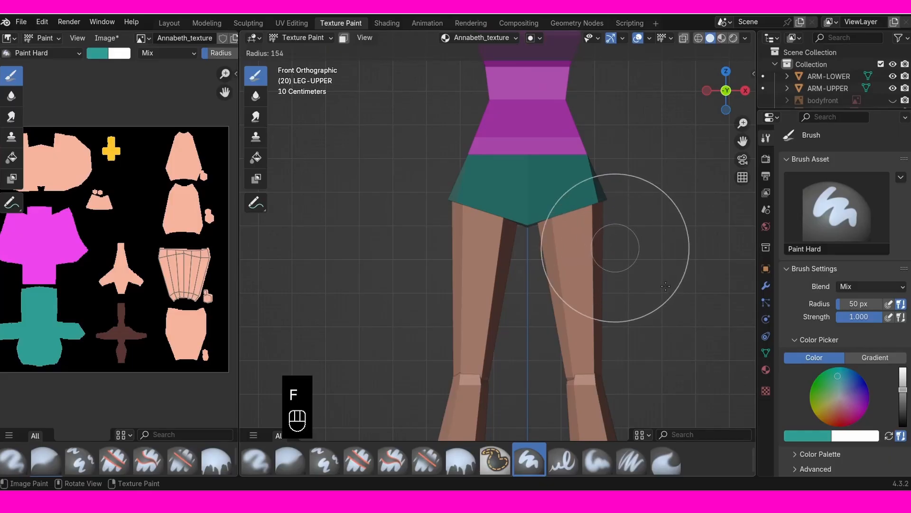
{"action": "left_click", "coordinate": [624, 241]}
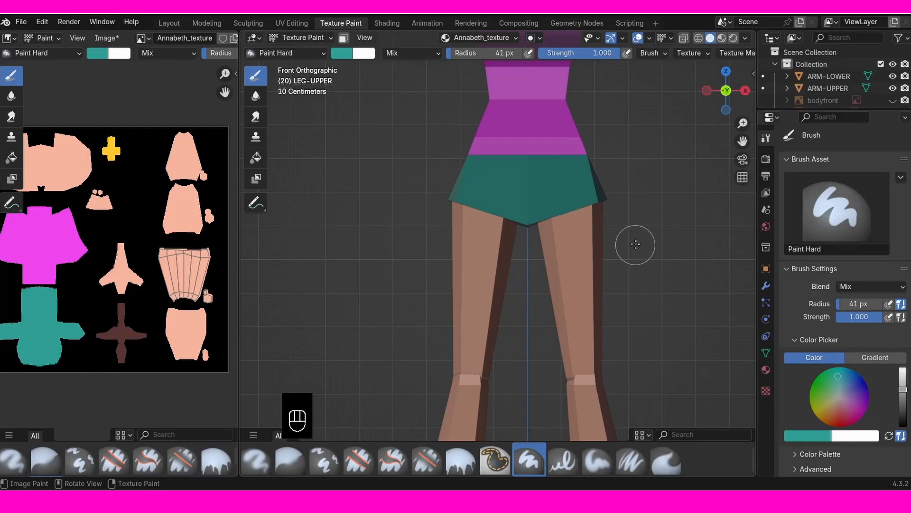
{"action": "key", "text": "bracketright"}
{"action": "key", "text": "bracketleft"}
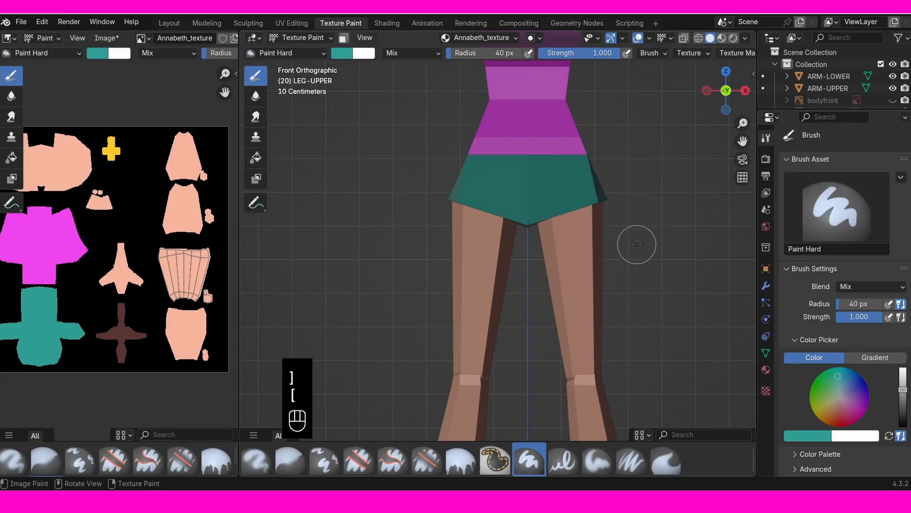
{"action": "key", "text": "bracketright"}
{"action": "key", "text": "bracketleft"}
{"action": "key", "text": "bracketright"}
{"action": "key", "text": "bracketright"}
{"action": "key", "text": "bracketright"}
{"action": "key", "text": "bracketright"}
{"action": "key", "text": "bracketleft"}
{"action": "key", "text": "bracketleft"}
{"action": "key", "text": "bracketleft"}
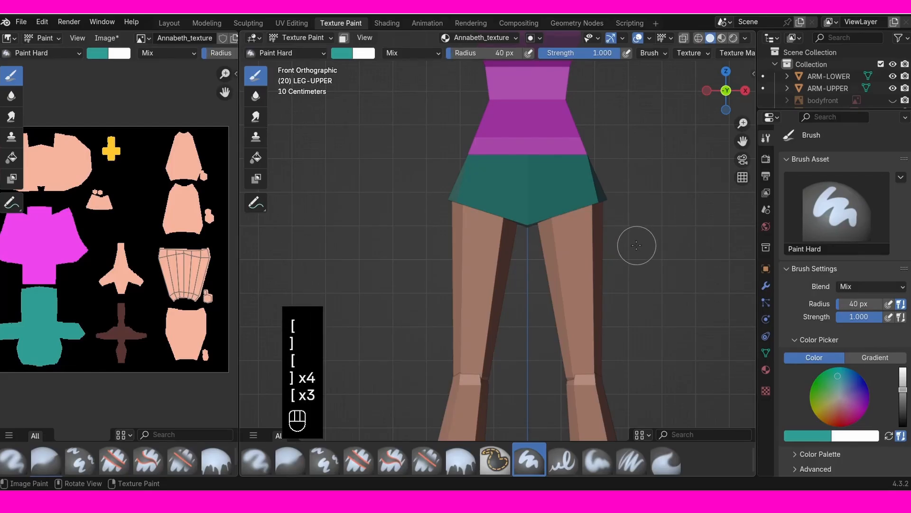
{"action": "key", "text": "bracketright"}
{"action": "key", "text": "bracketright"}
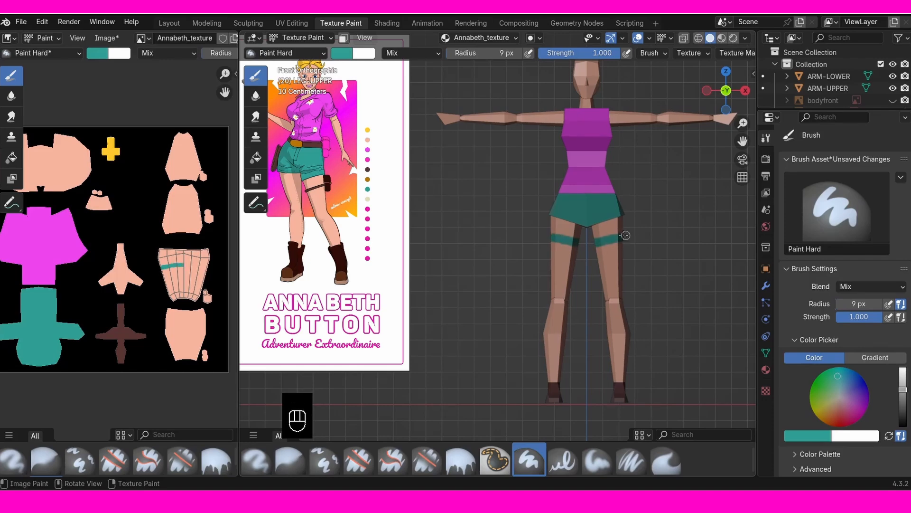
Step: Continue the teal band around the sides and back of both thighs so it forms a closed ring
{"action": "middle_click_drag", "start_coordinate": [602, 241], "coordinate": [444, 223]}
{"action": "middle_click_drag", "start_coordinate": [444, 223], "coordinate": [498, 216], "text": "shift"}
{"action": "scroll", "coordinate": [525, 210], "scroll_direction": "up", "scroll_amount": 2}
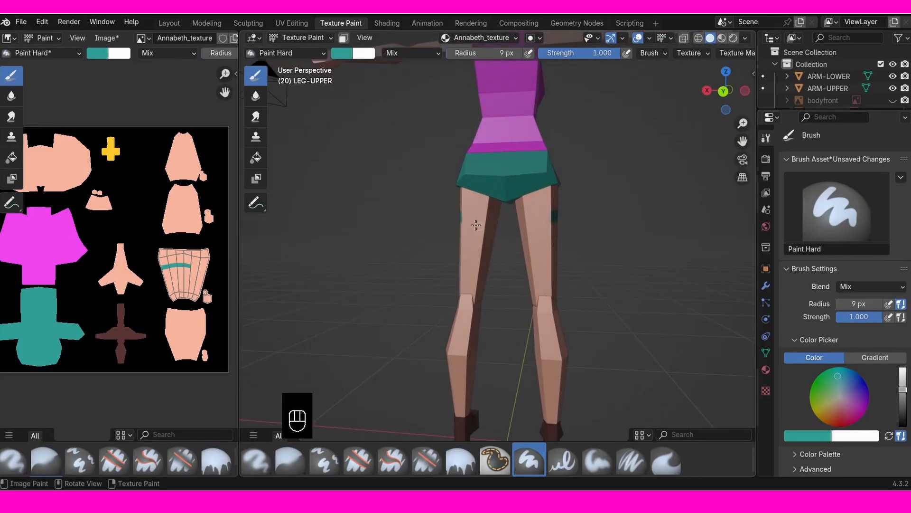
{"action": "left_click_drag", "start_coordinate": [464, 218], "coordinate": [493, 225]}
{"action": "key", "text": "ctrl+z"}
{"action": "scroll", "coordinate": [510, 225], "scroll_direction": "up", "scroll_amount": 1}
{"action": "middle_click_drag", "start_coordinate": [510, 226], "coordinate": [518, 265], "text": "shift"}
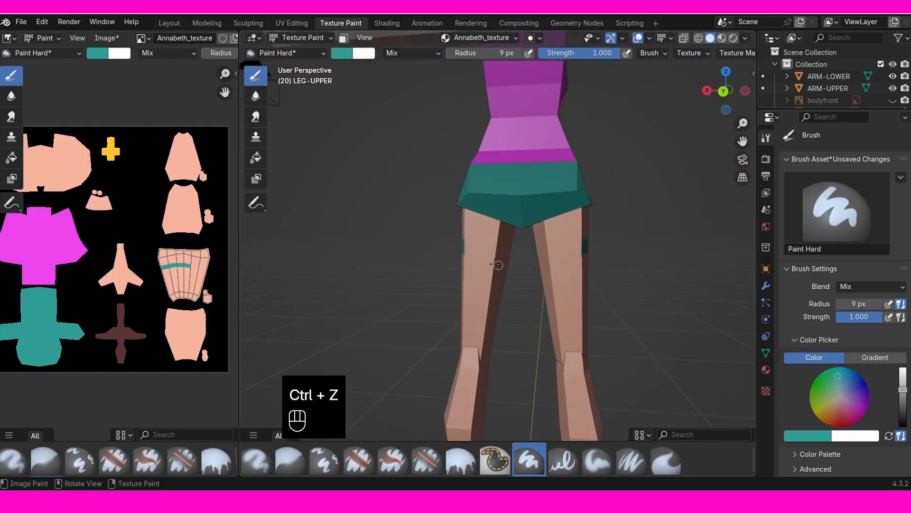
{"action": "mouse_move", "coordinate": [441, 270]}
{"action": "middle_mouse_down"}
{"action": "mouse_move", "coordinate": [476, 286]}
{"action": "mouse_move", "coordinate": [491, 259]}
{"action": "mouse_move", "coordinate": [468, 251]}
{"action": "middle_mouse_up"}
{"action": "left_click_drag", "start_coordinate": [454, 249], "coordinate": [522, 251]}
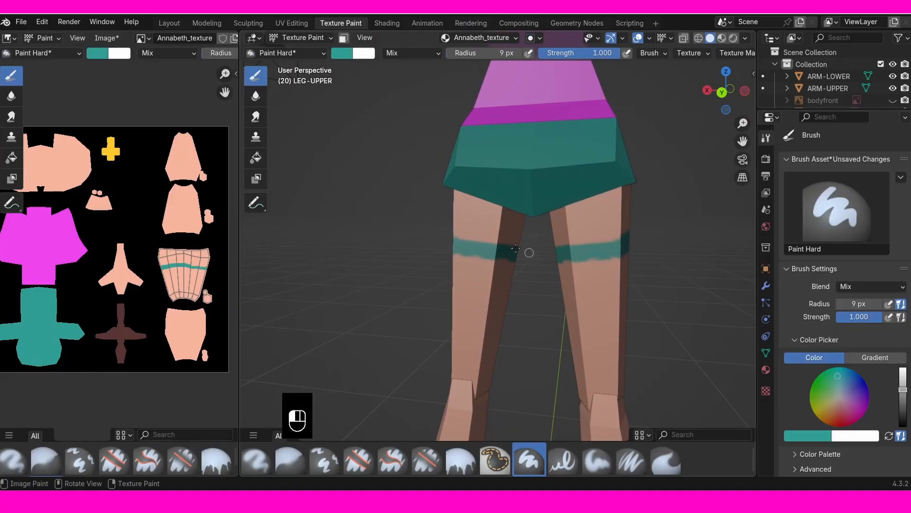
{"action": "left_click_drag", "start_coordinate": [454, 235], "coordinate": [492, 240]}
{"action": "key", "text": "KP_1"}
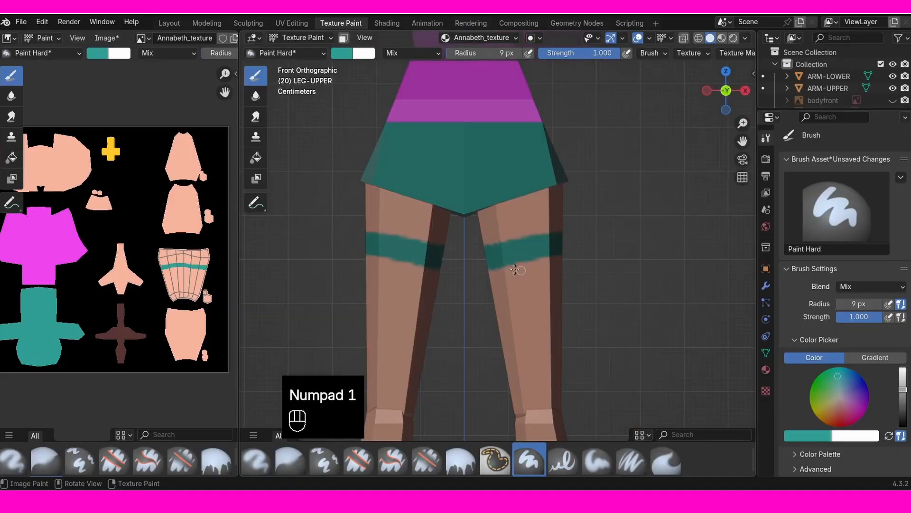
Step: Isolate the upper legs, enlarge the brush to 29 px and paint the tops and front faces above the band teal
{"action": "middle_click_drag", "start_coordinate": [518, 269], "coordinate": [600, 247]}
{"action": "key", "text": "KP_Divide"}
{"action": "middle_click_drag", "start_coordinate": [593, 241], "coordinate": [559, 297], "text": "shift"}
{"action": "key", "text": "f"}
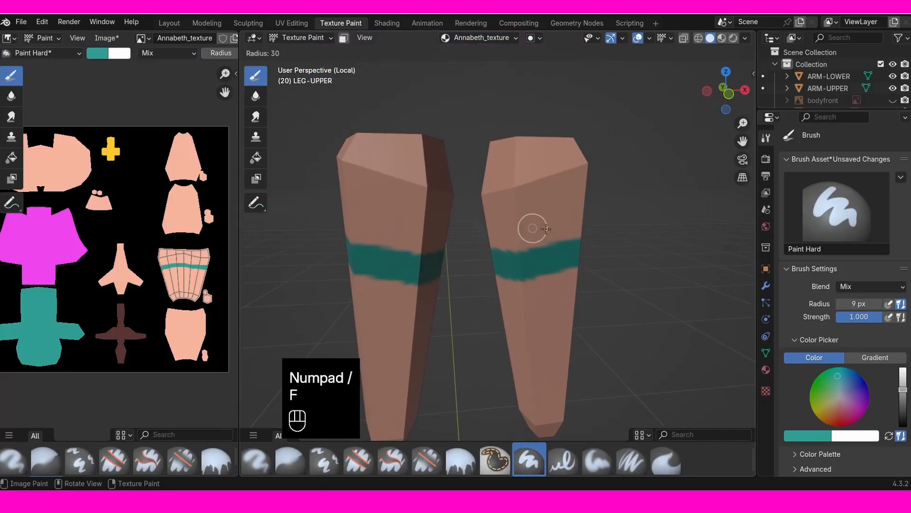
{"action": "left_click", "coordinate": [555, 230]}
{"action": "mouse_move", "coordinate": [542, 196]}
{"action": "left_mouse_down"}
{"action": "mouse_move", "coordinate": [496, 146]}
{"action": "mouse_move", "coordinate": [508, 224]}
{"action": "mouse_move", "coordinate": [568, 218]}
{"action": "mouse_move", "coordinate": [577, 169]}
{"action": "mouse_move", "coordinate": [564, 138]}
{"action": "left_mouse_up"}
{"action": "key", "text": "f"}
{"action": "left_click", "coordinate": [490, 187]}
{"action": "mouse_move", "coordinate": [563, 138]}
{"action": "middle_mouse_down"}
{"action": "mouse_move", "coordinate": [480, 238]}
{"action": "mouse_move", "coordinate": [553, 238]}
{"action": "middle_mouse_up"}
{"action": "mouse_move", "coordinate": [553, 237]}
{"action": "left_mouse_down"}
{"action": "mouse_move", "coordinate": [558, 273]}
{"action": "mouse_move", "coordinate": [486, 278]}
{"action": "mouse_move", "coordinate": [493, 219]}
{"action": "mouse_move", "coordinate": [544, 188]}
{"action": "mouse_move", "coordinate": [525, 223]}
{"action": "mouse_move", "coordinate": [559, 198]}
{"action": "mouse_move", "coordinate": [571, 203]}
{"action": "mouse_move", "coordinate": [566, 268]}
{"action": "left_mouse_up"}
{"action": "middle_click_drag", "start_coordinate": [565, 268], "coordinate": [560, 173]}
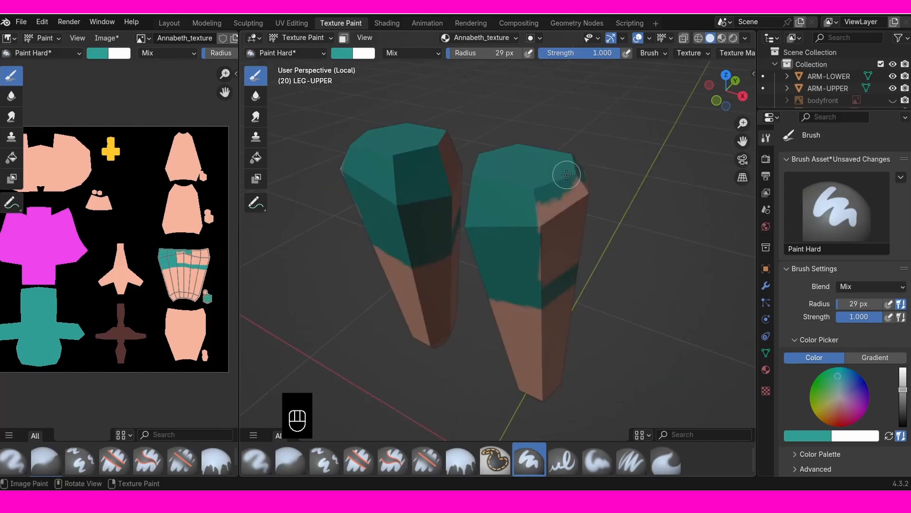
Step: Paint the remaining skin-coloured areas above the band at the back of both thighs teal
{"action": "middle_click_drag", "start_coordinate": [572, 257], "coordinate": [592, 230]}
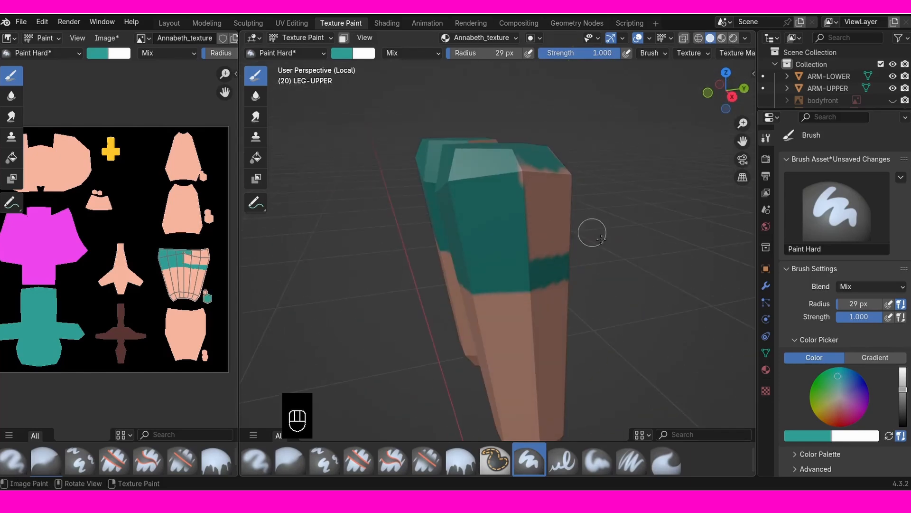
{"action": "left_click_drag", "start_coordinate": [562, 173], "coordinate": [529, 167]}
{"action": "mouse_move", "coordinate": [532, 173]}
{"action": "middle_mouse_down"}
{"action": "mouse_move", "coordinate": [456, 215]}
{"action": "mouse_move", "coordinate": [479, 210]}
{"action": "middle_mouse_up"}
{"action": "mouse_move", "coordinate": [504, 148]}
{"action": "left_mouse_down"}
{"action": "mouse_move", "coordinate": [415, 159]}
{"action": "mouse_move", "coordinate": [443, 193]}
{"action": "mouse_move", "coordinate": [486, 173]}
{"action": "mouse_move", "coordinate": [508, 222]}
{"action": "mouse_move", "coordinate": [494, 240]}
{"action": "mouse_move", "coordinate": [425, 200]}
{"action": "mouse_move", "coordinate": [473, 219]}
{"action": "left_mouse_up"}
{"action": "middle_click_drag", "start_coordinate": [472, 219], "coordinate": [630, 214]}
{"action": "key", "text": "KP_1"}
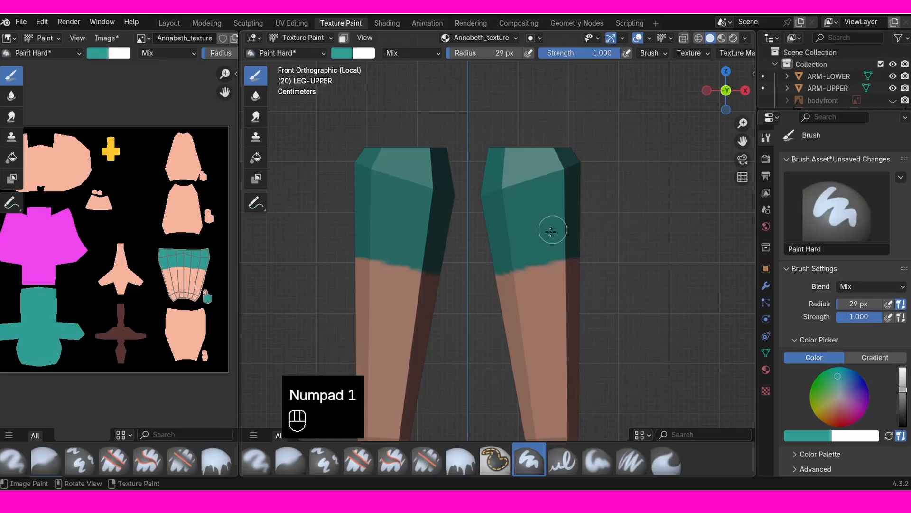
Step: Reduce the brush radius to 9 px and leave the isolated view to show the whole character from the front
{"action": "key", "text": "bracketleft"}
{"action": "key", "text": "bracketleft"}
{"action": "key", "text": "bracketleft"}
{"action": "key", "text": "bracketleft"}
{"action": "key", "text": "bracketleft"}
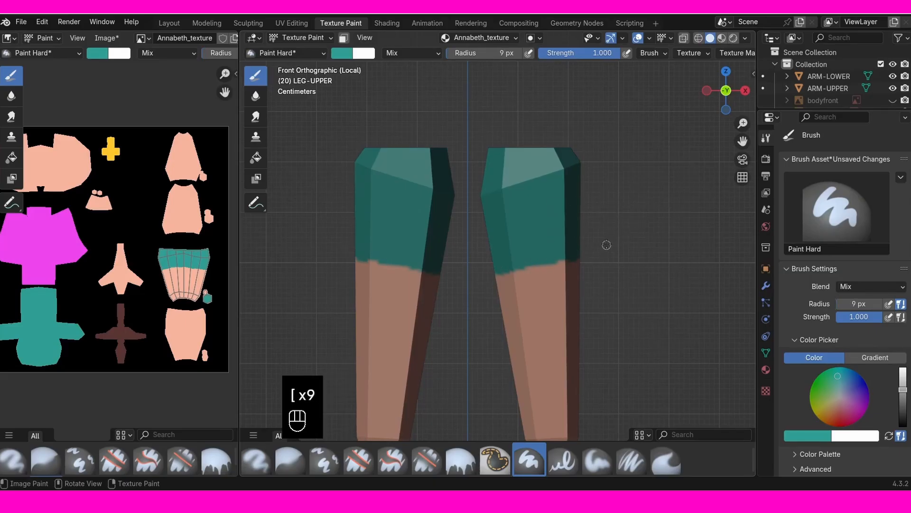
{"action": "key", "text": "KP_Divide"}
{"action": "key", "text": "KP_1"}
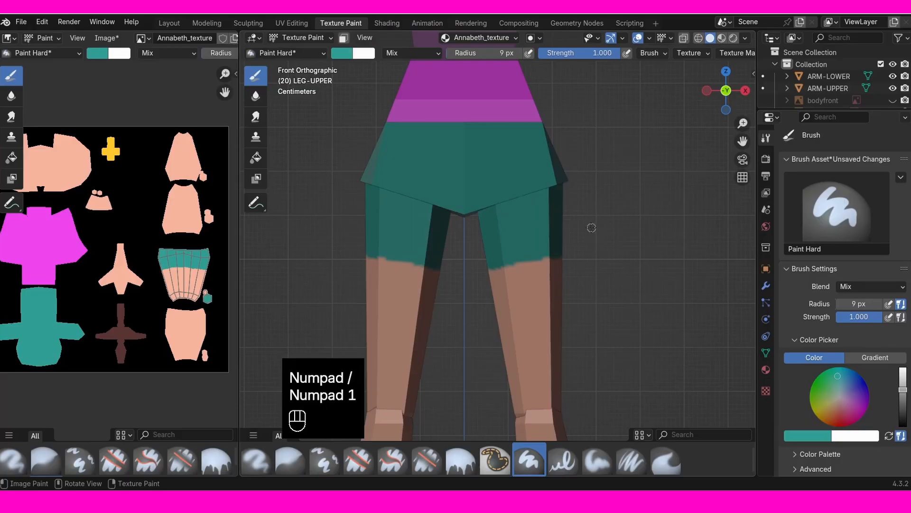
Step: Return to Object Mode, select the torso and put it into Texture Paint mode
{"action": "mouse_move", "coordinate": [591, 227]}
{"action": "middle_mouse_down", "text": "ctrl"}
{"action": "mouse_move", "coordinate": [582, 273]}
{"action": "mouse_move", "coordinate": [604, 233]}
{"action": "middle_mouse_up", "text": "ctrl"}
{"action": "middle_click_drag", "start_coordinate": [599, 233], "coordinate": [584, 289], "text": "ctrl"}
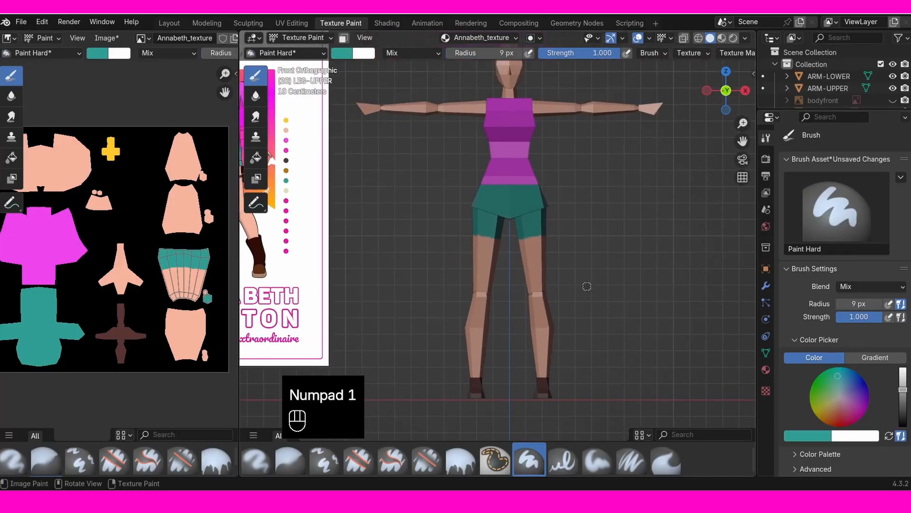
{"action": "key", "text": "KP_5"}
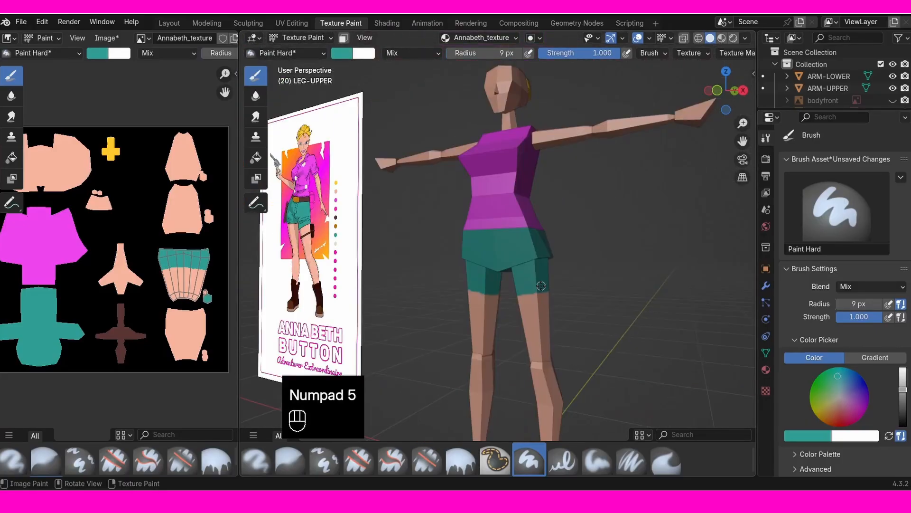
{"action": "key", "text": "KP_1"}
{"action": "middle_click_drag", "start_coordinate": [506, 281], "coordinate": [589, 265], "text": "ctrl"}
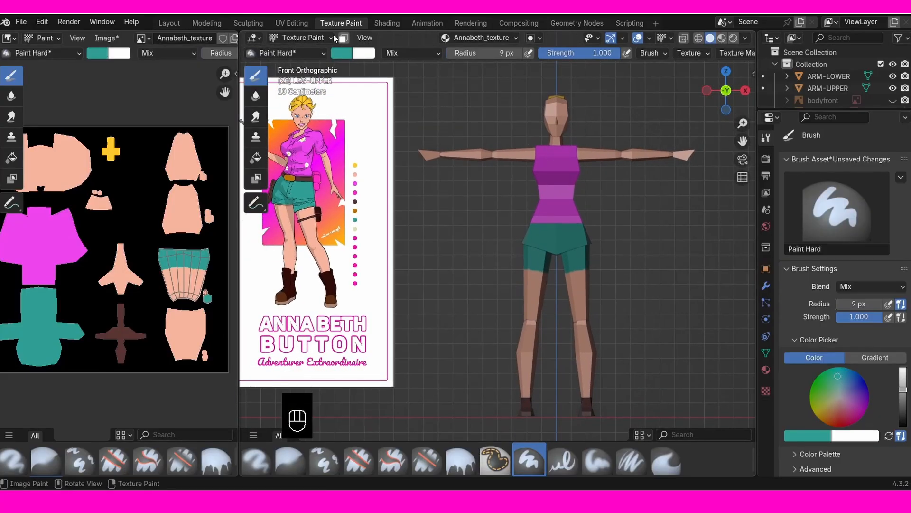
{"action": "left_click", "coordinate": [332, 38]}
{"action": "left_click", "coordinate": [297, 48]}
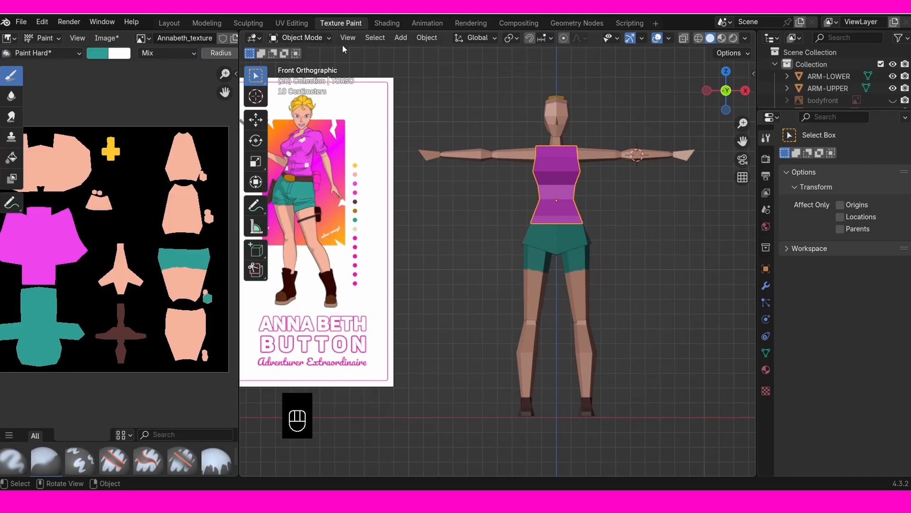
{"action": "left_click", "coordinate": [309, 38]}
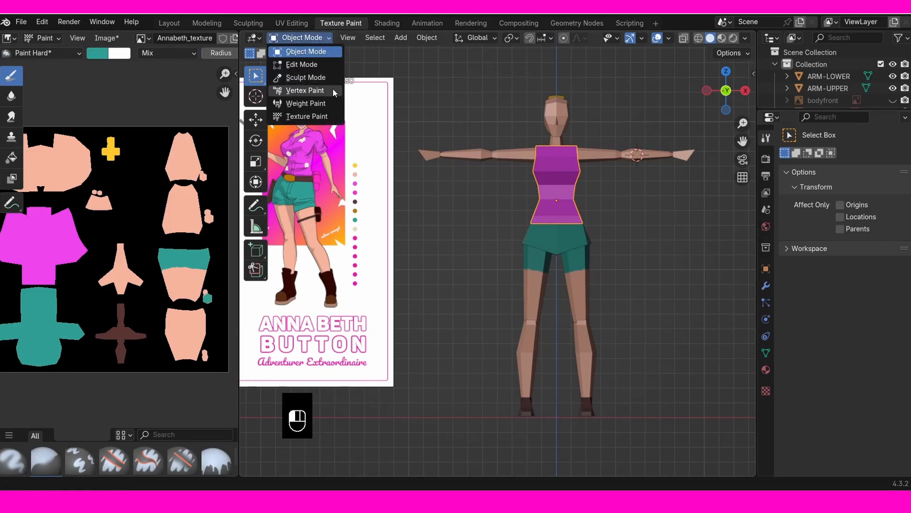
{"action": "left_click", "coordinate": [331, 115]}
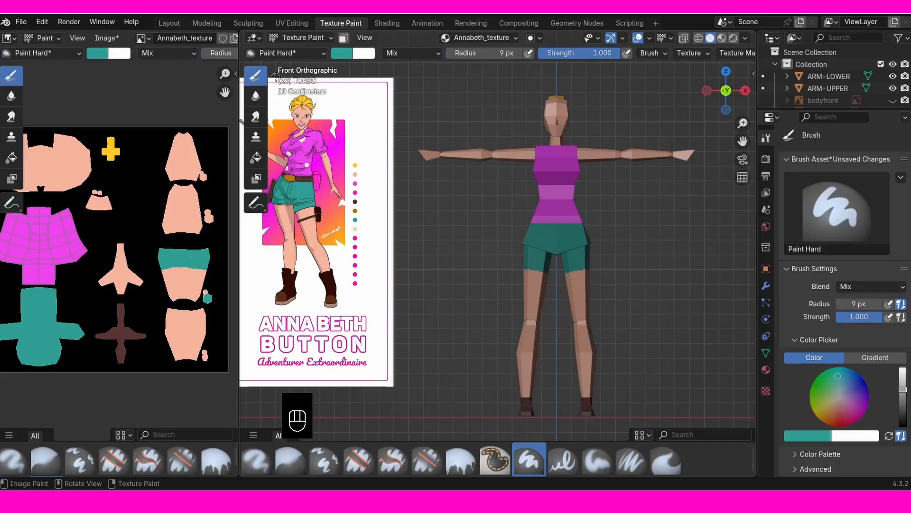
Step: Examine the torso's lower edge above the shorts from the front and at several angles
{"action": "middle_click_drag", "start_coordinate": [437, 247], "coordinate": [465, 233], "text": "shift"}
{"action": "middle_click_drag", "start_coordinate": [465, 234], "coordinate": [479, 190], "text": "ctrl"}
{"action": "middle_click_drag", "start_coordinate": [629, 230], "coordinate": [525, 250], "text": "shift"}
{"action": "middle_click_drag", "start_coordinate": [525, 250], "coordinate": [534, 233], "text": "ctrl"}
{"action": "middle_click_drag", "start_coordinate": [534, 232], "coordinate": [542, 267], "text": "shift"}
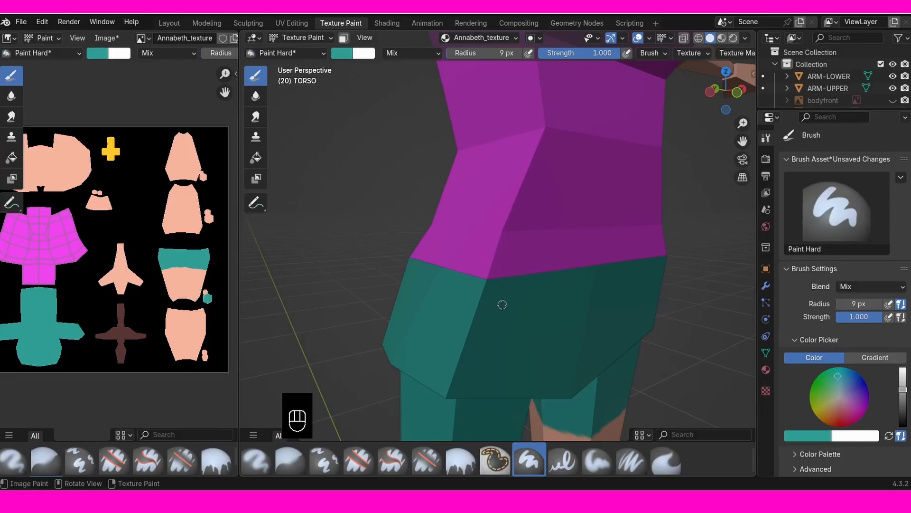
{"action": "middle_click_drag", "start_coordinate": [500, 307], "coordinate": [475, 290]}
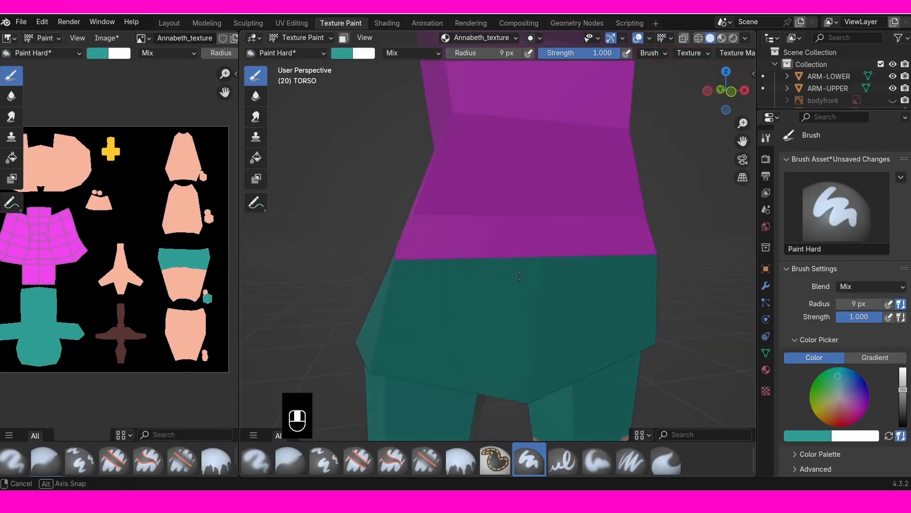
{"action": "key", "text": "KP_1"}
{"action": "middle_click_drag", "start_coordinate": [525, 268], "coordinate": [504, 303], "text": "ctrl"}
{"action": "middle_click_drag", "start_coordinate": [504, 304], "coordinate": [495, 269]}
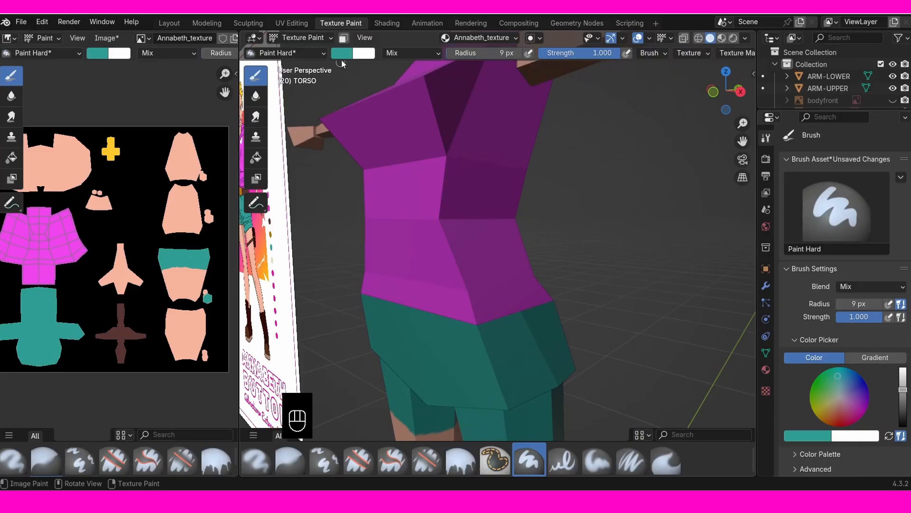
{"action": "middle_click_drag", "start_coordinate": [404, 291], "coordinate": [574, 281]}
{"action": "middle_click_drag", "start_coordinate": [464, 280], "coordinate": [575, 291]}
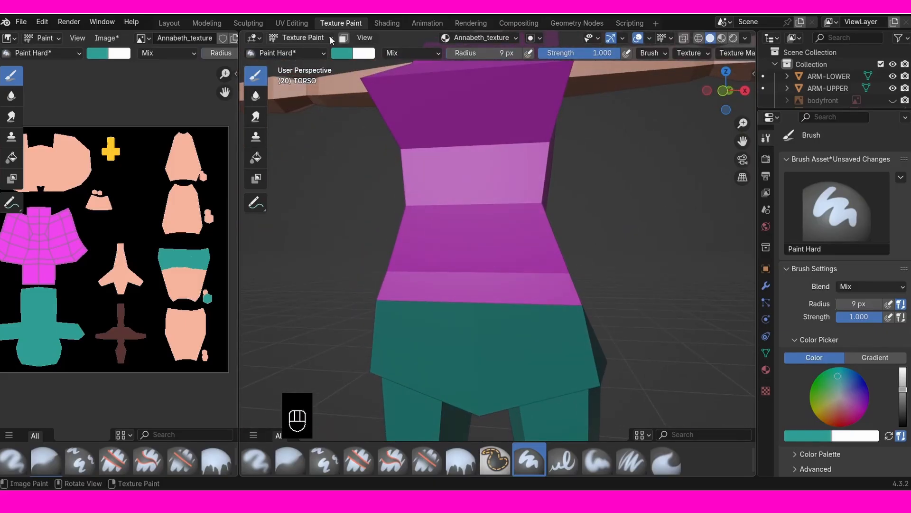
Step: Enter Edit Mode on the torso and select the ring of faces along its lower edge above the shorts
{"action": "left_click", "coordinate": [314, 41]}
{"action": "left_click", "coordinate": [311, 61]}
{"action": "key", "text": "alt+a"}
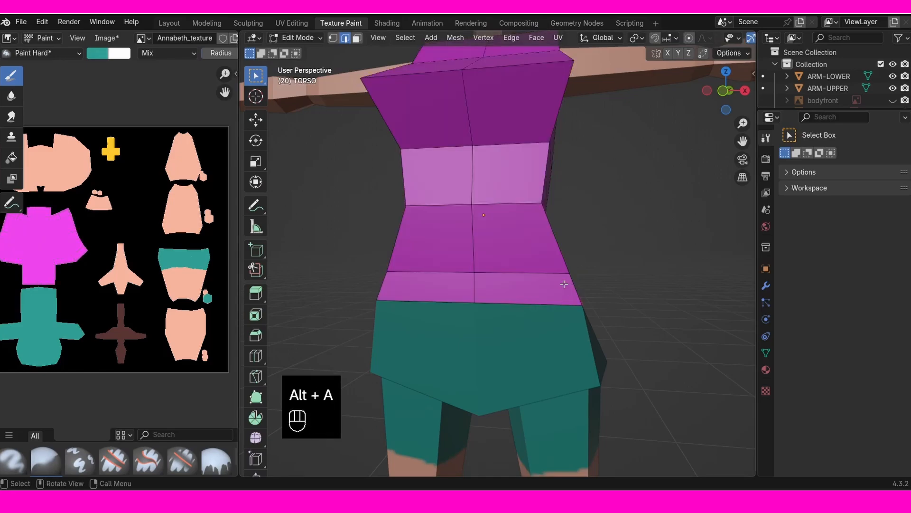
{"action": "left_click", "coordinate": [512, 285]}
{"action": "middle_click_drag", "start_coordinate": [560, 288], "coordinate": [475, 289]}
{"action": "left_click", "coordinate": [514, 302], "text": "shift"}
{"action": "left_click", "coordinate": [476, 288], "text": "shift"}
{"action": "middle_click_drag", "start_coordinate": [558, 285], "coordinate": [502, 271]}
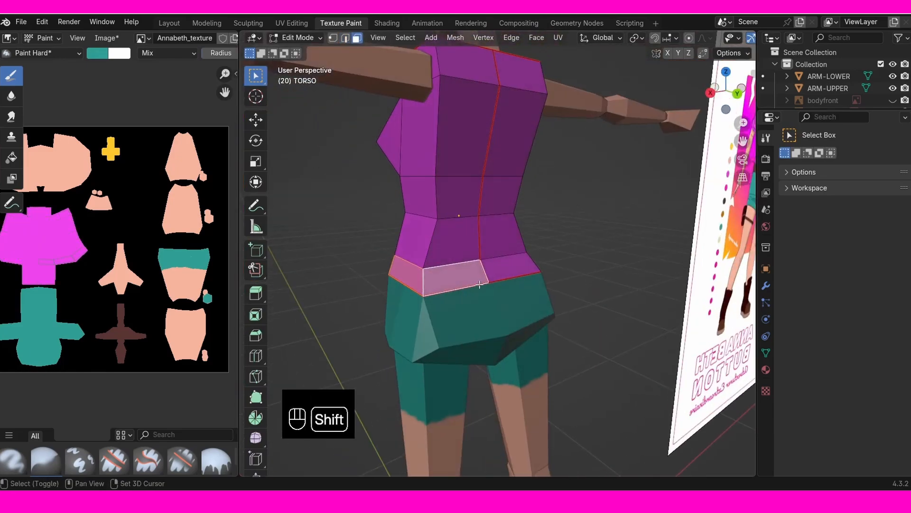
{"action": "left_click", "coordinate": [501, 271], "text": "shift"}
{"action": "middle_click_drag", "start_coordinate": [605, 279], "coordinate": [529, 283]}
{"action": "left_click", "coordinate": [574, 273], "text": "shift"}
{"action": "left_click", "coordinate": [528, 283], "text": "shift"}
{"action": "key", "text": "KP_1"}
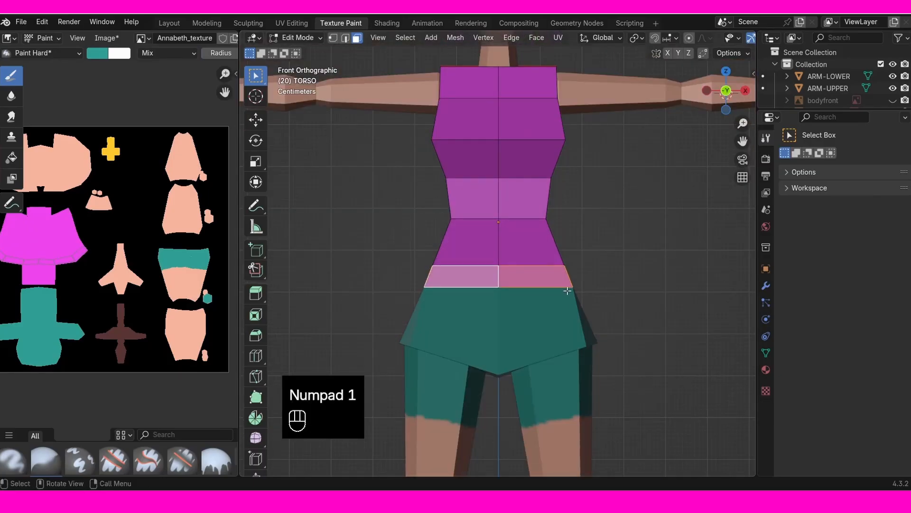
Step: Switch the torso back to Texture Paint mode and turn on face-selection masking to limit painting to the selected waist faces
{"action": "left_click", "coordinate": [317, 37]}
{"action": "left_click", "coordinate": [314, 116]}
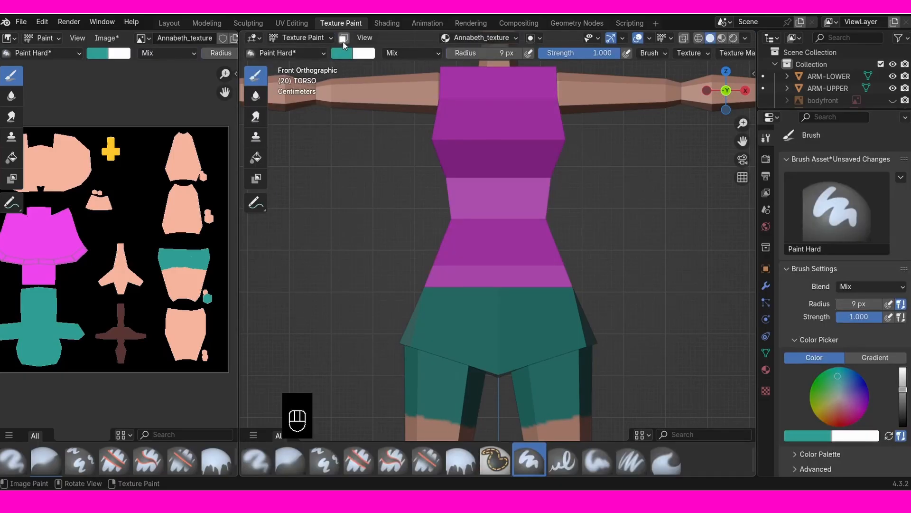
{"action": "left_click", "coordinate": [343, 38]}
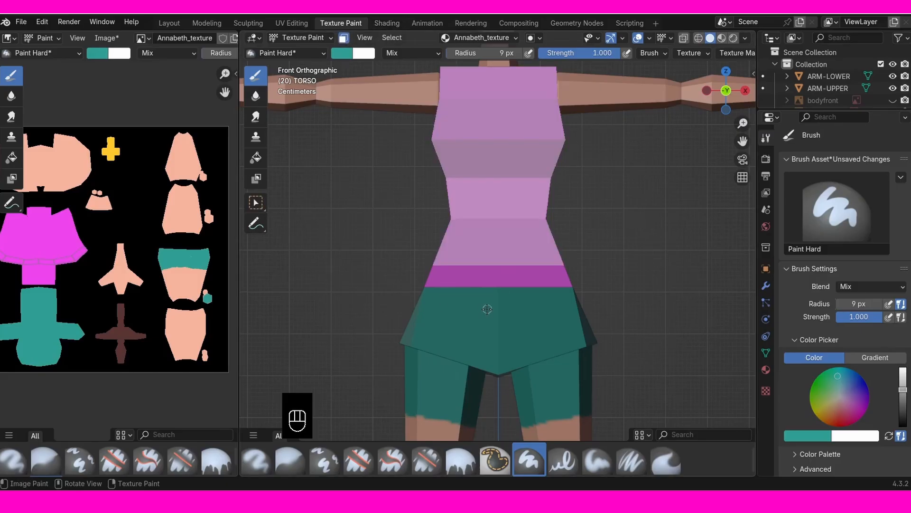
{"action": "middle_click_drag", "start_coordinate": [454, 266], "coordinate": [479, 286]}
{"action": "key", "text": "KP_1"}
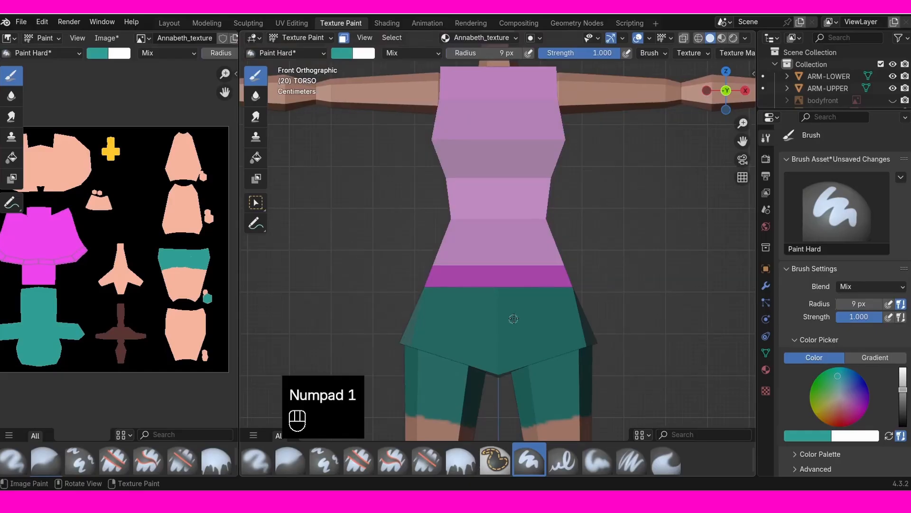
{"action": "middle_click_drag", "start_coordinate": [514, 318], "coordinate": [492, 319]}
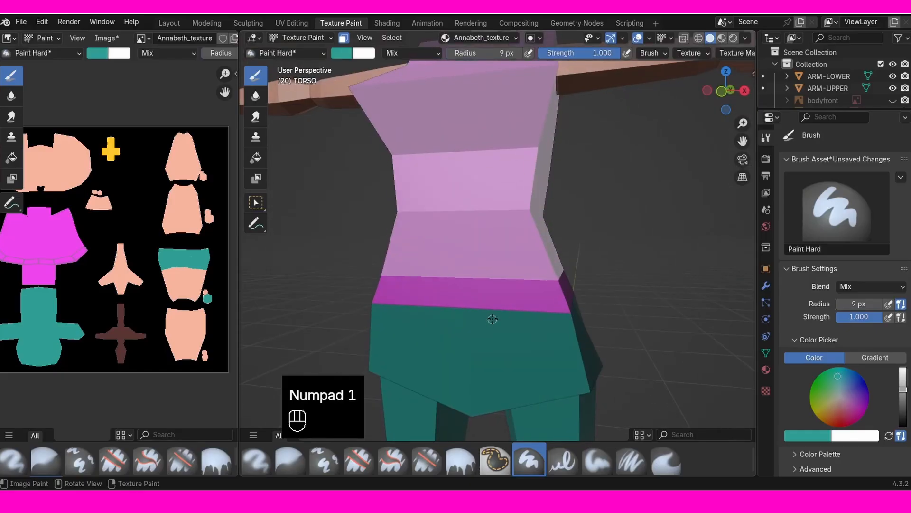
Step: Switch to the Fill brush and sample the dark brown belt colour from the reference artwork as the paint colour
{"action": "left_click", "coordinate": [256, 157]}
{"action": "middle_click_drag", "start_coordinate": [308, 312], "coordinate": [329, 311]}
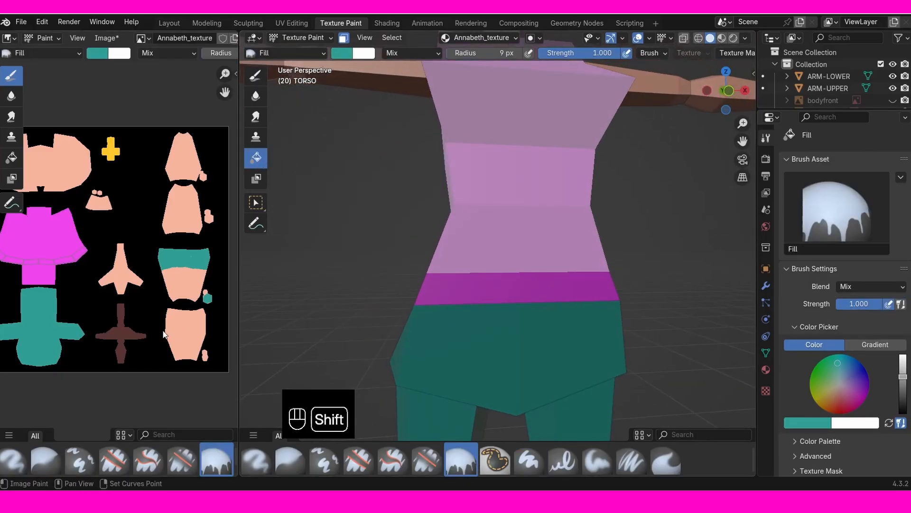
{"action": "middle_click_drag", "start_coordinate": [183, 328], "coordinate": [188, 315], "text": "shift"}
{"action": "key", "text": "KP_1"}
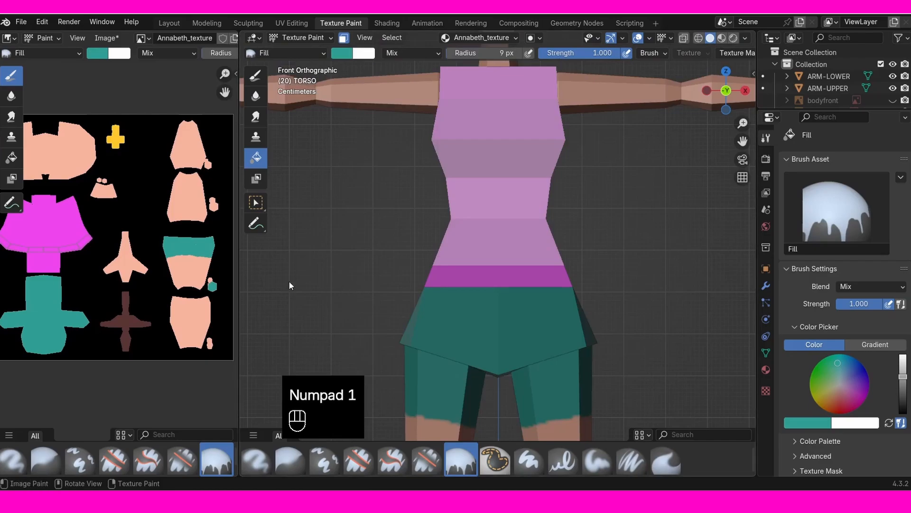
{"action": "middle_click_drag", "start_coordinate": [308, 280], "coordinate": [675, 258], "text": "shift"}
{"action": "scroll", "coordinate": [490, 241], "scroll_direction": "down", "scroll_amount": 2}
{"action": "middle_click_drag", "start_coordinate": [369, 268], "coordinate": [571, 271], "text": "shift"}
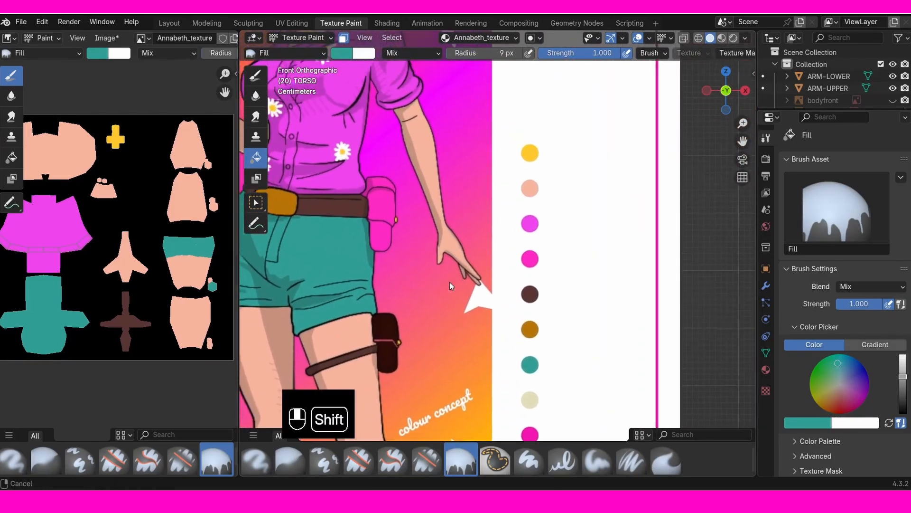
{"action": "left_click", "coordinate": [830, 420]}
{"action": "left_click", "coordinate": [820, 405]}
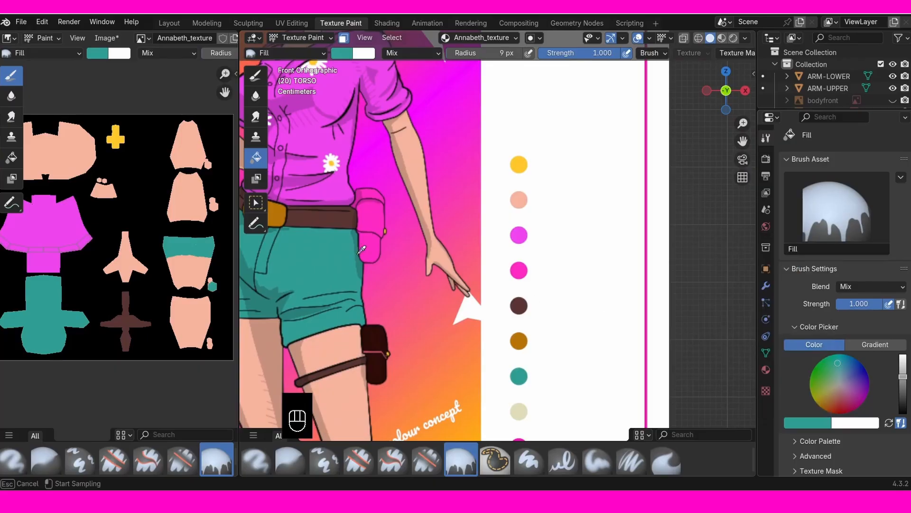
{"action": "left_click", "coordinate": [319, 216]}
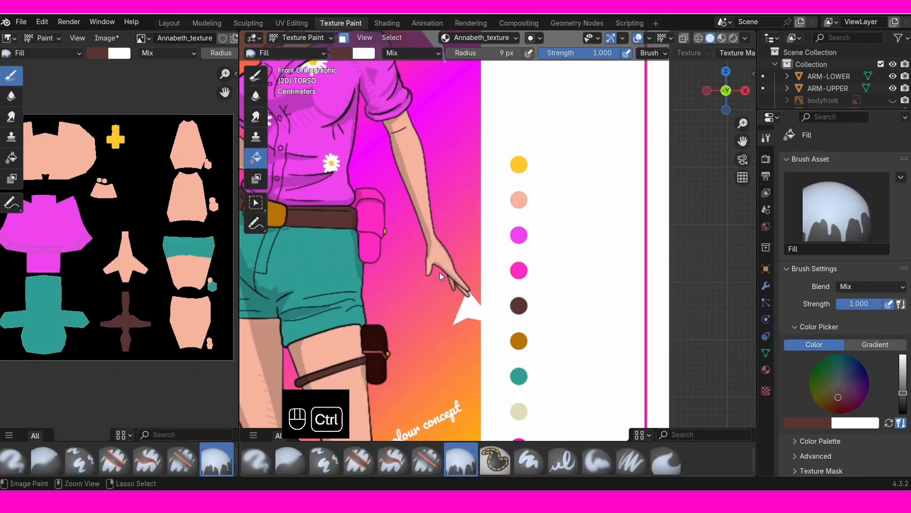
Step: Fill the masked waist faces of the torso with the dark brown belt colour
{"action": "mouse_move", "coordinate": [440, 272]}
{"action": "middle_mouse_down", "text": "ctrl"}
{"action": "mouse_move", "coordinate": [433, 363]}
{"action": "mouse_move", "coordinate": [353, 280]}
{"action": "mouse_move", "coordinate": [417, 255]}
{"action": "mouse_move", "coordinate": [389, 259]}
{"action": "middle_mouse_up", "text": "ctrl"}
{"action": "left_click", "coordinate": [560, 295]}
{"action": "mouse_move", "coordinate": [577, 301]}
{"action": "middle_mouse_down"}
{"action": "mouse_move", "coordinate": [457, 306]}
{"action": "mouse_move", "coordinate": [539, 287]}
{"action": "mouse_move", "coordinate": [631, 295]}
{"action": "mouse_move", "coordinate": [636, 286]}
{"action": "mouse_move", "coordinate": [608, 294]}
{"action": "middle_mouse_up"}
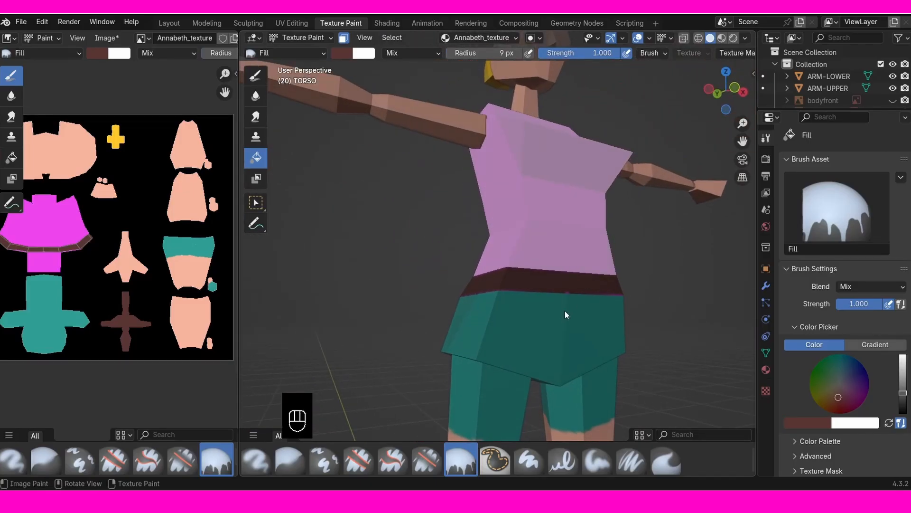
{"action": "middle_click_drag", "start_coordinate": [565, 314], "coordinate": [628, 301], "text": "ctrl"}
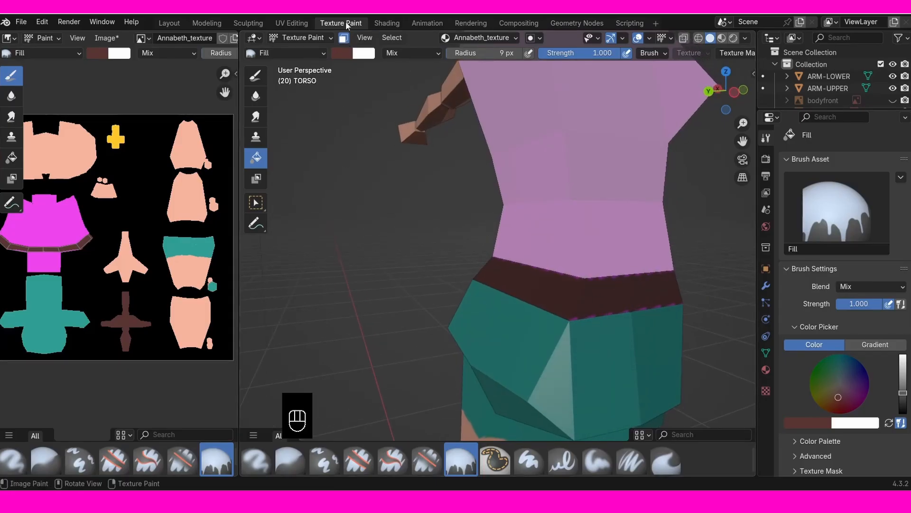
Step: Turn off face-selection masking on the torso and switch back to the Paint Hard brush
{"action": "left_click", "coordinate": [344, 39]}
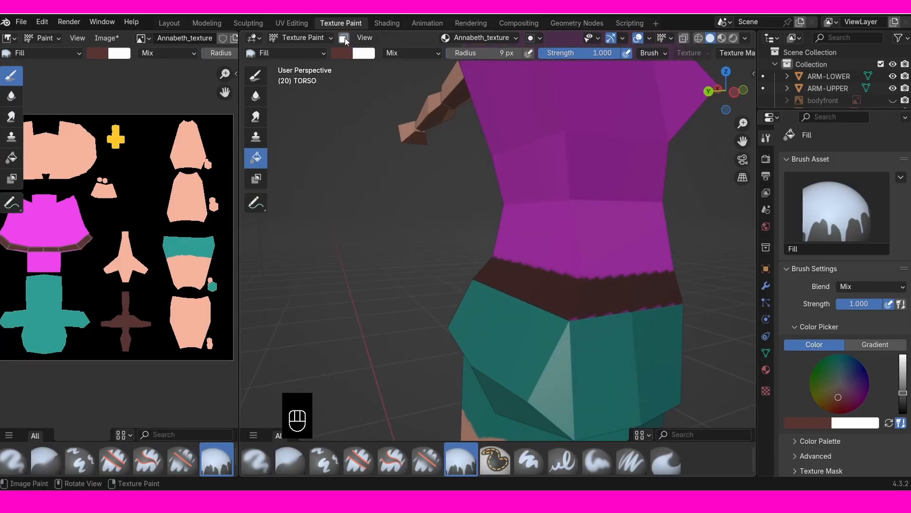
{"action": "double_click", "coordinate": [345, 40]}
{"action": "left_click", "coordinate": [345, 39]}
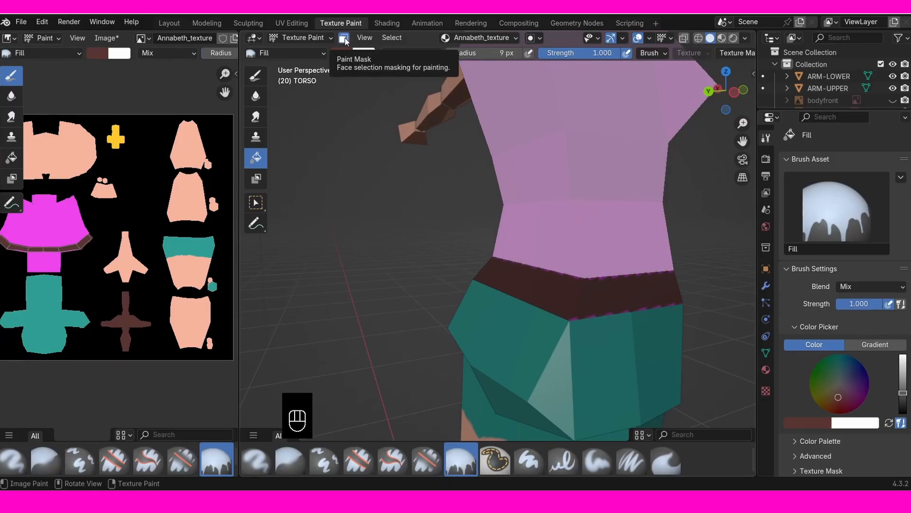
{"action": "left_click", "coordinate": [344, 39]}
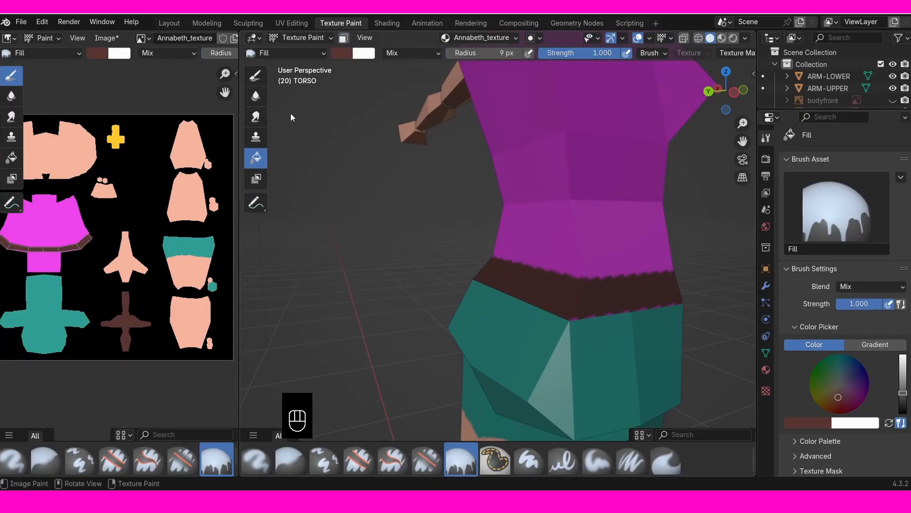
{"action": "left_click", "coordinate": [259, 79]}
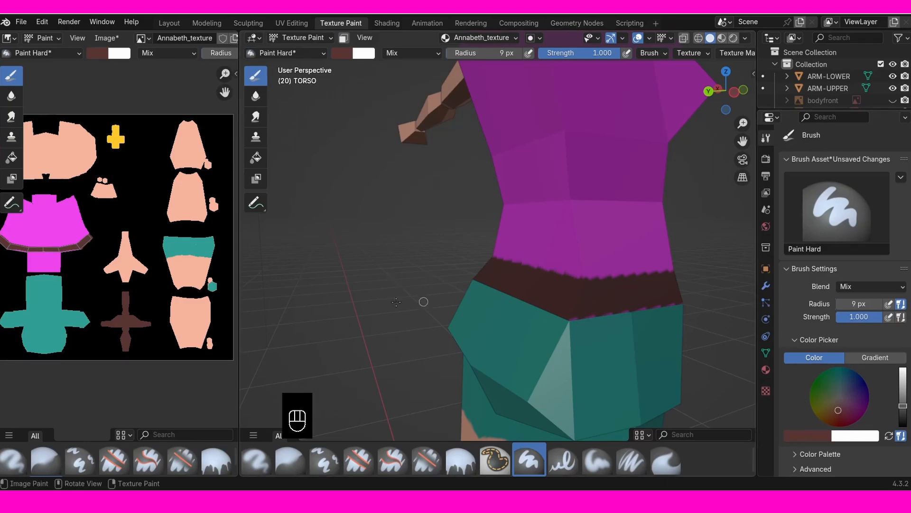
Step: Isolate the torso in local view and brush dark brown over the magenta gap at the belt's lower front edge
{"action": "middle_click_drag", "start_coordinate": [124, 293], "coordinate": [220, 266], "text": "shift"}
{"action": "middle_click_drag", "start_coordinate": [458, 271], "coordinate": [503, 299]}
{"action": "key", "text": "KP_Divide"}
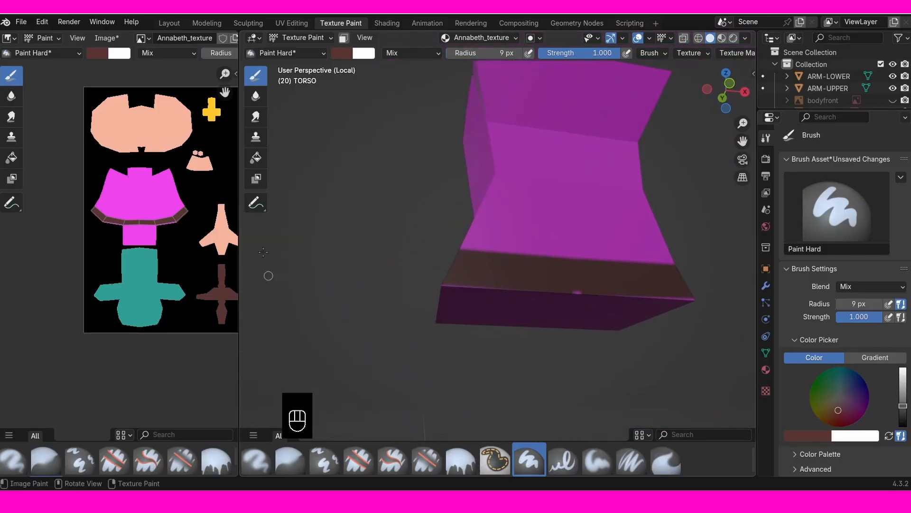
{"action": "left_click_drag", "start_coordinate": [238, 260], "coordinate": [337, 266]}
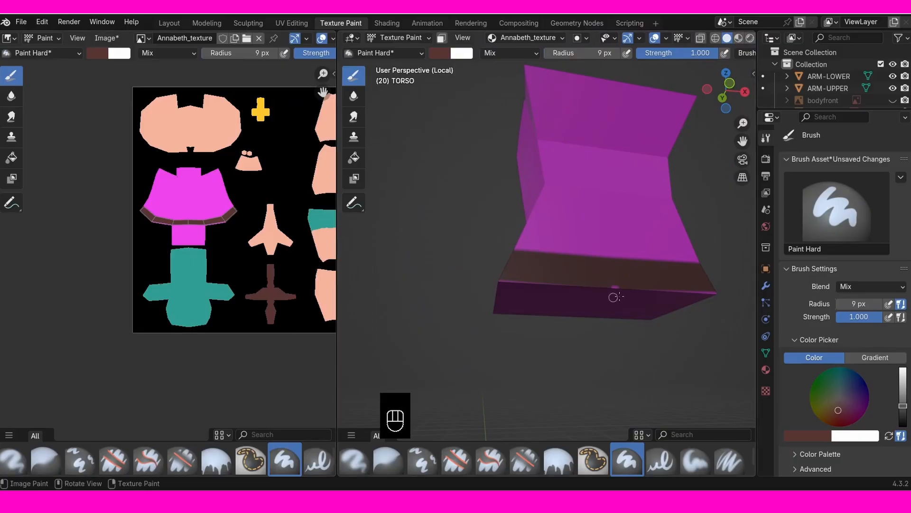
{"action": "middle_click_drag", "start_coordinate": [612, 295], "coordinate": [609, 295]}
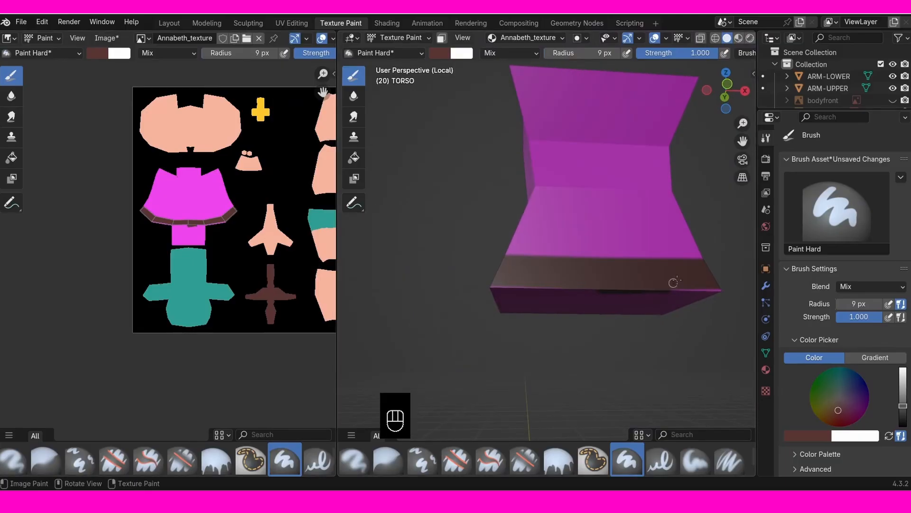
Step: Turn on X-axis paint symmetry and brush dark brown along the belt's lower edge onto the torso's underside
{"action": "scroll", "coordinate": [695, 55], "scroll_direction": "down", "scroll_amount": 10}
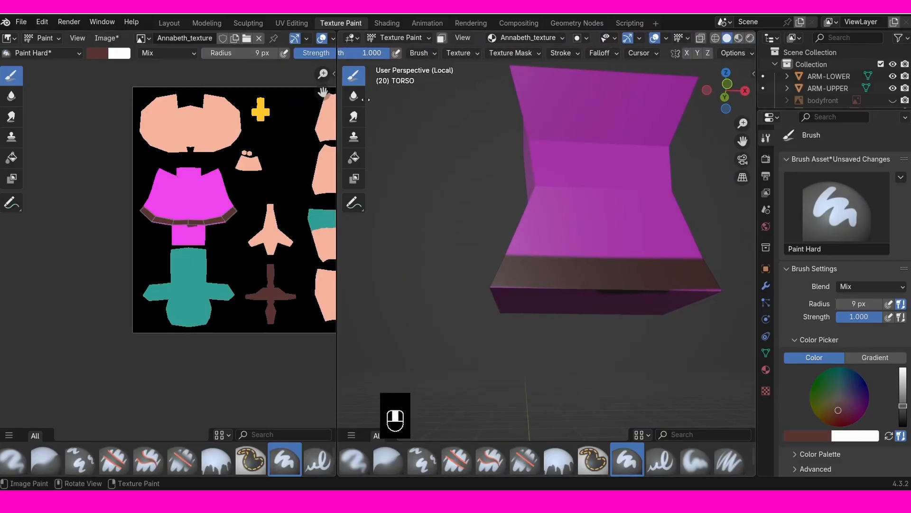
{"action": "mouse_move", "coordinate": [520, 328]}
{"action": "middle_mouse_down"}
{"action": "mouse_move", "coordinate": [508, 329]}
{"action": "mouse_move", "coordinate": [600, 271]}
{"action": "middle_mouse_up"}
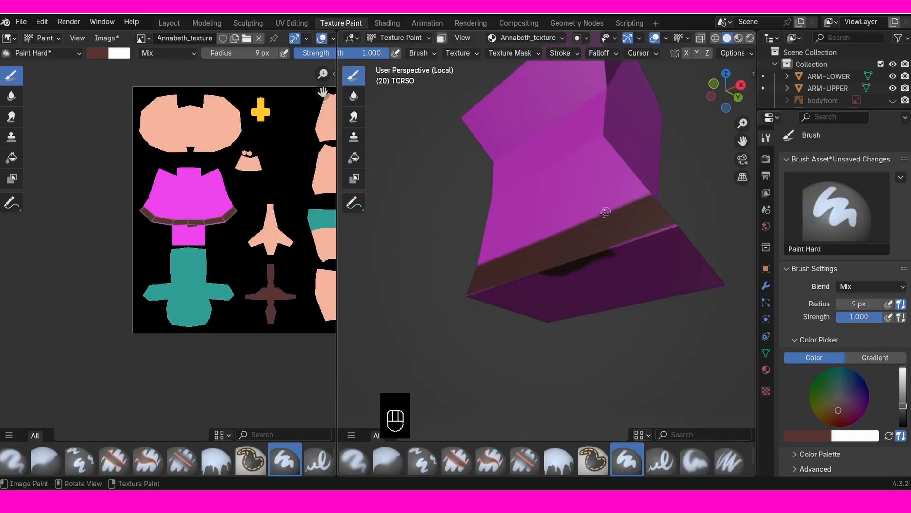
{"action": "middle_click_drag", "start_coordinate": [576, 292], "coordinate": [632, 283]}
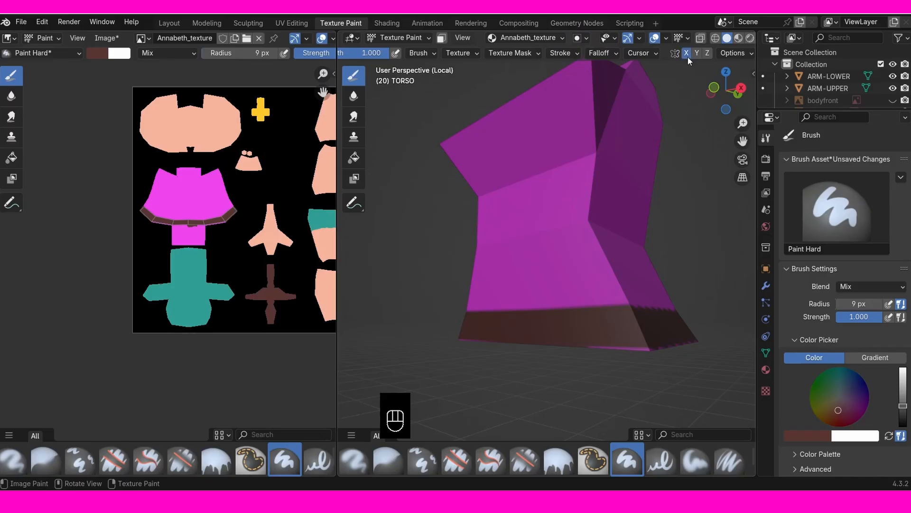
{"action": "middle_click_drag", "start_coordinate": [624, 212], "coordinate": [631, 288]}
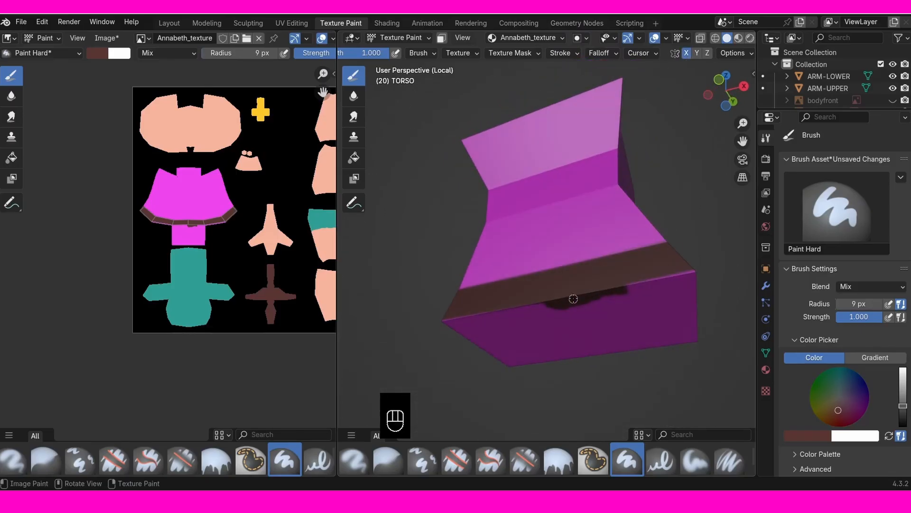
{"action": "left_click_drag", "start_coordinate": [616, 284], "coordinate": [645, 280]}
{"action": "middle_click_drag", "start_coordinate": [676, 275], "coordinate": [615, 324]}
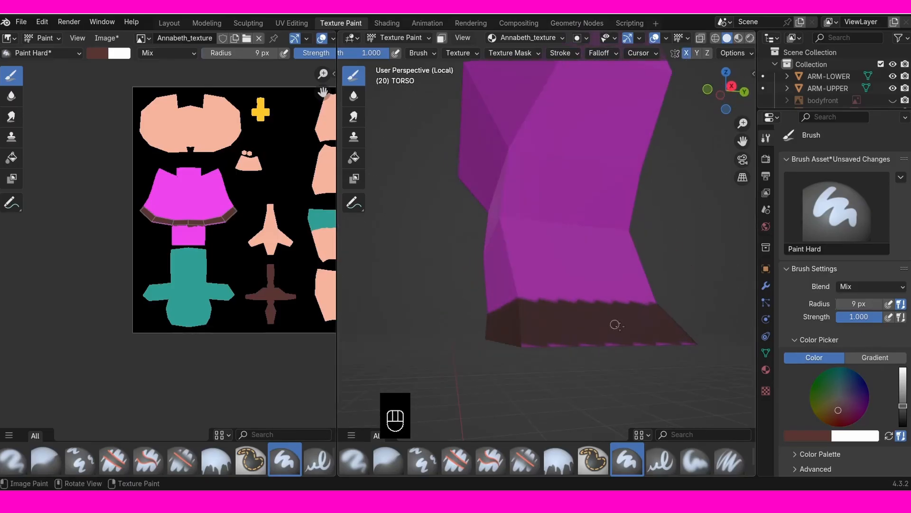
Step: Set the brush radius to 15 px and paint over the magenta gaps along the belt's lower side edges
{"action": "key", "text": "f"}
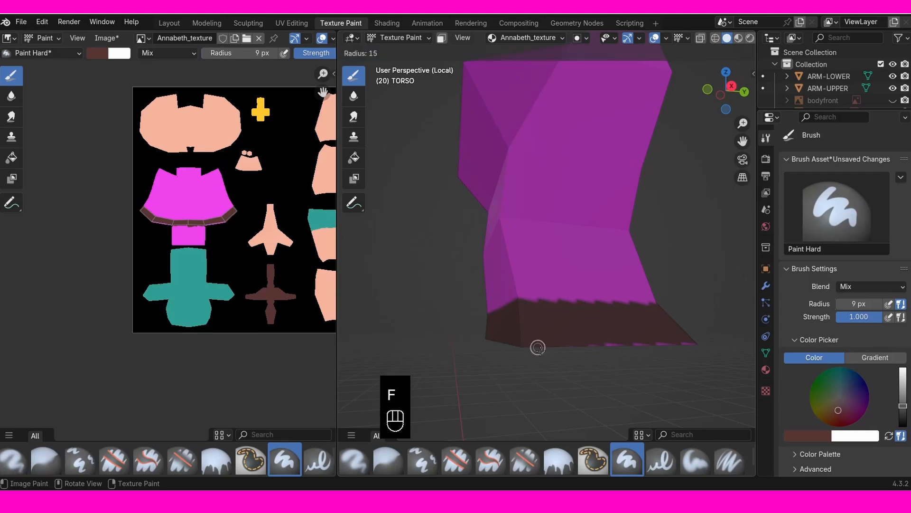
{"action": "left_click", "coordinate": [622, 344]}
{"action": "middle_click_drag", "start_coordinate": [688, 344], "coordinate": [657, 308]}
{"action": "middle_click_drag", "start_coordinate": [571, 299], "coordinate": [656, 250]}
{"action": "key", "text": "KP_1"}
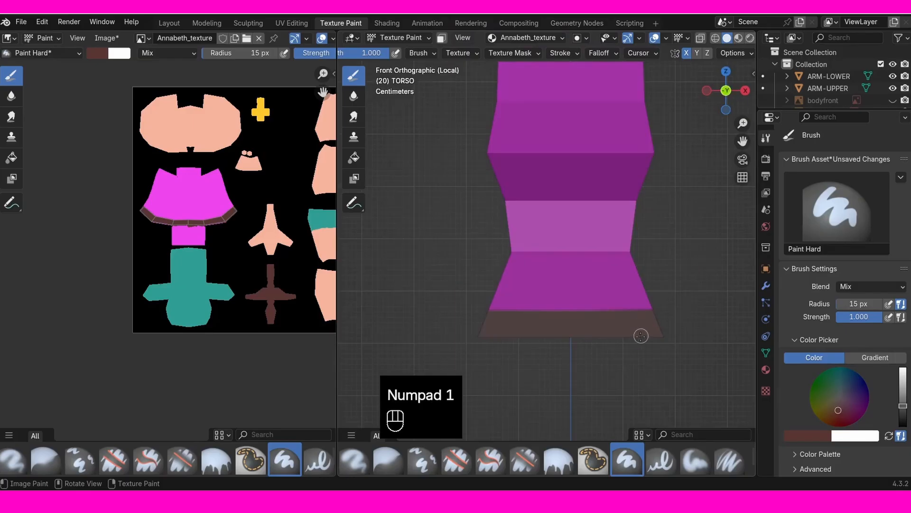
Step: Brush dark brown around the rim of the torso's underside and undo the stroke that strays onto the shirt
{"action": "middle_click_drag", "start_coordinate": [602, 336], "coordinate": [621, 272], "text": "shift"}
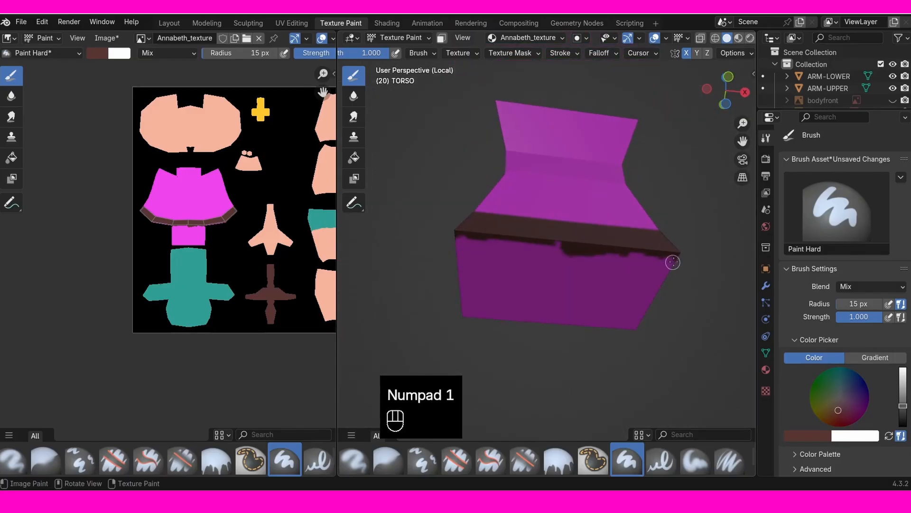
{"action": "mouse_move", "coordinate": [673, 262]}
{"action": "left_mouse_down"}
{"action": "mouse_move", "coordinate": [569, 251]}
{"action": "mouse_move", "coordinate": [535, 258]}
{"action": "left_mouse_up"}
{"action": "middle_click_drag", "start_coordinate": [535, 258], "coordinate": [641, 295]}
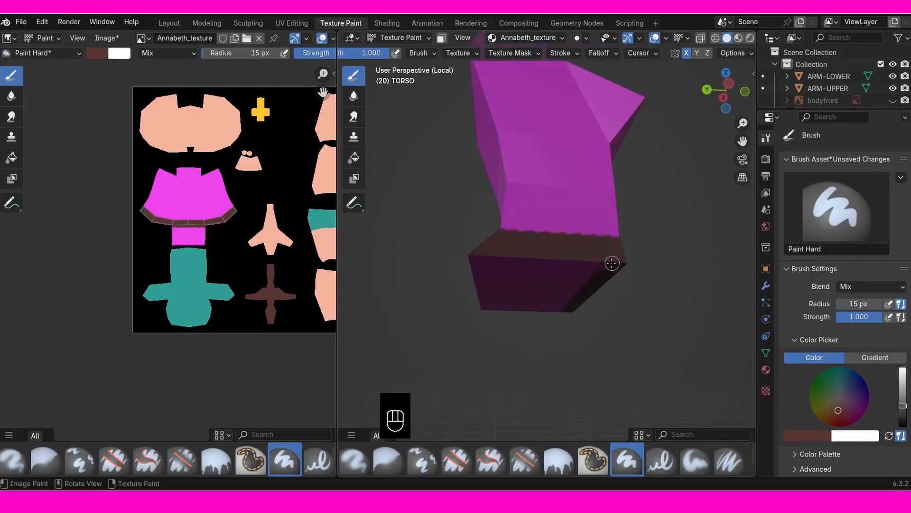
{"action": "left_click_drag", "start_coordinate": [612, 263], "coordinate": [476, 258]}
{"action": "middle_click_drag", "start_coordinate": [476, 258], "coordinate": [533, 217]}
{"action": "mouse_move", "coordinate": [533, 218]}
{"action": "left_mouse_down"}
{"action": "mouse_move", "coordinate": [495, 225]}
{"action": "mouse_move", "coordinate": [469, 301]}
{"action": "left_mouse_up"}
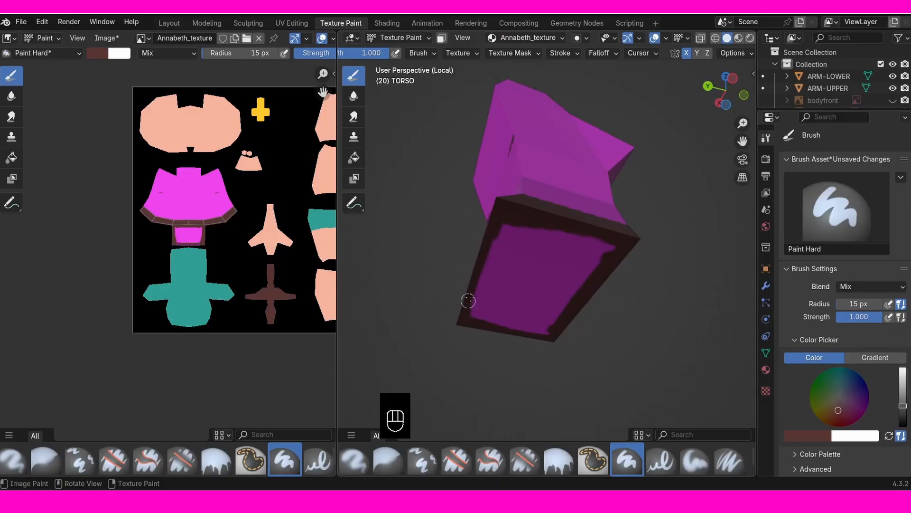
{"action": "mouse_move", "coordinate": [469, 300]}
{"action": "middle_mouse_down"}
{"action": "mouse_move", "coordinate": [546, 287]}
{"action": "mouse_move", "coordinate": [473, 280]}
{"action": "middle_mouse_up"}
{"action": "key", "text": "ctrl+z"}
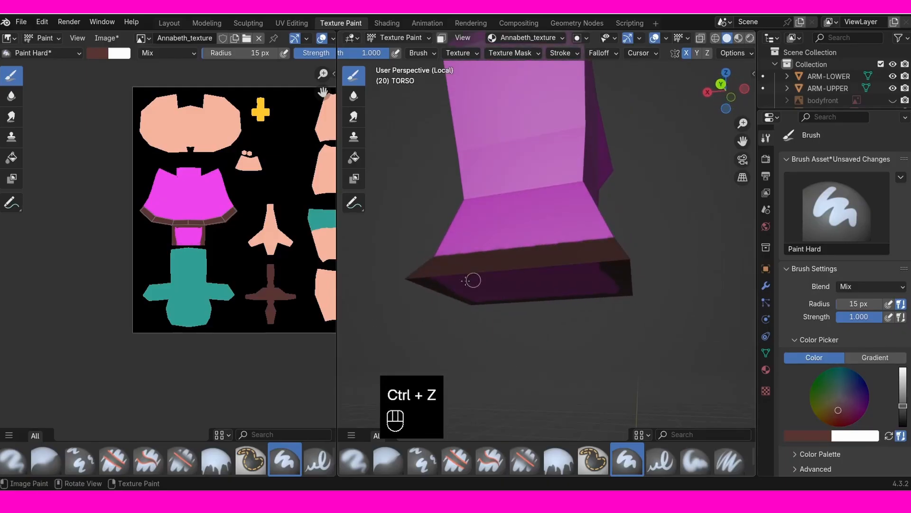
Step: Paint the rest of the torso's underside completely dark brown
{"action": "middle_click_drag", "start_coordinate": [596, 267], "coordinate": [589, 231]}
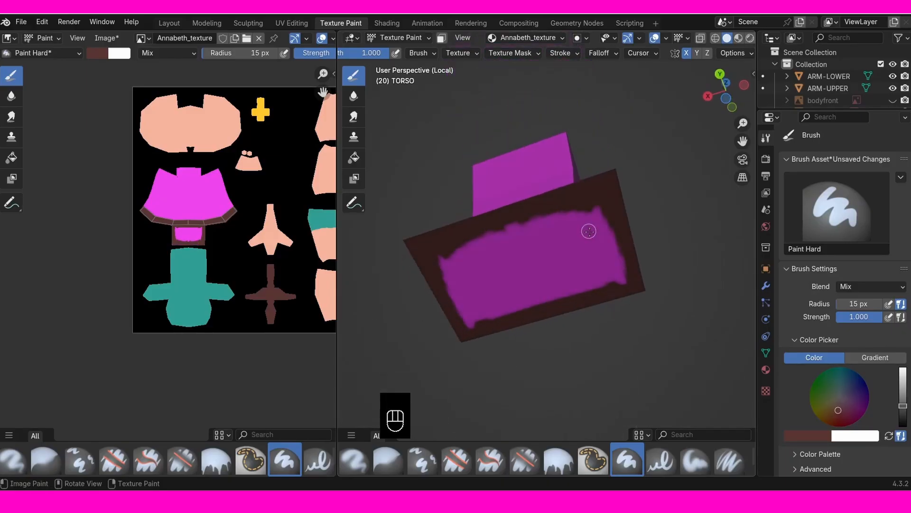
{"action": "mouse_move", "coordinate": [589, 231]}
{"action": "left_mouse_down"}
{"action": "mouse_move", "coordinate": [533, 220]}
{"action": "mouse_move", "coordinate": [563, 213]}
{"action": "mouse_move", "coordinate": [612, 276]}
{"action": "mouse_move", "coordinate": [491, 314]}
{"action": "mouse_move", "coordinate": [443, 250]}
{"action": "mouse_move", "coordinate": [526, 230]}
{"action": "left_mouse_up"}
{"action": "mouse_move", "coordinate": [604, 214]}
{"action": "left_mouse_down"}
{"action": "mouse_move", "coordinate": [536, 230]}
{"action": "mouse_move", "coordinate": [490, 256]}
{"action": "mouse_move", "coordinate": [482, 289]}
{"action": "mouse_move", "coordinate": [511, 298]}
{"action": "mouse_move", "coordinate": [528, 290]}
{"action": "mouse_move", "coordinate": [565, 252]}
{"action": "left_mouse_up"}
{"action": "mouse_move", "coordinate": [565, 252]}
{"action": "middle_mouse_down"}
{"action": "mouse_move", "coordinate": [571, 321]}
{"action": "mouse_move", "coordinate": [444, 311]}
{"action": "mouse_move", "coordinate": [621, 331]}
{"action": "mouse_move", "coordinate": [614, 278]}
{"action": "mouse_move", "coordinate": [646, 270]}
{"action": "middle_mouse_up"}
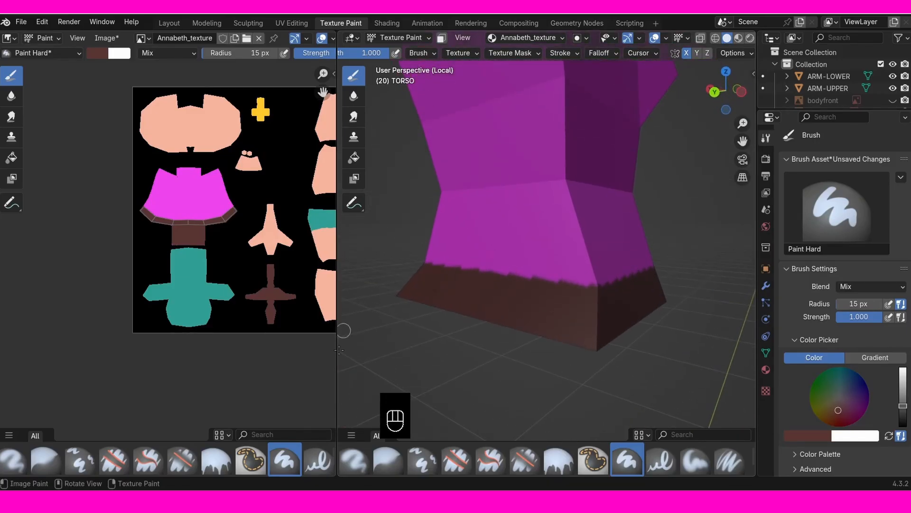
Step: Soften the jagged edge between shirt and belt on the torso's side with the Blur brush, setting its radius to 30 px
{"action": "left_click_drag", "start_coordinate": [338, 349], "coordinate": [316, 351]}
{"action": "middle_click_drag", "start_coordinate": [644, 273], "coordinate": [586, 282]}
{"action": "left_click", "coordinate": [333, 98]}
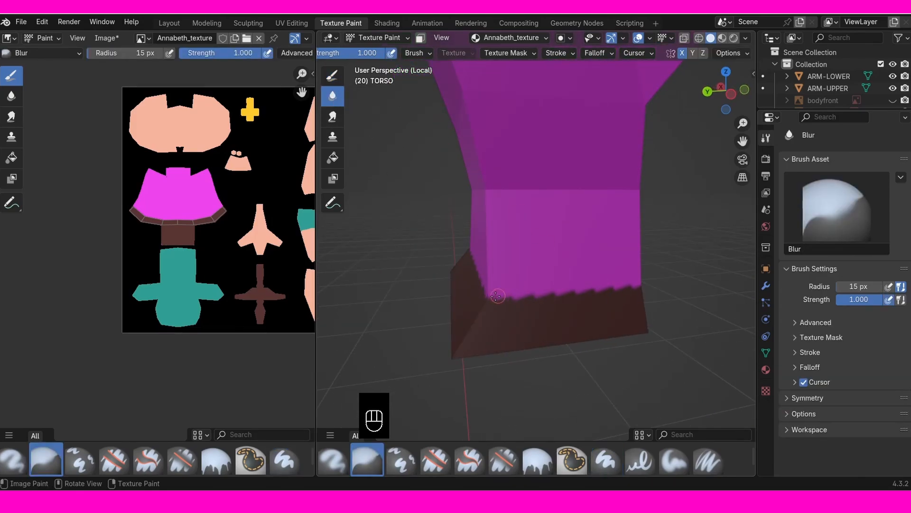
{"action": "left_click_drag", "start_coordinate": [496, 296], "coordinate": [518, 297]}
{"action": "key", "text": "f"}
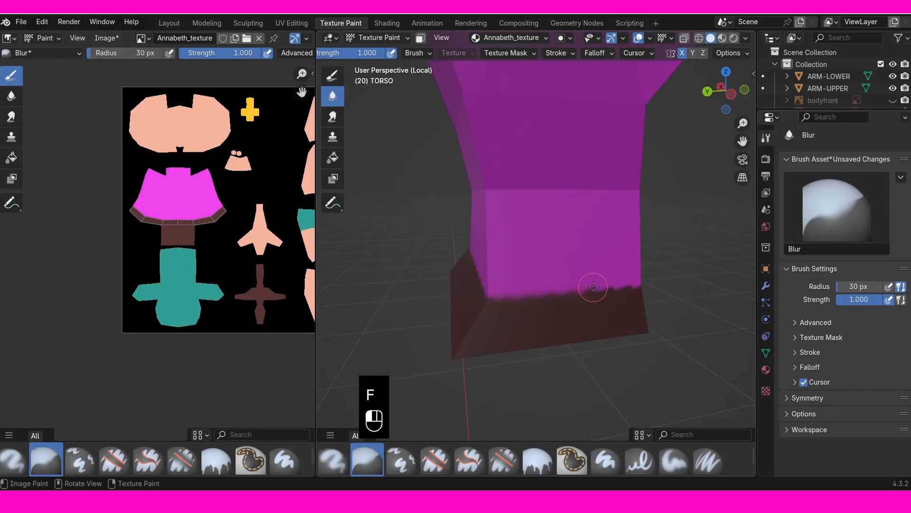
Step: Blur the boundary between the magenta shirt and the brown belt all around the torso
{"action": "middle_click_drag", "start_coordinate": [512, 291], "coordinate": [626, 293]}
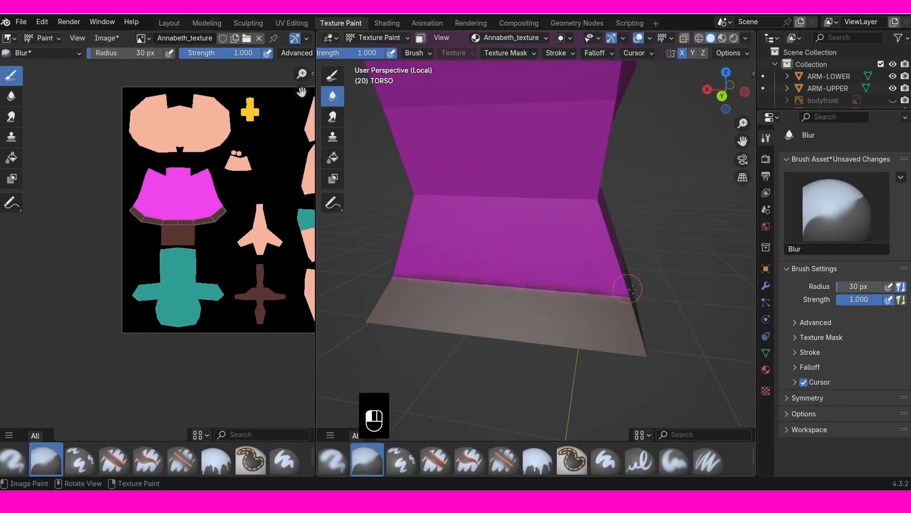
{"action": "middle_click_drag", "start_coordinate": [412, 281], "coordinate": [552, 305]}
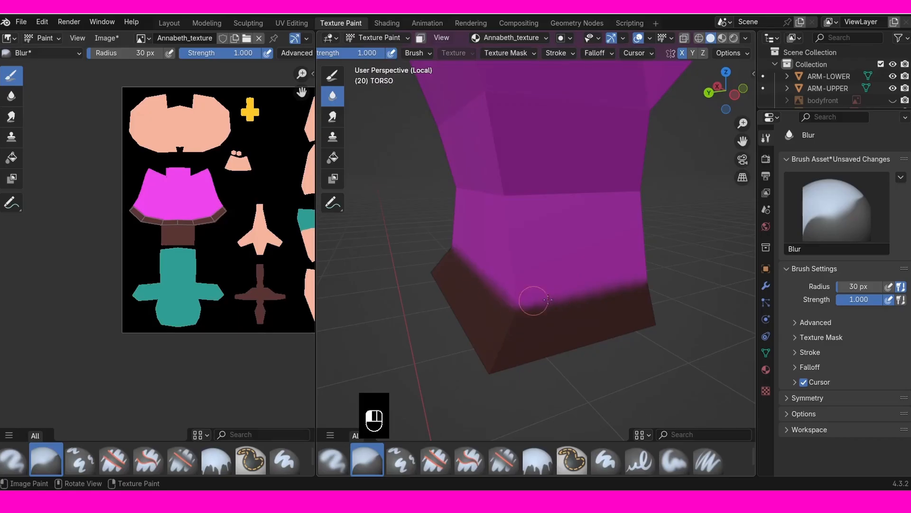
{"action": "middle_click_drag", "start_coordinate": [608, 286], "coordinate": [595, 323]}
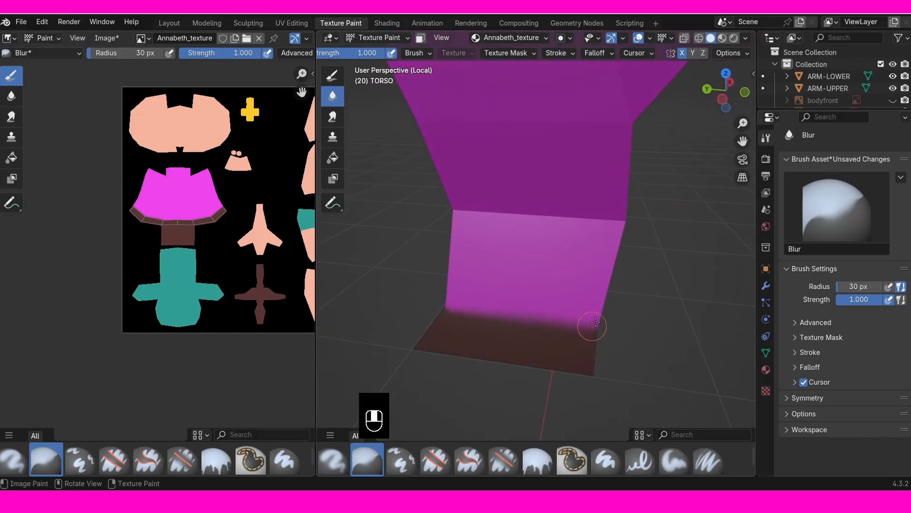
{"action": "middle_click_drag", "start_coordinate": [456, 306], "coordinate": [612, 303]}
{"action": "middle_click_drag", "start_coordinate": [519, 305], "coordinate": [620, 304]}
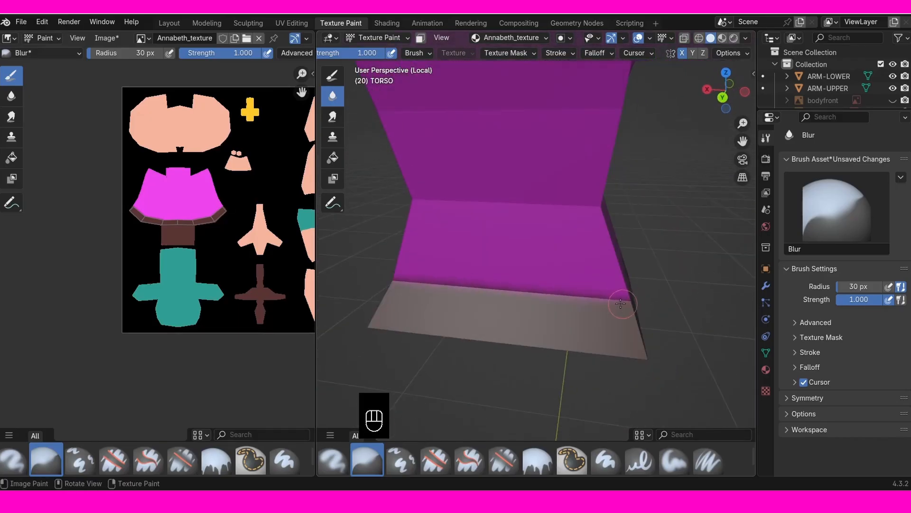
{"action": "middle_click_drag", "start_coordinate": [468, 283], "coordinate": [596, 286]}
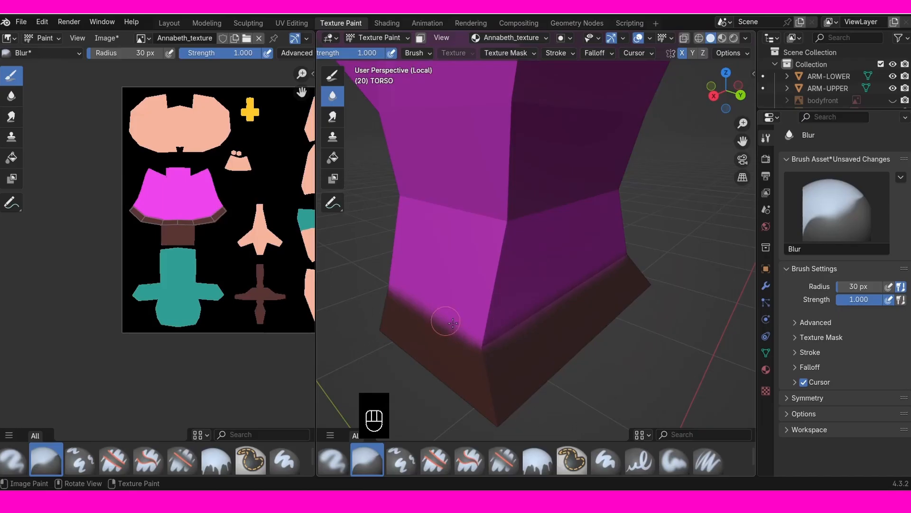
{"action": "mouse_move", "coordinate": [453, 322]}
{"action": "middle_mouse_down"}
{"action": "mouse_move", "coordinate": [637, 310]}
{"action": "mouse_move", "coordinate": [716, 167]}
{"action": "mouse_move", "coordinate": [705, 209]}
{"action": "mouse_move", "coordinate": [834, 252]}
{"action": "mouse_move", "coordinate": [669, 212]}
{"action": "mouse_move", "coordinate": [640, 252]}
{"action": "mouse_move", "coordinate": [645, 274]}
{"action": "middle_mouse_up"}
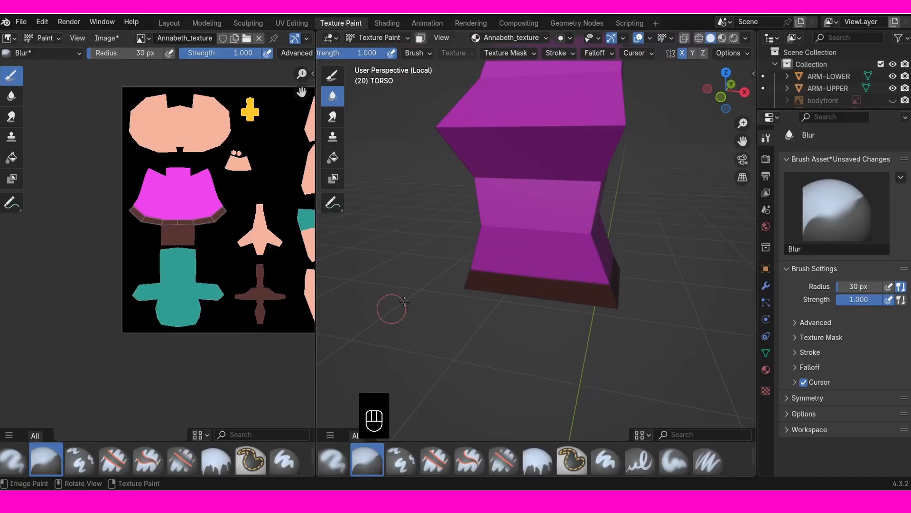
Step: Leave the torso's local view and sample the belt buckle's golden brown from the reference artwork for the Paint Hard brush
{"action": "middle_click_drag", "start_coordinate": [392, 309], "coordinate": [563, 268], "text": "shift"}
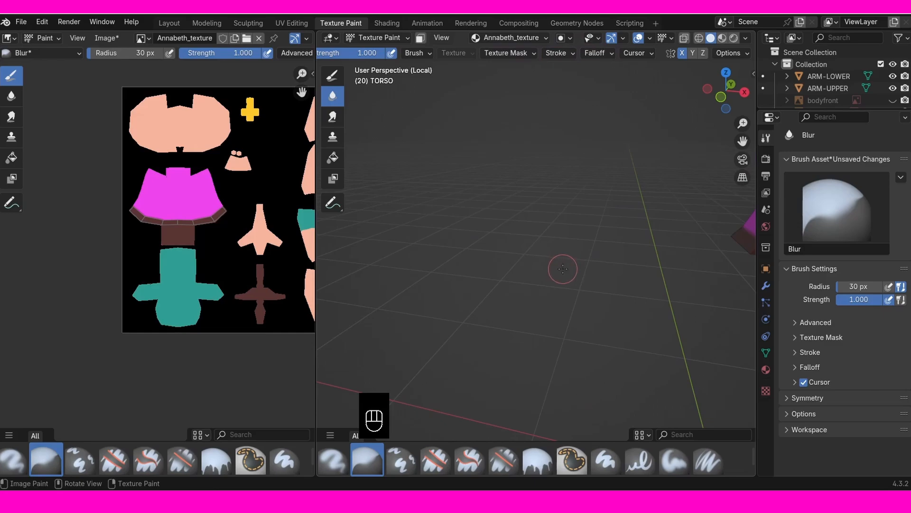
{"action": "key", "text": "KP_Divide"}
{"action": "middle_click_drag", "start_coordinate": [629, 248], "coordinate": [598, 280], "text": "ctrl"}
{"action": "middle_click_drag", "start_coordinate": [598, 280], "coordinate": [572, 327], "text": "ctrl"}
{"action": "middle_click_drag", "start_coordinate": [564, 303], "coordinate": [563, 268]}
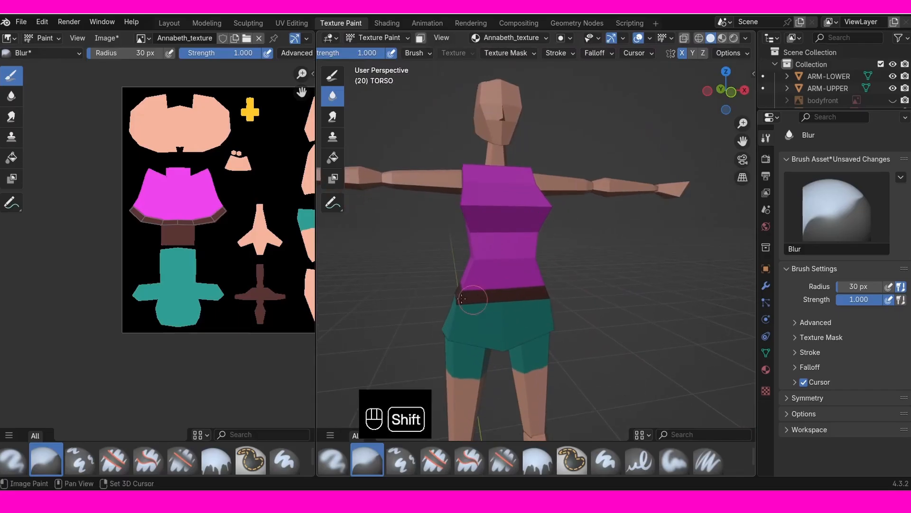
{"action": "middle_click_drag", "start_coordinate": [472, 301], "coordinate": [562, 280], "text": "shift"}
{"action": "middle_click_drag", "start_coordinate": [501, 282], "coordinate": [576, 280], "text": "shift"}
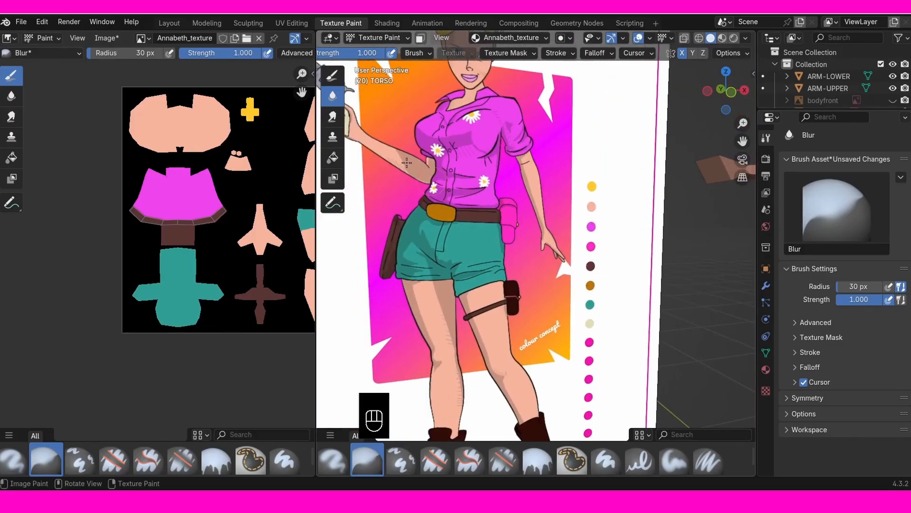
{"action": "left_click", "coordinate": [332, 76]}
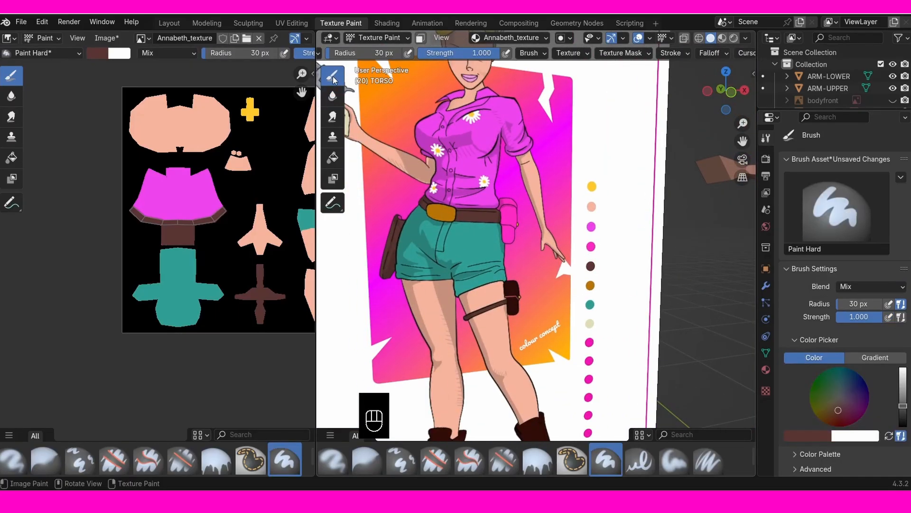
{"action": "left_click", "coordinate": [815, 436]}
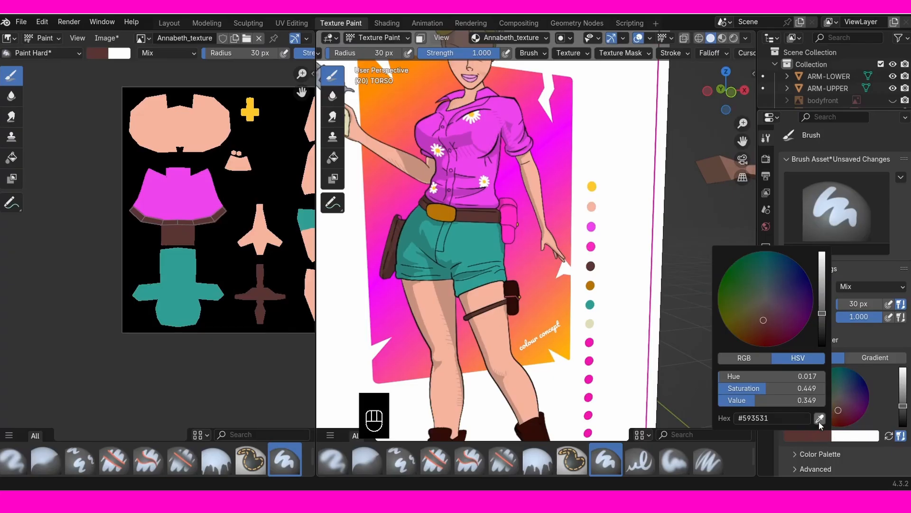
{"action": "left_click", "coordinate": [820, 420]}
{"action": "left_click", "coordinate": [443, 213]}
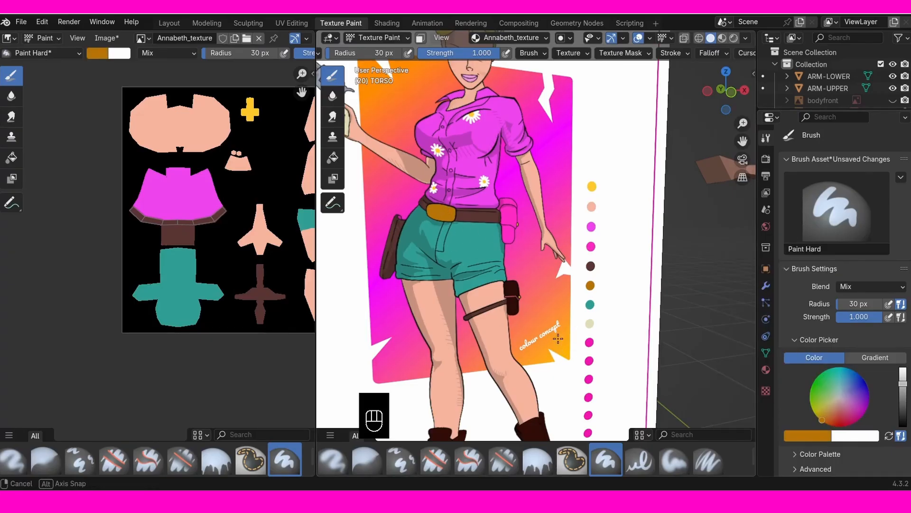
Step: Paint an oval golden-brown buckle at the front centre of the belt with the 30 px brush
{"action": "middle_click_drag", "start_coordinate": [557, 338], "coordinate": [512, 325]}
{"action": "middle_click_drag", "start_coordinate": [657, 297], "coordinate": [489, 310], "text": "shift"}
{"action": "key", "text": "KP_1"}
{"action": "middle_click_drag", "start_coordinate": [622, 319], "coordinate": [451, 322], "text": "shift"}
{"action": "middle_click_drag", "start_coordinate": [522, 358], "coordinate": [564, 286], "text": "ctrl"}
{"action": "middle_click_drag", "start_coordinate": [564, 286], "coordinate": [576, 209], "text": "shift"}
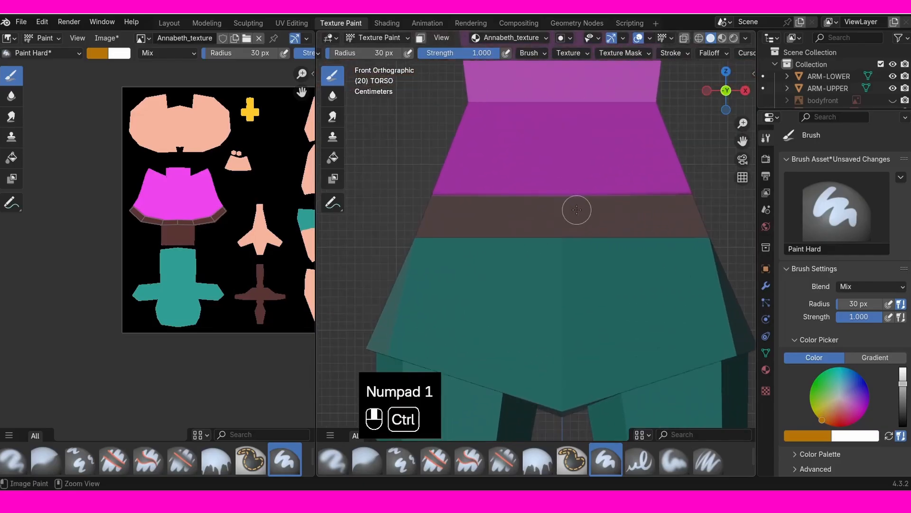
{"action": "scroll", "coordinate": [569, 214], "scroll_direction": "up", "scroll_amount": 3}
{"action": "mouse_move", "coordinate": [576, 191]}
{"action": "left_mouse_down"}
{"action": "mouse_move", "coordinate": [576, 201]}
{"action": "mouse_move", "coordinate": [540, 203]}
{"action": "mouse_move", "coordinate": [570, 197]}
{"action": "mouse_move", "coordinate": [585, 208]}
{"action": "left_mouse_up"}
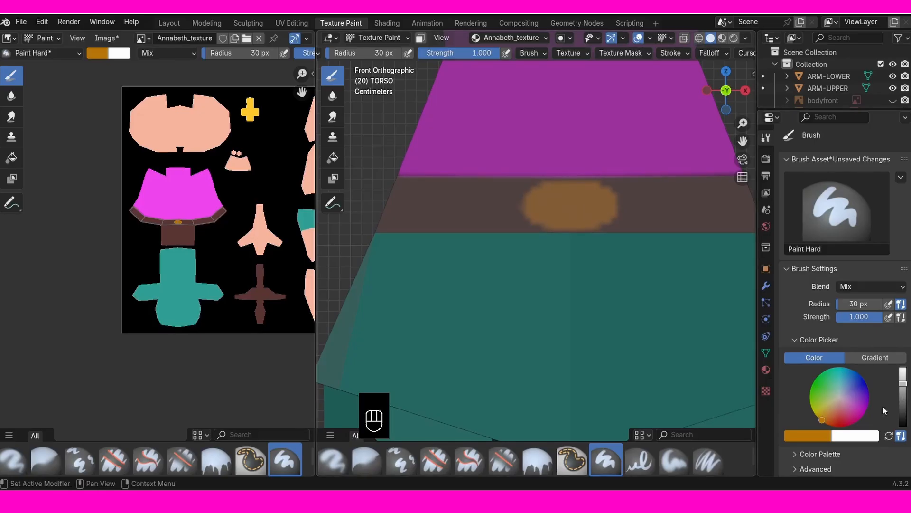
Step: Lighten the brush colour to yellow #FFC43D, reduce the radius to 9 px and paint highlights along the buckle's upper and lower edges
{"action": "left_click_drag", "start_coordinate": [903, 390], "coordinate": [905, 375]}
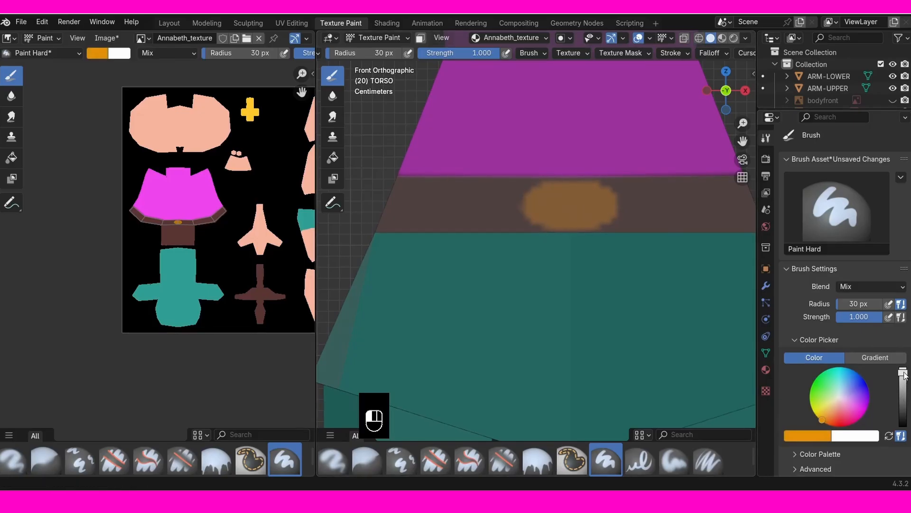
{"action": "left_click_drag", "start_coordinate": [823, 419], "coordinate": [826, 416]}
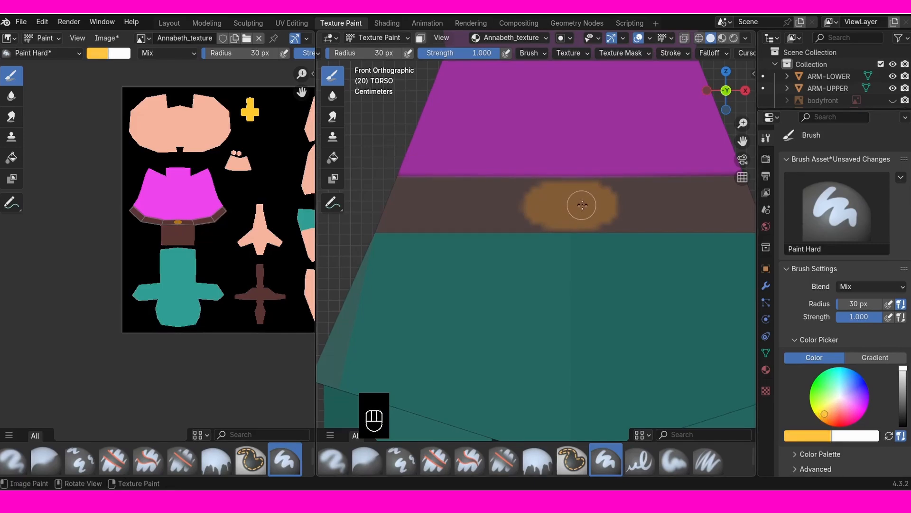
{"action": "key", "text": "bracketleft"}
{"action": "key", "text": "bracketleft"}
{"action": "key", "text": "bracketleft"}
{"action": "key", "text": "bracketleft"}
{"action": "key", "text": "bracketleft"}
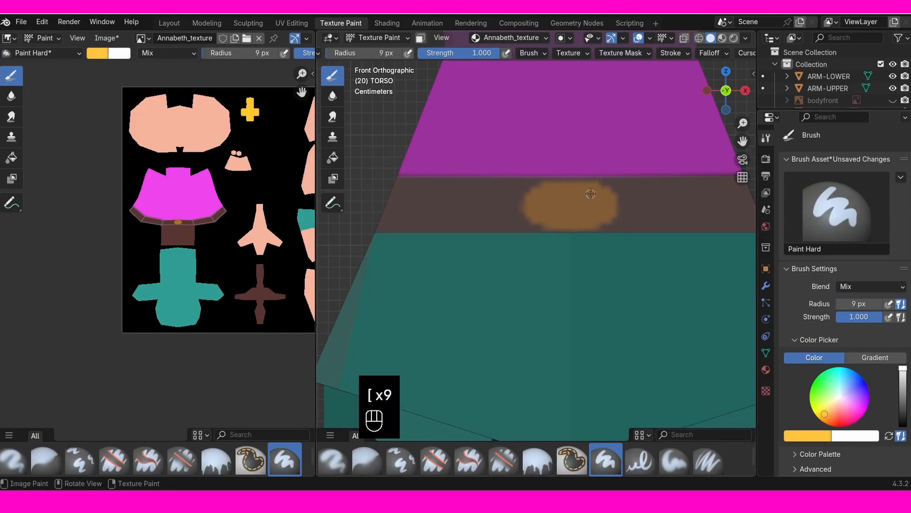
{"action": "left_click", "coordinate": [559, 187]}
{"action": "left_click", "coordinate": [581, 187]}
{"action": "left_click_drag", "start_coordinate": [595, 188], "coordinate": [593, 221]}
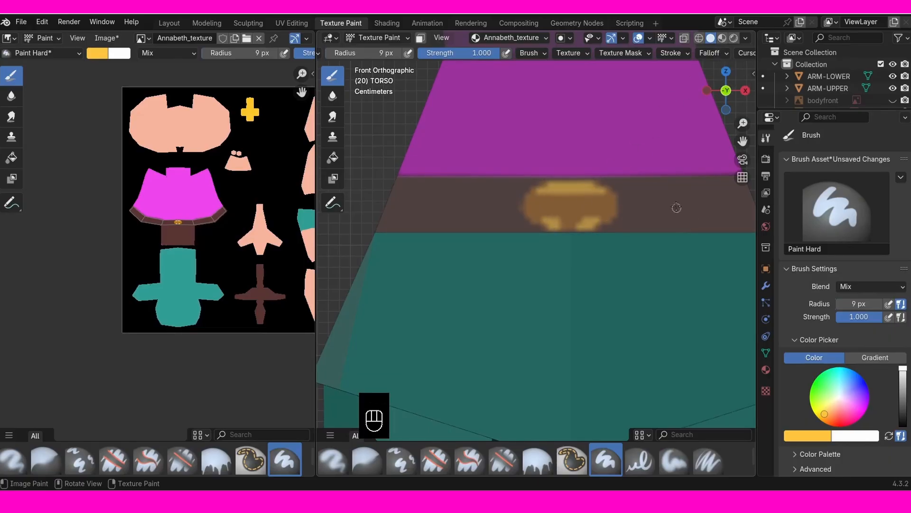
Step: Widen the 3D view, select the upper arms and put them into Texture Paint mode
{"action": "middle_click_drag", "start_coordinate": [677, 207], "coordinate": [622, 292], "text": "ctrl"}
{"action": "key", "text": "KP_1"}
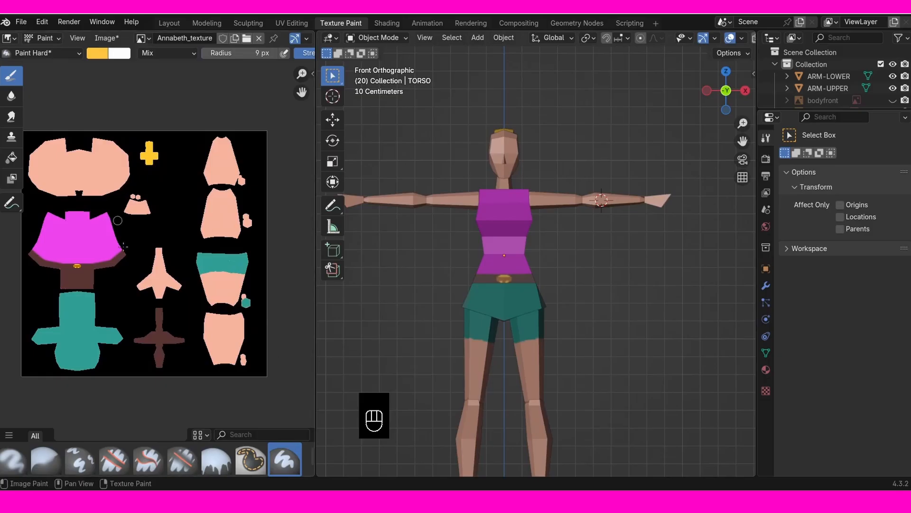
{"action": "left_click_drag", "start_coordinate": [315, 351], "coordinate": [169, 332]}
{"action": "middle_click_drag", "start_coordinate": [300, 316], "coordinate": [419, 309], "text": "shift"}
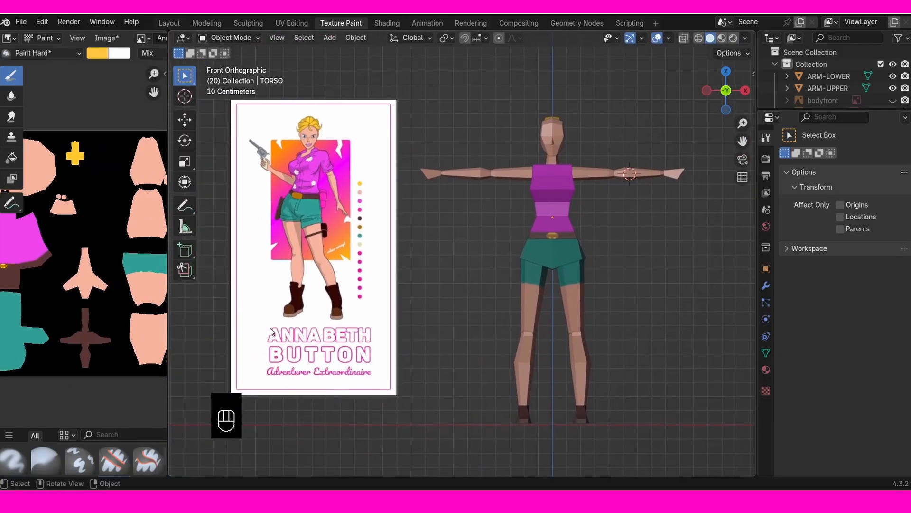
{"action": "left_click_drag", "start_coordinate": [167, 394], "coordinate": [197, 394]}
{"action": "middle_click_drag", "start_coordinate": [591, 205], "coordinate": [412, 227], "text": "shift"}
{"action": "middle_click_drag", "start_coordinate": [578, 217], "coordinate": [534, 259], "text": "shift"}
{"action": "left_click", "coordinate": [535, 257]}
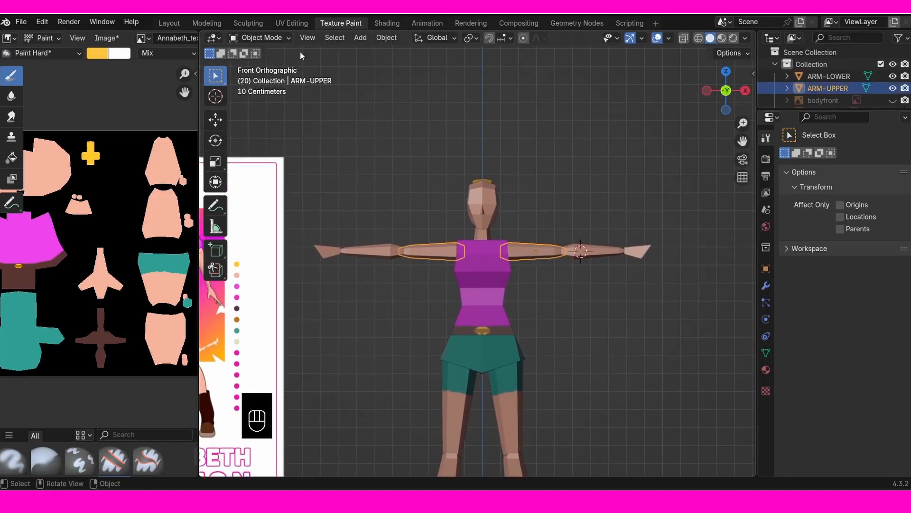
{"action": "left_click", "coordinate": [290, 40]}
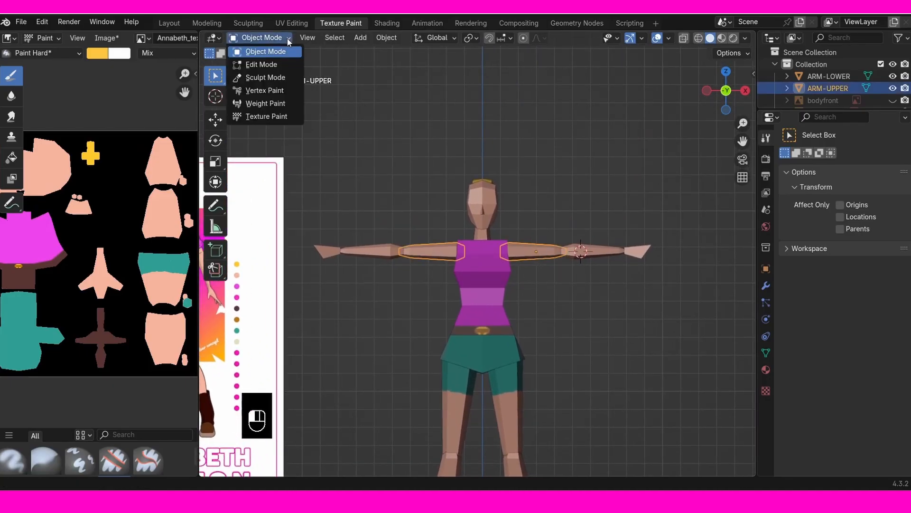
{"action": "left_click", "coordinate": [287, 116]}
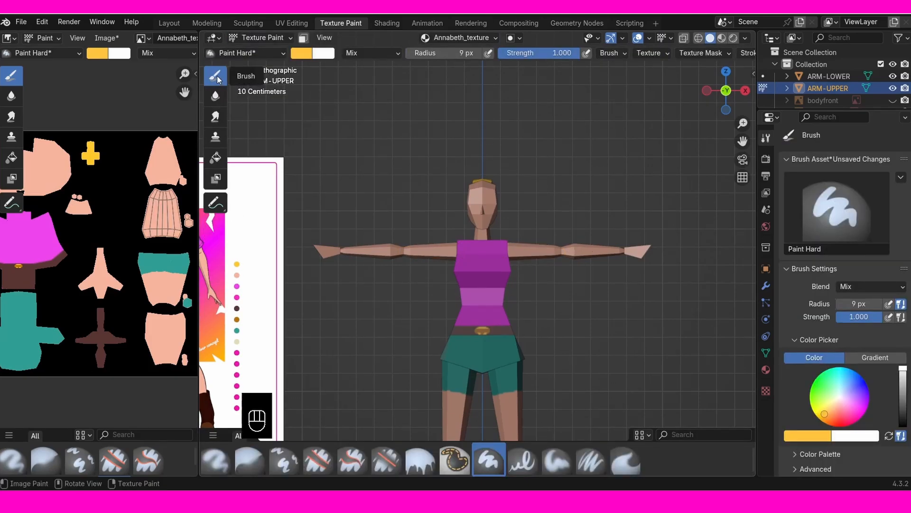
Step: Sample the shirt's magenta from the texture image as the brush colour
{"action": "middle_click_drag", "start_coordinate": [417, 343], "coordinate": [596, 306], "text": "shift"}
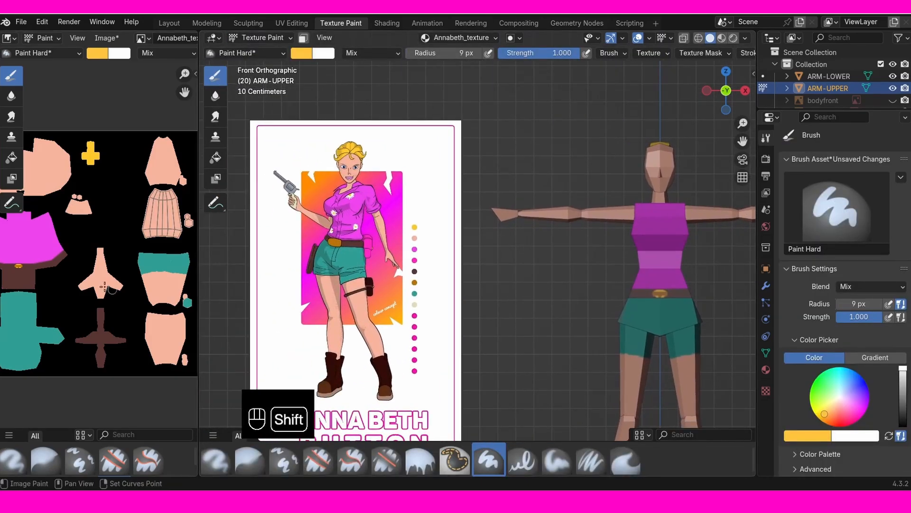
{"action": "middle_click_drag", "start_coordinate": [109, 286], "coordinate": [174, 284], "text": "shift"}
{"action": "left_click", "coordinate": [808, 435]}
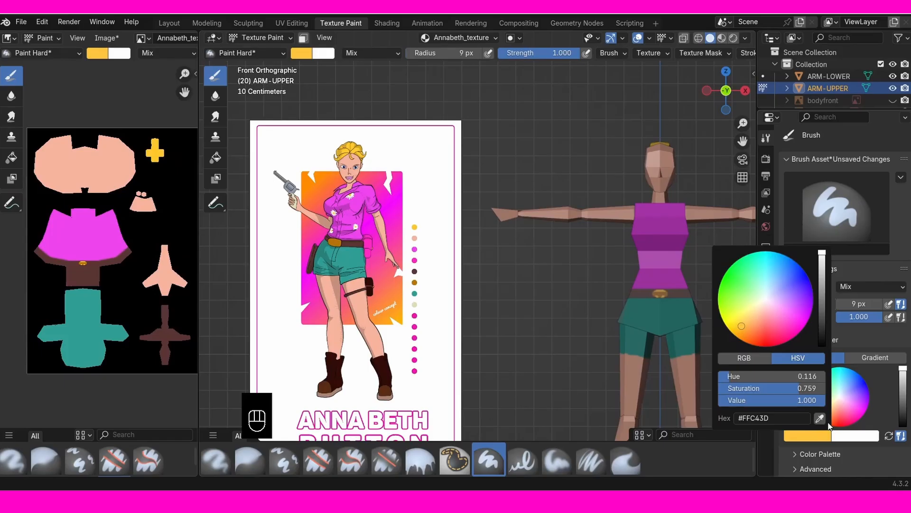
{"action": "left_click", "coordinate": [819, 418]}
{"action": "left_click", "coordinate": [104, 227]}
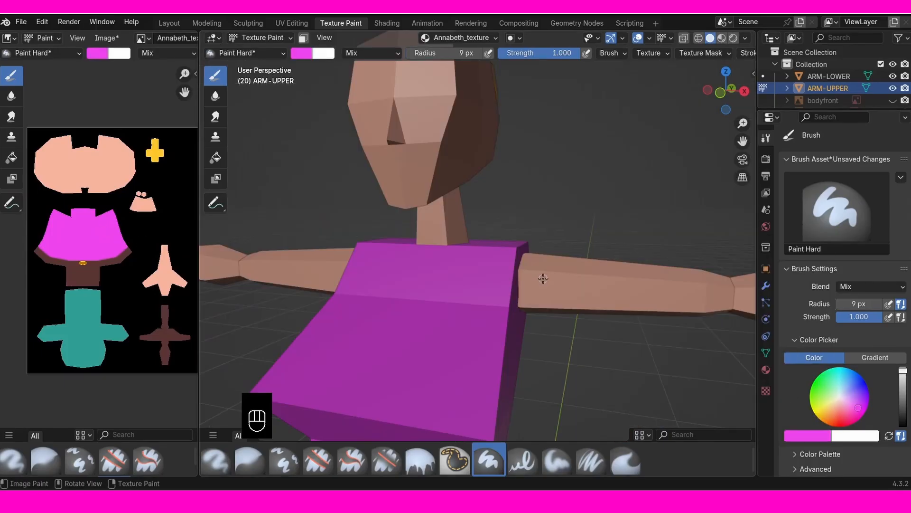
Step: Isolate the upper arms and paint magenta over the front of their shoulder ends with a 34 px brush
{"action": "key", "text": "KP_Divide"}
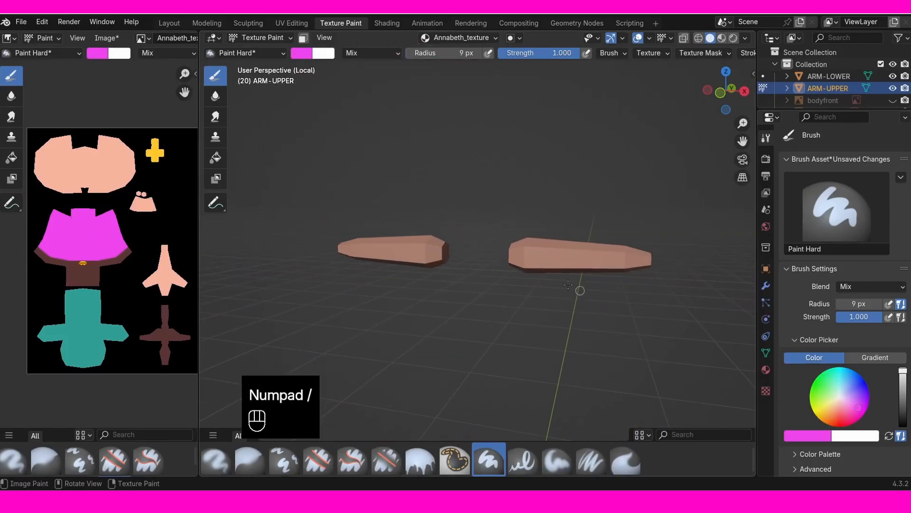
{"action": "key", "text": "KP_3"}
{"action": "key", "text": "KP_1"}
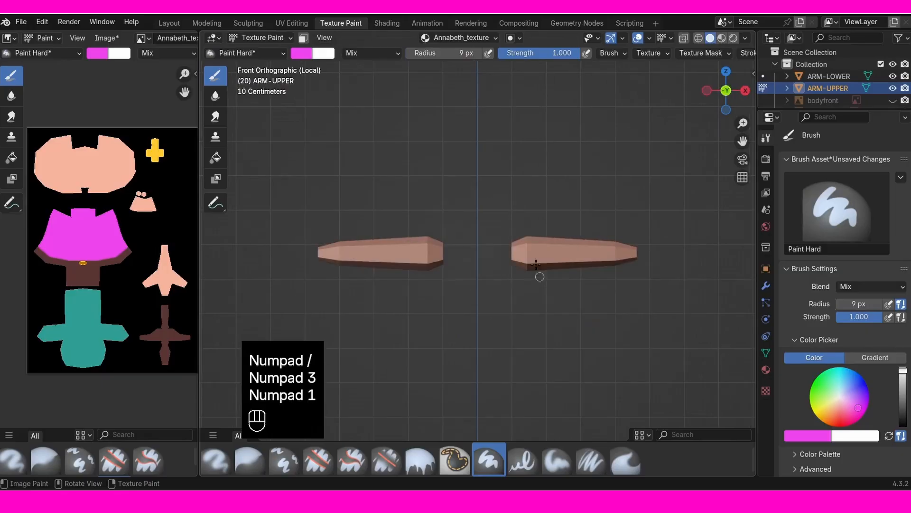
{"action": "key", "text": "f"}
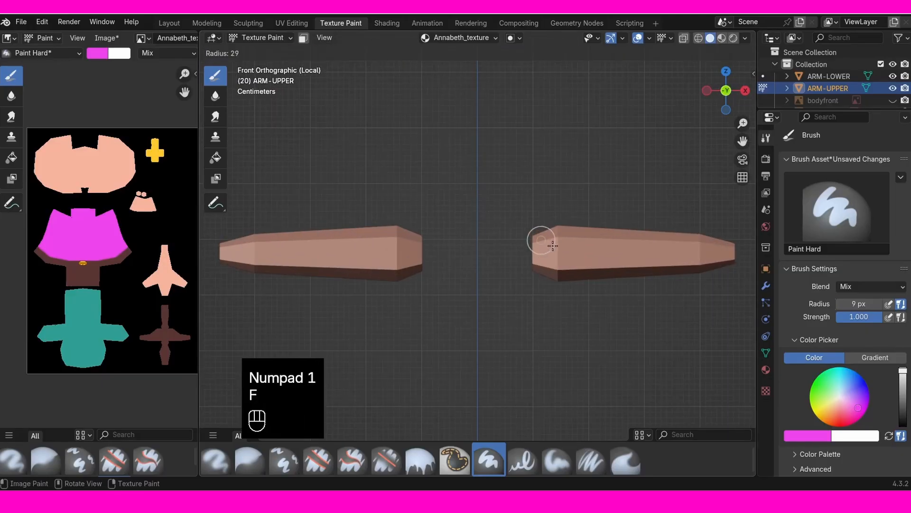
{"action": "left_click", "coordinate": [555, 240]}
{"action": "mouse_move", "coordinate": [541, 234]}
{"action": "left_mouse_down"}
{"action": "mouse_move", "coordinate": [535, 285]}
{"action": "mouse_move", "coordinate": [549, 275]}
{"action": "left_mouse_up"}
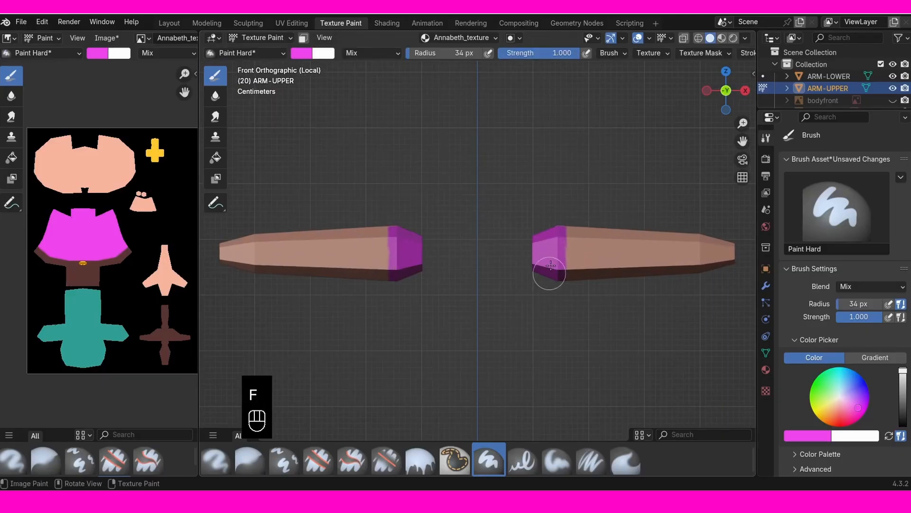
Step: Fill the unpainted spots on the shoulder ends and even out the magenta sleeve band on the upper arms' front, top, back and underside
{"action": "mouse_move", "coordinate": [549, 270]}
{"action": "middle_mouse_down"}
{"action": "mouse_move", "coordinate": [563, 221]}
{"action": "mouse_move", "coordinate": [549, 301]}
{"action": "mouse_move", "coordinate": [541, 240]}
{"action": "middle_mouse_up"}
{"action": "mouse_move", "coordinate": [529, 271]}
{"action": "middle_mouse_down"}
{"action": "mouse_move", "coordinate": [564, 290]}
{"action": "mouse_move", "coordinate": [545, 288]}
{"action": "mouse_move", "coordinate": [552, 281]}
{"action": "middle_mouse_up"}
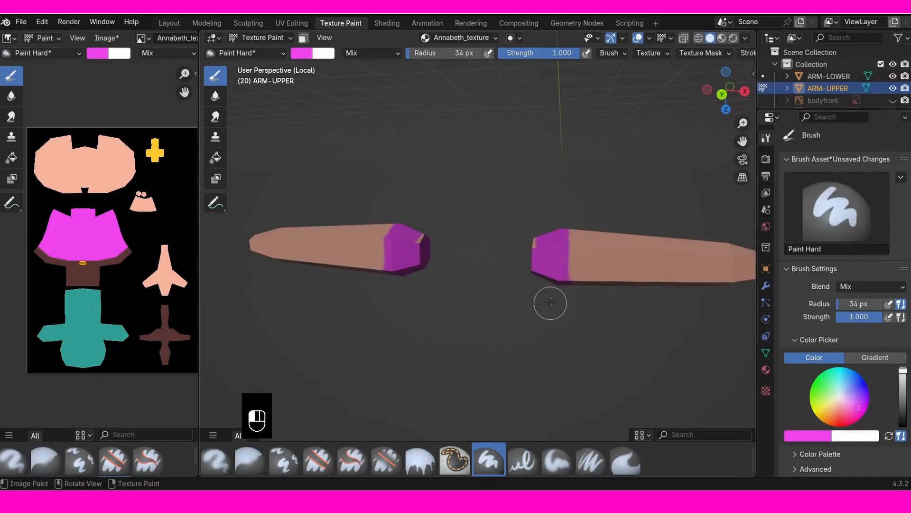
{"action": "key", "text": "KP_1"}
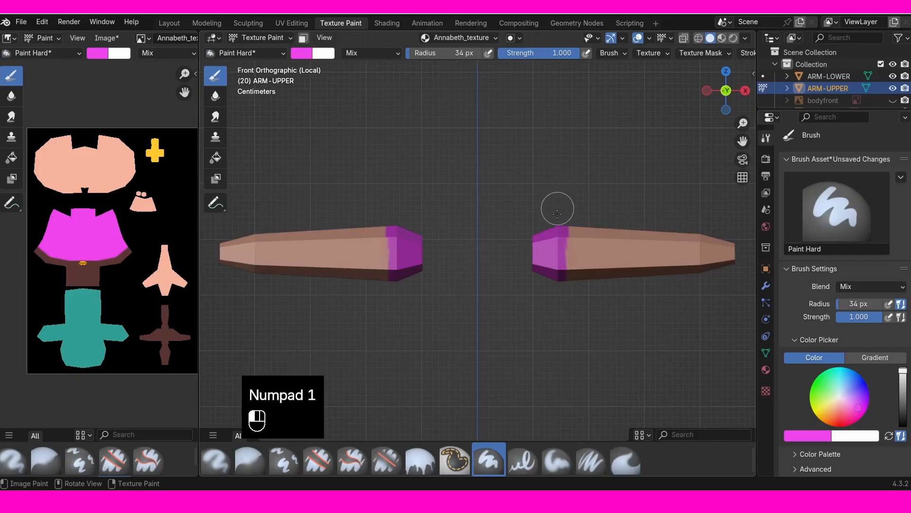
{"action": "mouse_move", "coordinate": [557, 213]}
{"action": "left_mouse_down"}
{"action": "mouse_move", "coordinate": [560, 304]}
{"action": "mouse_move", "coordinate": [562, 205]}
{"action": "mouse_move", "coordinate": [572, 197]}
{"action": "mouse_move", "coordinate": [564, 273]}
{"action": "left_mouse_up"}
{"action": "key", "text": "KP_7"}
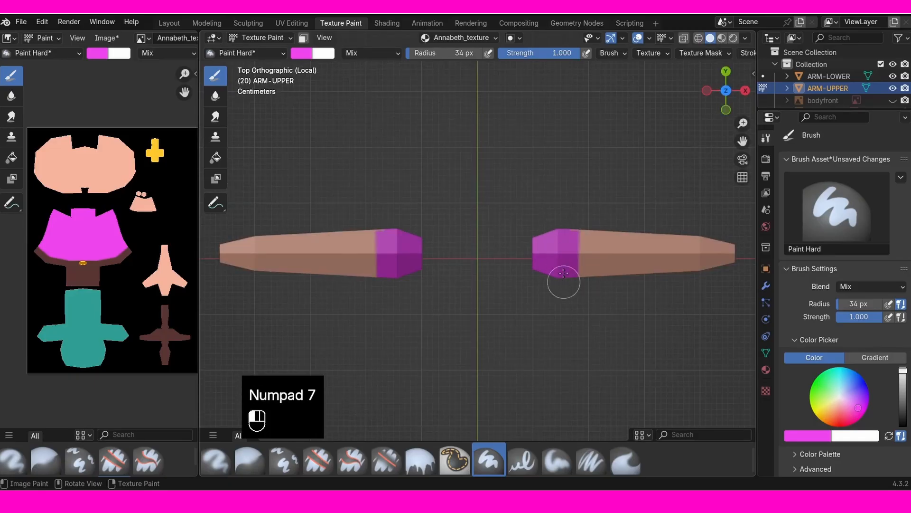
{"action": "key", "text": "ctrl+KP_1"}
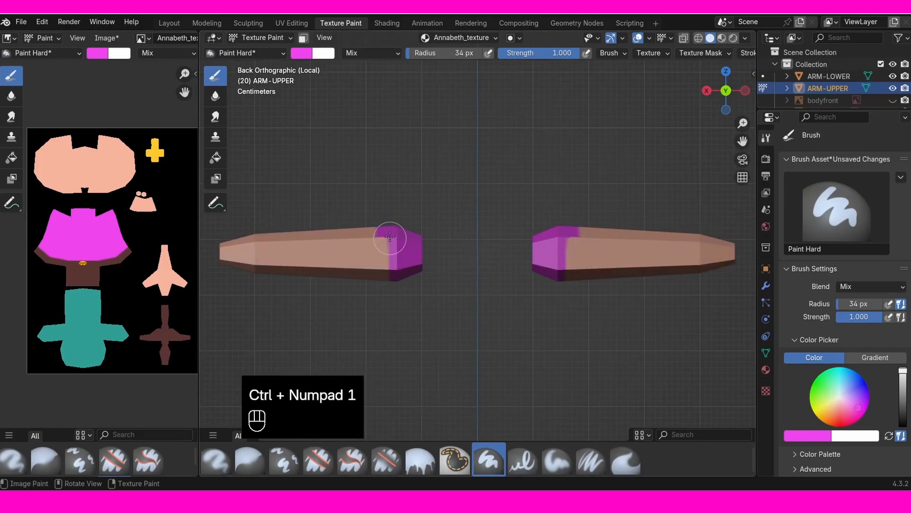
{"action": "mouse_move", "coordinate": [390, 236]}
{"action": "left_mouse_down"}
{"action": "mouse_move", "coordinate": [394, 223]}
{"action": "mouse_move", "coordinate": [393, 301]}
{"action": "left_mouse_up"}
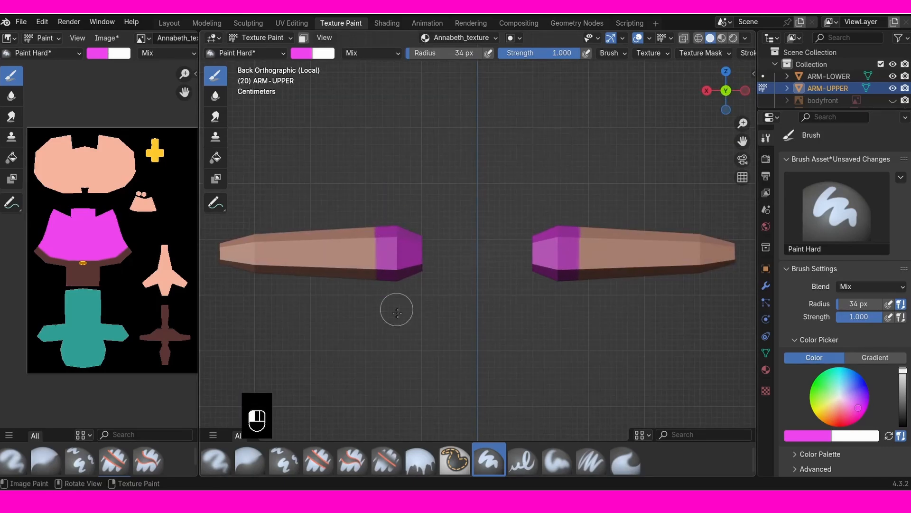
{"action": "key", "text": "alt+KP_7"}
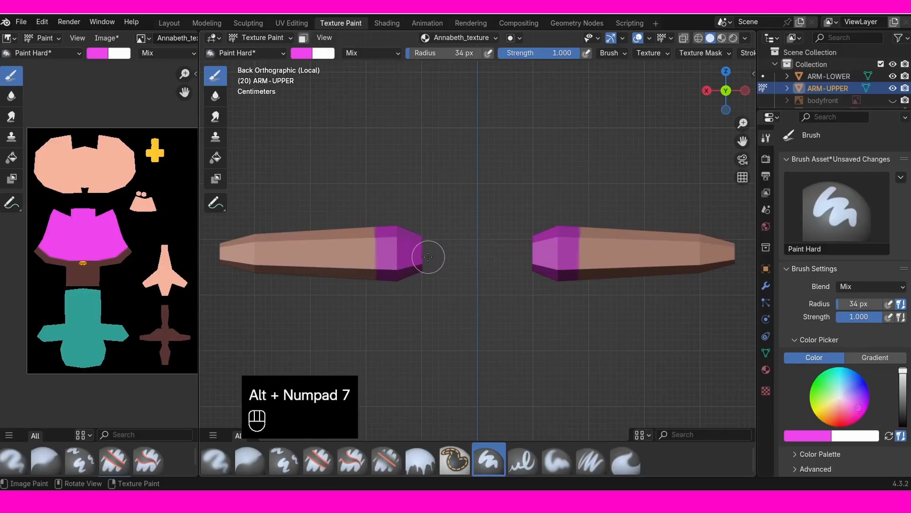
{"action": "key", "text": "ctrl+KP_7"}
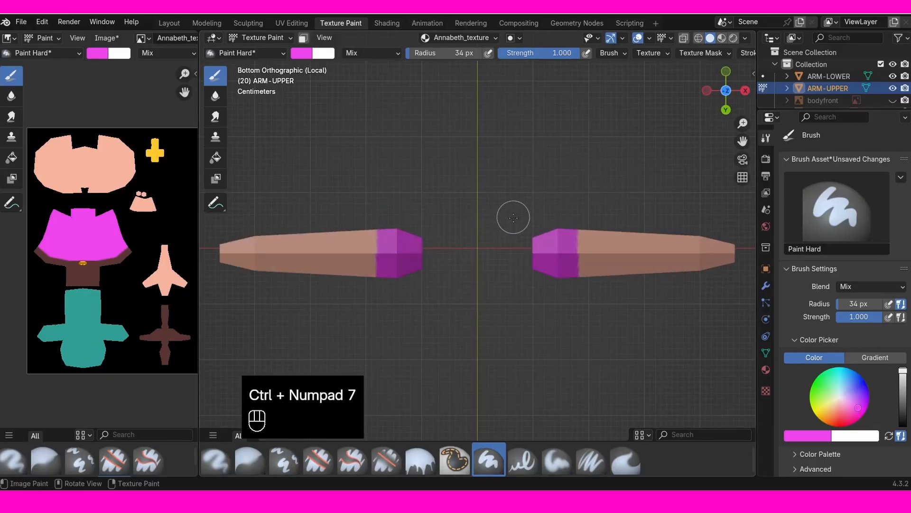
Step: Show the whole character again and extend the magenta sleeves further down the front of the upper arms with a 19 px brush
{"action": "key", "text": "KP_1"}
{"action": "key", "text": "KP_Divide"}
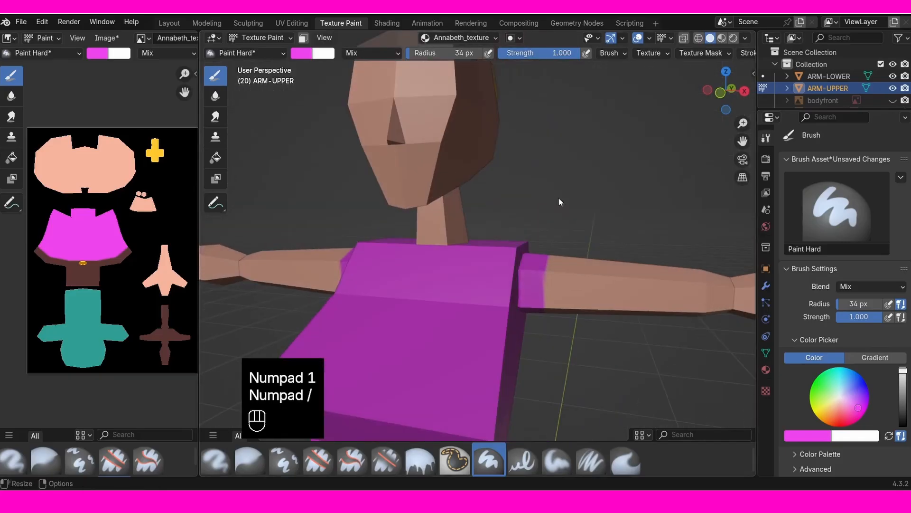
{"action": "key", "text": "KP_1"}
{"action": "middle_click_drag", "start_coordinate": [583, 280], "coordinate": [559, 263], "text": "shift"}
{"action": "middle_click_drag", "start_coordinate": [604, 286], "coordinate": [533, 241], "text": "ctrl"}
{"action": "key", "text": "f"}
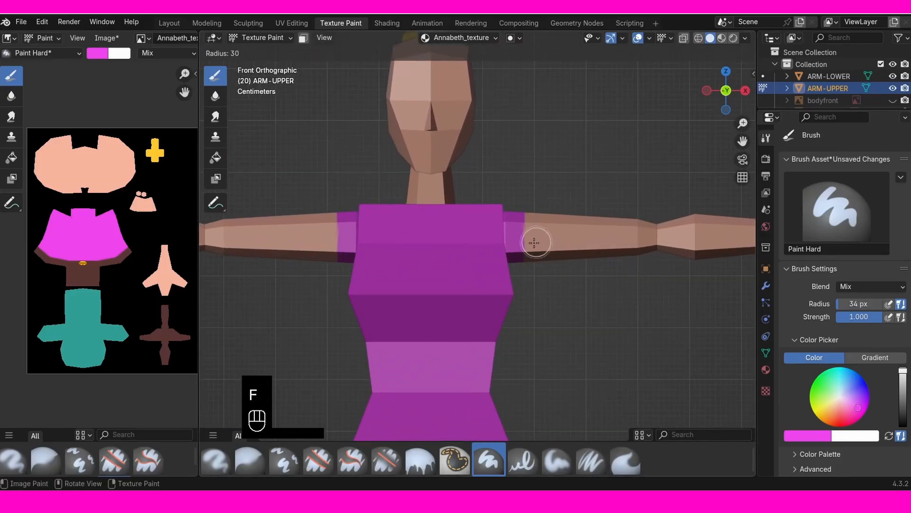
{"action": "left_click", "coordinate": [533, 237]}
{"action": "mouse_move", "coordinate": [528, 219]}
{"action": "left_mouse_down"}
{"action": "mouse_move", "coordinate": [528, 272]}
{"action": "mouse_move", "coordinate": [541, 250]}
{"action": "mouse_move", "coordinate": [547, 281]}
{"action": "left_mouse_up"}
Step: Lengthen the magenta sleeves along the top of the upper arms
{"action": "mouse_move", "coordinate": [563, 246]}
{"action": "middle_mouse_down"}
{"action": "mouse_move", "coordinate": [535, 380]}
{"action": "mouse_move", "coordinate": [515, 280]}
{"action": "middle_mouse_up"}
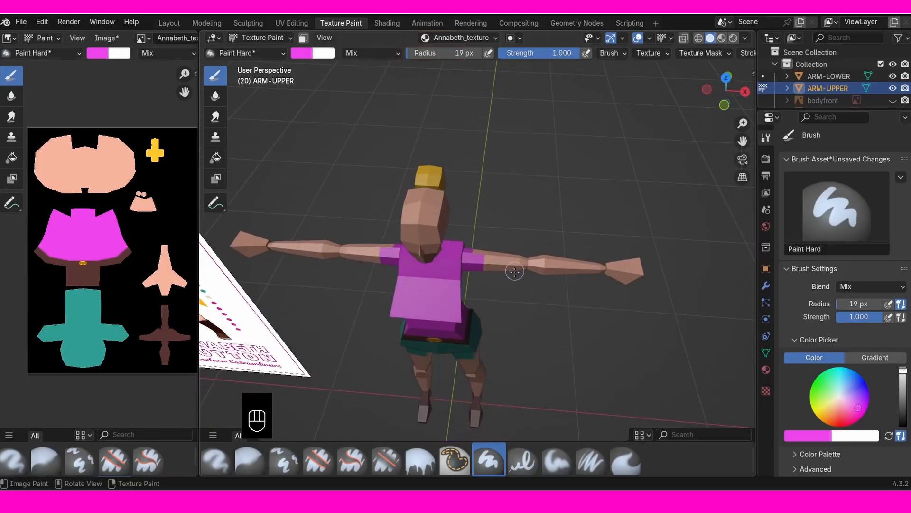
{"action": "key", "text": "KP_7"}
{"action": "middle_click_drag", "start_coordinate": [494, 345], "coordinate": [485, 245], "text": "ctrl"}
{"action": "mouse_move", "coordinate": [482, 208]}
{"action": "left_mouse_down"}
{"action": "mouse_move", "coordinate": [480, 237]}
{"action": "mouse_move", "coordinate": [474, 219]}
{"action": "mouse_move", "coordinate": [462, 226]}
{"action": "left_mouse_up"}
{"action": "middle_click_drag", "start_coordinate": [507, 202], "coordinate": [351, 124]}
{"action": "middle_click_drag", "start_coordinate": [351, 124], "coordinate": [366, 237], "text": "shift"}
{"action": "middle_click_drag", "start_coordinate": [366, 238], "coordinate": [393, 207]}
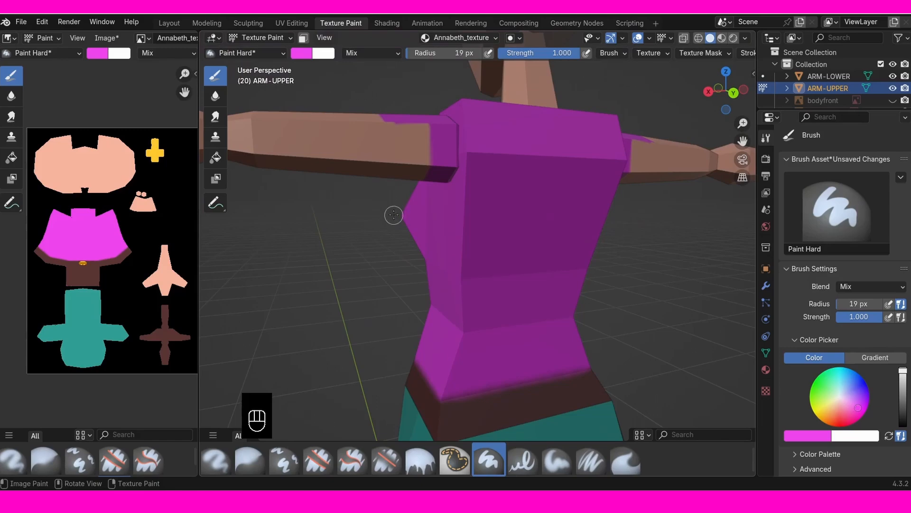
Step: Paint the remaining skin-coloured patches on the back of the upper arms magenta to complete the short sleeves
{"action": "key", "text": "ctrl+KP_1"}
{"action": "mouse_move", "coordinate": [393, 126]}
{"action": "left_mouse_down"}
{"action": "mouse_move", "coordinate": [395, 208]}
{"action": "mouse_move", "coordinate": [393, 175]}
{"action": "mouse_move", "coordinate": [407, 203]}
{"action": "mouse_move", "coordinate": [422, 177]}
{"action": "left_mouse_up"}
{"action": "middle_click_drag", "start_coordinate": [423, 174], "coordinate": [445, 137]}
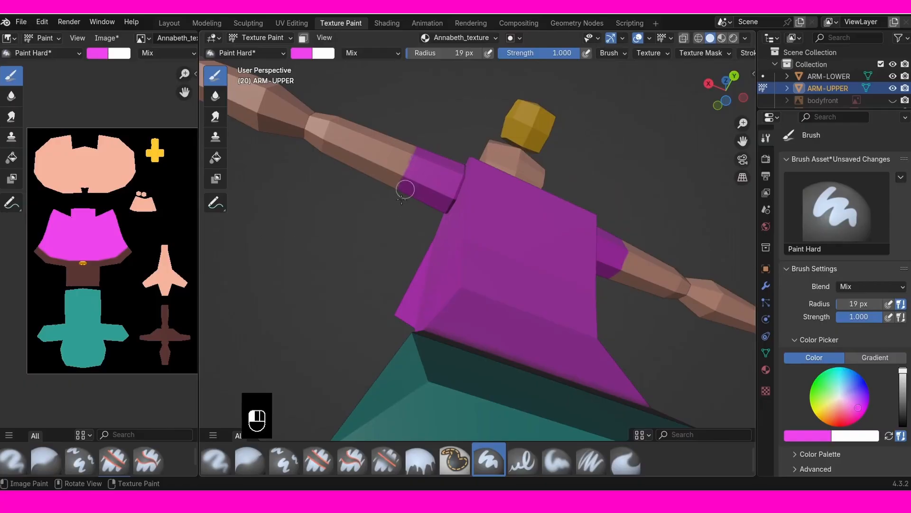
{"action": "key", "text": "KP_1"}
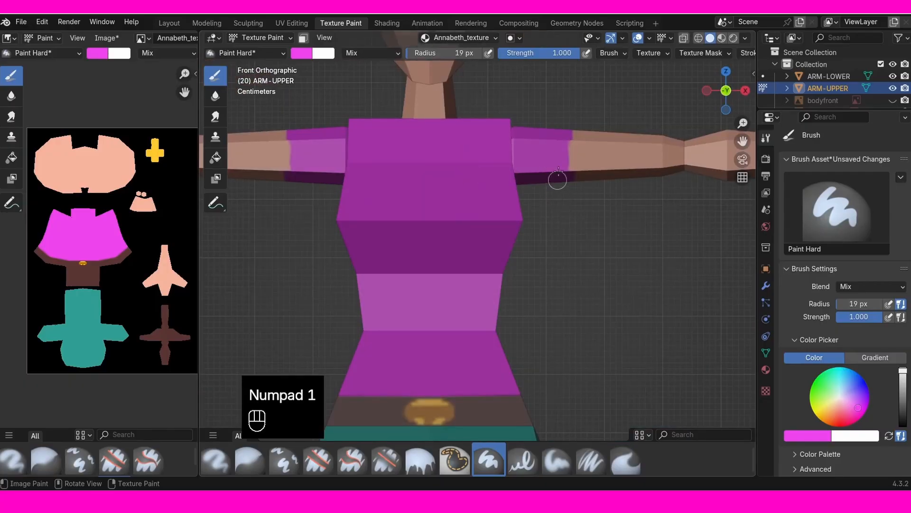
{"action": "middle_click_drag", "start_coordinate": [539, 269], "coordinate": [533, 304]}
Step: Soften the sleeve edges all around the upper arms using the Blur brush with a 29 px radius
{"action": "left_click", "coordinate": [215, 95]}
{"action": "key", "text": "f"}
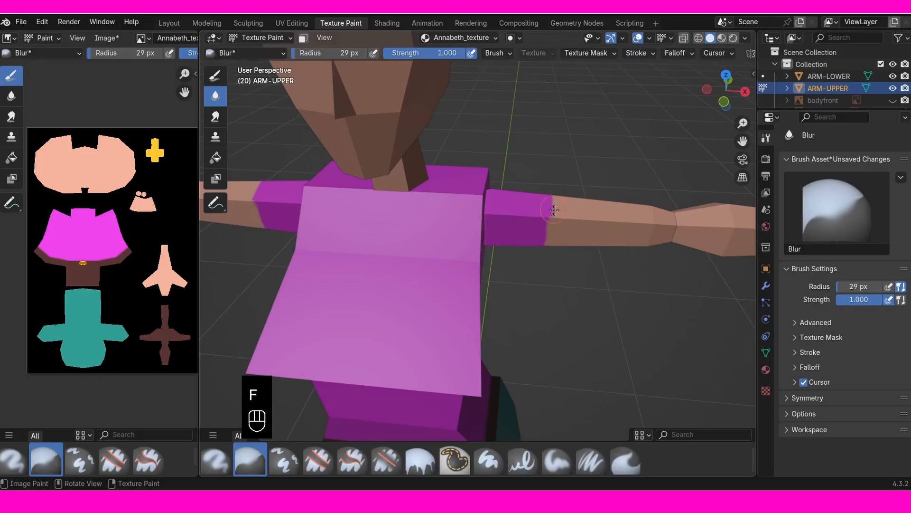
{"action": "middle_click_drag", "start_coordinate": [553, 241], "coordinate": [551, 168]}
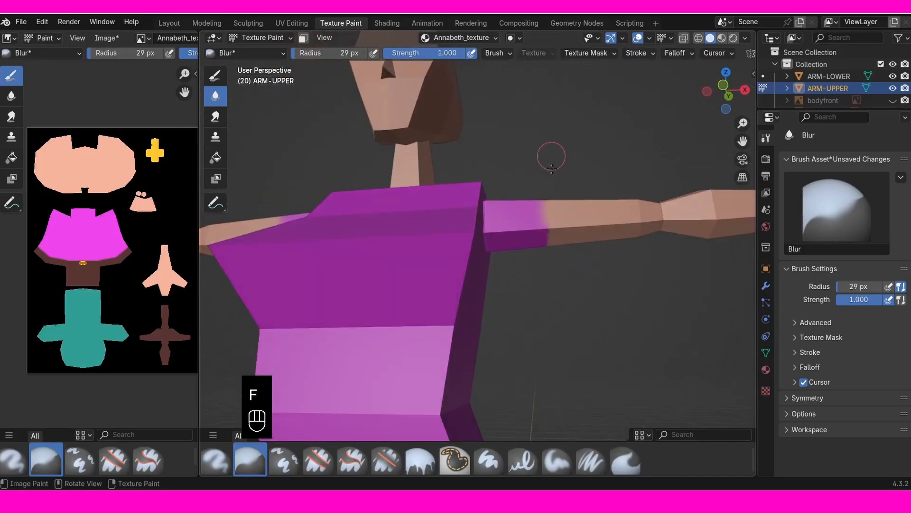
{"action": "middle_click_drag", "start_coordinate": [554, 272], "coordinate": [429, 212]}
{"action": "middle_click_drag", "start_coordinate": [466, 153], "coordinate": [436, 252]}
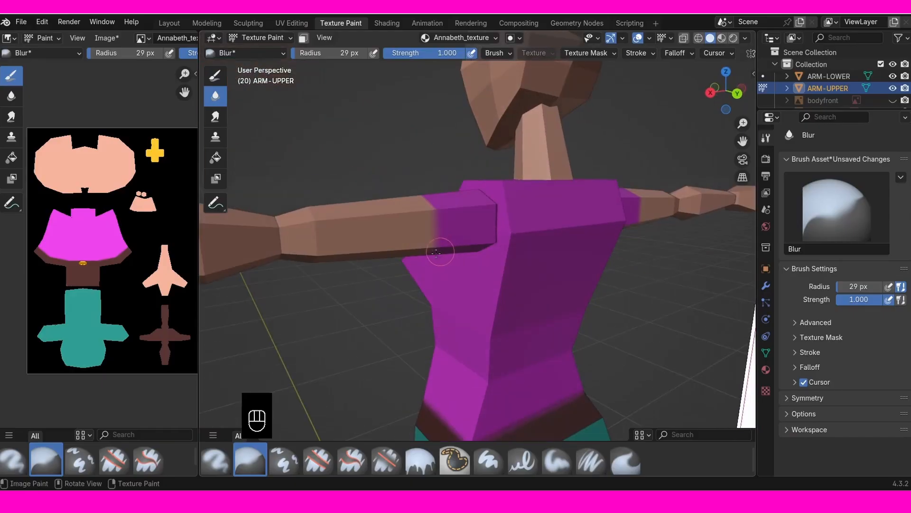
{"action": "middle_click_drag", "start_coordinate": [429, 196], "coordinate": [452, 283]}
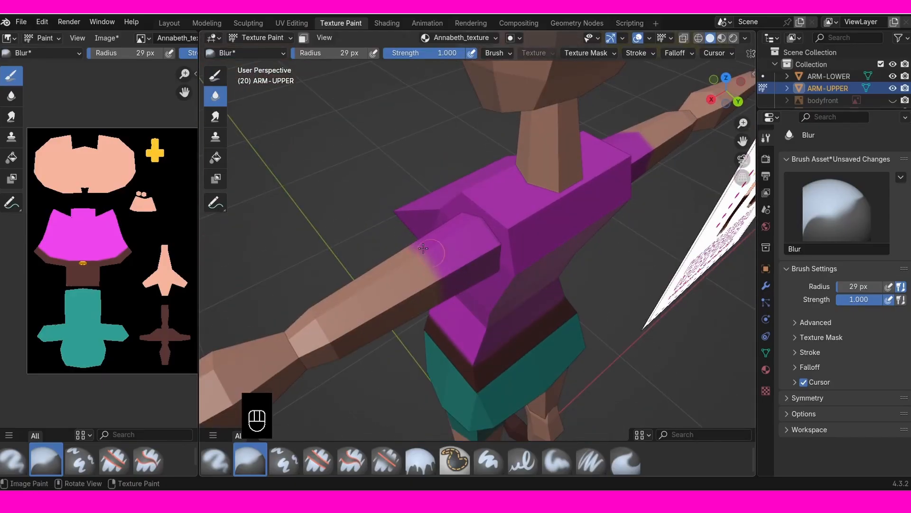
{"action": "key", "text": "KP_1"}
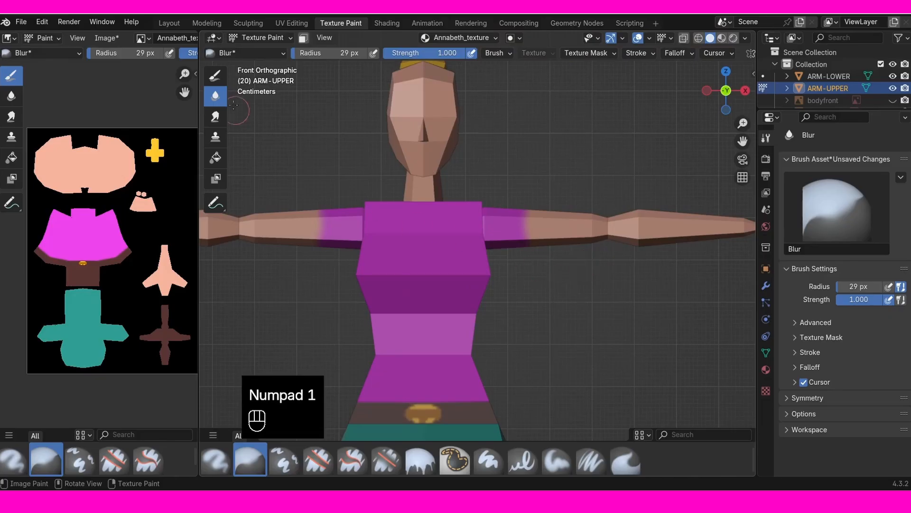
Step: Repaint the sleeve hems on the upper arms in magenta with the Paint Hard brush at a 10 px radius
{"action": "left_click", "coordinate": [216, 76]}
{"action": "key", "text": "f"}
{"action": "left_click", "coordinate": [530, 227]}
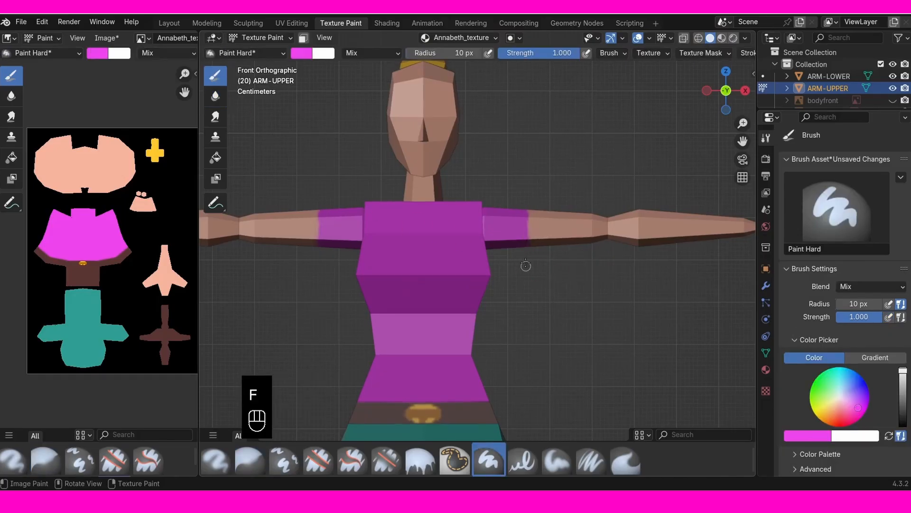
{"action": "middle_click_drag", "start_coordinate": [525, 278], "coordinate": [454, 197]}
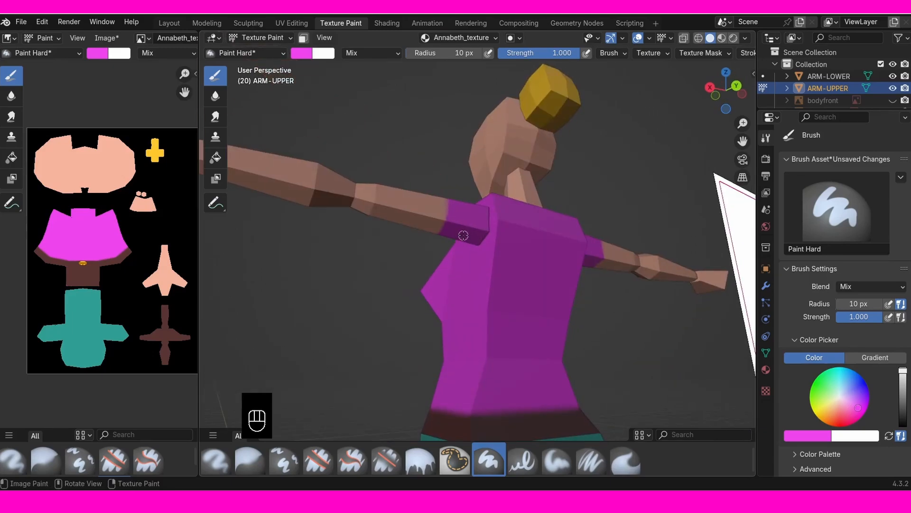
{"action": "key", "text": "KP_1"}
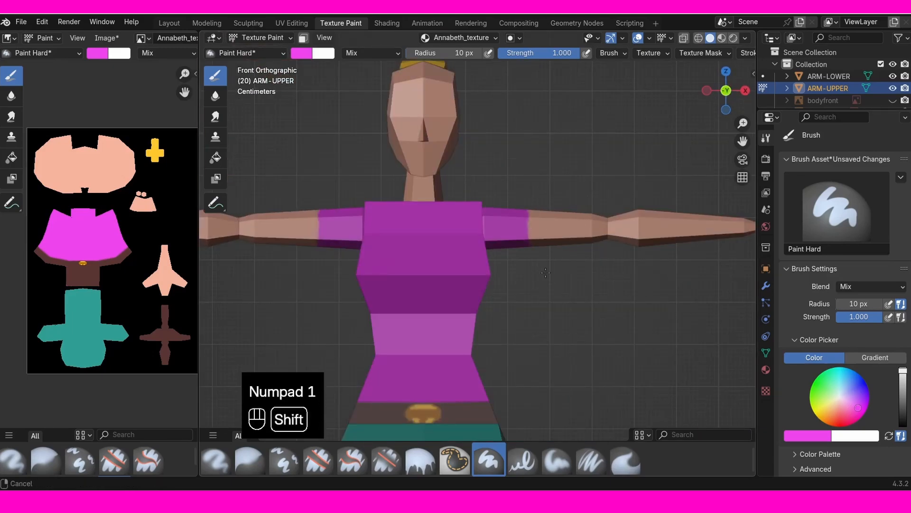
Step: Leave Texture Paint for Object Mode and compare the legs with the boots in the reference image
{"action": "mouse_move", "coordinate": [551, 267]}
{"action": "middle_mouse_down", "text": "shift"}
{"action": "mouse_move", "coordinate": [557, 238]}
{"action": "mouse_move", "coordinate": [576, 285]}
{"action": "mouse_move", "coordinate": [568, 313]}
{"action": "mouse_move", "coordinate": [581, 210]}
{"action": "mouse_move", "coordinate": [563, 300]}
{"action": "mouse_move", "coordinate": [576, 230]}
{"action": "mouse_move", "coordinate": [603, 237]}
{"action": "mouse_move", "coordinate": [555, 252]}
{"action": "middle_mouse_up", "text": "shift"}
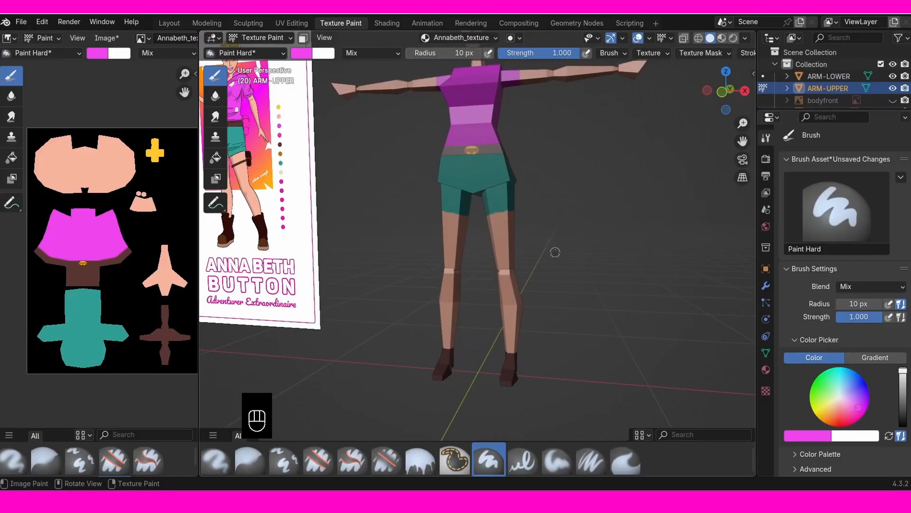
{"action": "key", "text": "KP_1"}
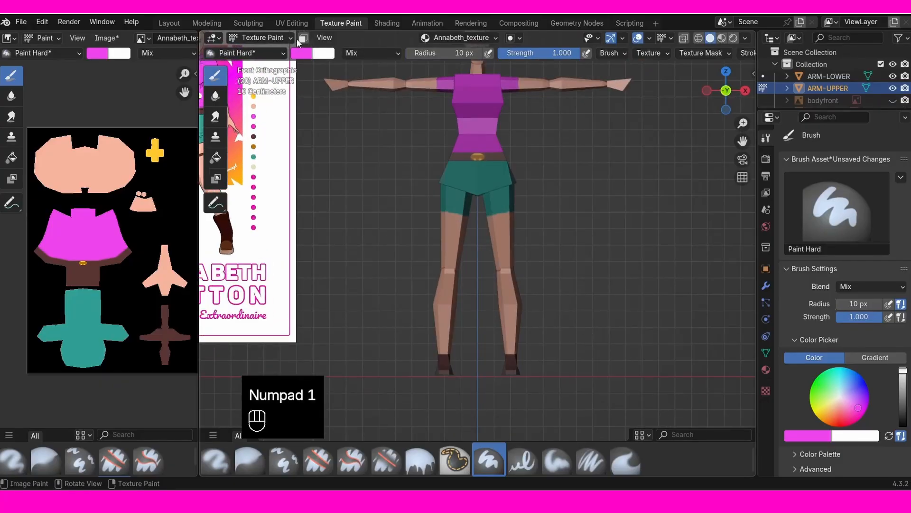
{"action": "left_click", "coordinate": [281, 38]}
{"action": "left_click", "coordinate": [256, 48]}
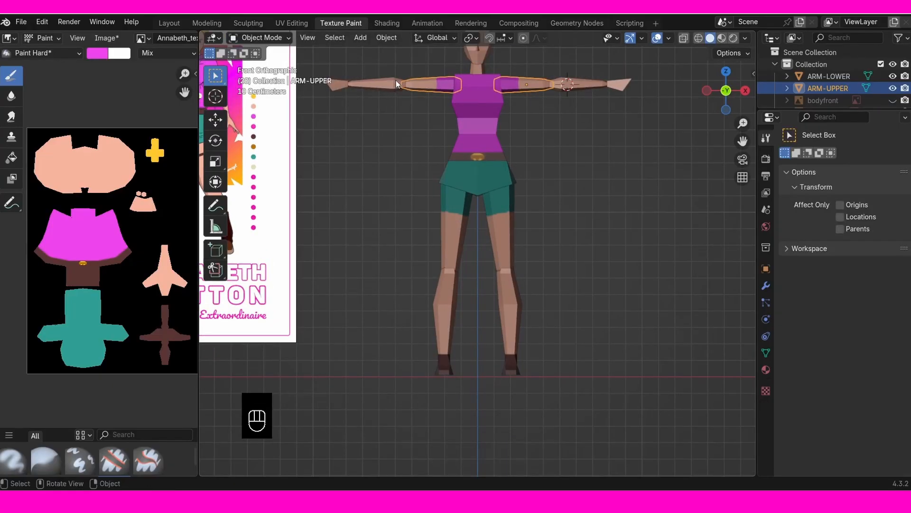
{"action": "left_click", "coordinate": [519, 317]}
{"action": "middle_click_drag", "start_coordinate": [520, 317], "coordinate": [620, 265], "text": "shift"}
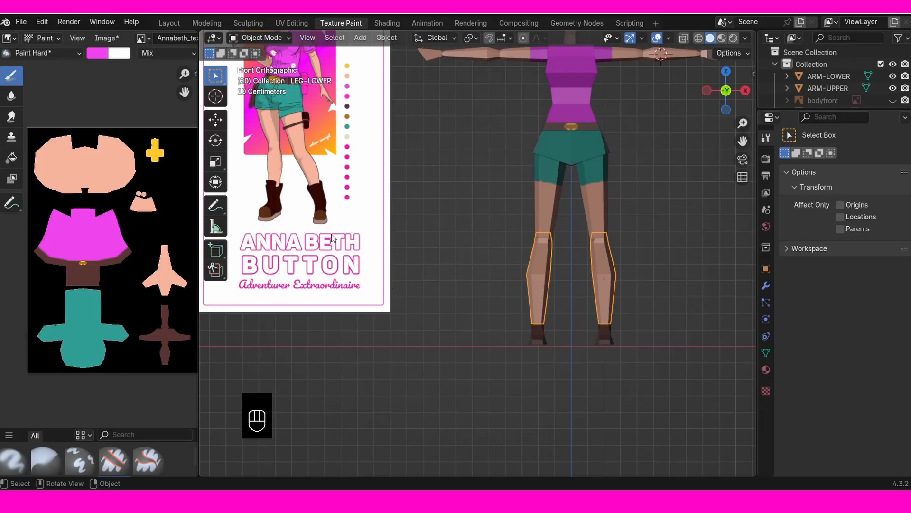
{"action": "middle_click_drag", "start_coordinate": [333, 238], "coordinate": [614, 380]}
{"action": "left_click", "coordinate": [563, 389]}
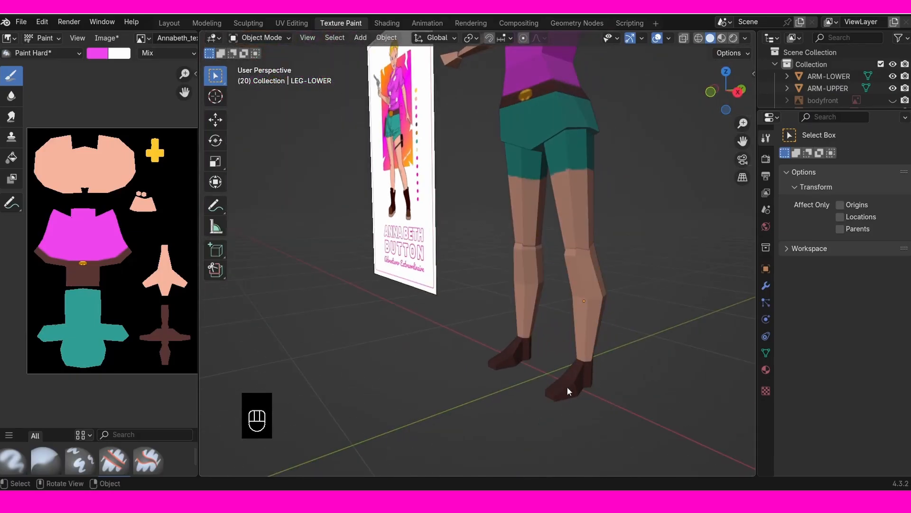
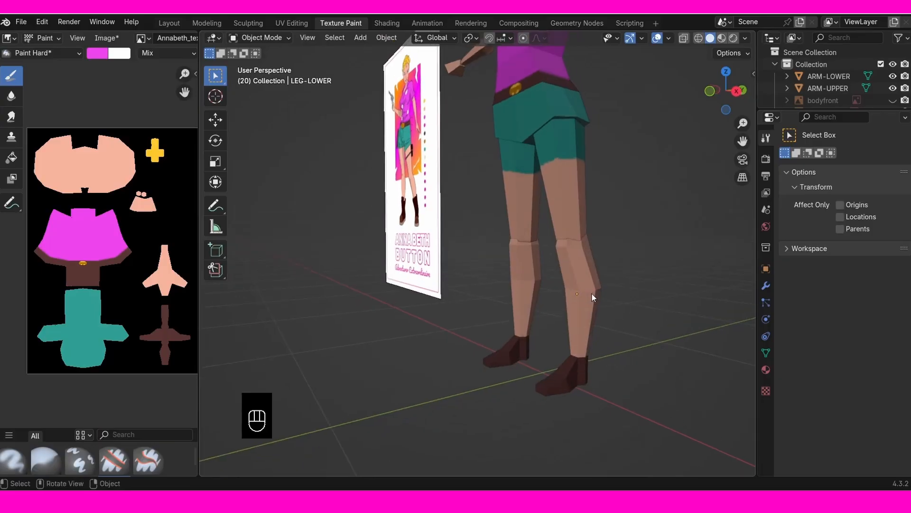
Step: Select the lower-leg object and switch it to Texture Paint mode in front view
{"action": "key", "text": "KP_1"}
{"action": "middle_click_drag", "start_coordinate": [602, 322], "coordinate": [683, 305], "text": "shift"}
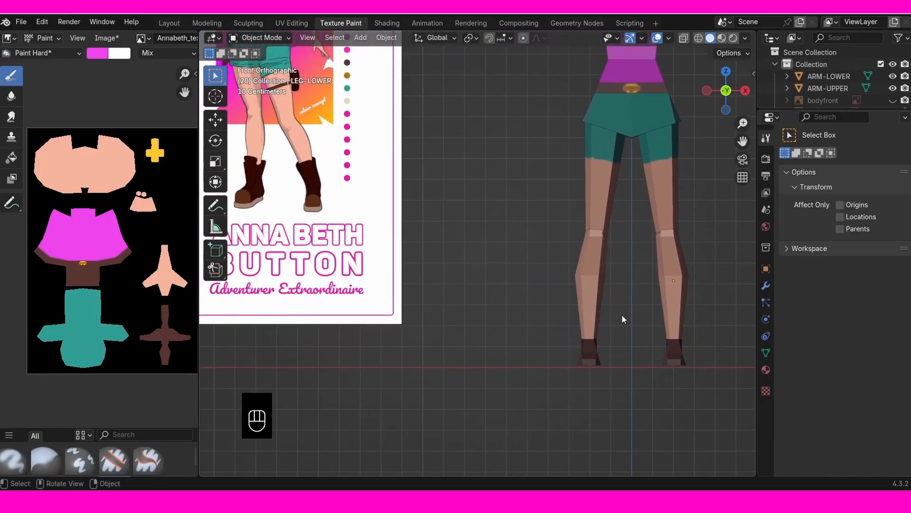
{"action": "middle_click_drag", "start_coordinate": [622, 318], "coordinate": [554, 312], "text": "shift"}
{"action": "middle_click_drag", "start_coordinate": [591, 319], "coordinate": [610, 305], "text": "ctrl"}
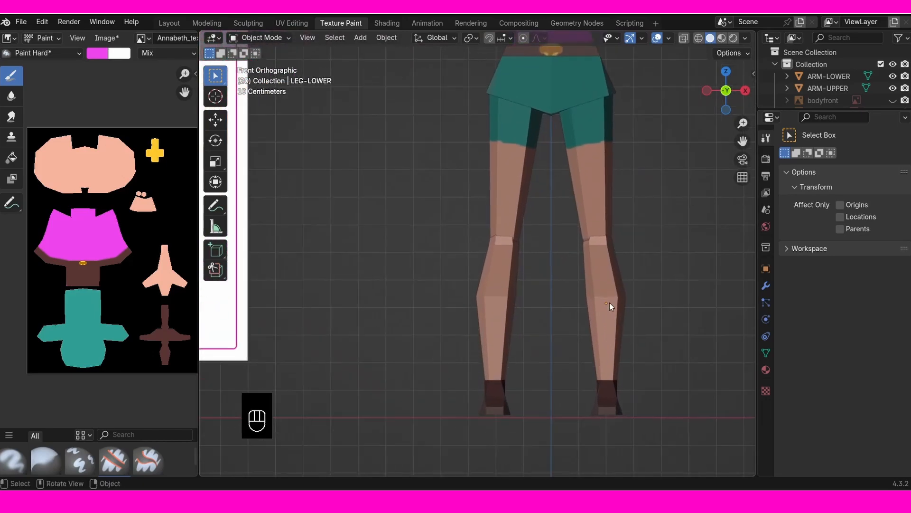
{"action": "middle_click_drag", "start_coordinate": [629, 360], "coordinate": [564, 331], "text": "shift"}
{"action": "scroll", "coordinate": [565, 344], "scroll_direction": "up", "scroll_amount": 2}
{"action": "left_click", "coordinate": [569, 355]}
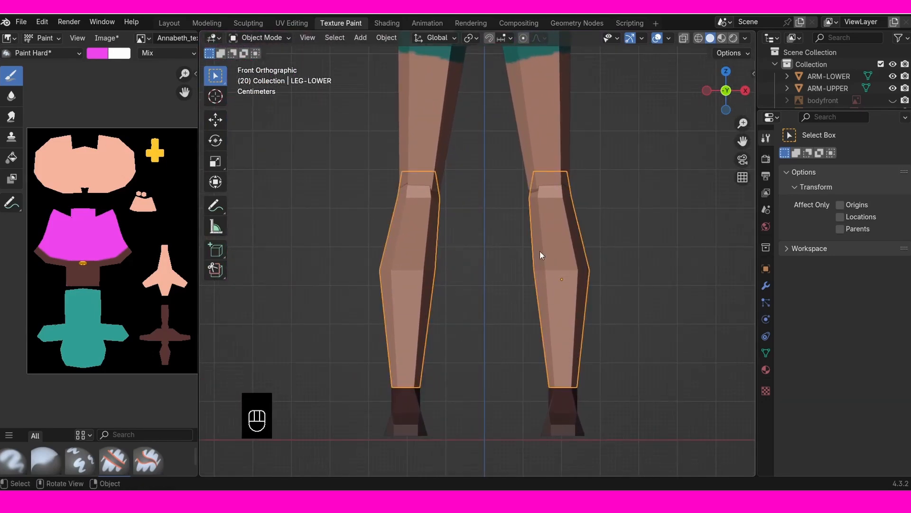
{"action": "left_click", "coordinate": [278, 38]}
{"action": "left_click", "coordinate": [260, 117]}
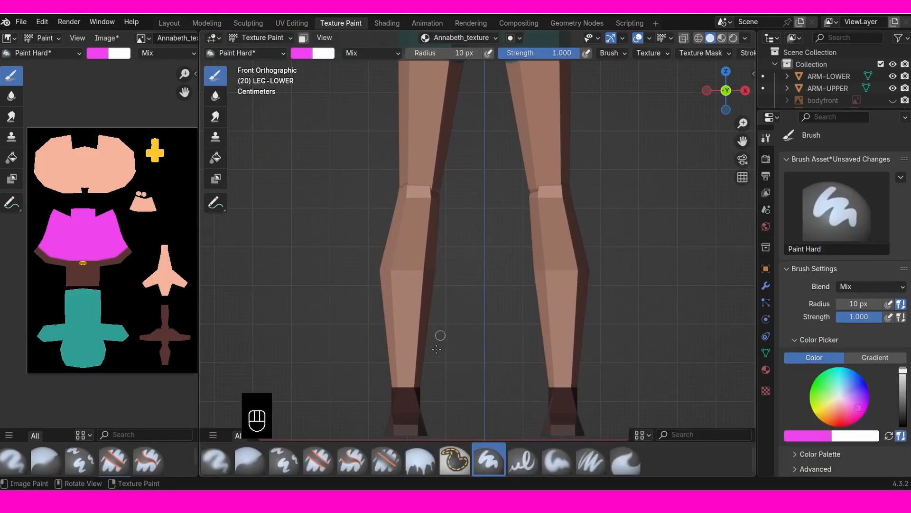
Step: Sample the dark brown boot colour from the texture and paint the front of the lower legs from mid-calf to ankle
{"action": "left_click", "coordinate": [807, 435]}
{"action": "left_click", "coordinate": [819, 418]}
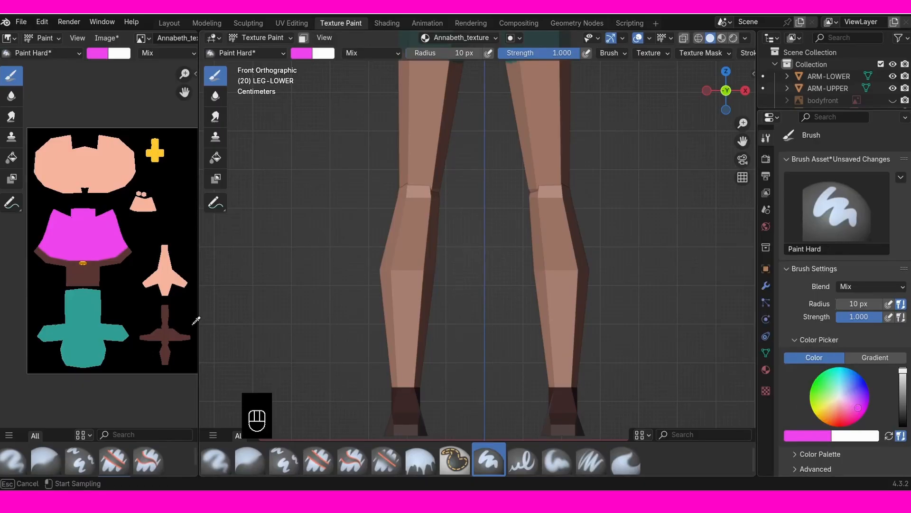
{"action": "left_click", "coordinate": [172, 332]}
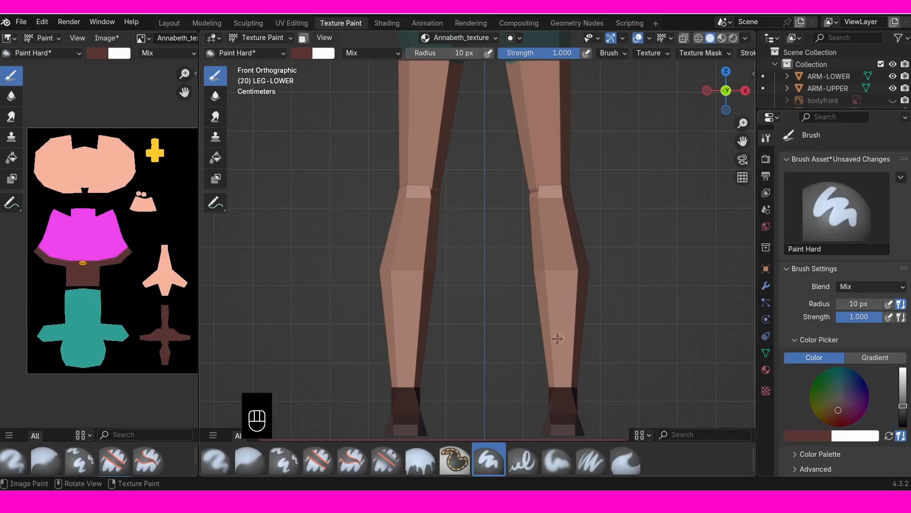
{"action": "mouse_move", "coordinate": [539, 326]}
{"action": "left_mouse_down"}
{"action": "mouse_move", "coordinate": [617, 326]}
{"action": "mouse_move", "coordinate": [542, 328]}
{"action": "mouse_move", "coordinate": [584, 336]}
{"action": "mouse_move", "coordinate": [546, 352]}
{"action": "mouse_move", "coordinate": [621, 364]}
{"action": "mouse_move", "coordinate": [543, 373]}
{"action": "mouse_move", "coordinate": [612, 381]}
{"action": "left_mouse_up"}
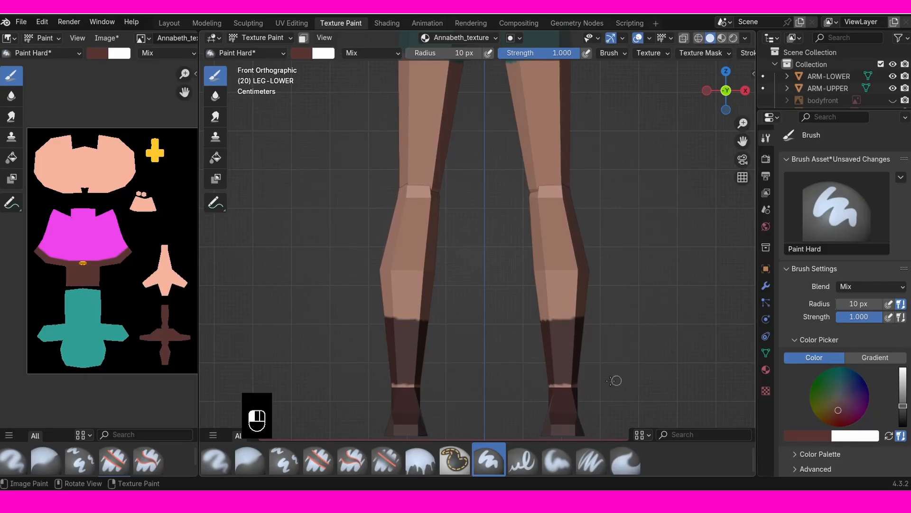
Step: Paint the backs and sides of the lower legs dark brown to complete the boot shafts
{"action": "middle_click_drag", "start_coordinate": [557, 367], "coordinate": [483, 336]}
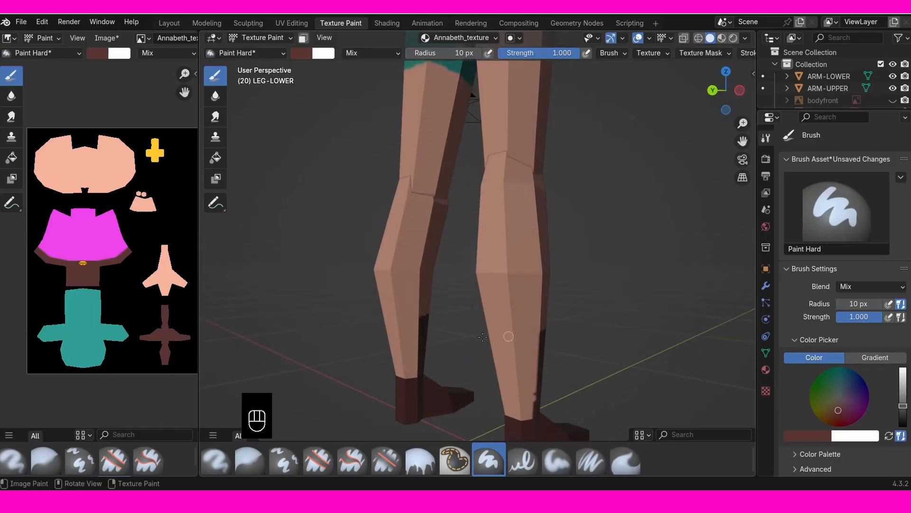
{"action": "mouse_move", "coordinate": [386, 320]}
{"action": "left_mouse_down"}
{"action": "mouse_move", "coordinate": [396, 335]}
{"action": "mouse_move", "coordinate": [370, 342]}
{"action": "mouse_move", "coordinate": [438, 359]}
{"action": "mouse_move", "coordinate": [412, 339]}
{"action": "left_mouse_up"}
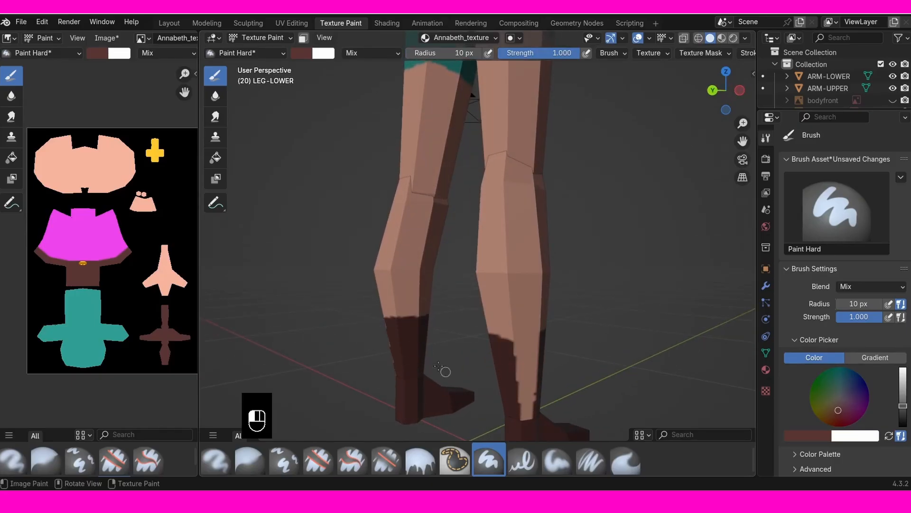
{"action": "middle_click_drag", "start_coordinate": [438, 366], "coordinate": [407, 338]}
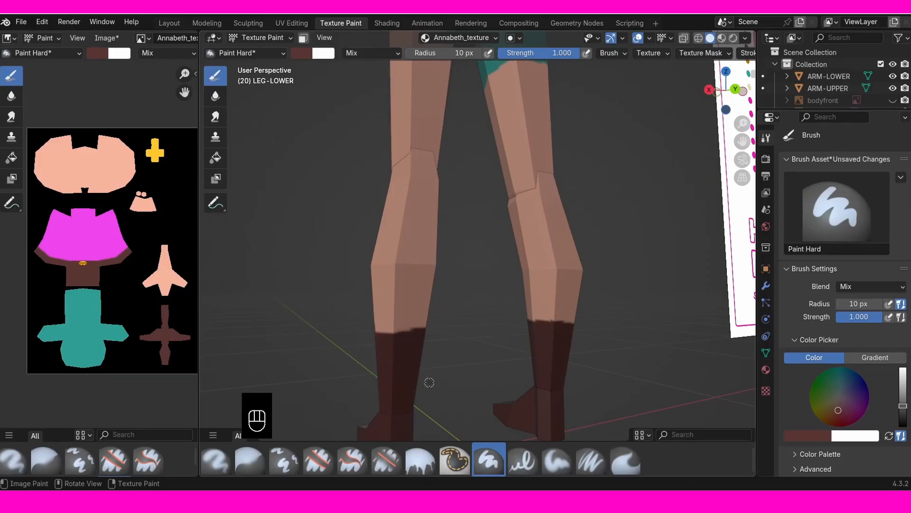
{"action": "key", "text": "KP_1"}
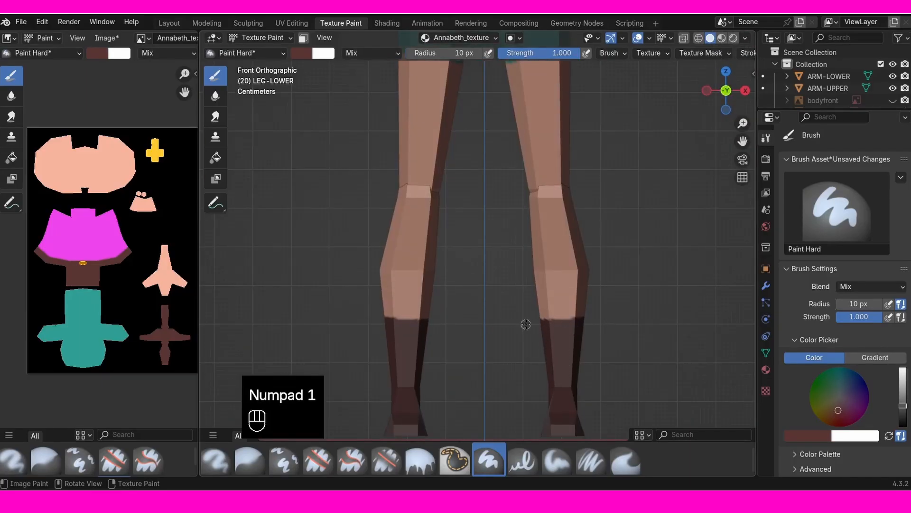
Step: Set the brush colour to white by sampling it with the eyedropper
{"action": "middle_click_drag", "start_coordinate": [676, 330], "coordinate": [670, 363], "text": "ctrl"}
{"action": "middle_click_drag", "start_coordinate": [670, 363], "coordinate": [667, 314], "text": "shift"}
{"action": "middle_click_drag", "start_coordinate": [664, 311], "coordinate": [629, 232], "text": "ctrl"}
{"action": "middle_click_drag", "start_coordinate": [629, 232], "coordinate": [518, 303], "text": "shift"}
{"action": "middle_click_drag", "start_coordinate": [518, 303], "coordinate": [472, 311], "text": "ctrl"}
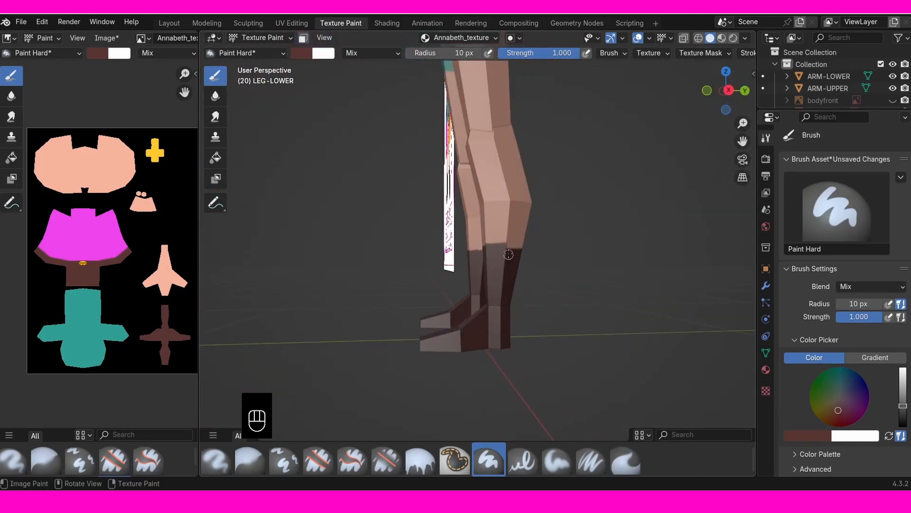
{"action": "key", "text": "KP_1"}
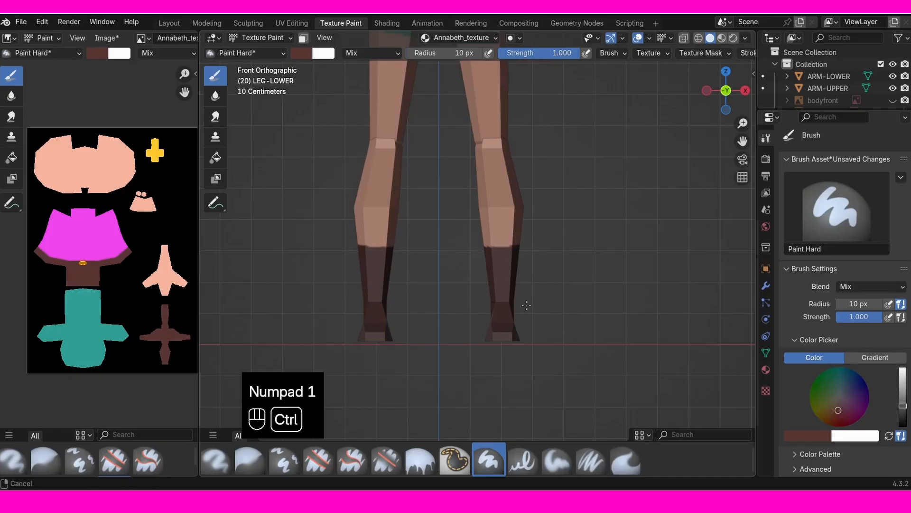
{"action": "middle_click_drag", "start_coordinate": [539, 312], "coordinate": [589, 238], "text": "ctrl"}
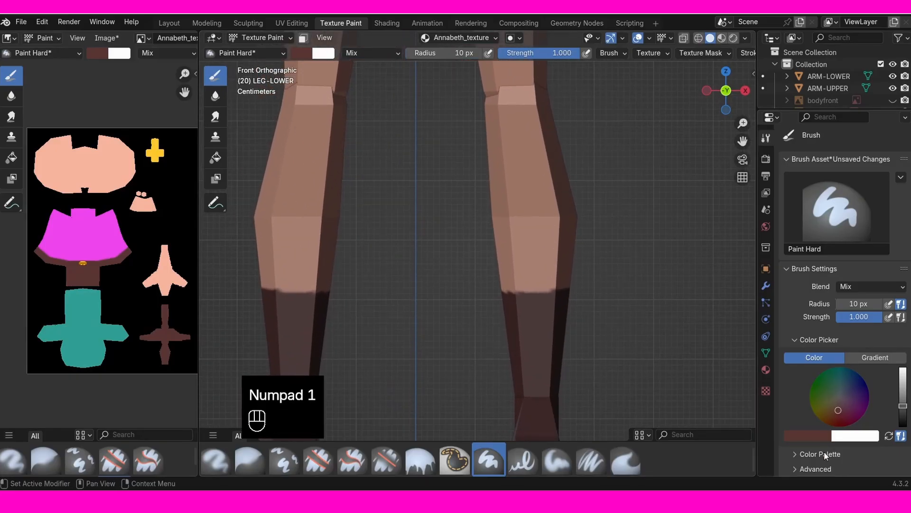
{"action": "left_click", "coordinate": [817, 434]}
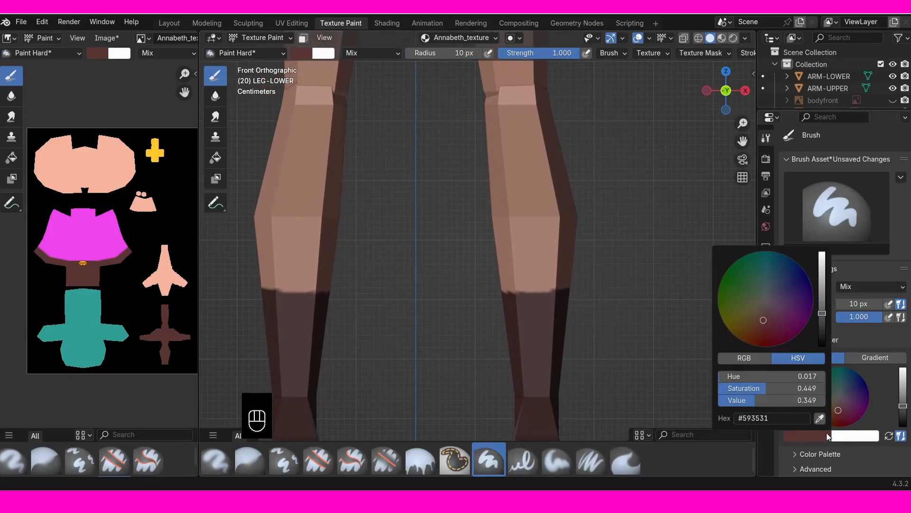
{"action": "mouse_move", "coordinate": [377, 199]}
{"action": "middle_mouse_down", "text": "ctrl"}
{"action": "mouse_move", "coordinate": [539, 301]}
{"action": "mouse_move", "coordinate": [451, 387]}
{"action": "mouse_move", "coordinate": [543, 378]}
{"action": "mouse_move", "coordinate": [448, 320]}
{"action": "mouse_move", "coordinate": [565, 264]}
{"action": "mouse_move", "coordinate": [521, 248]}
{"action": "middle_mouse_up", "text": "ctrl"}
{"action": "left_click", "coordinate": [823, 435]}
{"action": "left_click", "coordinate": [833, 420]}
{"action": "left_click", "coordinate": [362, 208]}
Step: Paint a white sock band across the front of the lower legs just above the boots, using a 17 px radius
{"action": "mouse_move", "coordinate": [496, 299]}
{"action": "middle_mouse_down", "text": "ctrl"}
{"action": "mouse_move", "coordinate": [491, 284]}
{"action": "mouse_move", "coordinate": [525, 227]}
{"action": "middle_mouse_up", "text": "ctrl"}
{"action": "middle_click_drag", "start_coordinate": [525, 228], "coordinate": [493, 262], "text": "shift"}
{"action": "middle_click_drag", "start_coordinate": [493, 262], "coordinate": [483, 250], "text": "ctrl"}
{"action": "key", "text": "d"}
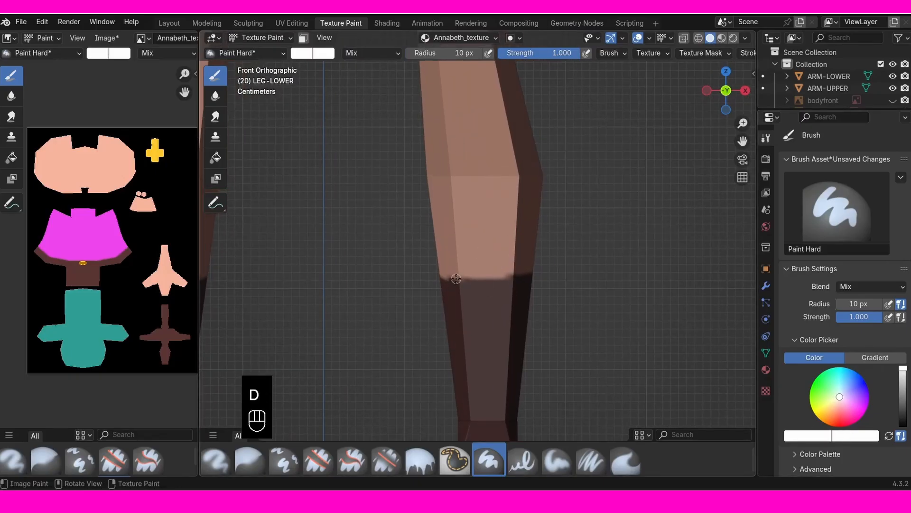
{"action": "key", "text": "f"}
{"action": "left_click", "coordinate": [436, 271]}
{"action": "left_click_drag", "start_coordinate": [429, 271], "coordinate": [559, 262]}
Step: Extend the white sock band around the sides and backs of the lower legs along the boot tops
{"action": "middle_click_drag", "start_coordinate": [559, 262], "coordinate": [434, 270]}
{"action": "mouse_move", "coordinate": [586, 266]}
{"action": "left_mouse_down"}
{"action": "mouse_move", "coordinate": [508, 264]}
{"action": "mouse_move", "coordinate": [525, 266]}
{"action": "left_mouse_up"}
{"action": "middle_click_drag", "start_coordinate": [525, 266], "coordinate": [492, 269]}
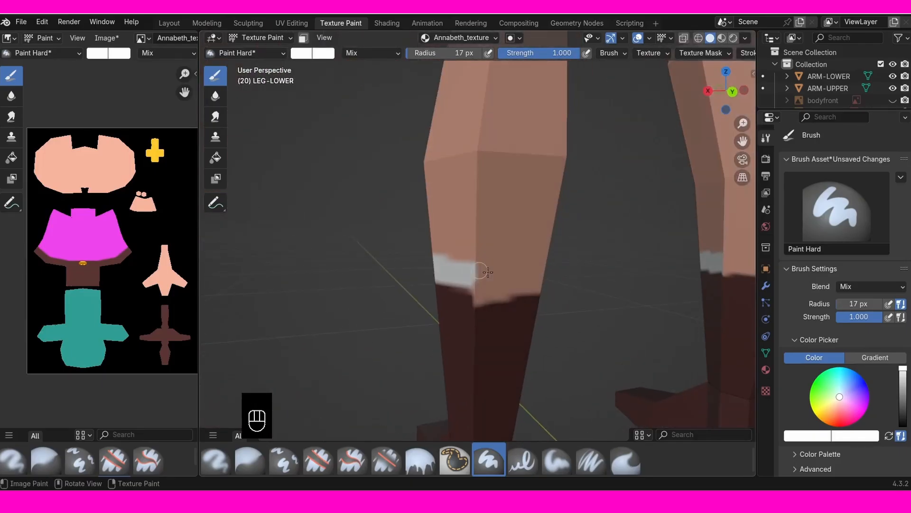
{"action": "mouse_move", "coordinate": [492, 269]}
{"action": "left_mouse_down"}
{"action": "mouse_move", "coordinate": [515, 272]}
{"action": "mouse_move", "coordinate": [467, 287]}
{"action": "mouse_move", "coordinate": [522, 289]}
{"action": "left_mouse_up"}
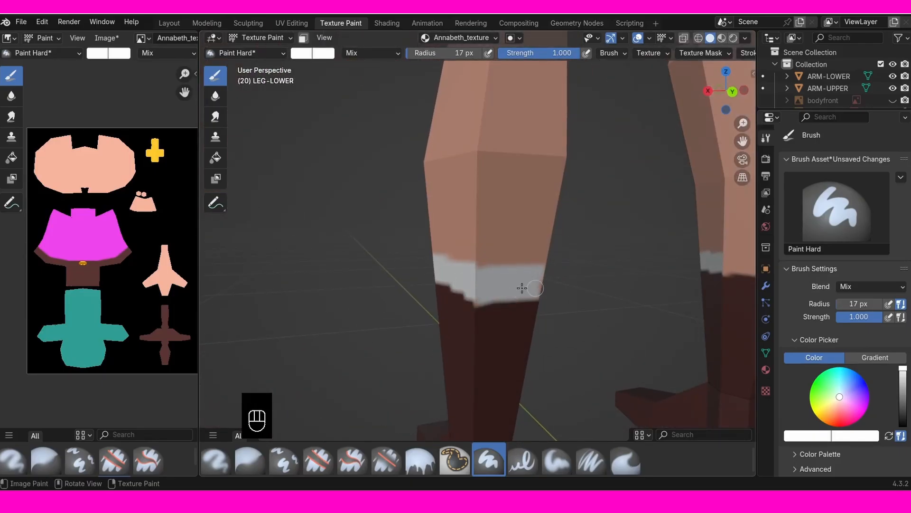
{"action": "middle_click_drag", "start_coordinate": [577, 284], "coordinate": [490, 283]}
{"action": "mouse_move", "coordinate": [491, 283]}
{"action": "left_mouse_down"}
{"action": "mouse_move", "coordinate": [472, 281]}
{"action": "mouse_move", "coordinate": [496, 264]}
{"action": "left_mouse_up"}
{"action": "middle_click_drag", "start_coordinate": [437, 289], "coordinate": [591, 252]}
{"action": "scroll", "coordinate": [403, 269], "scroll_direction": "up", "scroll_amount": 4}
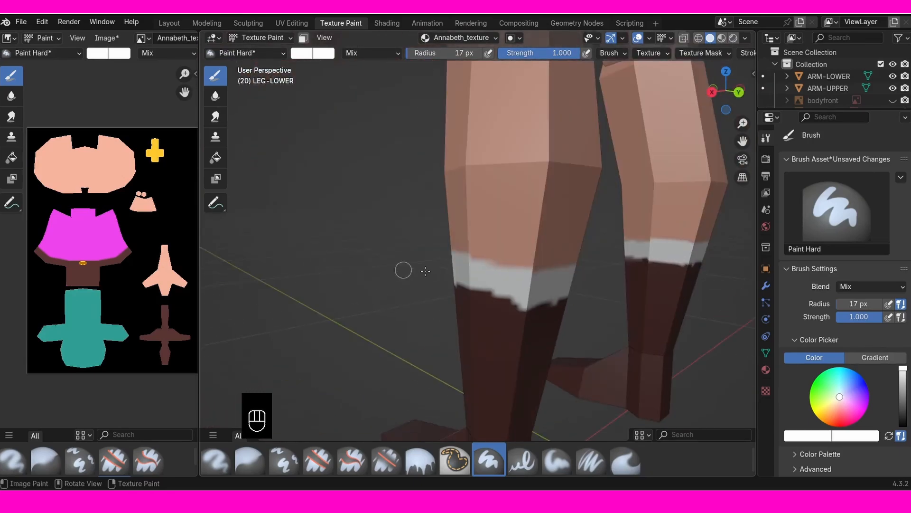
Step: Set the brush to light blue (#2CD2FF) with a 6 px radius and paint a thin stripe across the front of the white sock band
{"action": "middle_click_drag", "start_coordinate": [439, 278], "coordinate": [601, 283]}
{"action": "key", "text": "KP_1"}
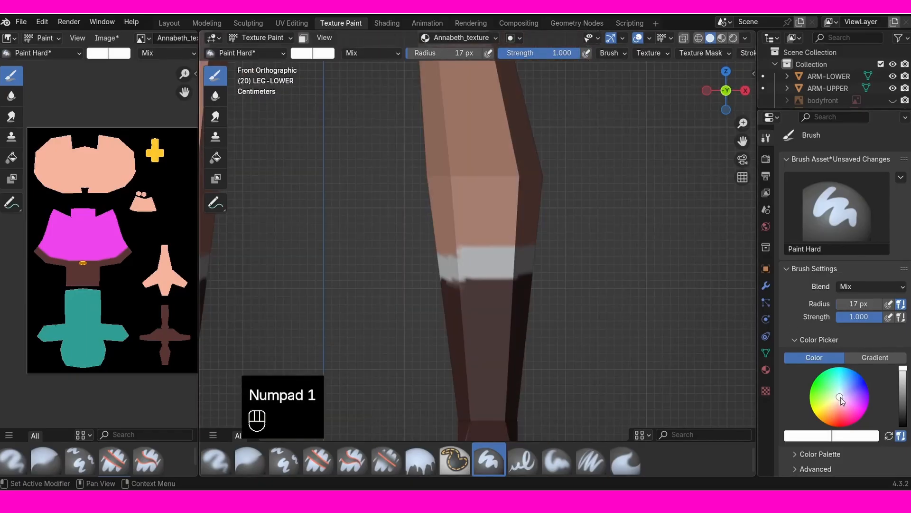
{"action": "left_click_drag", "start_coordinate": [841, 398], "coordinate": [847, 372]}
{"action": "middle_click_drag", "start_coordinate": [497, 303], "coordinate": [514, 262], "text": "ctrl"}
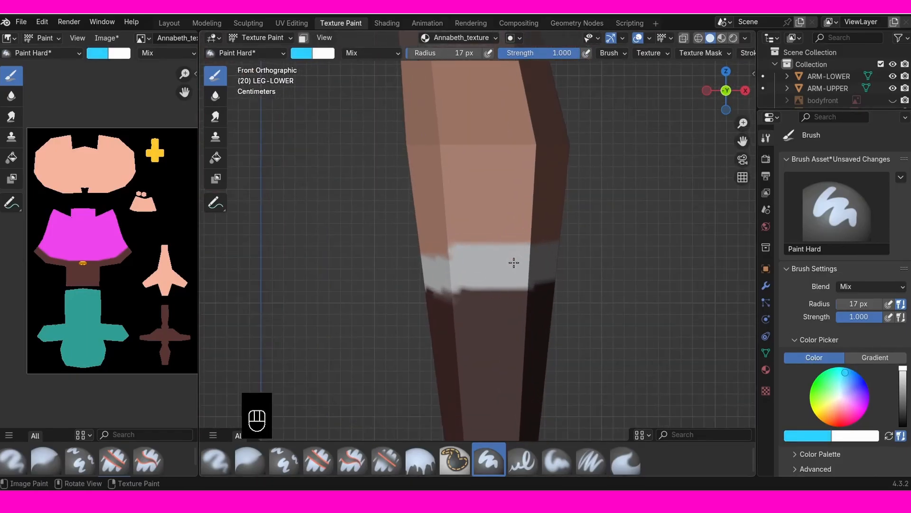
{"action": "key", "text": "f"}
{"action": "left_click", "coordinate": [507, 265]}
{"action": "key", "text": "f"}
{"action": "left_click", "coordinate": [450, 271]}
{"action": "left_click_drag", "start_coordinate": [429, 273], "coordinate": [443, 272]}
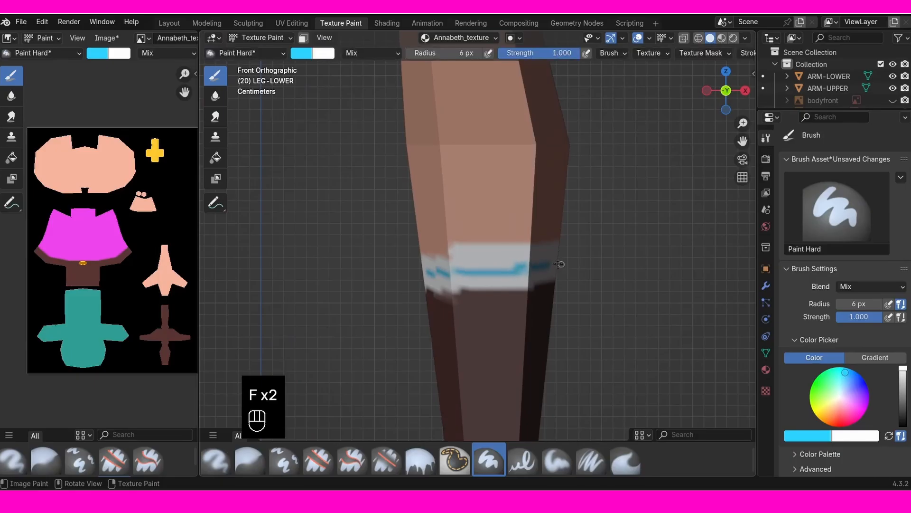
Step: Continue the light blue stripe around the sides and back of the white sock bands
{"action": "mouse_move", "coordinate": [559, 263]}
{"action": "middle_mouse_down"}
{"action": "mouse_move", "coordinate": [554, 271]}
{"action": "mouse_move", "coordinate": [536, 259]}
{"action": "middle_mouse_up"}
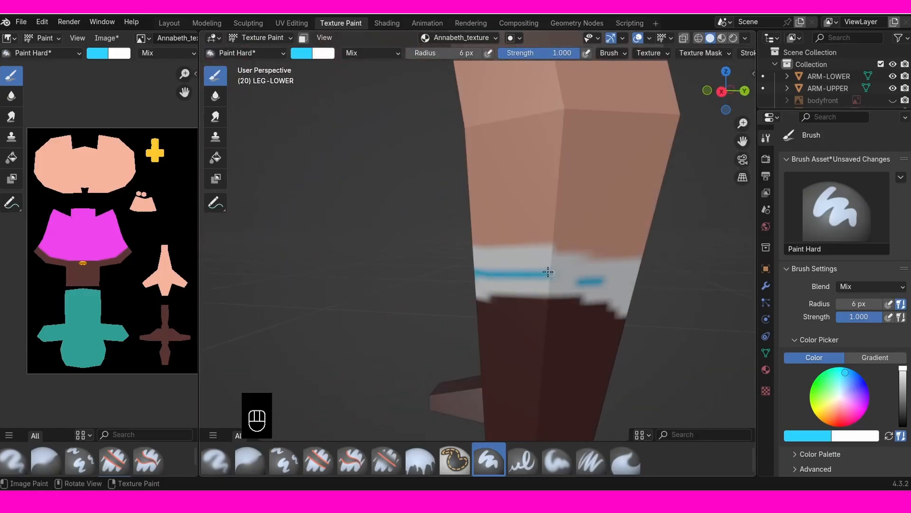
{"action": "left_click_drag", "start_coordinate": [548, 273], "coordinate": [618, 281]}
{"action": "mouse_move", "coordinate": [618, 281]}
{"action": "middle_mouse_down"}
{"action": "mouse_move", "coordinate": [596, 307]}
{"action": "mouse_move", "coordinate": [561, 282]}
{"action": "middle_mouse_up"}
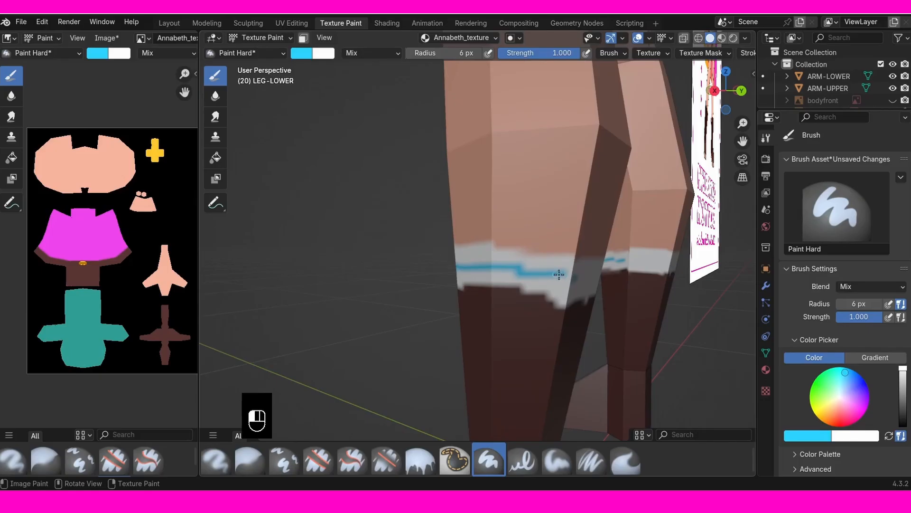
{"action": "left_click_drag", "start_coordinate": [559, 274], "coordinate": [572, 277]}
{"action": "middle_click_drag", "start_coordinate": [626, 281], "coordinate": [546, 285]}
{"action": "left_click_drag", "start_coordinate": [454, 281], "coordinate": [535, 285]}
{"action": "middle_click_drag", "start_coordinate": [544, 286], "coordinate": [463, 287]}
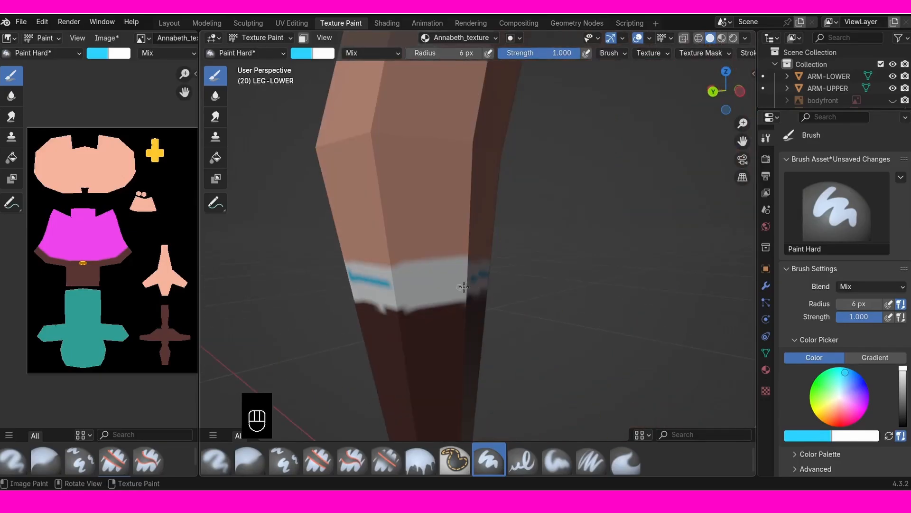
{"action": "left_click_drag", "start_coordinate": [390, 284], "coordinate": [471, 281]}
Step: Set the brush colour back to white by sampling the white background of the reference art with the eyedropper
{"action": "middle_click_drag", "start_coordinate": [514, 272], "coordinate": [537, 321], "text": "ctrl"}
{"action": "key", "text": "KP_1"}
{"action": "key", "text": "KP_1"}
{"action": "middle_click_drag", "start_coordinate": [539, 318], "coordinate": [485, 272], "text": "ctrl"}
{"action": "middle_click_drag", "start_coordinate": [321, 248], "coordinate": [447, 256], "text": "shift"}
{"action": "left_click", "coordinate": [799, 435]}
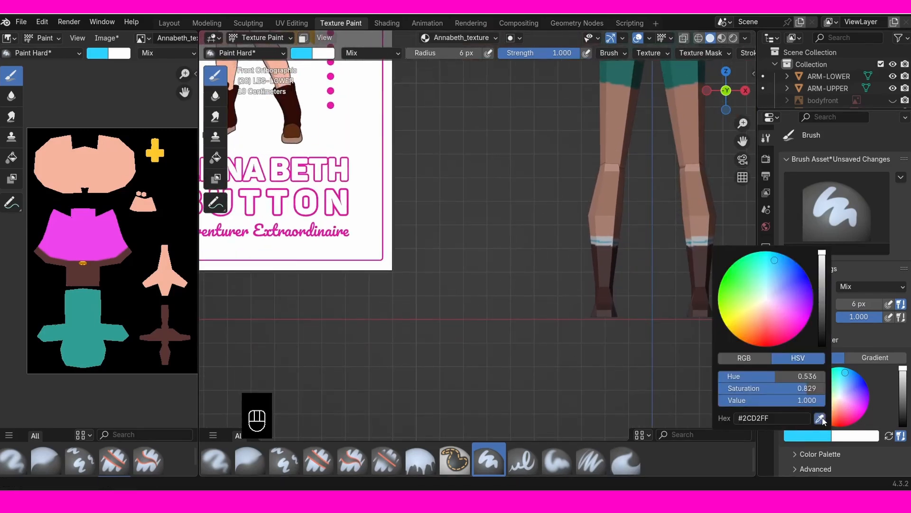
{"action": "left_click", "coordinate": [821, 419]}
{"action": "left_click", "coordinate": [380, 198]}
Step: Enlarge the object list area so that all objects in the collection are shown
{"action": "mouse_move", "coordinate": [427, 309]}
{"action": "middle_mouse_down", "text": "shift"}
{"action": "mouse_move", "coordinate": [351, 309]}
{"action": "mouse_move", "coordinate": [437, 331]}
{"action": "mouse_move", "coordinate": [468, 269]}
{"action": "middle_mouse_up", "text": "shift"}
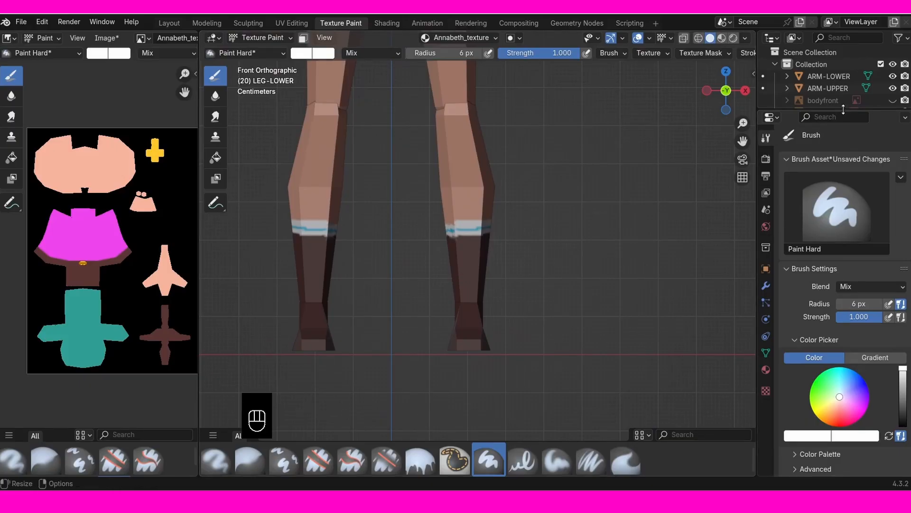
{"action": "left_click_drag", "start_coordinate": [843, 109], "coordinate": [844, 293]}
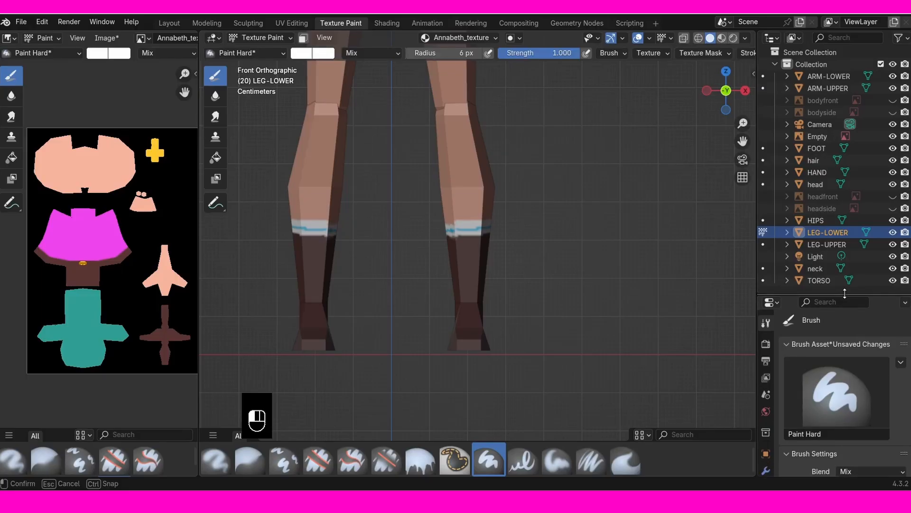
{"action": "middle_click_drag", "start_coordinate": [479, 311], "coordinate": [532, 243], "text": "shift"}
{"action": "middle_click_drag", "start_coordinate": [532, 243], "coordinate": [541, 188], "text": "ctrl"}
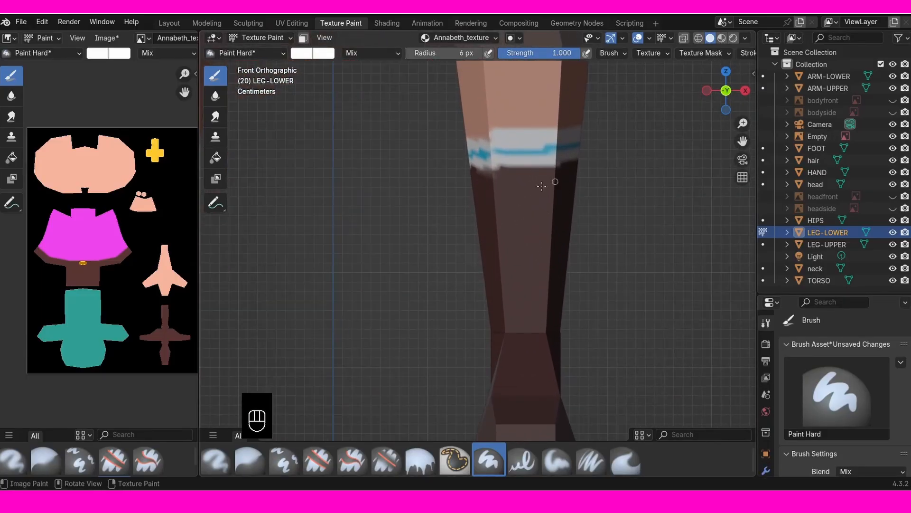
{"action": "key", "text": "f"}
{"action": "left_click", "coordinate": [507, 210]}
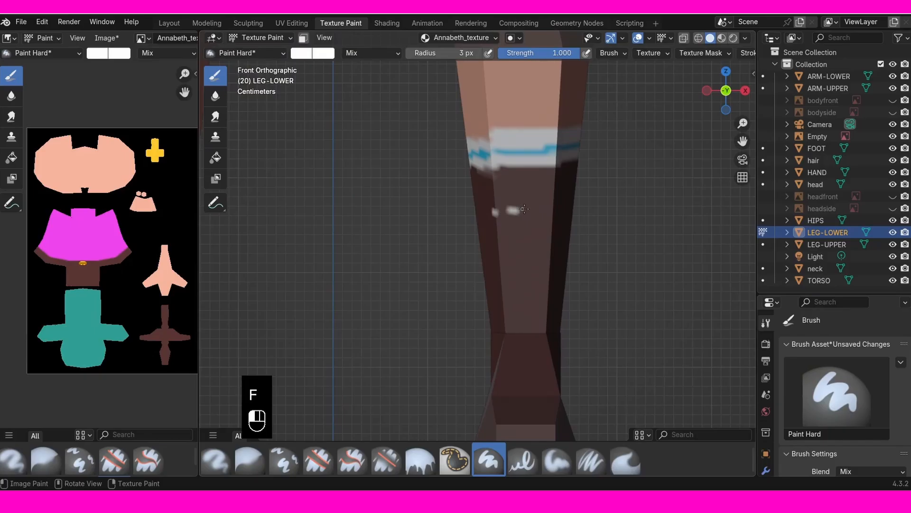
{"action": "key", "text": "f"}
{"action": "left_click", "coordinate": [526, 212]}
{"action": "left_click_drag", "start_coordinate": [495, 213], "coordinate": [554, 212]}
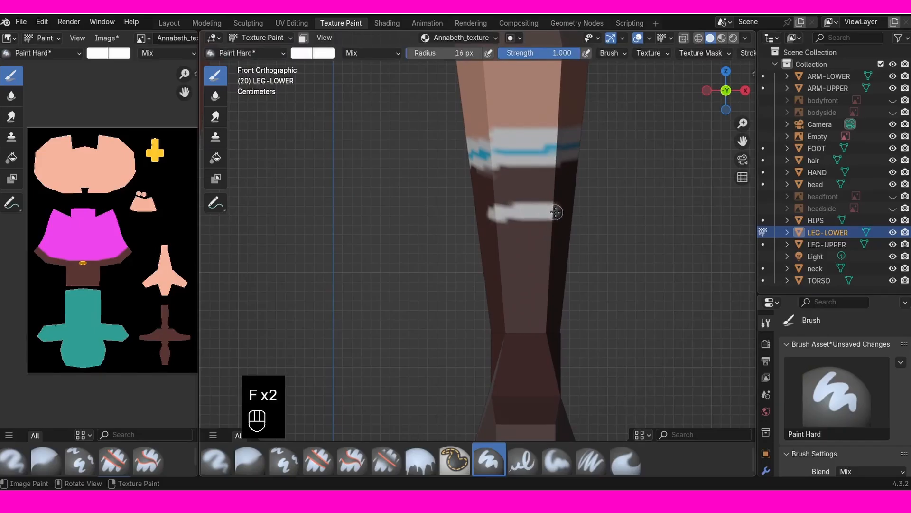
{"action": "key", "text": "ctrl+z"}
Step: Paint four horizontal white lace strips down the front of the boot shaft using an 11 px brush radius
{"action": "key", "text": "f"}
{"action": "left_click", "coordinate": [539, 210]}
{"action": "left_click_drag", "start_coordinate": [495, 213], "coordinate": [565, 209]}
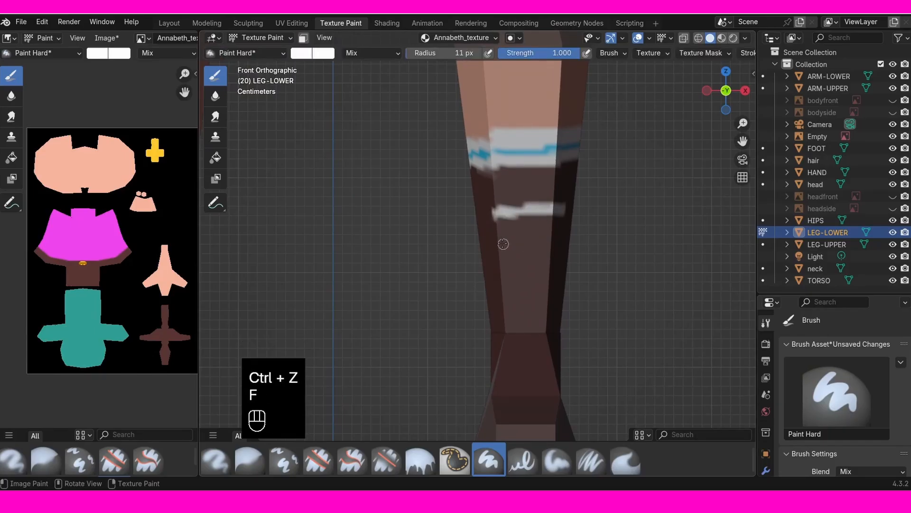
{"action": "key", "text": "ctrl+z"}
{"action": "left_click_drag", "start_coordinate": [489, 214], "coordinate": [554, 214]}
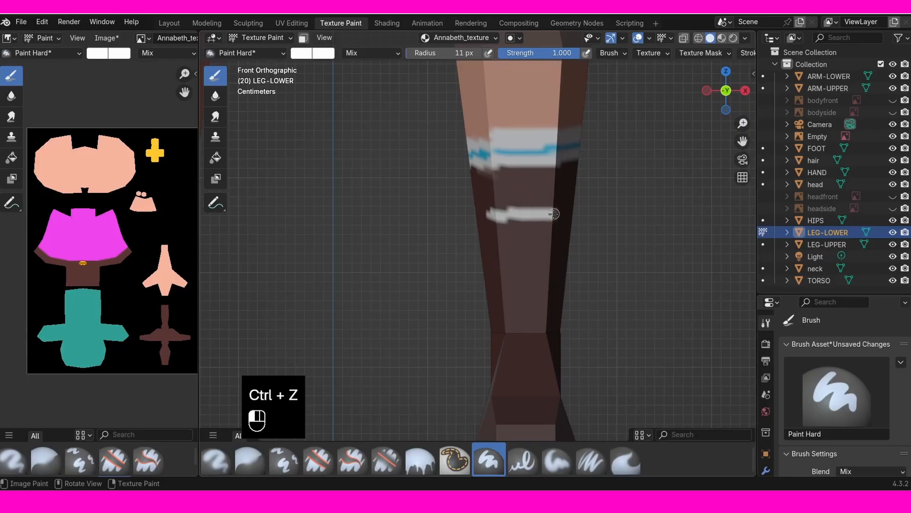
{"action": "left_click_drag", "start_coordinate": [493, 242], "coordinate": [559, 241]}
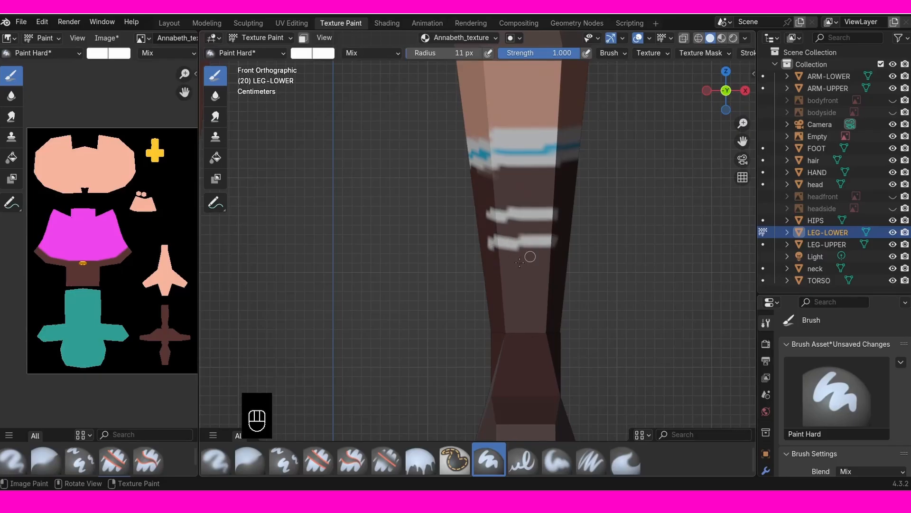
{"action": "left_click_drag", "start_coordinate": [495, 268], "coordinate": [554, 266]}
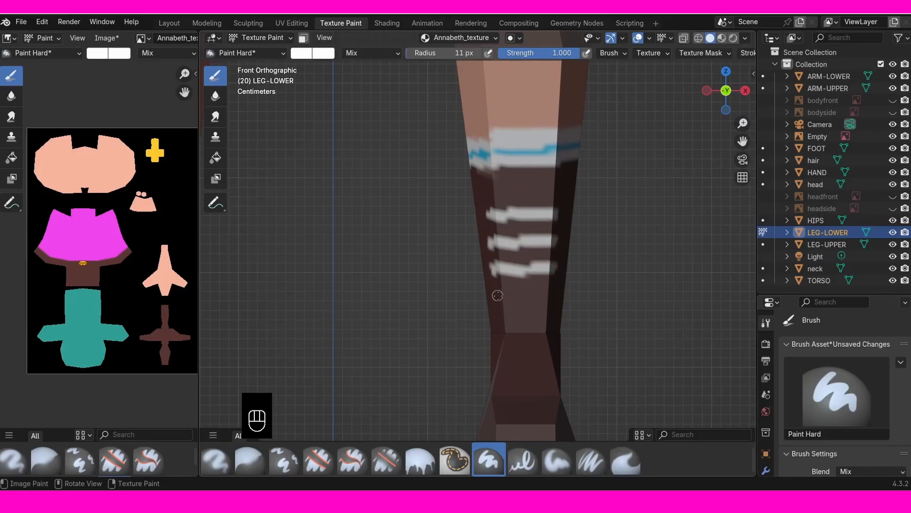
{"action": "left_click_drag", "start_coordinate": [497, 295], "coordinate": [549, 294]}
Step: Leave texture painting on the lower legs and make the FOOT object active in Texture Paint mode
{"action": "mouse_move", "coordinate": [570, 287]}
{"action": "middle_mouse_down"}
{"action": "mouse_move", "coordinate": [380, 180]}
{"action": "mouse_move", "coordinate": [299, 97]}
{"action": "middle_mouse_up"}
{"action": "left_click", "coordinate": [261, 37]}
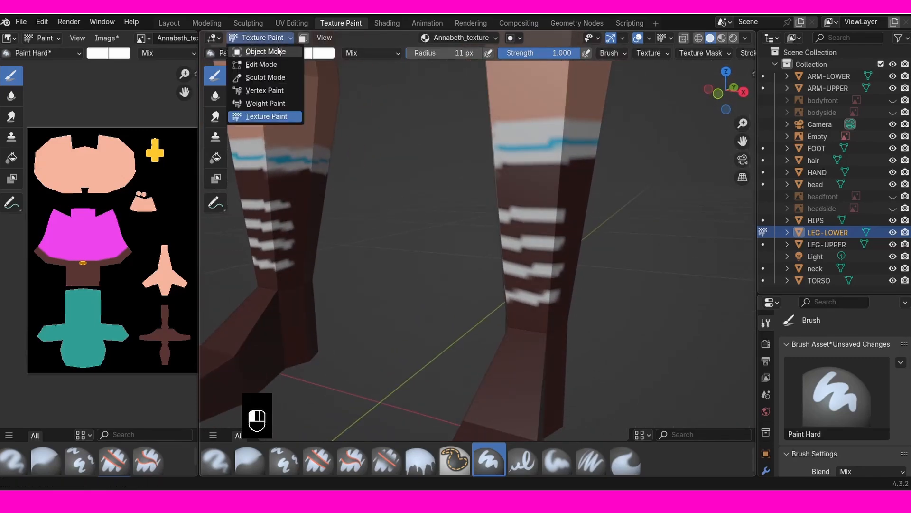
{"action": "left_click", "coordinate": [279, 51]}
{"action": "left_click", "coordinate": [534, 385]}
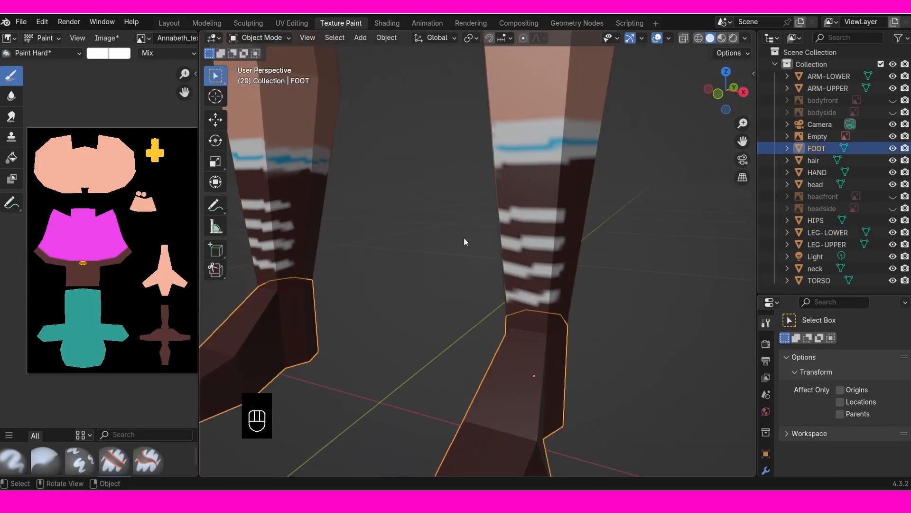
{"action": "left_click", "coordinate": [280, 39]}
{"action": "left_click", "coordinate": [278, 118]}
Step: Paint white lace strips across the top of the foot, continuing the boot lacing towards the toe with an 11 px radius
{"action": "middle_click_drag", "start_coordinate": [493, 297], "coordinate": [507, 353]}
{"action": "middle_click_drag", "start_coordinate": [507, 354], "coordinate": [509, 292], "text": "shift"}
{"action": "key", "text": "f"}
{"action": "mouse_move", "coordinate": [499, 279]}
{"action": "left_mouse_down"}
{"action": "mouse_move", "coordinate": [527, 284]}
{"action": "mouse_move", "coordinate": [531, 311]}
{"action": "left_mouse_up"}
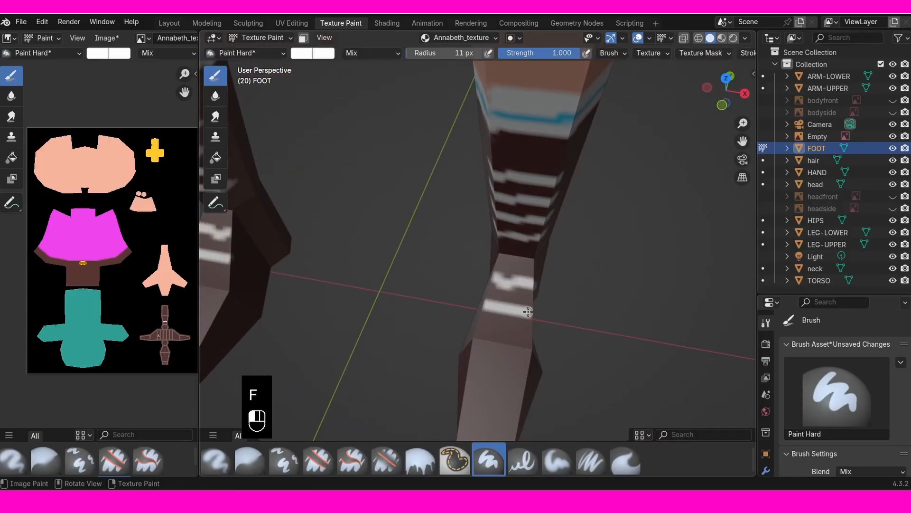
{"action": "mouse_move", "coordinate": [476, 332]}
{"action": "left_mouse_down"}
{"action": "mouse_move", "coordinate": [524, 343]}
{"action": "mouse_move", "coordinate": [521, 366]}
{"action": "left_mouse_up"}
{"action": "middle_click_drag", "start_coordinate": [536, 319], "coordinate": [517, 346], "text": "ctrl"}
{"action": "mouse_move", "coordinate": [518, 346]}
{"action": "middle_mouse_down"}
{"action": "mouse_move", "coordinate": [585, 297]}
{"action": "mouse_move", "coordinate": [468, 304]}
{"action": "middle_mouse_up"}
{"action": "middle_click_drag", "start_coordinate": [467, 304], "coordinate": [556, 287], "text": "ctrl"}
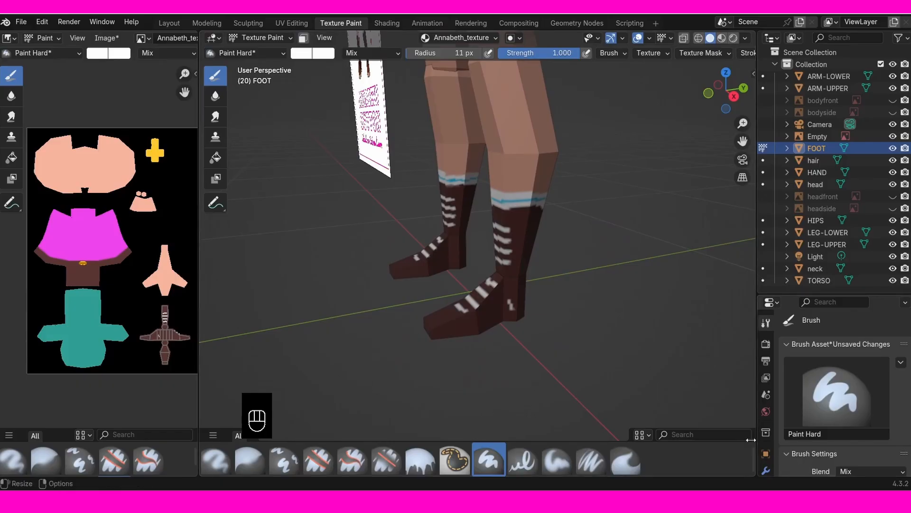
Step: Try to sample the boot's dark brown from the foot in the 3D view with the eyedropper
{"action": "scroll", "coordinate": [835, 389], "scroll_direction": "down", "scroll_amount": 7}
{"action": "mouse_move", "coordinate": [594, 319]}
{"action": "middle_mouse_down", "text": "ctrl"}
{"action": "mouse_move", "coordinate": [532, 331]}
{"action": "mouse_move", "coordinate": [545, 347]}
{"action": "mouse_move", "coordinate": [549, 290]}
{"action": "middle_mouse_up", "text": "ctrl"}
{"action": "scroll", "coordinate": [816, 439], "scroll_direction": "down", "scroll_amount": 5}
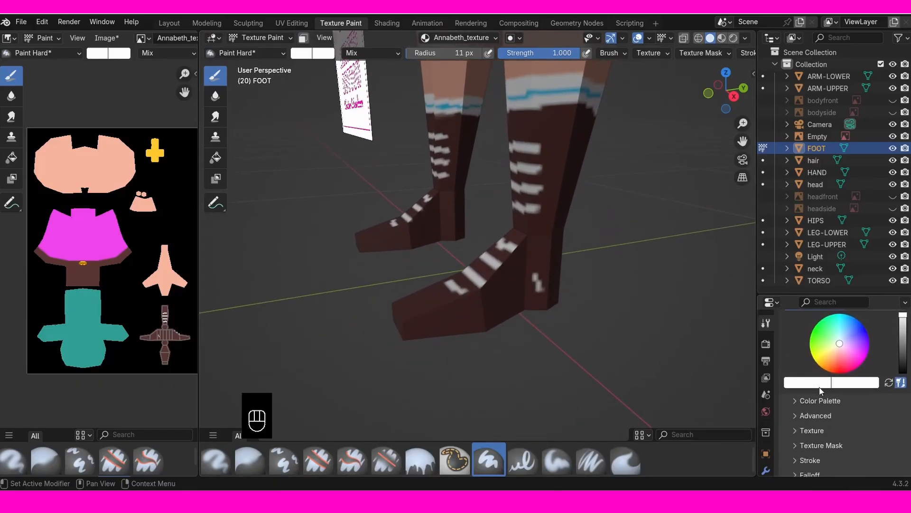
{"action": "left_click", "coordinate": [821, 385]}
{"action": "left_click", "coordinate": [819, 366]}
{"action": "left_click", "coordinate": [551, 332]}
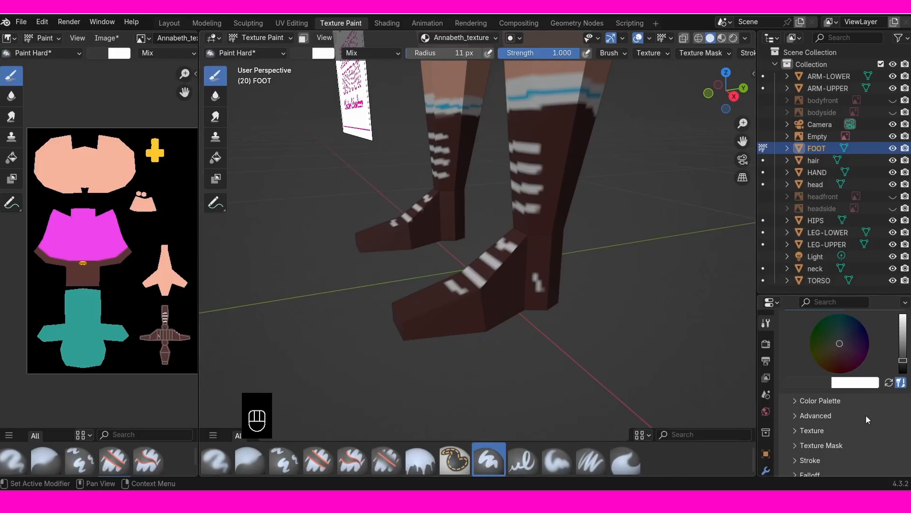
{"action": "left_click", "coordinate": [824, 382]}
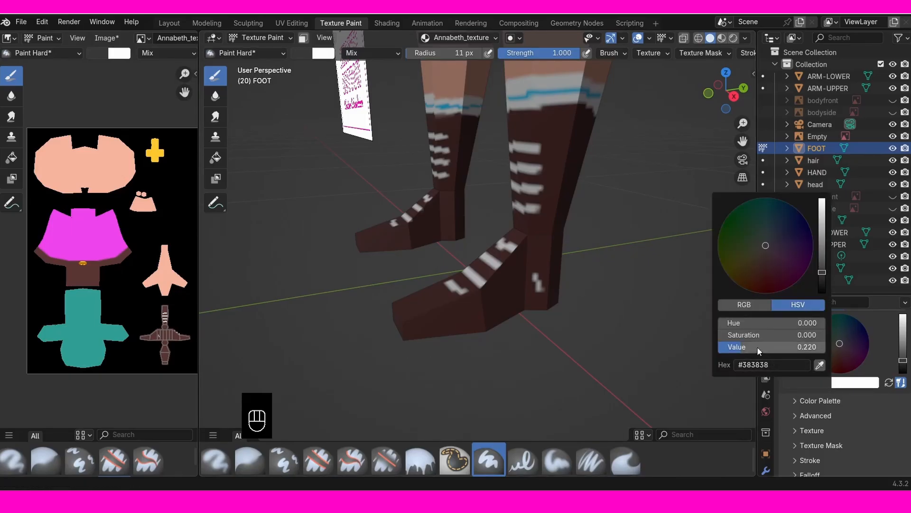
{"action": "left_click", "coordinate": [819, 364]}
{"action": "left_click", "coordinate": [461, 317]}
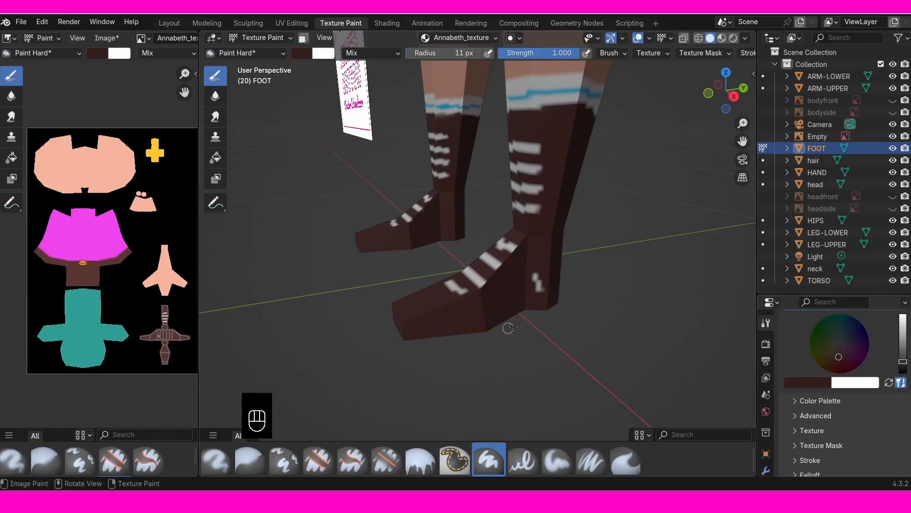
Step: Sample the boot brown from the foot's area of the texture image and paint over the stray white mark beside the ankle
{"action": "middle_click_drag", "start_coordinate": [155, 358], "coordinate": [147, 216], "text": "shift"}
{"action": "middle_click_drag", "start_coordinate": [169, 286], "coordinate": [126, 220], "text": "shift"}
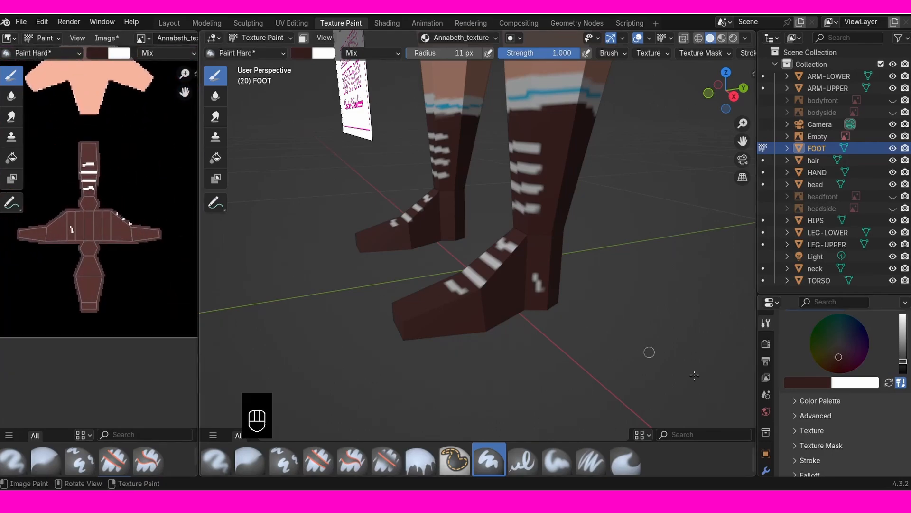
{"action": "left_click", "coordinate": [806, 382]}
{"action": "left_click", "coordinate": [820, 365]}
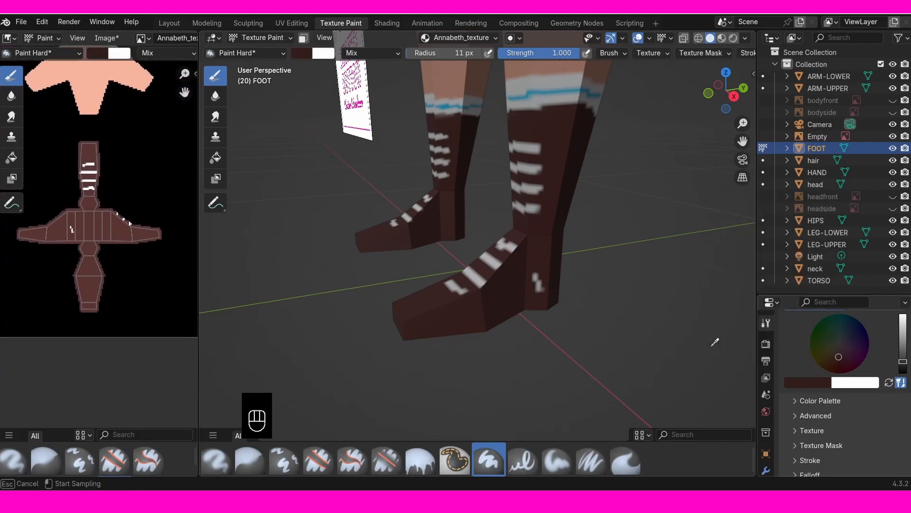
{"action": "left_click", "coordinate": [101, 287]}
{"action": "scroll", "coordinate": [546, 294], "scroll_direction": "up", "scroll_amount": 2}
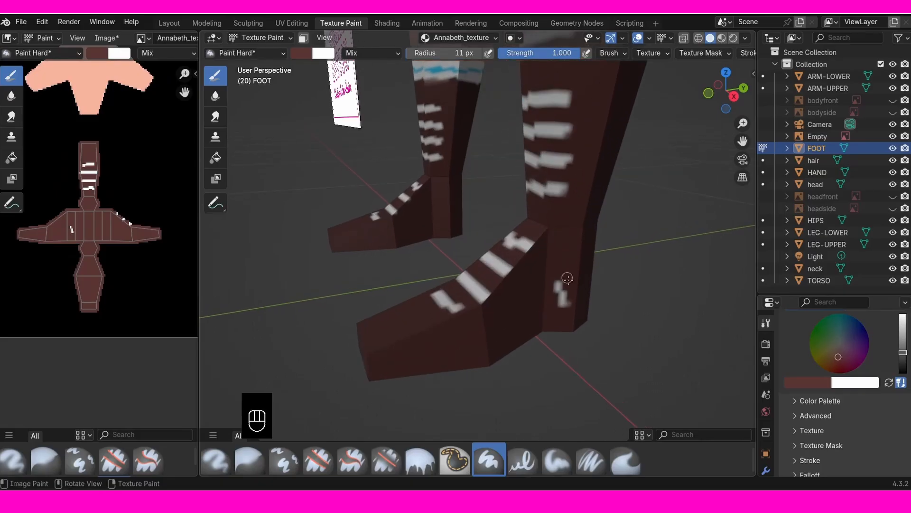
{"action": "left_click_drag", "start_coordinate": [567, 277], "coordinate": [565, 305]}
Step: Widen the image editor and fit the entire character texture in it
{"action": "mouse_move", "coordinate": [572, 262]}
{"action": "middle_mouse_down", "text": "ctrl"}
{"action": "mouse_move", "coordinate": [568, 334]}
{"action": "mouse_move", "coordinate": [551, 323]}
{"action": "mouse_move", "coordinate": [546, 351]}
{"action": "middle_mouse_up", "text": "ctrl"}
{"action": "mouse_move", "coordinate": [512, 274]}
{"action": "middle_mouse_down"}
{"action": "mouse_move", "coordinate": [550, 278]}
{"action": "mouse_move", "coordinate": [536, 308]}
{"action": "middle_mouse_up"}
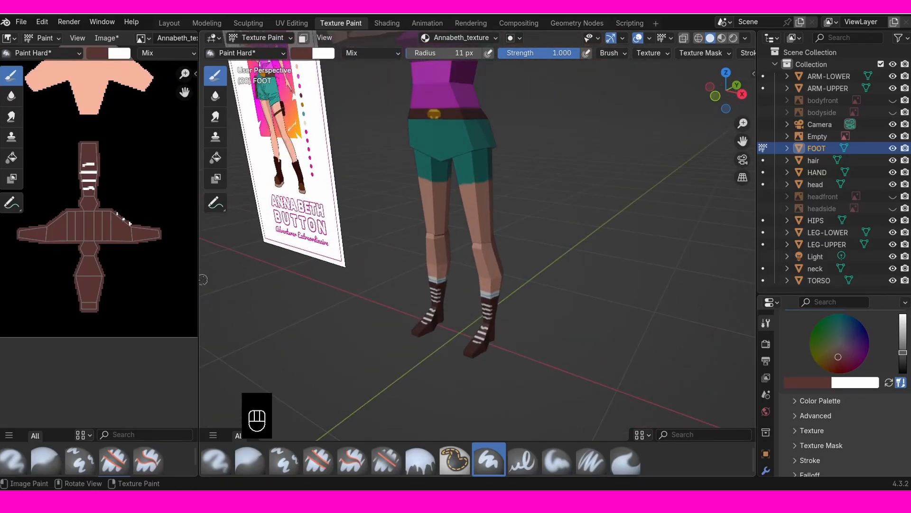
{"action": "left_click_drag", "start_coordinate": [199, 283], "coordinate": [307, 289]}
{"action": "middle_click_drag", "start_coordinate": [228, 219], "coordinate": [241, 285], "text": "shift"}
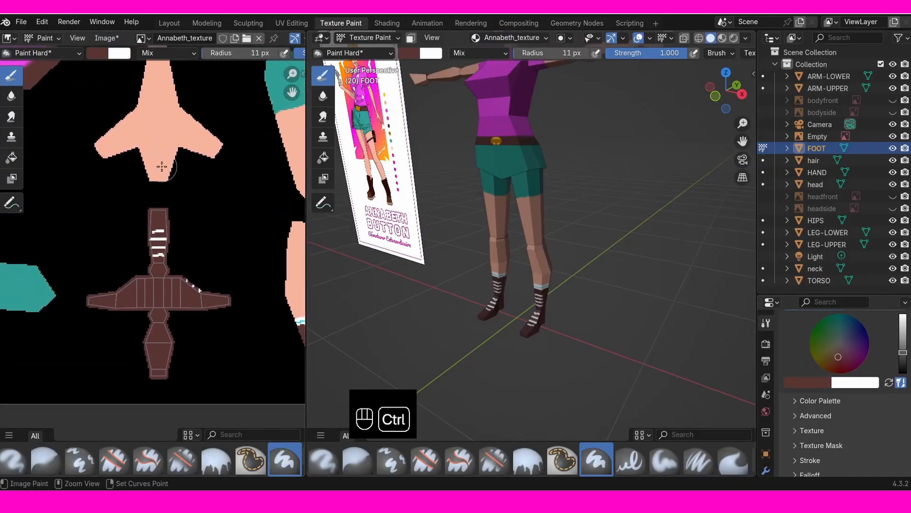
{"action": "middle_click_drag", "start_coordinate": [162, 167], "coordinate": [168, 242], "text": "ctrl"}
Step: Save the painted texture image as Annabeth_texture.png in PNG format in the Recordings_files folder
{"action": "left_click", "coordinate": [112, 40]}
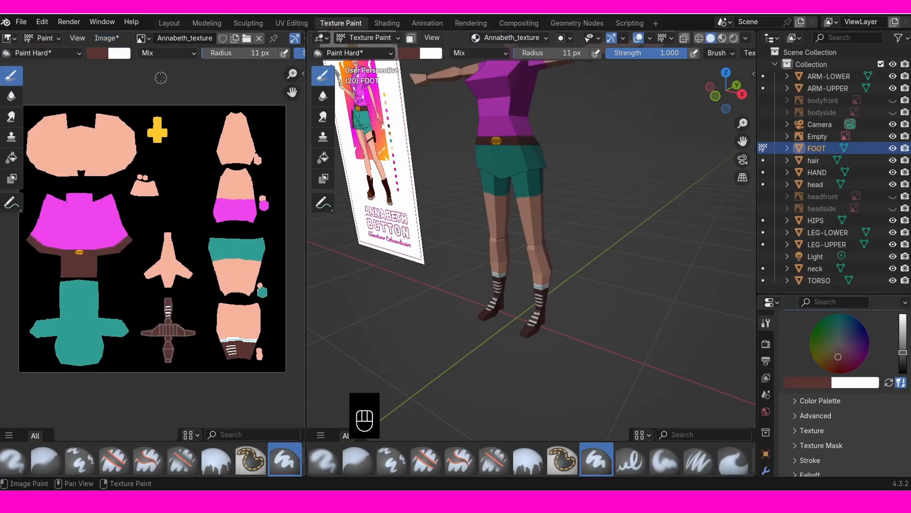
{"action": "left_click", "coordinate": [109, 41]}
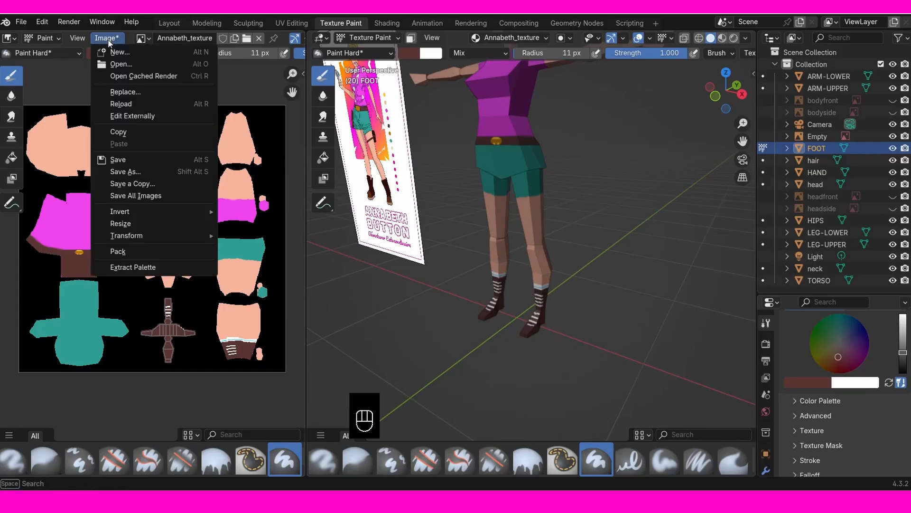
{"action": "left_click", "coordinate": [152, 170]}
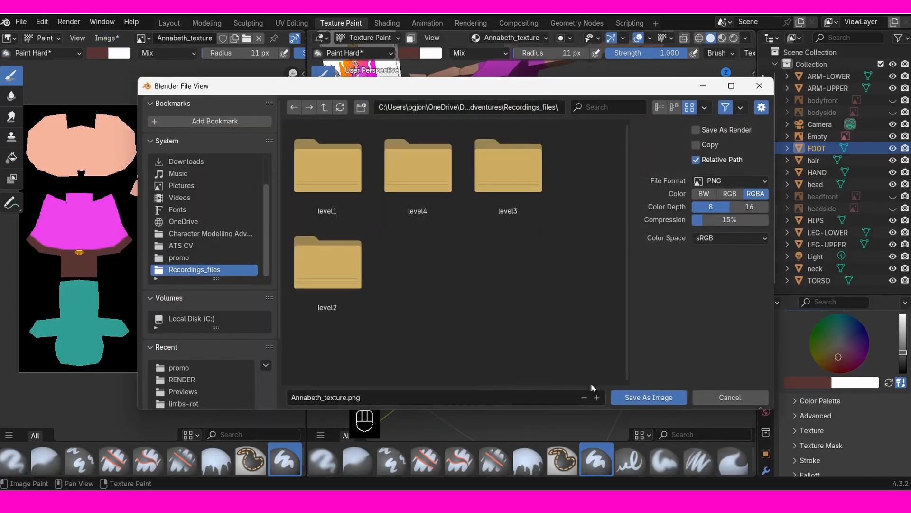
{"action": "left_click", "coordinate": [649, 398]}
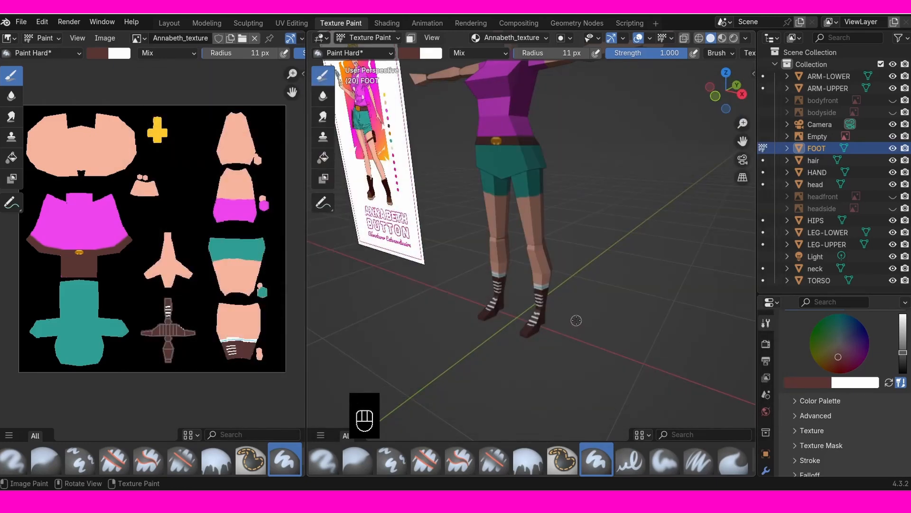
Step: Return to Object Mode and show the full character from the front beside the reference art
{"action": "key", "text": "KP_1"}
{"action": "left_click", "coordinate": [373, 40]}
{"action": "left_click", "coordinate": [375, 48]}
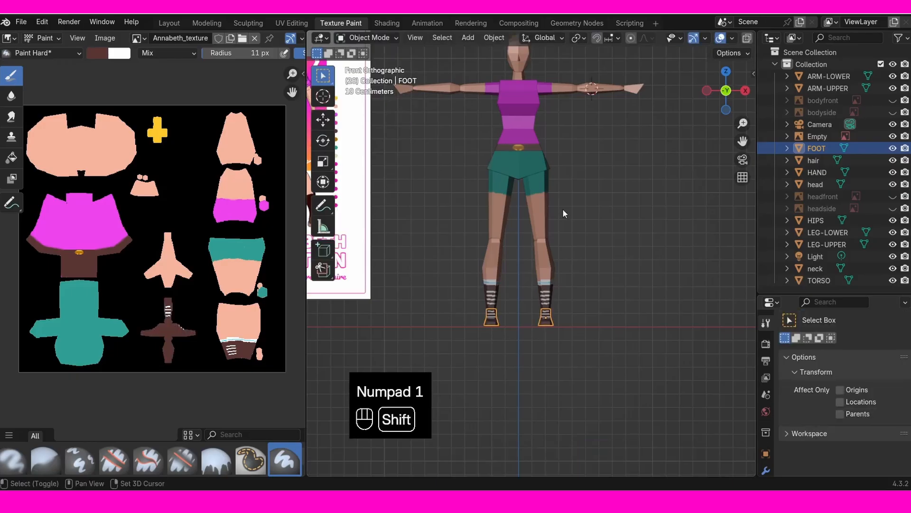
{"action": "middle_click_drag", "start_coordinate": [563, 209], "coordinate": [587, 262], "text": "shift"}
{"action": "middle_click_drag", "start_coordinate": [422, 266], "coordinate": [621, 260], "text": "shift"}
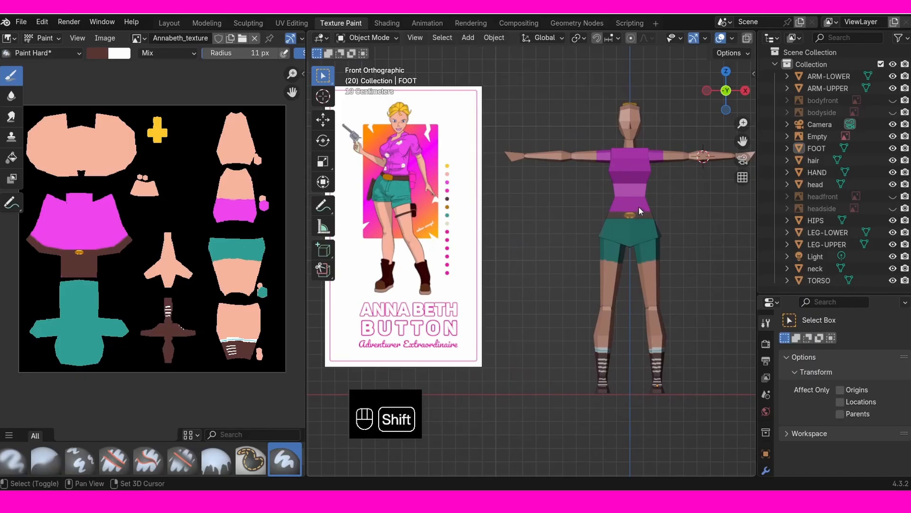
Step: Select the character's head and switch it to Texture Paint mode
{"action": "middle_click_drag", "start_coordinate": [639, 211], "coordinate": [564, 180]}
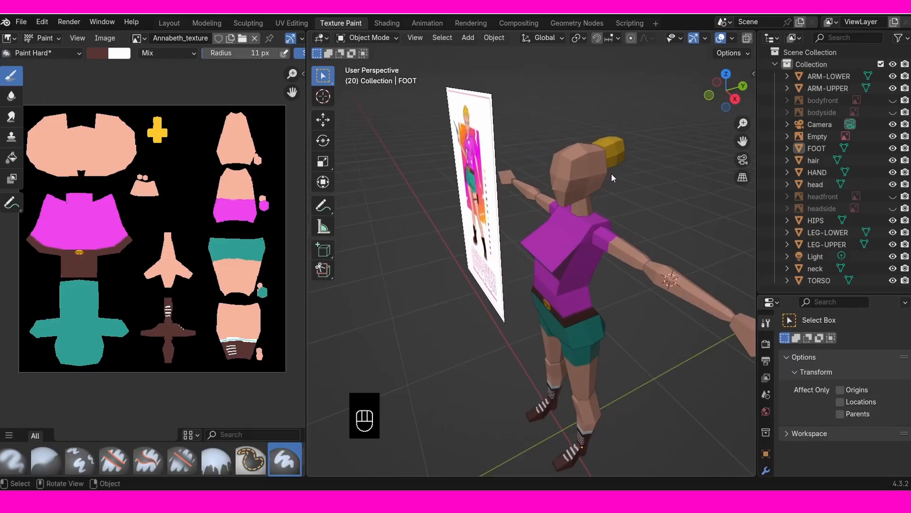
{"action": "key", "text": "KP_1"}
{"action": "middle_click_drag", "start_coordinate": [616, 201], "coordinate": [602, 228], "text": "shift"}
{"action": "middle_click_drag", "start_coordinate": [605, 224], "coordinate": [566, 252], "text": "shift"}
{"action": "middle_click_drag", "start_coordinate": [566, 257], "coordinate": [576, 205], "text": "ctrl"}
{"action": "middle_click_drag", "start_coordinate": [632, 220], "coordinate": [596, 247], "text": "shift"}
{"action": "middle_click_drag", "start_coordinate": [612, 248], "coordinate": [571, 272]}
{"action": "left_click", "coordinate": [557, 243]}
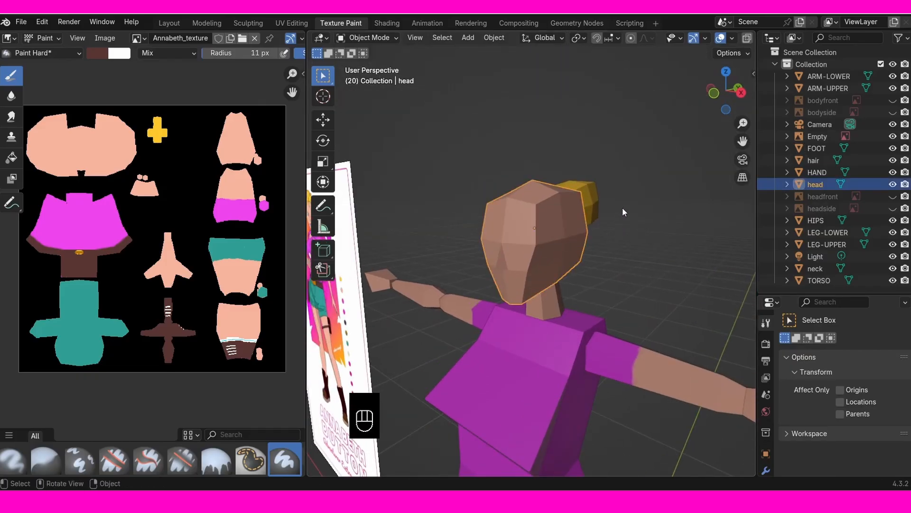
{"action": "left_click", "coordinate": [387, 38]}
{"action": "left_click", "coordinate": [394, 117]}
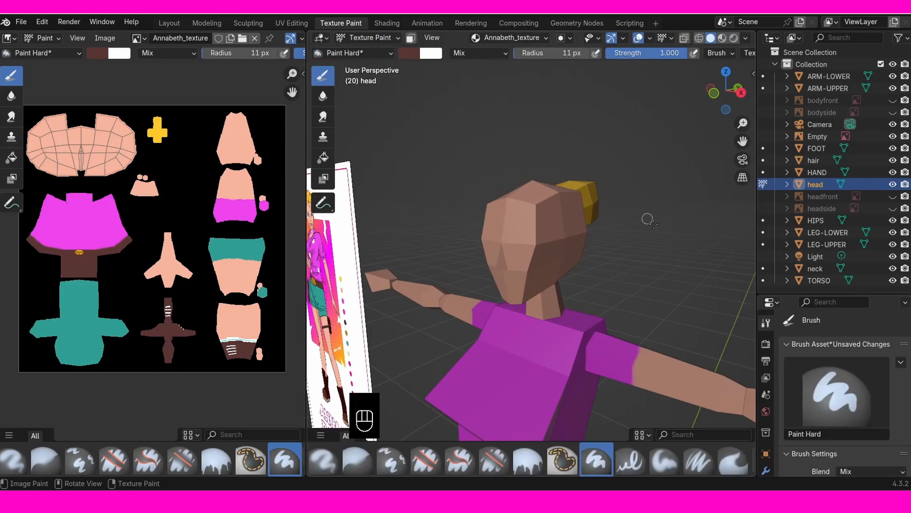
Step: Sample the yellow of the cross-shaped hair island in the texture image as the brush color
{"action": "middle_click_drag", "start_coordinate": [144, 153], "coordinate": [152, 270], "text": "shift"}
{"action": "mouse_move", "coordinate": [163, 298]}
{"action": "middle_mouse_down", "text": "ctrl"}
{"action": "mouse_move", "coordinate": [200, 216]}
{"action": "mouse_move", "coordinate": [188, 249]}
{"action": "middle_mouse_up", "text": "ctrl"}
{"action": "middle_click_drag", "start_coordinate": [174, 299], "coordinate": [192, 247], "text": "ctrl"}
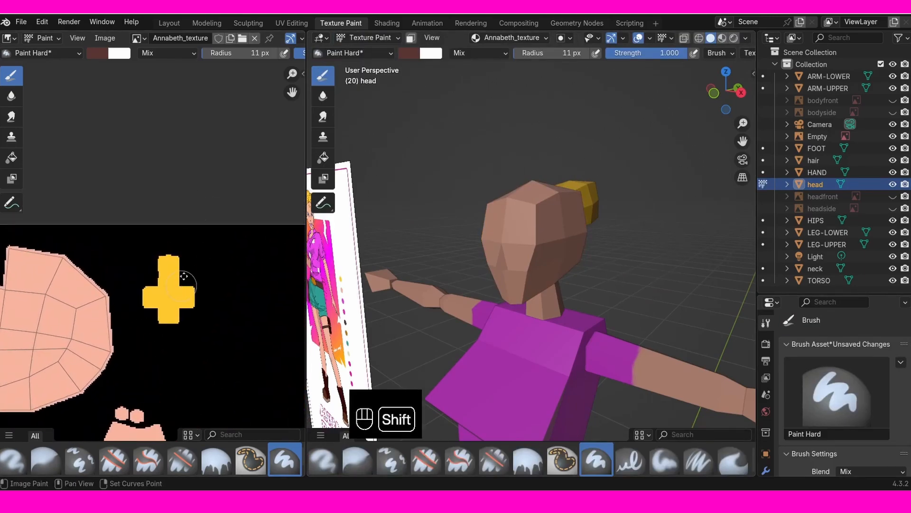
{"action": "middle_click_drag", "start_coordinate": [189, 281], "coordinate": [199, 223], "text": "shift"}
{"action": "middle_click_drag", "start_coordinate": [820, 388], "coordinate": [824, 269]}
{"action": "scroll", "coordinate": [824, 285], "scroll_direction": "down", "scroll_amount": 1}
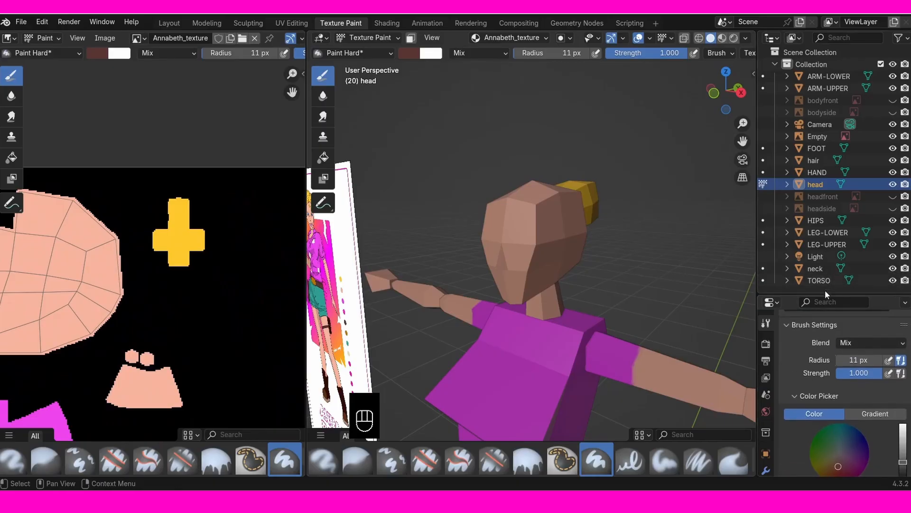
{"action": "left_click_drag", "start_coordinate": [824, 295], "coordinate": [825, 162]}
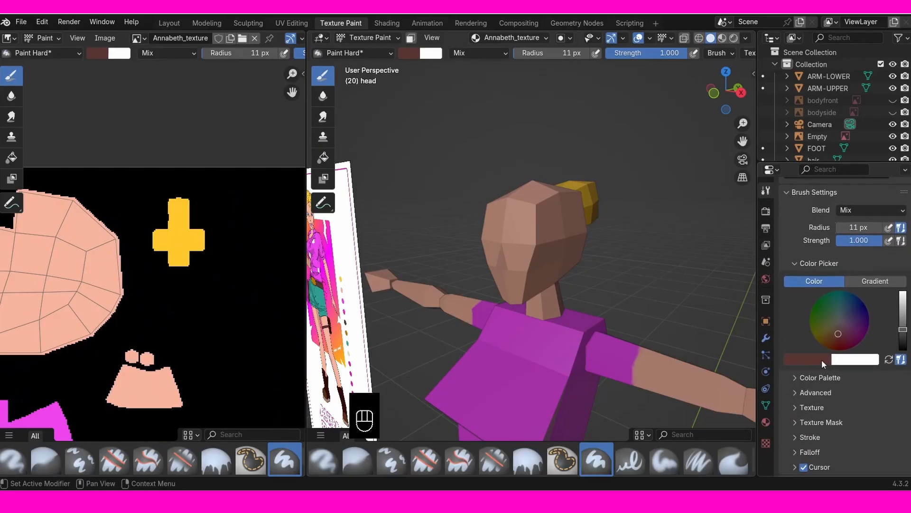
{"action": "left_click", "coordinate": [821, 362]}
{"action": "left_click", "coordinate": [822, 339]}
{"action": "left_click", "coordinate": [203, 233]}
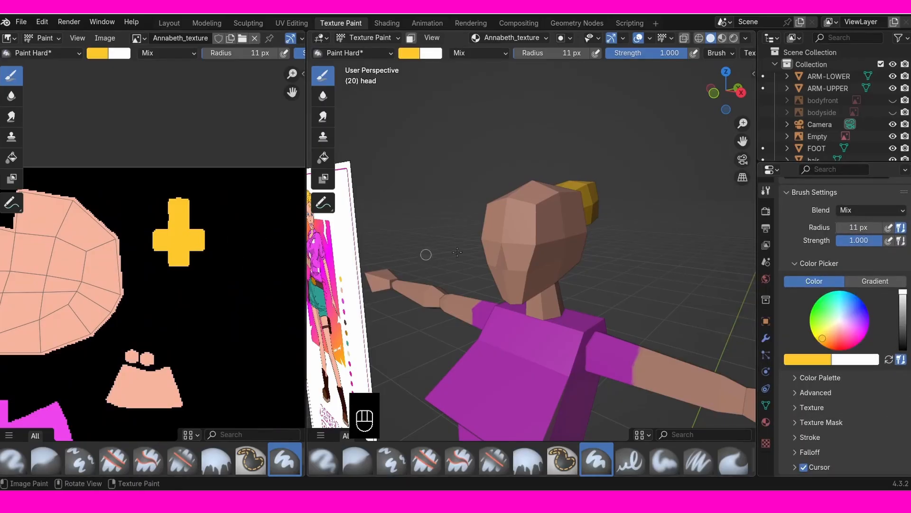
Step: Set the brush radius to 8 px and try a yellow hairline stroke on the forehead, following the reference art
{"action": "middle_click_drag", "start_coordinate": [565, 246], "coordinate": [525, 204]}
{"action": "key", "text": "KP_3"}
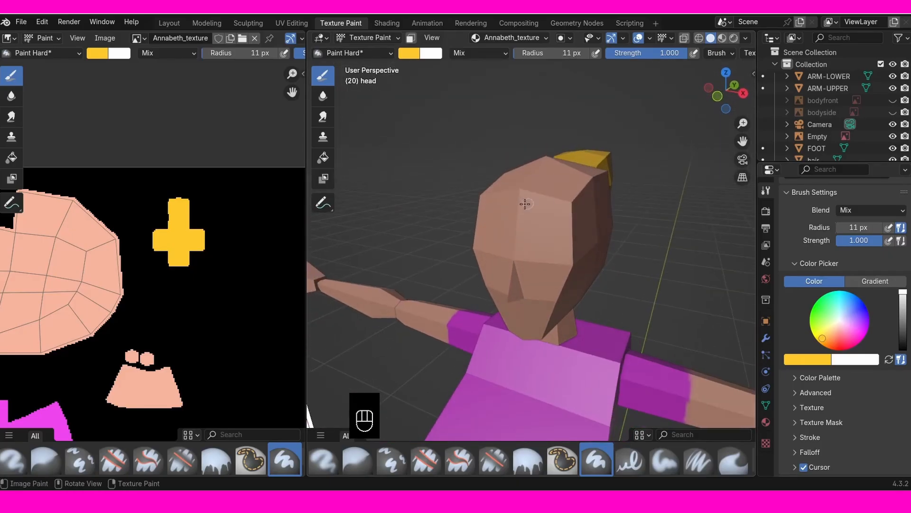
{"action": "key", "text": "f"}
{"action": "left_click", "coordinate": [526, 204]}
{"action": "key", "text": "KP_1"}
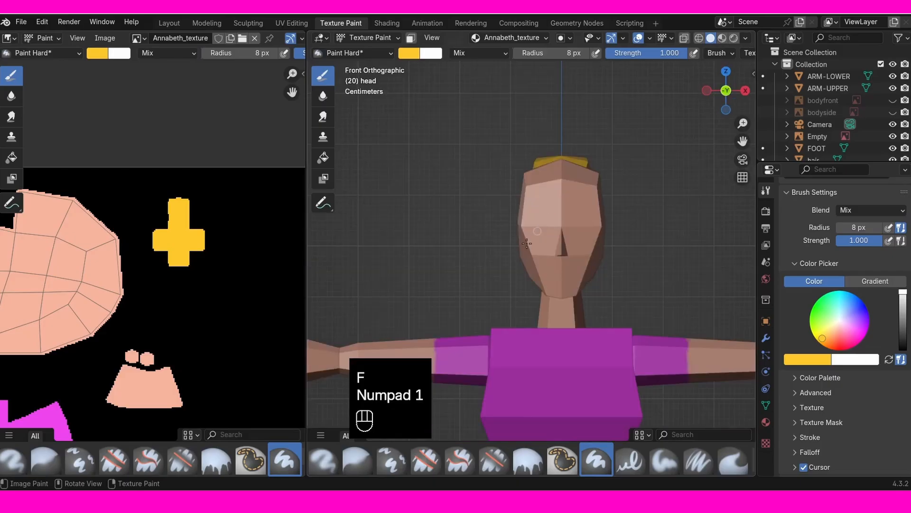
{"action": "scroll", "coordinate": [658, 213], "scroll_direction": "up", "scroll_amount": 5}
{"action": "scroll", "coordinate": [658, 213], "scroll_direction": "down", "scroll_amount": 4}
{"action": "middle_click_drag", "start_coordinate": [422, 259], "coordinate": [673, 228], "text": "shift"}
{"action": "scroll", "coordinate": [496, 175], "scroll_direction": "up", "scroll_amount": 2}
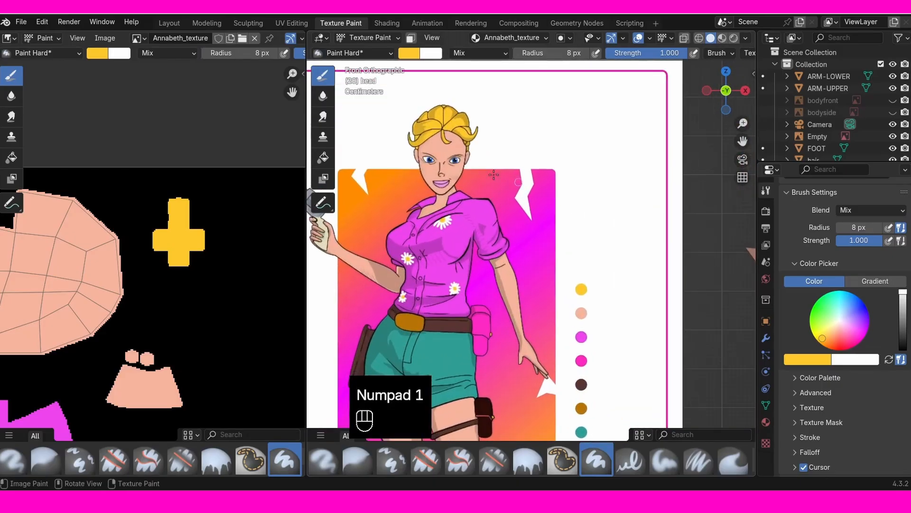
{"action": "middle_click_drag", "start_coordinate": [707, 190], "coordinate": [429, 216], "text": "shift"}
{"action": "middle_click_drag", "start_coordinate": [749, 243], "coordinate": [514, 238], "text": "shift"}
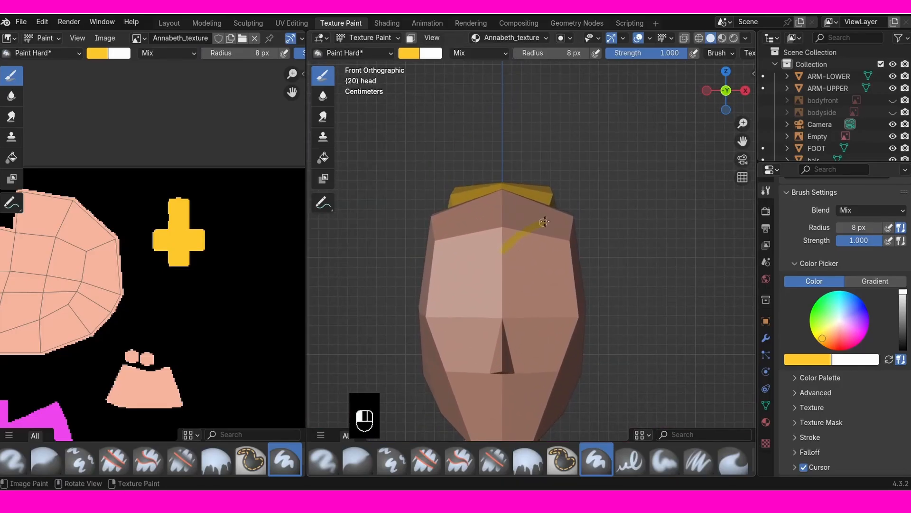
Step: Undo the one-sided stroke and paint the yellow hairline across the forehead with X mirroring enabled
{"action": "key", "text": "ctrl+z"}
{"action": "scroll", "coordinate": [522, 52], "scroll_direction": "down", "scroll_amount": 5}
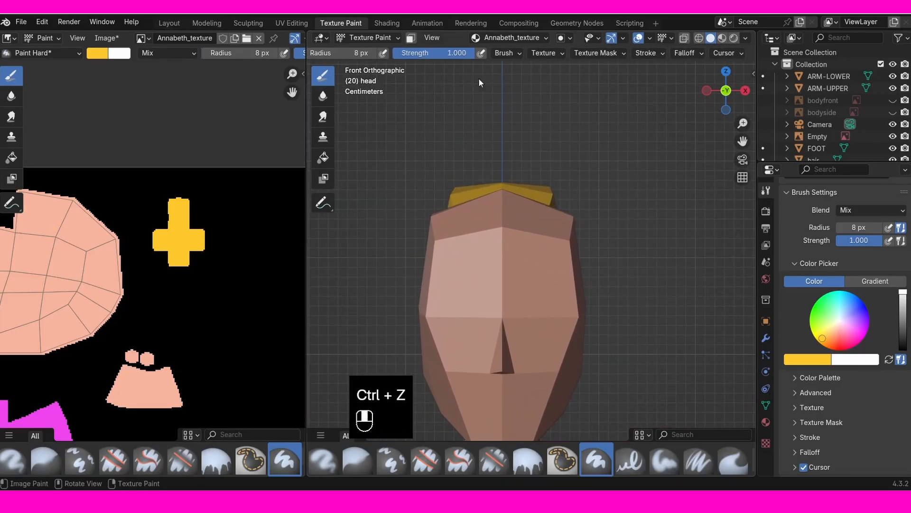
{"action": "scroll", "coordinate": [646, 53], "scroll_direction": "down", "scroll_amount": 3}
{"action": "left_click", "coordinate": [681, 53]}
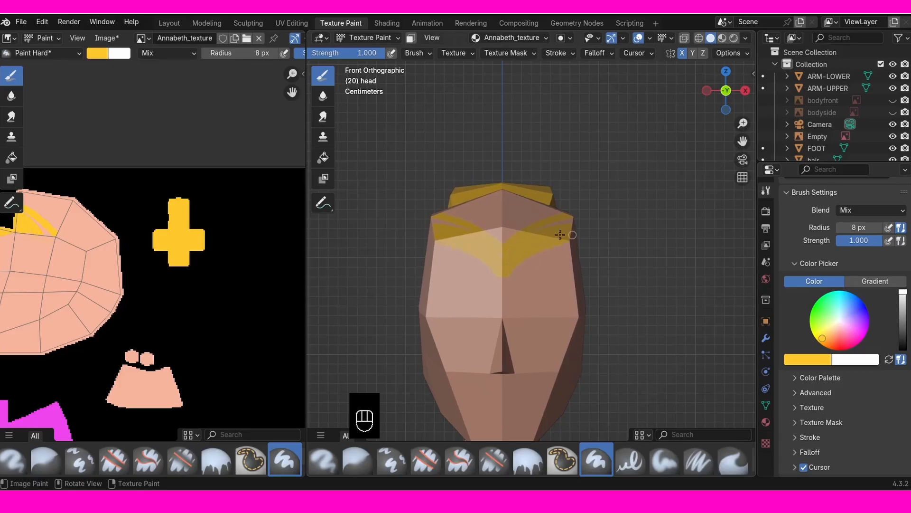
Step: Enlarge the brush radius to 28 px and fill the top of the head with yellow back to the bun
{"action": "mouse_move", "coordinate": [507, 236]}
{"action": "middle_mouse_down"}
{"action": "mouse_move", "coordinate": [535, 240]}
{"action": "mouse_move", "coordinate": [498, 291]}
{"action": "middle_mouse_up"}
{"action": "key", "text": "f"}
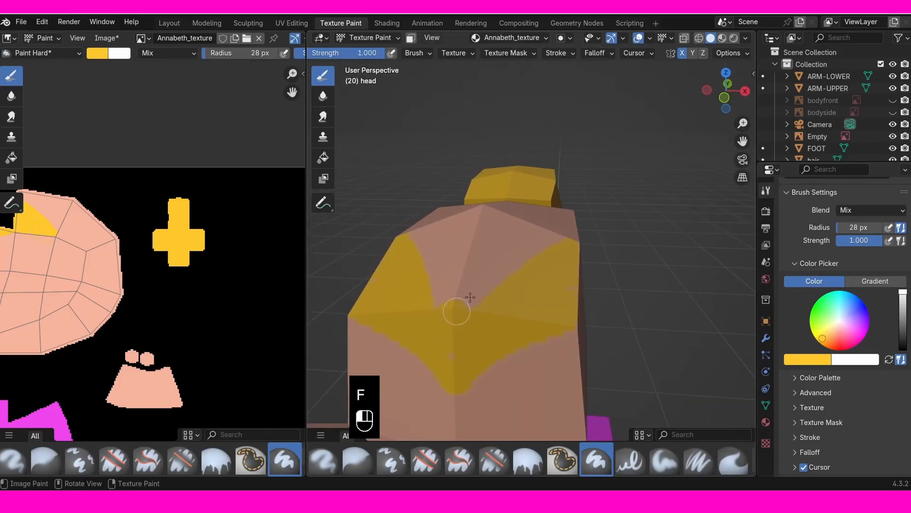
{"action": "left_click", "coordinate": [500, 275]}
{"action": "key", "text": "KP_3"}
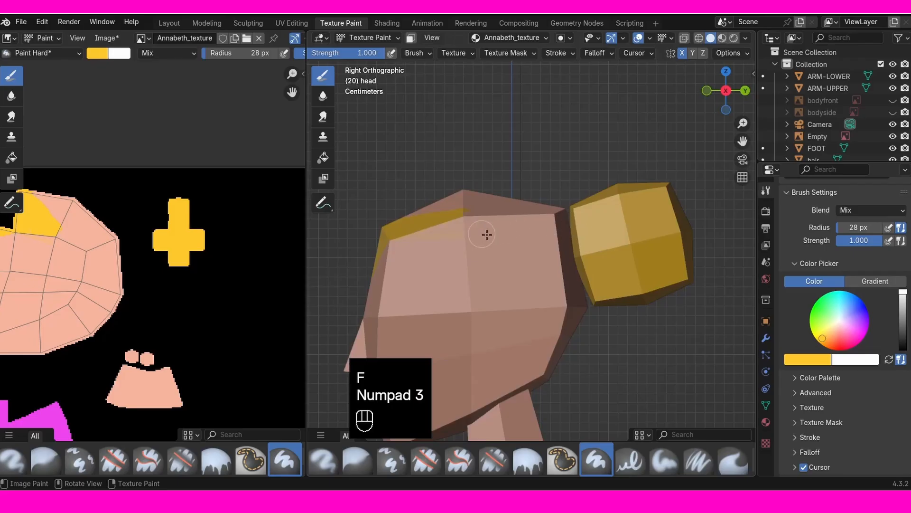
{"action": "middle_click_drag", "start_coordinate": [489, 235], "coordinate": [519, 252]}
{"action": "middle_click_drag", "start_coordinate": [424, 242], "coordinate": [485, 285]}
{"action": "mouse_move", "coordinate": [510, 327]}
{"action": "left_mouse_down"}
{"action": "mouse_move", "coordinate": [554, 235]}
{"action": "mouse_move", "coordinate": [566, 231]}
{"action": "mouse_move", "coordinate": [502, 188]}
{"action": "mouse_move", "coordinate": [488, 194]}
{"action": "left_mouse_up"}
{"action": "middle_click_drag", "start_coordinate": [491, 209], "coordinate": [534, 203]}
{"action": "mouse_move", "coordinate": [547, 218]}
{"action": "left_mouse_down"}
{"action": "mouse_move", "coordinate": [462, 313]}
{"action": "mouse_move", "coordinate": [419, 238]}
{"action": "mouse_move", "coordinate": [511, 241]}
{"action": "mouse_move", "coordinate": [535, 256]}
{"action": "mouse_move", "coordinate": [578, 224]}
{"action": "left_mouse_up"}
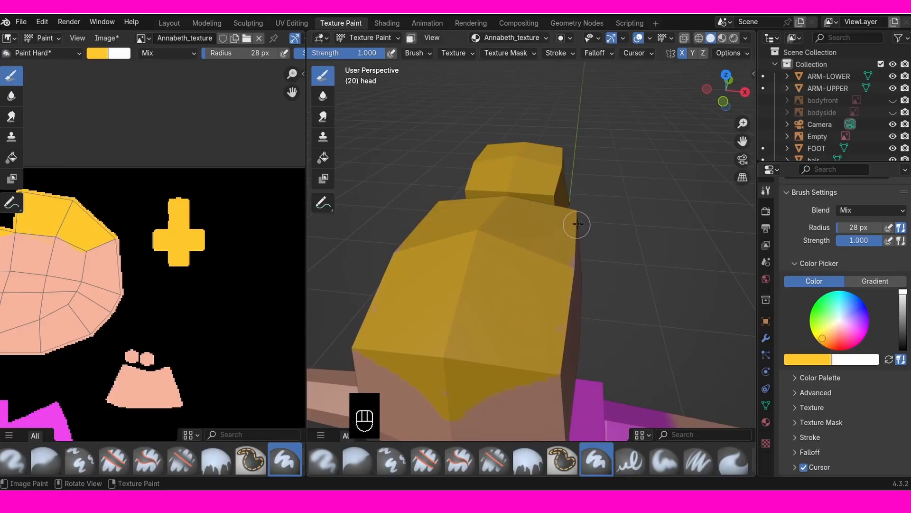
Step: Paint yellow along the upper edge of the head's side and outline the temple hairline with a 10 px brush
{"action": "key", "text": "KP_3"}
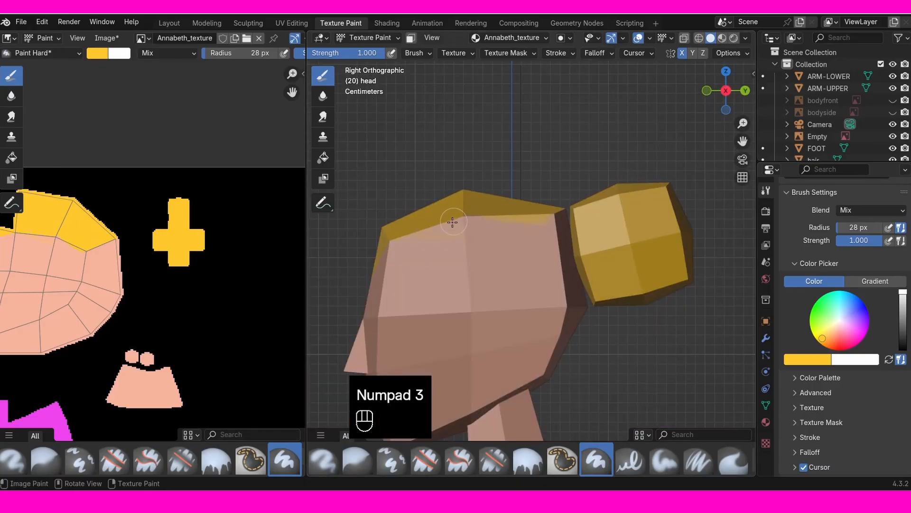
{"action": "left_click_drag", "start_coordinate": [452, 222], "coordinate": [509, 219]}
{"action": "scroll", "coordinate": [447, 219], "scroll_direction": "up", "scroll_amount": 2}
{"action": "key", "text": "f"}
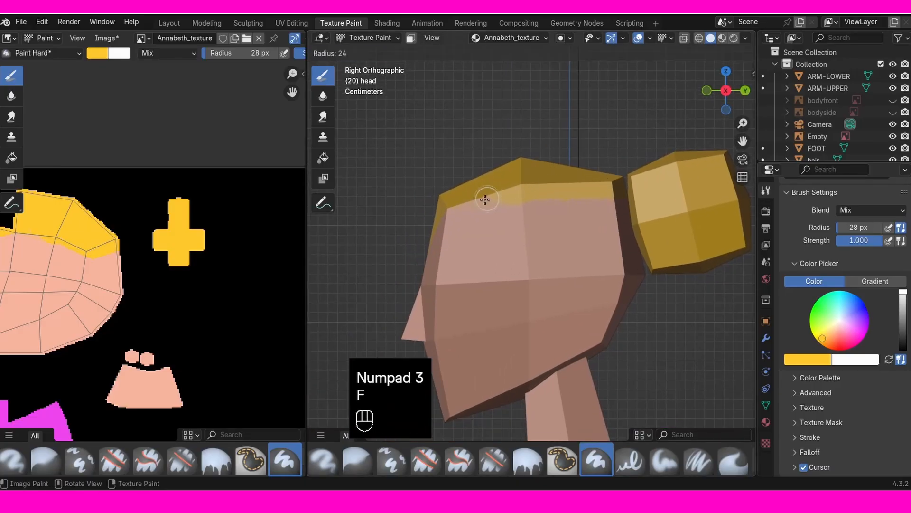
{"action": "left_click", "coordinate": [470, 201]}
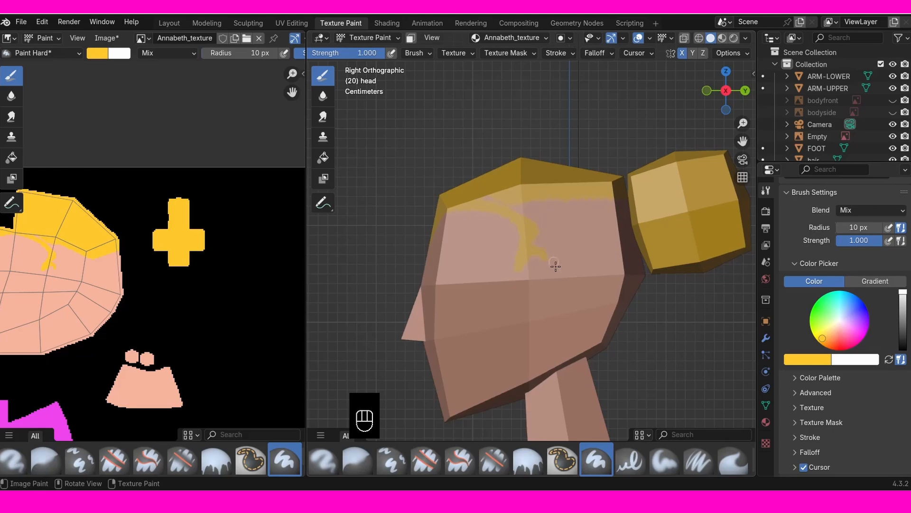
Step: Continue the yellow hairline around the ear and down toward the nape, varying the brush radius between 1 and 14 px
{"action": "key", "text": "f"}
{"action": "left_click", "coordinate": [524, 261]}
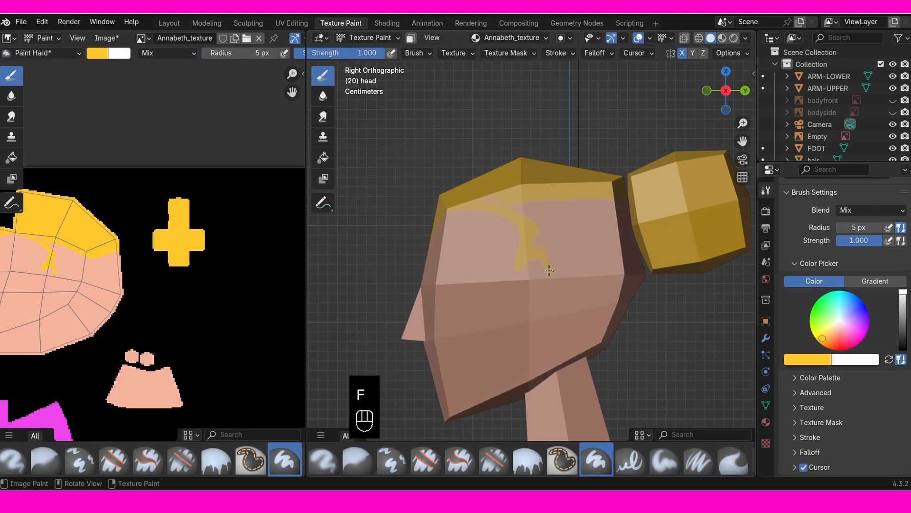
{"action": "key", "text": "f"}
{"action": "left_click", "coordinate": [550, 284]}
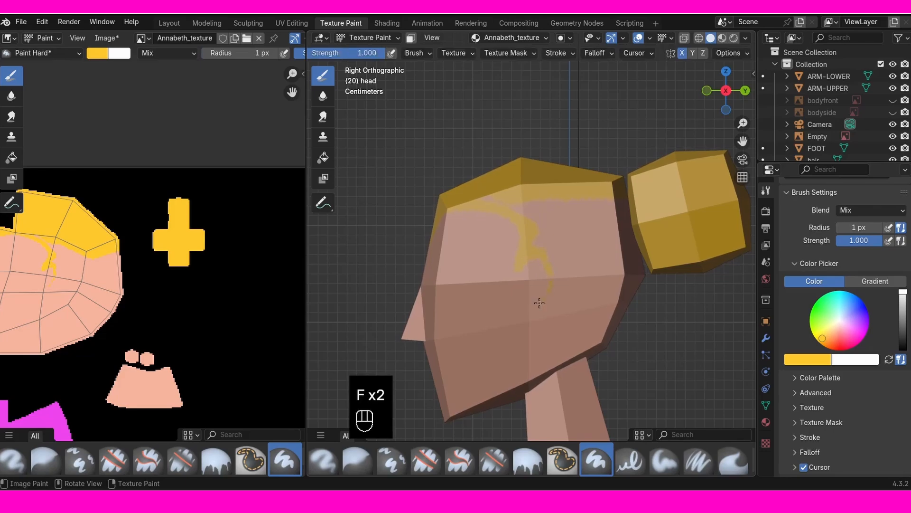
{"action": "left_click_drag", "start_coordinate": [536, 305], "coordinate": [542, 300]}
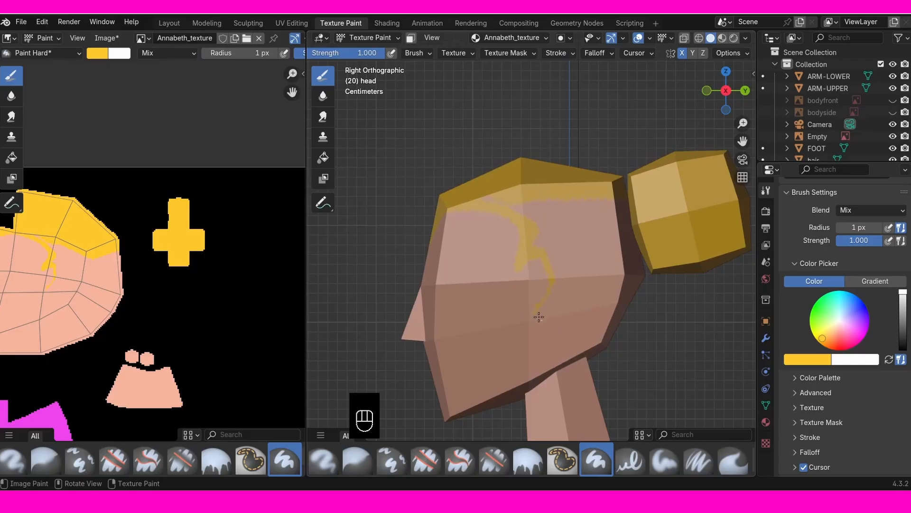
{"action": "key", "text": "f"}
{"action": "left_click", "coordinate": [552, 300]}
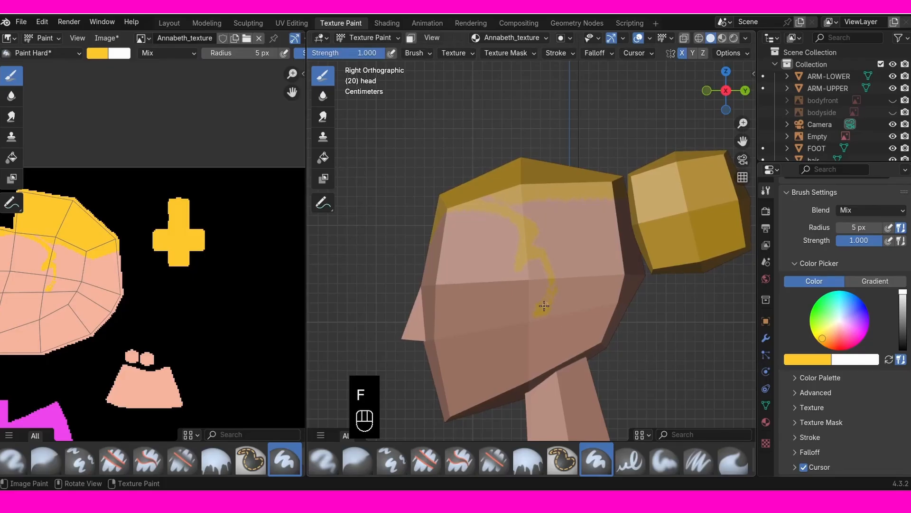
{"action": "key", "text": "f"}
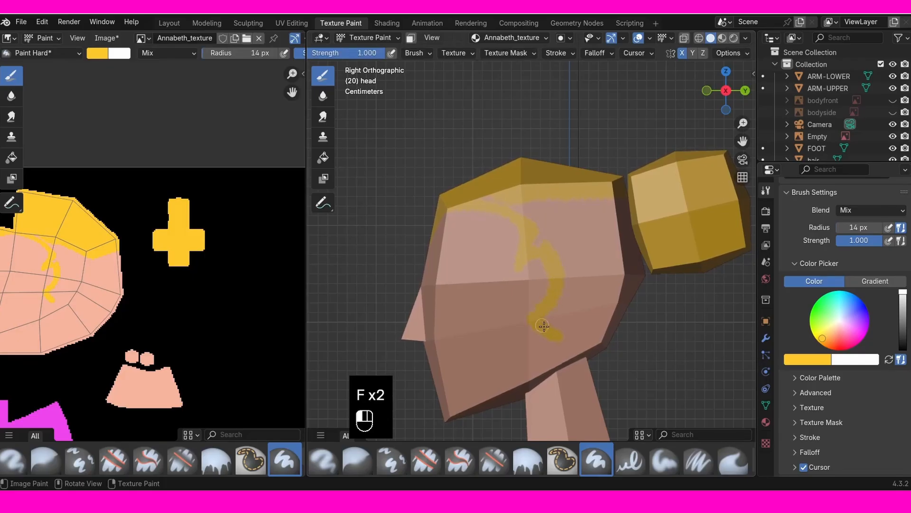
Step: Paint the yellow hair edge across the nape and up the back edge of the head with a 26 px brush
{"action": "middle_click_drag", "start_coordinate": [651, 325], "coordinate": [611, 291]}
{"action": "key", "text": "f"}
{"action": "left_click", "coordinate": [598, 334]}
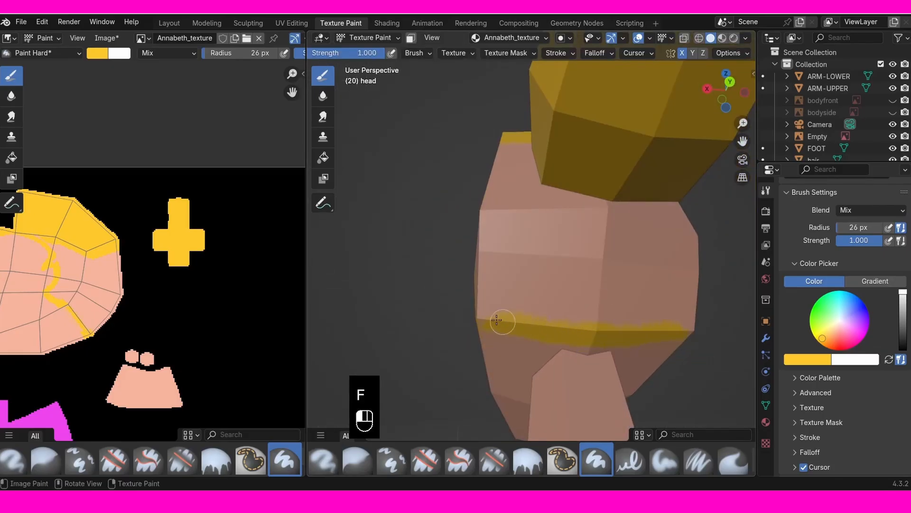
{"action": "mouse_move", "coordinate": [503, 322]}
{"action": "middle_mouse_down"}
{"action": "mouse_move", "coordinate": [657, 319]}
{"action": "mouse_move", "coordinate": [584, 351]}
{"action": "middle_mouse_up"}
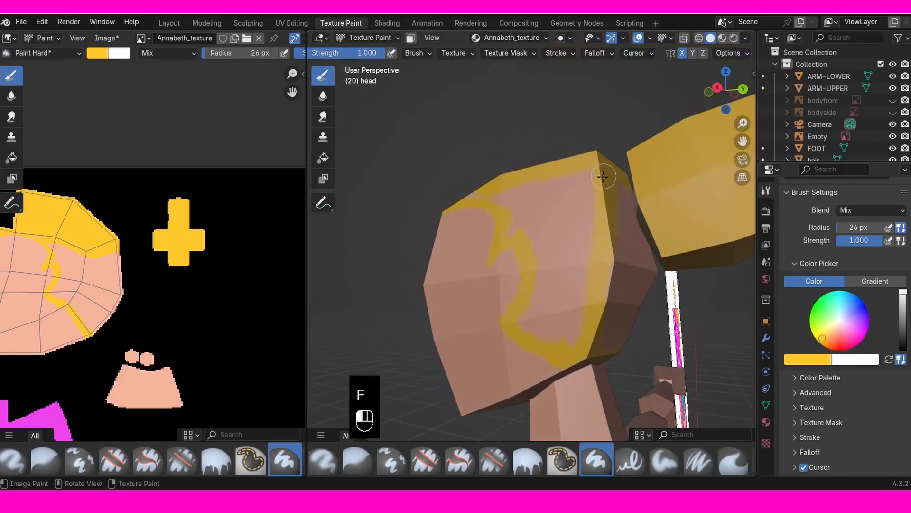
Step: Isolate the head in local view and fill the back of the head with yellow using a 65 px brush
{"action": "key", "text": "KP_Divide"}
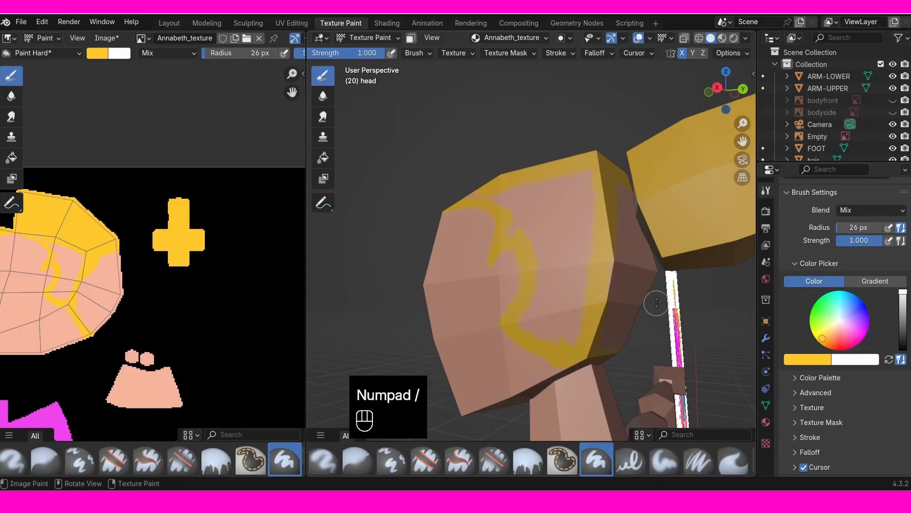
{"action": "key", "text": "KP_Divide"}
{"action": "mouse_move", "coordinate": [639, 299]}
{"action": "middle_mouse_down"}
{"action": "mouse_move", "coordinate": [602, 228]}
{"action": "mouse_move", "coordinate": [616, 243]}
{"action": "middle_mouse_up"}
{"action": "scroll", "coordinate": [577, 277], "scroll_direction": "down", "scroll_amount": 2}
{"action": "key", "text": "f"}
{"action": "left_click", "coordinate": [590, 277]}
{"action": "mouse_move", "coordinate": [591, 268]}
{"action": "left_mouse_down"}
{"action": "mouse_move", "coordinate": [558, 175]}
{"action": "mouse_move", "coordinate": [535, 264]}
{"action": "mouse_move", "coordinate": [588, 157]}
{"action": "mouse_move", "coordinate": [623, 180]}
{"action": "left_mouse_up"}
Step: Reduce the brush radius to 25 px and fill the side of the head behind the hairline with yellow
{"action": "middle_click_drag", "start_coordinate": [535, 192], "coordinate": [603, 208]}
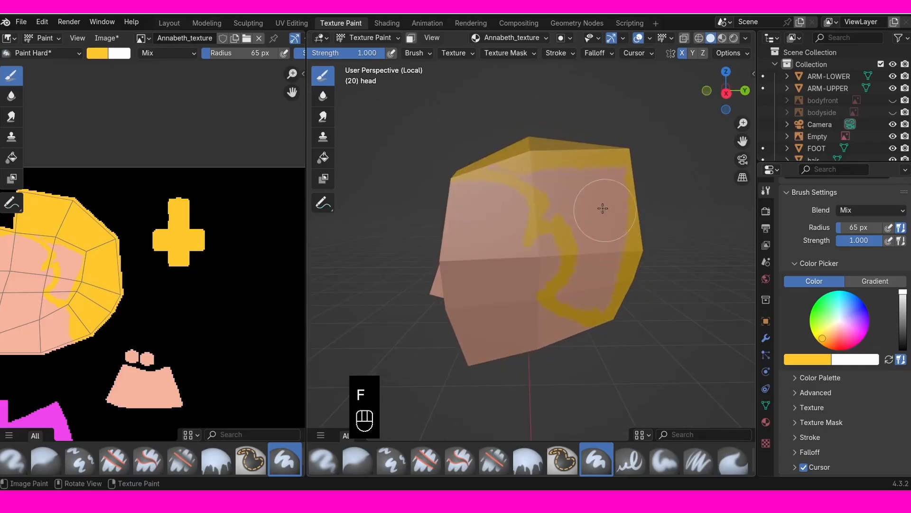
{"action": "key", "text": "bracketleft"}
{"action": "key", "text": "bracketleft"}
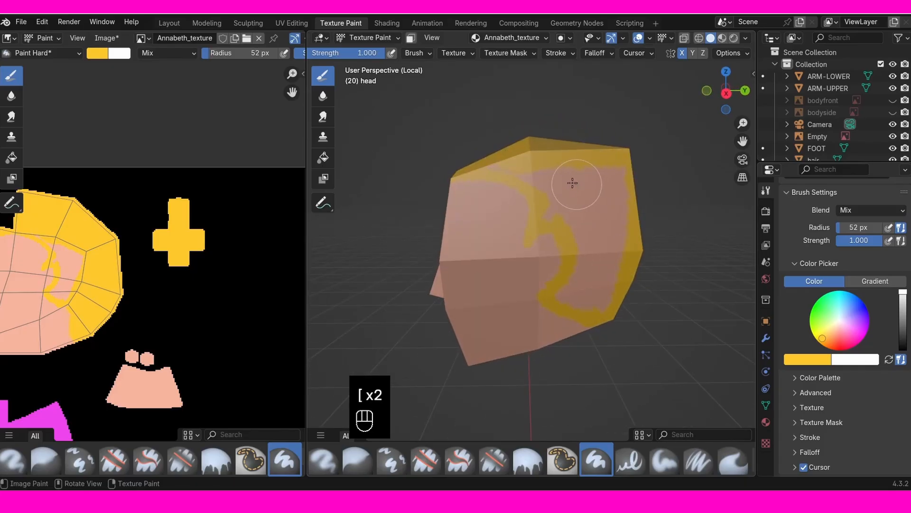
{"action": "key", "text": "bracketleft"}
{"action": "key", "text": "bracketleft"}
{"action": "key", "text": "bracketleft"}
{"action": "key", "text": "bracketleft"}
{"action": "key", "text": "bracketleft"}
{"action": "key", "text": "bracketleft"}
{"action": "left_click_drag", "start_coordinate": [560, 173], "coordinate": [551, 188]}
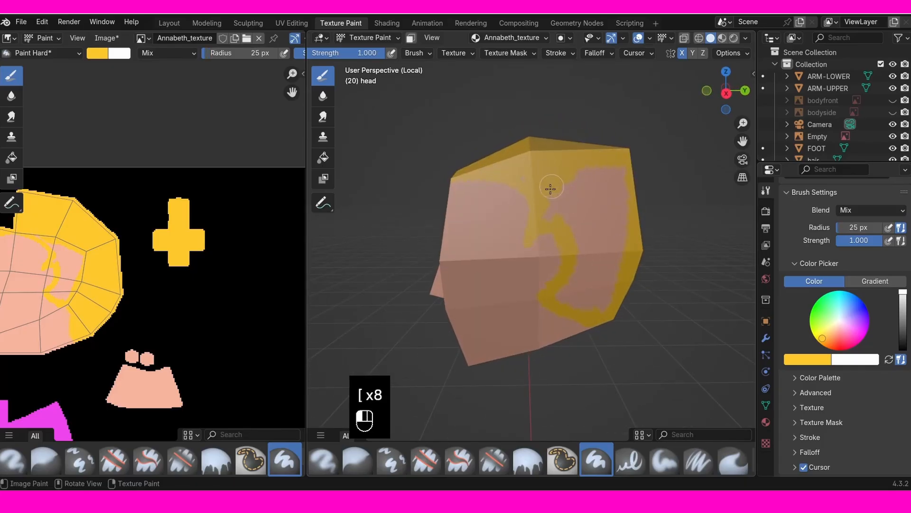
{"action": "left_click_drag", "start_coordinate": [578, 232], "coordinate": [613, 185]}
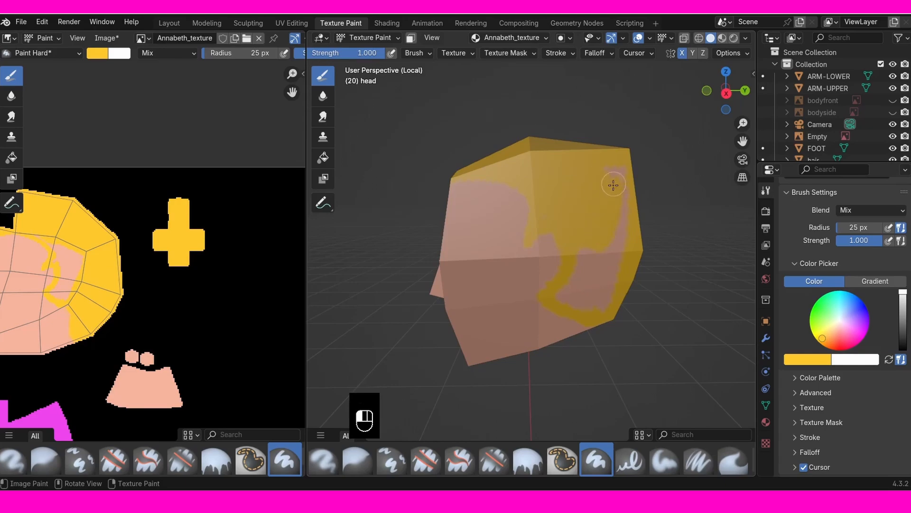
{"action": "mouse_move", "coordinate": [609, 300]}
{"action": "left_mouse_down"}
{"action": "mouse_move", "coordinate": [570, 291]}
{"action": "mouse_move", "coordinate": [602, 289]}
{"action": "left_mouse_up"}
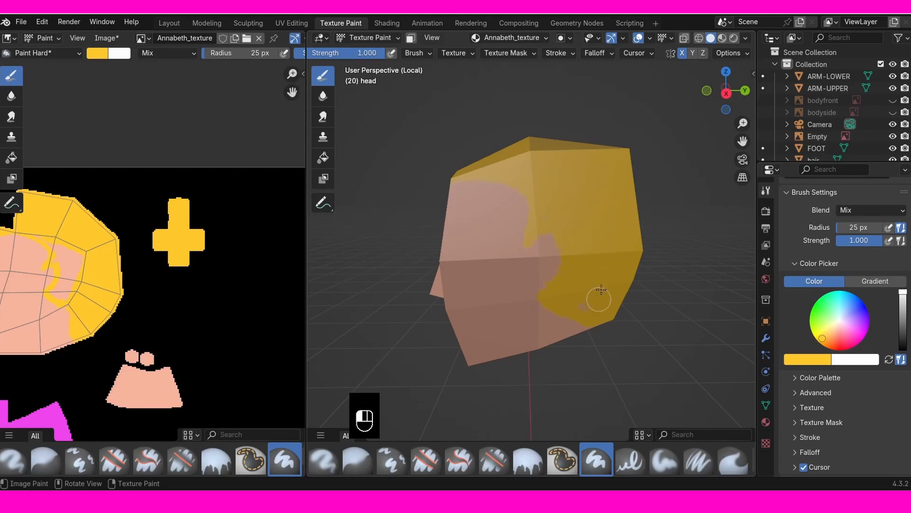
Step: Check the painted hair, leave local view and frame the face closely from the front
{"action": "key", "text": "KP_1"}
{"action": "mouse_move", "coordinate": [636, 237]}
{"action": "middle_mouse_down"}
{"action": "mouse_move", "coordinate": [650, 247]}
{"action": "mouse_move", "coordinate": [490, 250]}
{"action": "mouse_move", "coordinate": [578, 198]}
{"action": "mouse_move", "coordinate": [576, 212]}
{"action": "mouse_move", "coordinate": [545, 224]}
{"action": "mouse_move", "coordinate": [621, 232]}
{"action": "middle_mouse_up"}
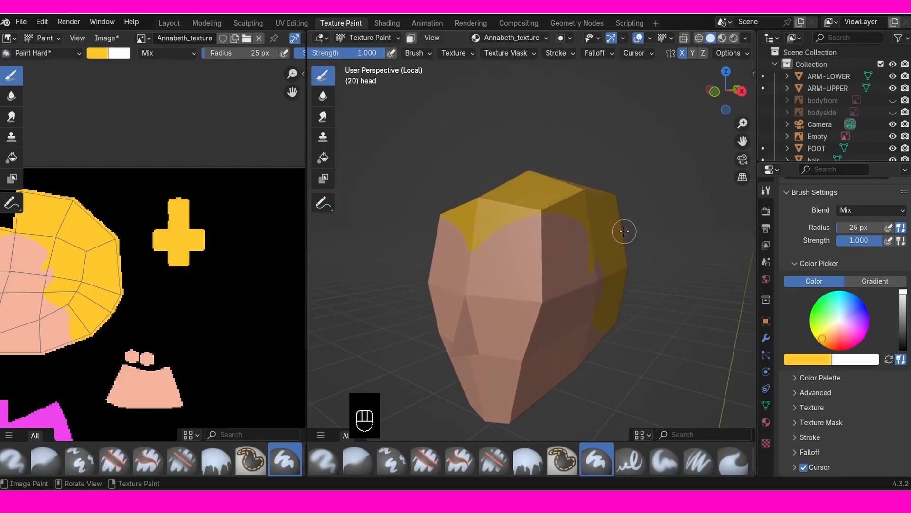
{"action": "key", "text": "KP_Divide"}
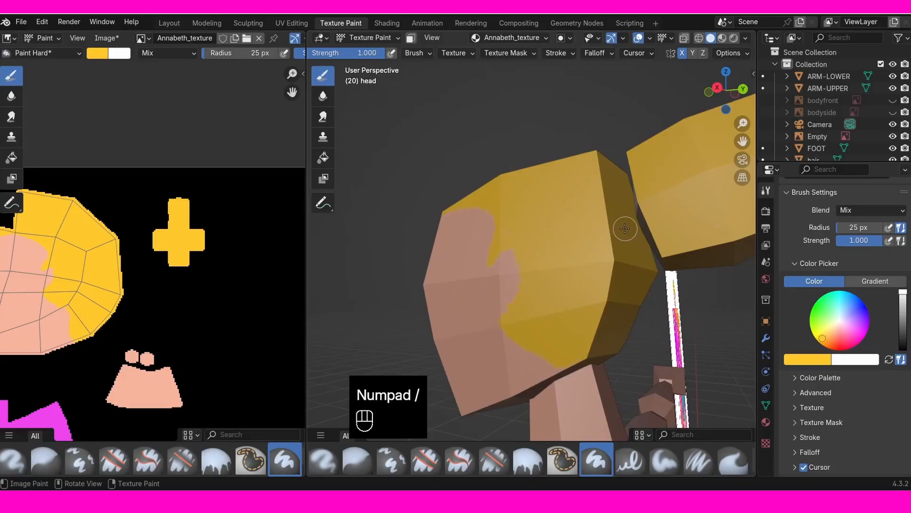
{"action": "key", "text": "KP_1"}
{"action": "middle_click_drag", "start_coordinate": [457, 313], "coordinate": [427, 324], "text": "shift"}
{"action": "middle_click_drag", "start_coordinate": [411, 320], "coordinate": [507, 225], "text": "shift"}
{"action": "middle_click_drag", "start_coordinate": [415, 265], "coordinate": [179, 274], "text": "shift"}
{"action": "middle_click_drag", "start_coordinate": [547, 296], "coordinate": [551, 245], "text": "ctrl"}
{"action": "middle_click_drag", "start_coordinate": [567, 281], "coordinate": [566, 242], "text": "shift"}
{"action": "middle_click_drag", "start_coordinate": [570, 275], "coordinate": [582, 244], "text": "ctrl"}
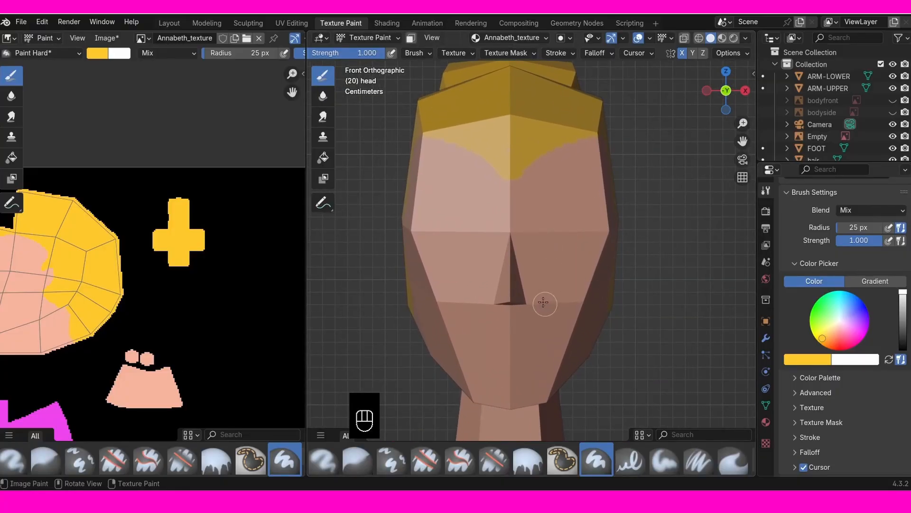
Step: Set the brush colour to black and the brush radius to 6 px for detailing the face
{"action": "middle_click_drag", "start_coordinate": [543, 301], "coordinate": [524, 251], "text": "shift"}
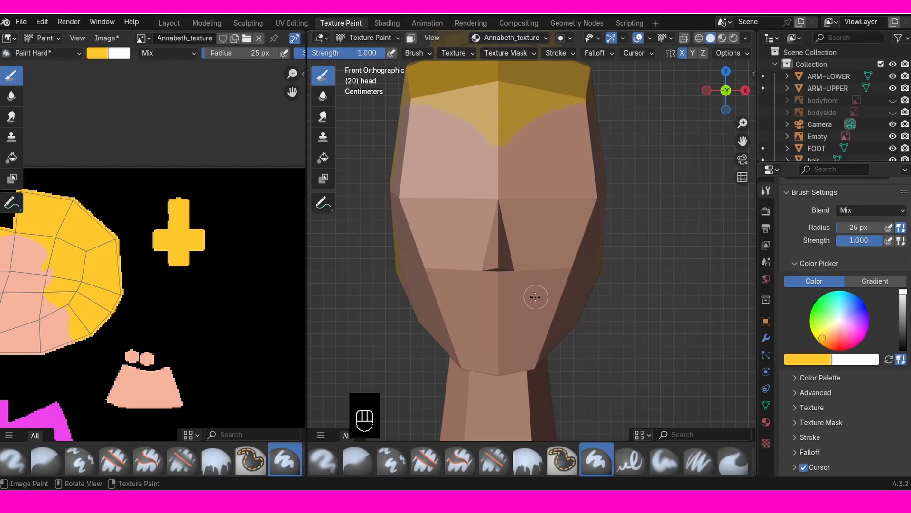
{"action": "middle_click_drag", "start_coordinate": [536, 297], "coordinate": [554, 233], "text": "ctrl"}
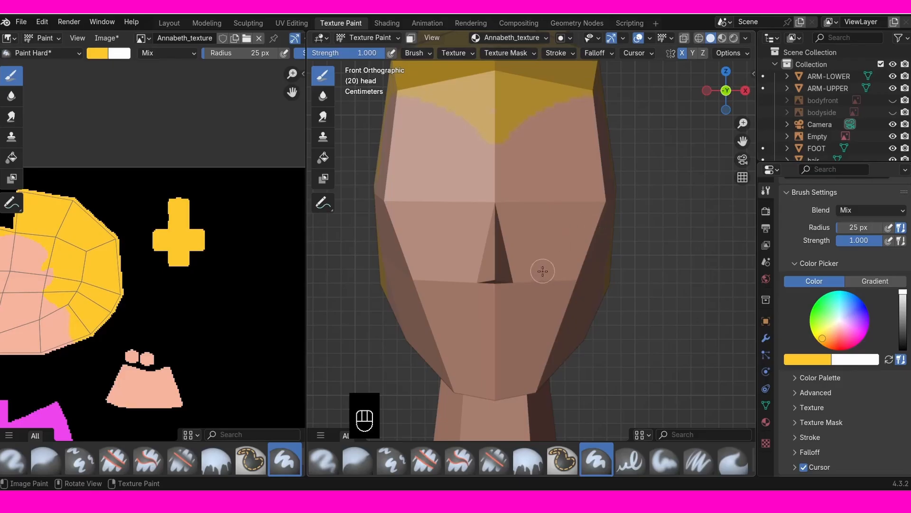
{"action": "middle_click_drag", "start_coordinate": [543, 271], "coordinate": [538, 272], "text": "shift"}
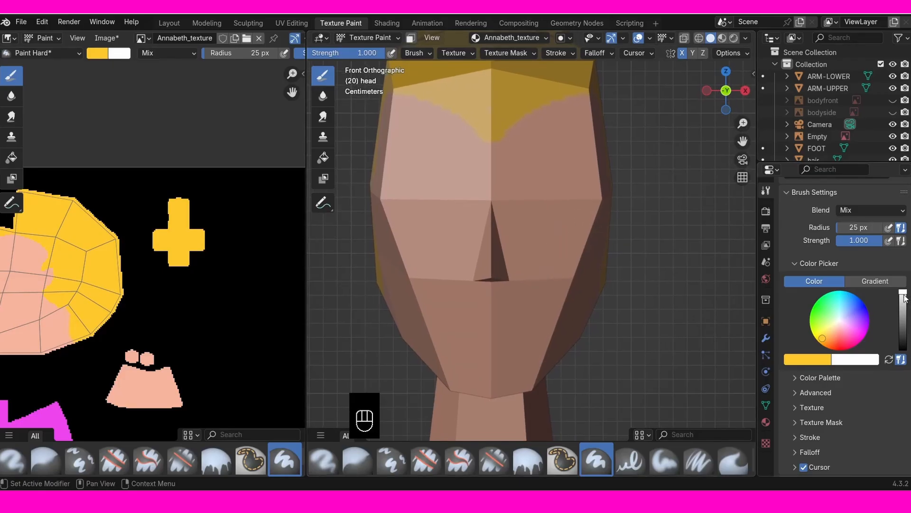
{"action": "left_click", "coordinate": [816, 365]}
{"action": "left_click_drag", "start_coordinate": [822, 230], "coordinate": [822, 271]}
{"action": "key", "text": "f"}
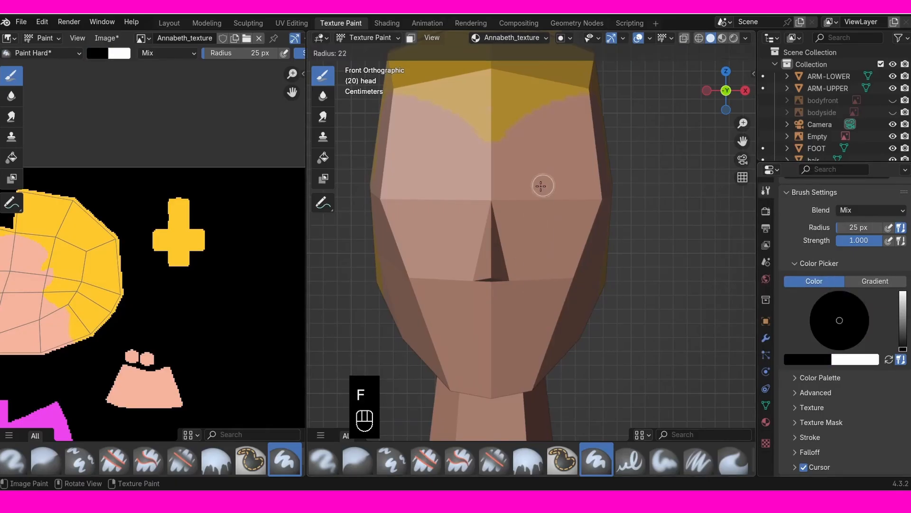
{"action": "middle_click_drag", "start_coordinate": [552, 218], "coordinate": [538, 185], "text": "ctrl"}
{"action": "key", "text": "f"}
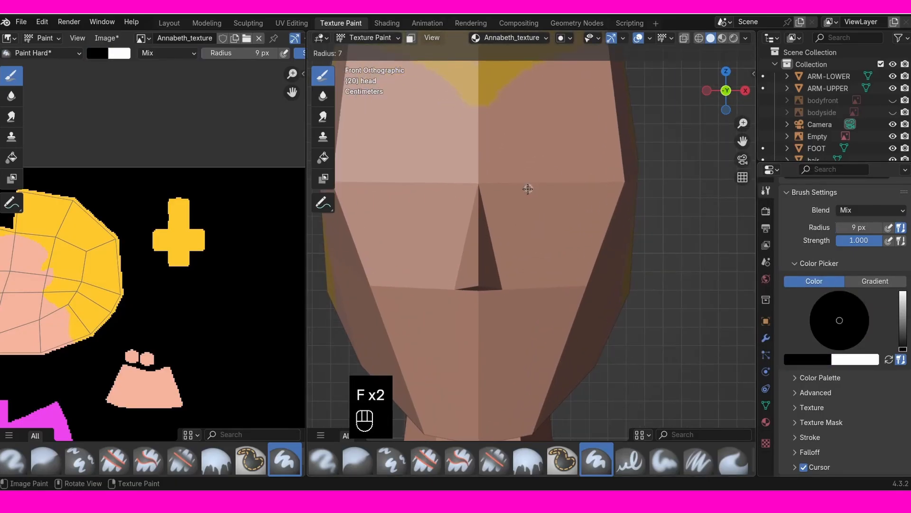
{"action": "left_click", "coordinate": [527, 190]}
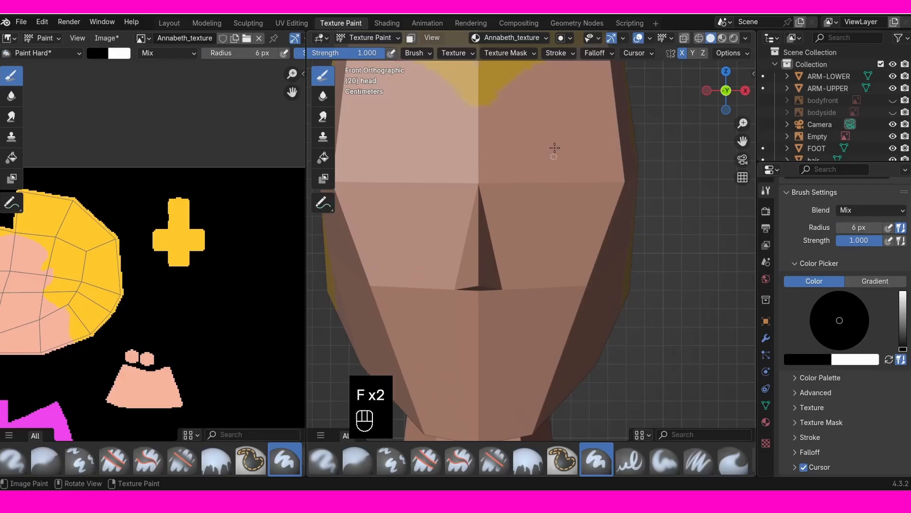
{"action": "key", "text": "f"}
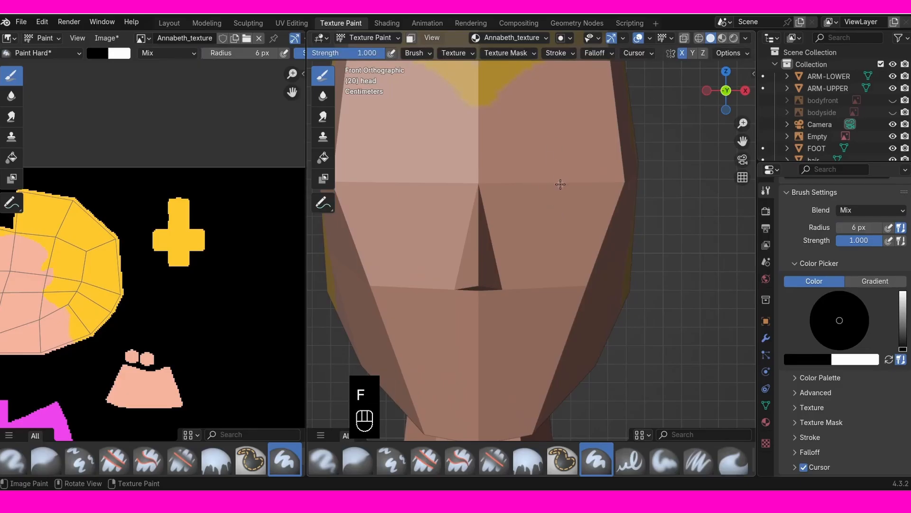
{"action": "middle_click_drag", "start_coordinate": [548, 187], "coordinate": [562, 187], "text": "shift"}
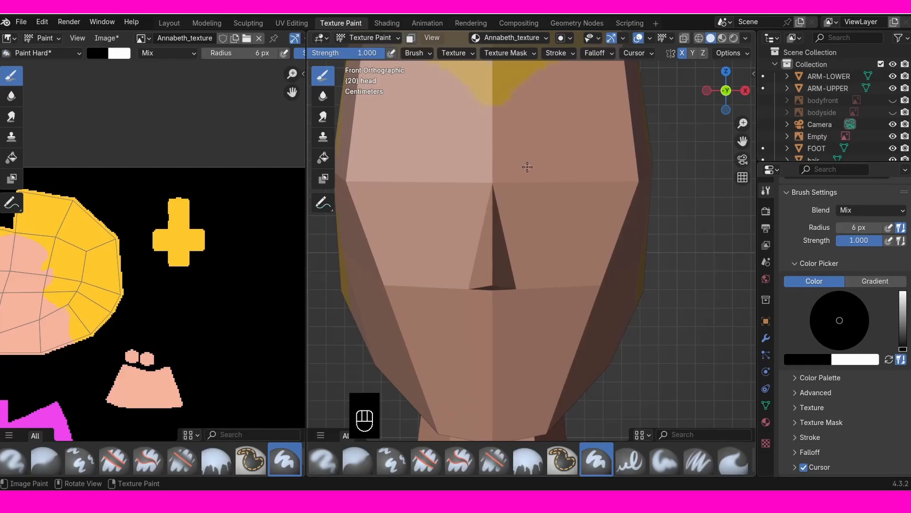
Step: Paint mirrored arched black eyebrows and draw the eyes below them with lids, lower outlines and pupils
{"action": "mouse_move", "coordinate": [522, 165]}
{"action": "left_mouse_down"}
{"action": "mouse_move", "coordinate": [580, 141]}
{"action": "mouse_move", "coordinate": [607, 142]}
{"action": "left_mouse_up"}
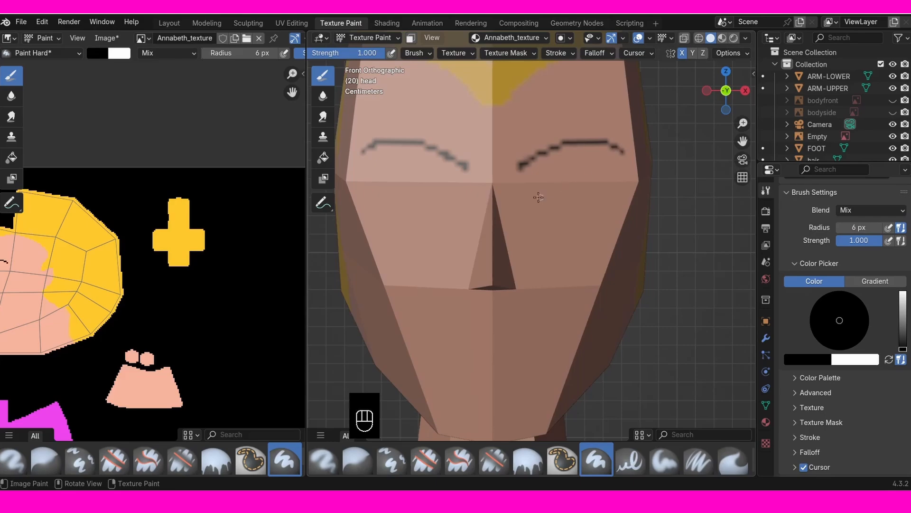
{"action": "mouse_move", "coordinate": [529, 166]}
{"action": "left_mouse_down"}
{"action": "mouse_move", "coordinate": [572, 142]}
{"action": "mouse_move", "coordinate": [619, 151]}
{"action": "left_mouse_up"}
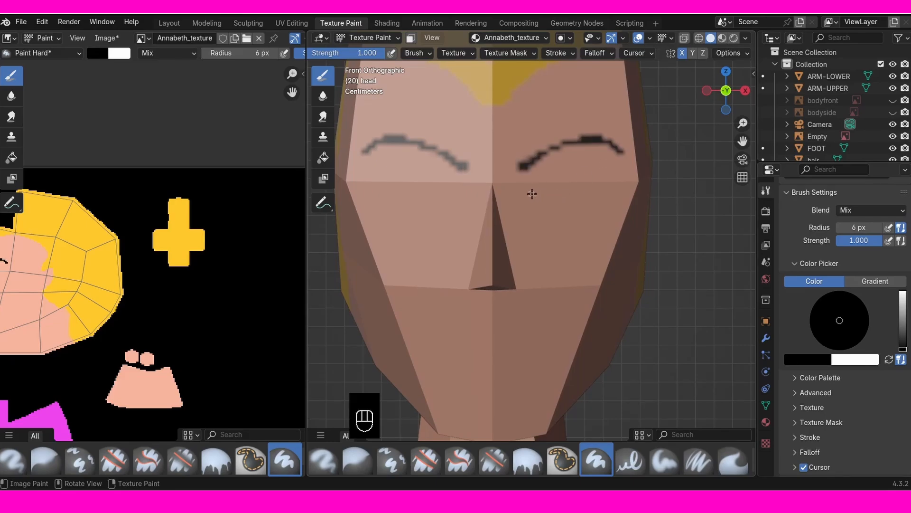
{"action": "mouse_move", "coordinate": [532, 193]}
{"action": "left_mouse_down"}
{"action": "mouse_move", "coordinate": [570, 175]}
{"action": "mouse_move", "coordinate": [620, 192]}
{"action": "left_mouse_up"}
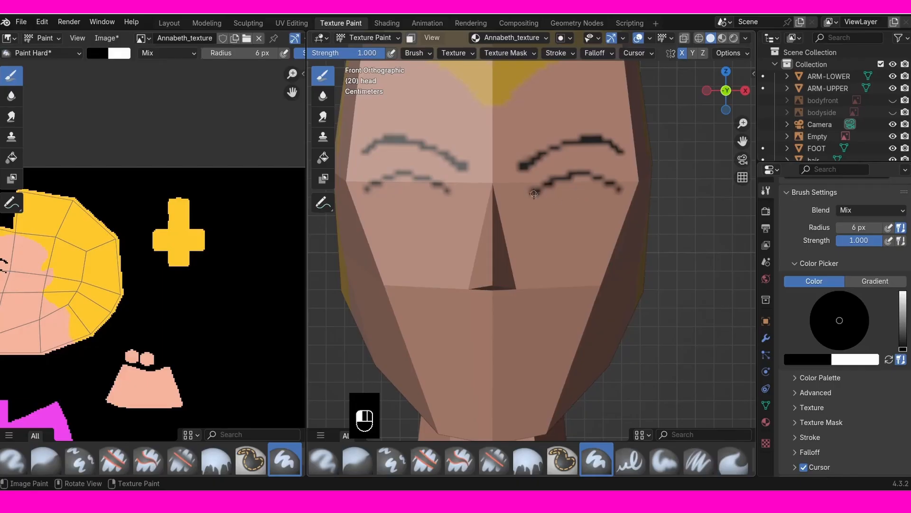
{"action": "mouse_move", "coordinate": [534, 193]}
{"action": "left_mouse_down"}
{"action": "mouse_move", "coordinate": [565, 209]}
{"action": "mouse_move", "coordinate": [618, 190]}
{"action": "mouse_move", "coordinate": [540, 199]}
{"action": "mouse_move", "coordinate": [603, 194]}
{"action": "mouse_move", "coordinate": [576, 185]}
{"action": "left_mouse_up"}
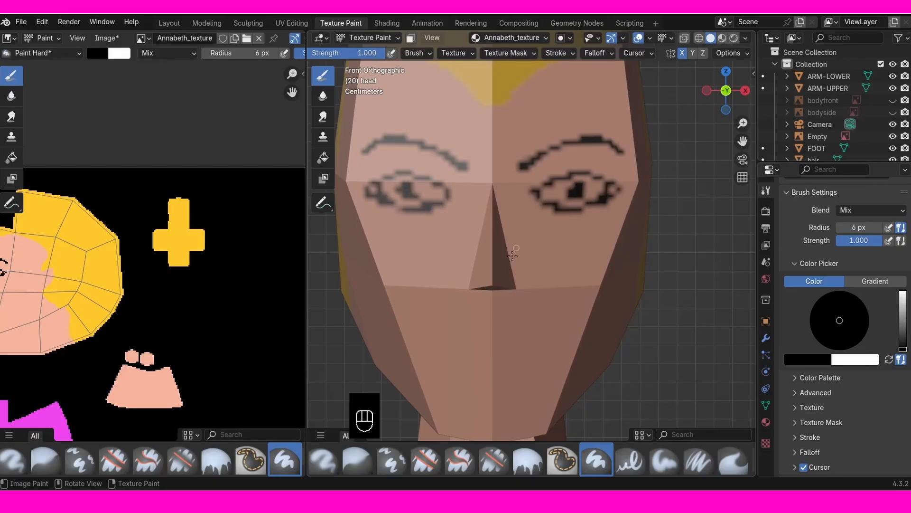
Step: Draw black lines beside the nose bridge and nostrils, and outline the lips with a centre line and upturned corners
{"action": "mouse_move", "coordinate": [507, 205]}
{"action": "left_mouse_down"}
{"action": "mouse_move", "coordinate": [509, 190]}
{"action": "mouse_move", "coordinate": [505, 226]}
{"action": "left_mouse_up"}
{"action": "left_click_drag", "start_coordinate": [514, 283], "coordinate": [520, 285]}
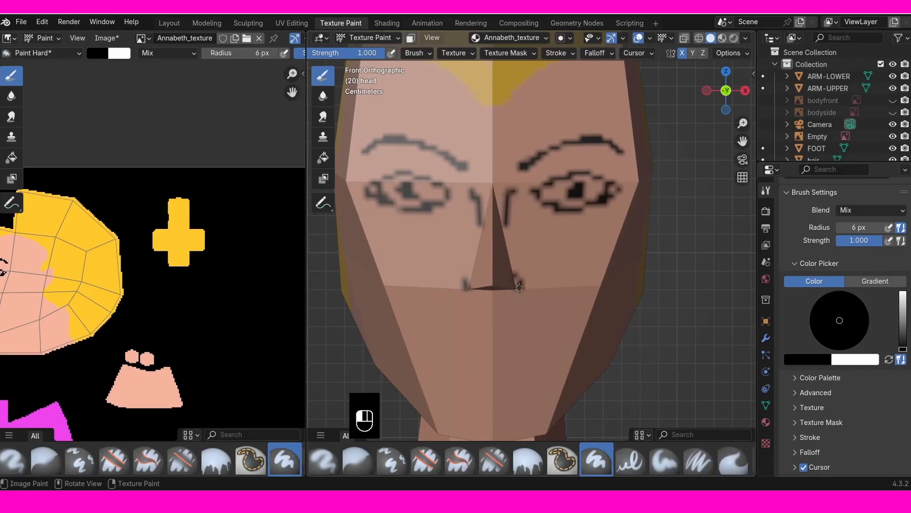
{"action": "middle_click_drag", "start_coordinate": [539, 272], "coordinate": [551, 214], "text": "shift"}
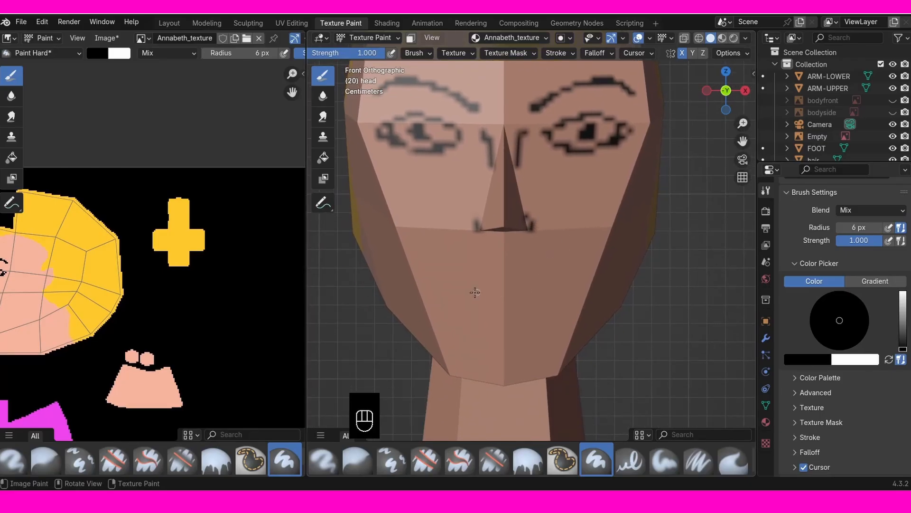
{"action": "mouse_move", "coordinate": [475, 292]}
{"action": "left_mouse_down"}
{"action": "mouse_move", "coordinate": [502, 283]}
{"action": "mouse_move", "coordinate": [461, 303]}
{"action": "mouse_move", "coordinate": [498, 311]}
{"action": "mouse_move", "coordinate": [474, 321]}
{"action": "mouse_move", "coordinate": [508, 329]}
{"action": "left_mouse_up"}
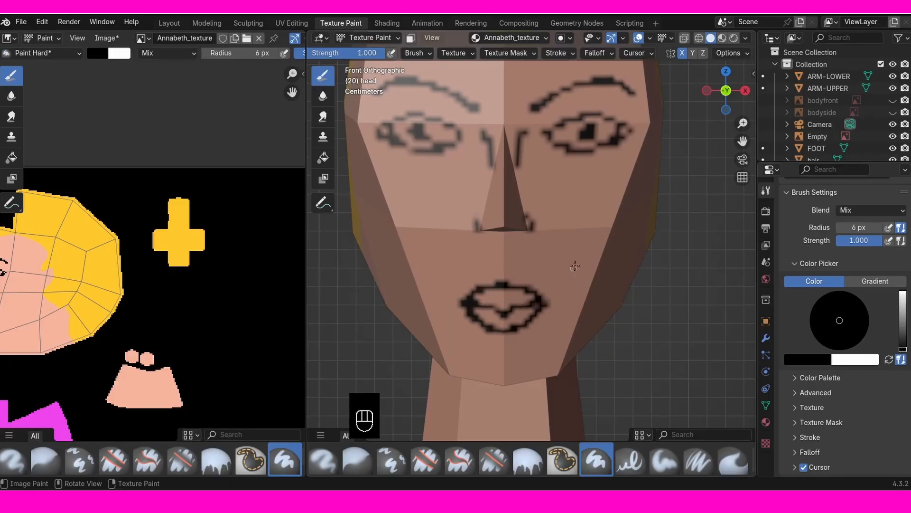
{"action": "left_click_drag", "start_coordinate": [551, 302], "coordinate": [560, 300]}
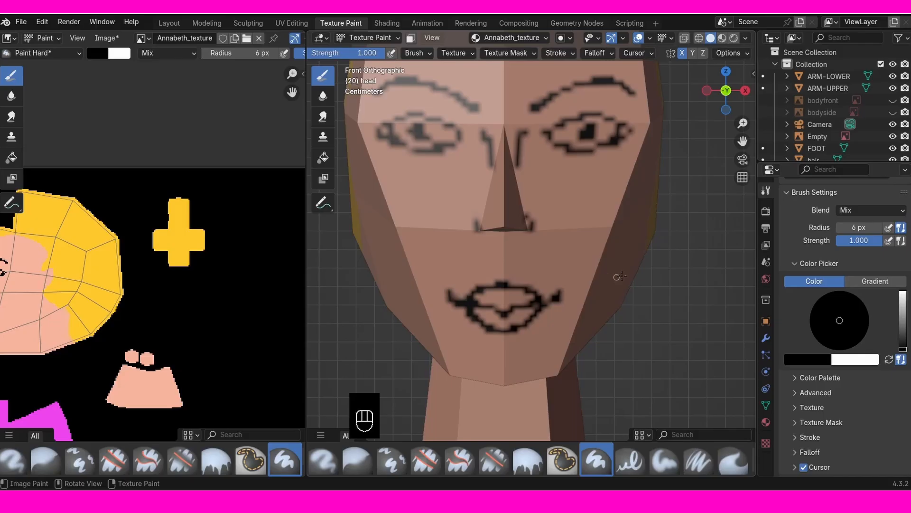
Step: Check the painted face on the whole character from the front and at an angle beside the reference art
{"action": "middle_click_drag", "start_coordinate": [627, 247], "coordinate": [615, 327], "text": "ctrl"}
{"action": "middle_click_drag", "start_coordinate": [608, 294], "coordinate": [582, 337]}
{"action": "key", "text": "KP_1"}
{"action": "middle_click_drag", "start_coordinate": [631, 292], "coordinate": [595, 317], "text": "shift"}
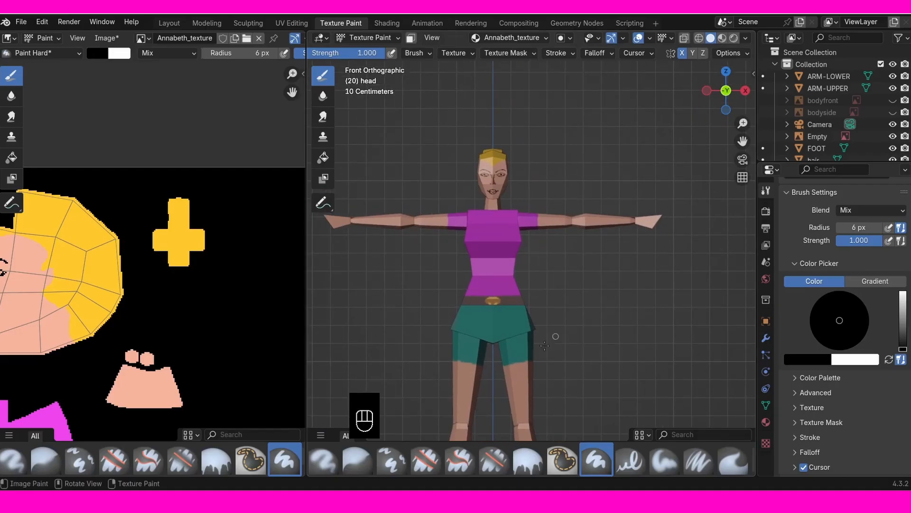
{"action": "middle_click_drag", "start_coordinate": [544, 345], "coordinate": [541, 309], "text": "shift"}
{"action": "scroll", "coordinate": [544, 247], "scroll_direction": "down", "scroll_amount": 4}
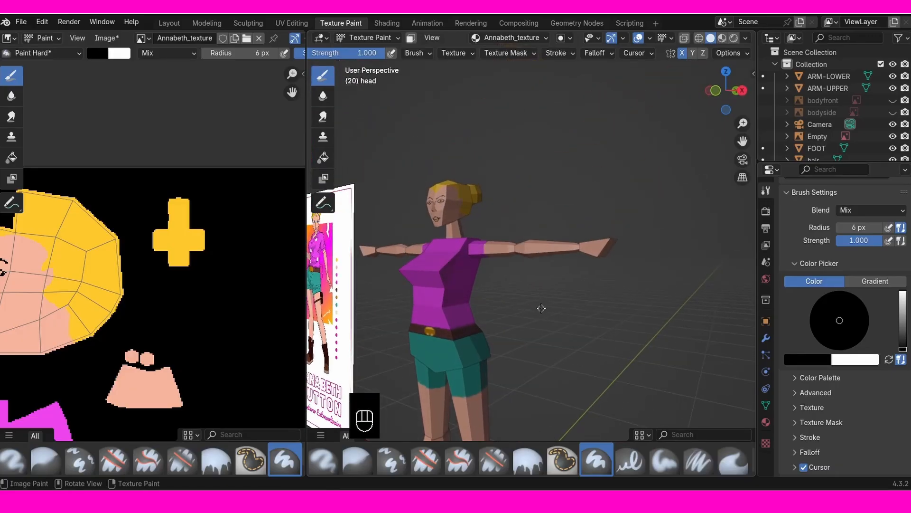
{"action": "key", "text": "KP_1"}
Step: Sample the skin colour from the reference figure's thigh and shift it to a slightly more saturated salmon tone
{"action": "scroll", "coordinate": [598, 288], "scroll_direction": "up", "scroll_amount": 3}
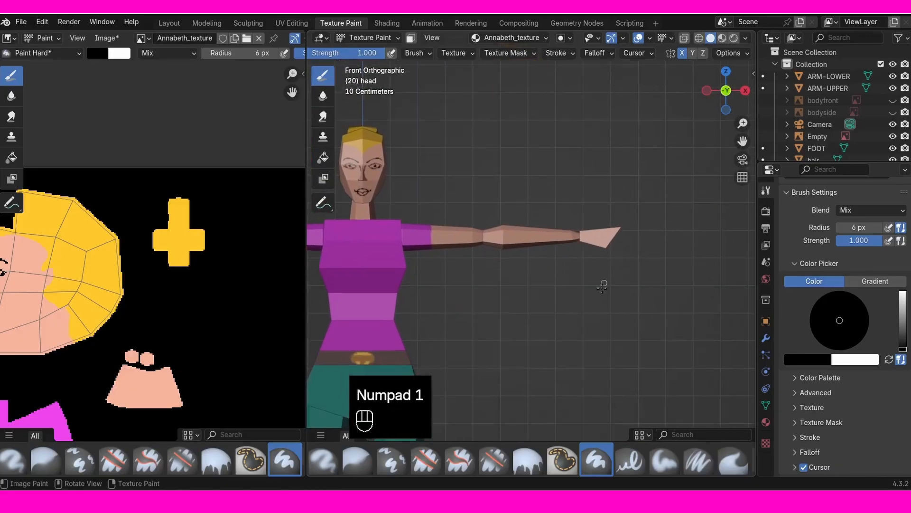
{"action": "scroll", "coordinate": [637, 234], "scroll_direction": "up", "scroll_amount": 4}
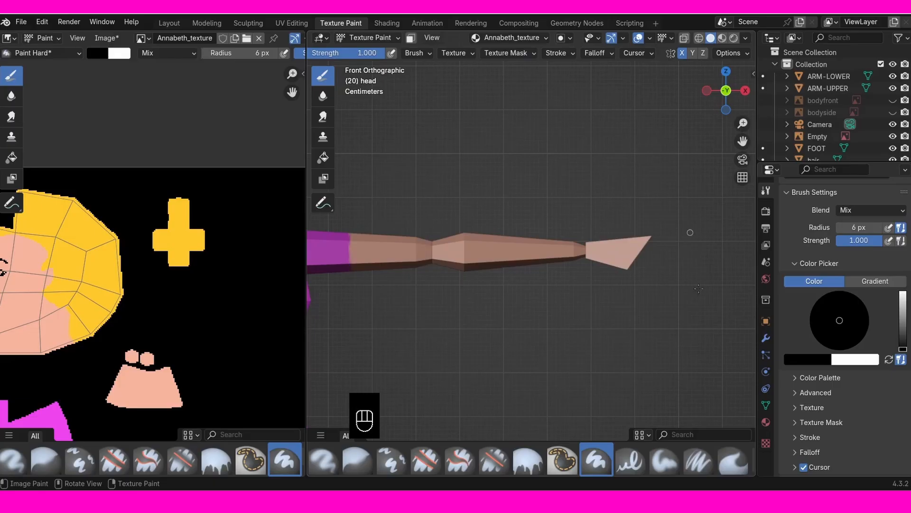
{"action": "middle_click_drag", "start_coordinate": [392, 305], "coordinate": [712, 271], "text": "shift"}
{"action": "middle_click_drag", "start_coordinate": [397, 277], "coordinate": [684, 238], "text": "shift"}
{"action": "middle_click_drag", "start_coordinate": [508, 256], "coordinate": [669, 300], "text": "ctrl"}
{"action": "scroll", "coordinate": [549, 257], "scroll_direction": "up", "scroll_amount": 2}
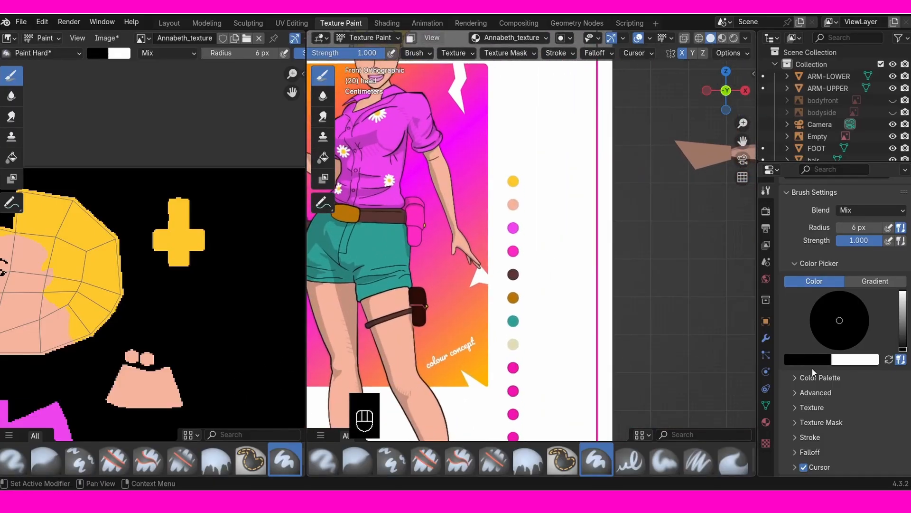
{"action": "left_click", "coordinate": [820, 359]}
{"action": "left_click", "coordinate": [820, 343]}
{"action": "left_click", "coordinate": [399, 338]}
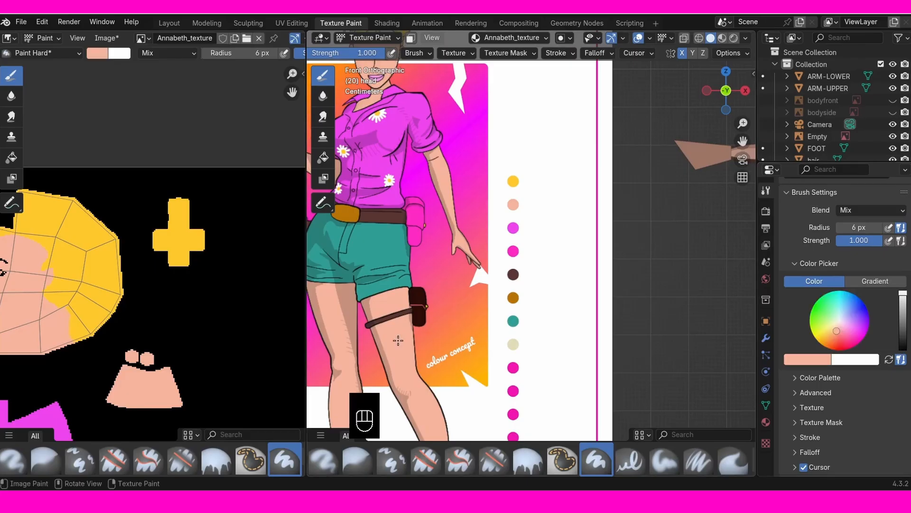
{"action": "left_click_drag", "start_coordinate": [900, 308], "coordinate": [903, 292]}
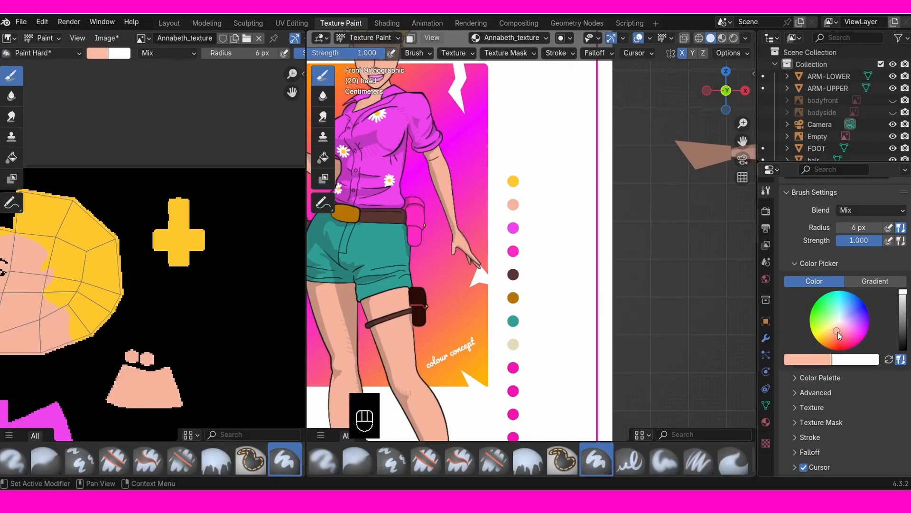
{"action": "left_click_drag", "start_coordinate": [837, 332], "coordinate": [838, 333]}
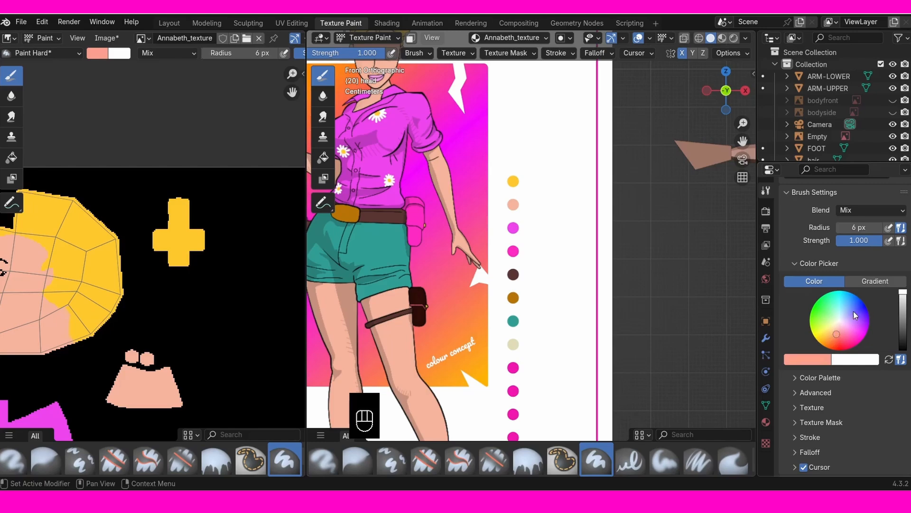
Step: Leave texture painting on the head, select the HAND object and enter Texture Paint mode for it
{"action": "middle_click_drag", "start_coordinate": [726, 233], "coordinate": [340, 306], "text": "shift"}
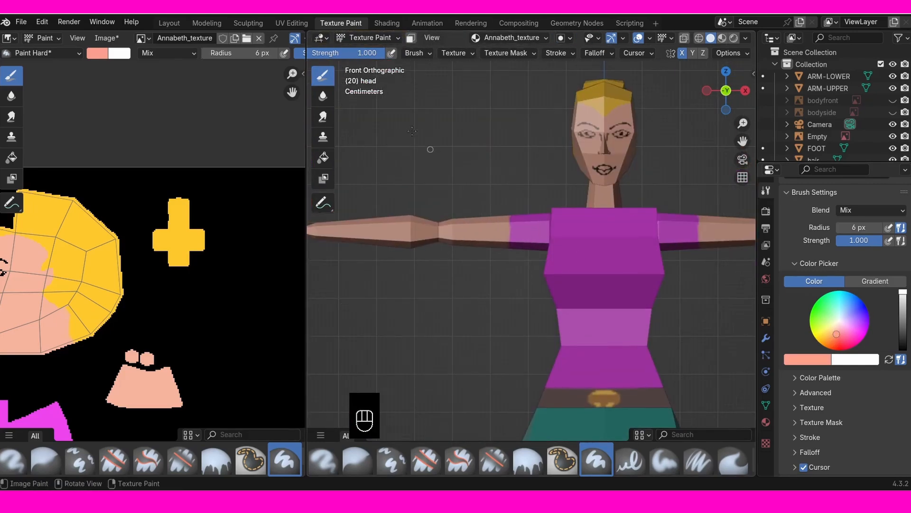
{"action": "left_click", "coordinate": [375, 37]}
{"action": "left_click", "coordinate": [373, 51]}
{"action": "middle_click_drag", "start_coordinate": [567, 267], "coordinate": [538, 306], "text": "shift"}
{"action": "left_click", "coordinate": [574, 250]}
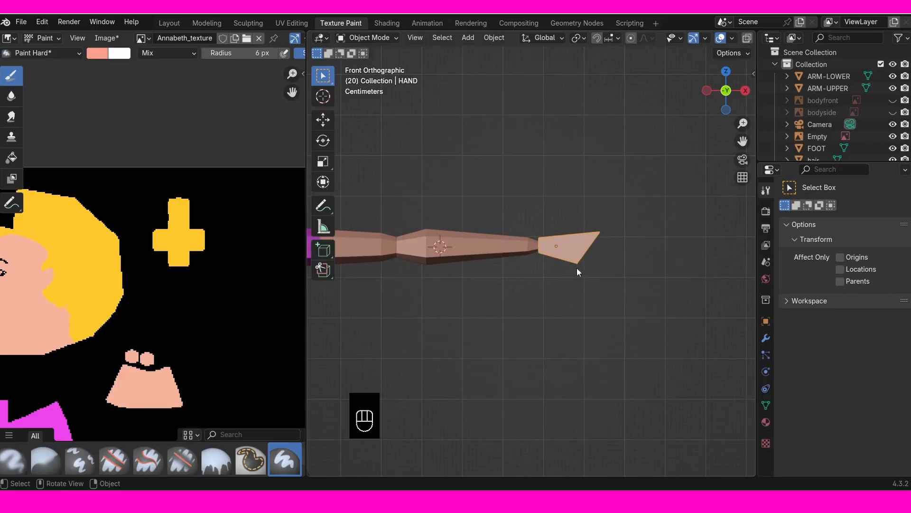
{"action": "left_click", "coordinate": [393, 37]}
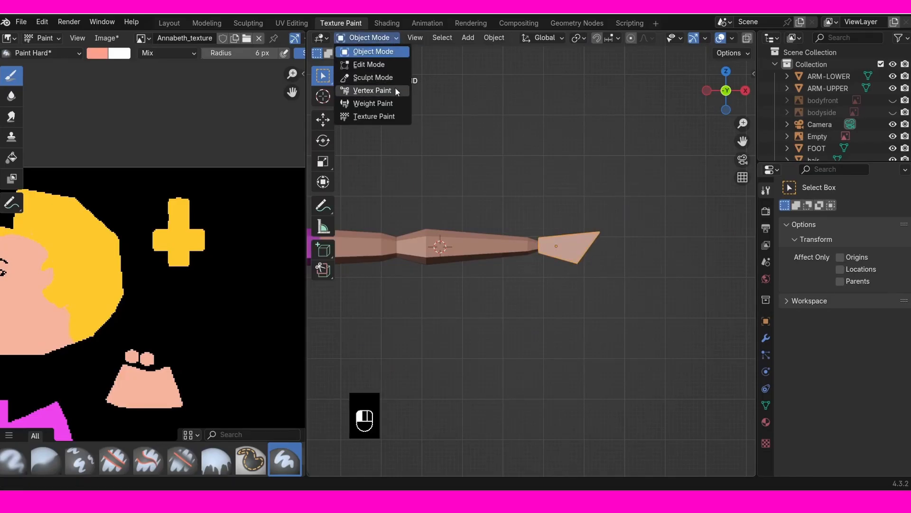
{"action": "left_click", "coordinate": [391, 117]}
Step: Paint salmon crease lines on the hand's front and upper faces and three finger-separating lines on its end face
{"action": "mouse_move", "coordinate": [619, 289]}
{"action": "middle_mouse_down"}
{"action": "mouse_move", "coordinate": [583, 226]}
{"action": "mouse_move", "coordinate": [609, 244]}
{"action": "mouse_move", "coordinate": [604, 236]}
{"action": "mouse_move", "coordinate": [577, 289]}
{"action": "mouse_move", "coordinate": [578, 315]}
{"action": "mouse_move", "coordinate": [640, 300]}
{"action": "mouse_move", "coordinate": [585, 247]}
{"action": "mouse_move", "coordinate": [594, 189]}
{"action": "mouse_move", "coordinate": [584, 157]}
{"action": "mouse_move", "coordinate": [579, 165]}
{"action": "mouse_move", "coordinate": [561, 139]}
{"action": "mouse_move", "coordinate": [595, 141]}
{"action": "middle_mouse_up"}
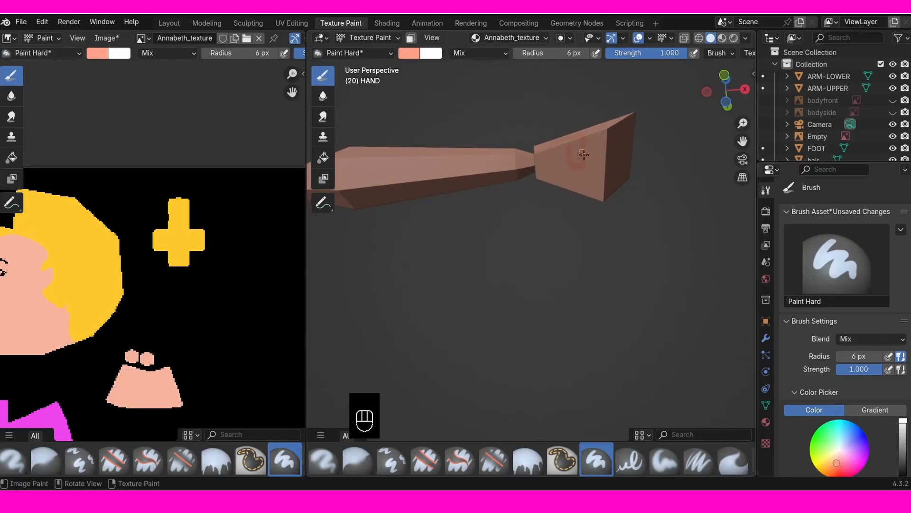
{"action": "middle_click_drag", "start_coordinate": [583, 154], "coordinate": [581, 159]}
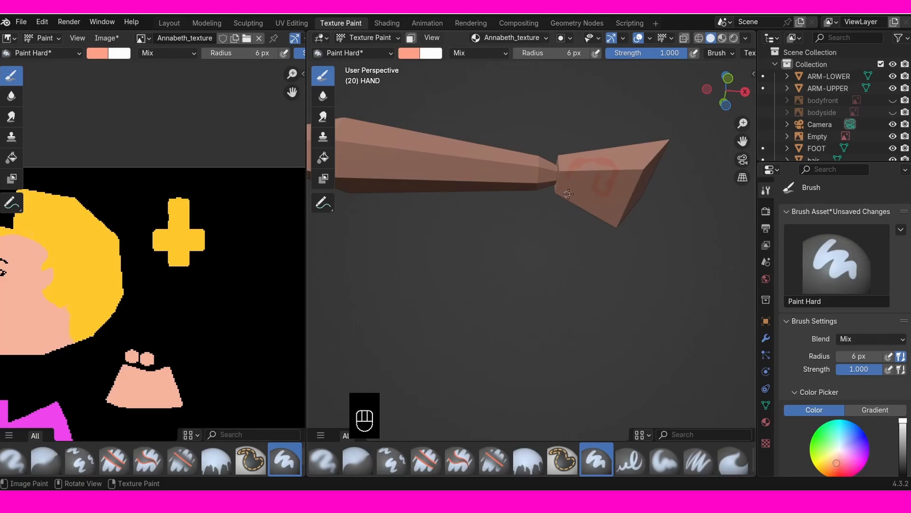
{"action": "middle_click_drag", "start_coordinate": [579, 195], "coordinate": [619, 341]}
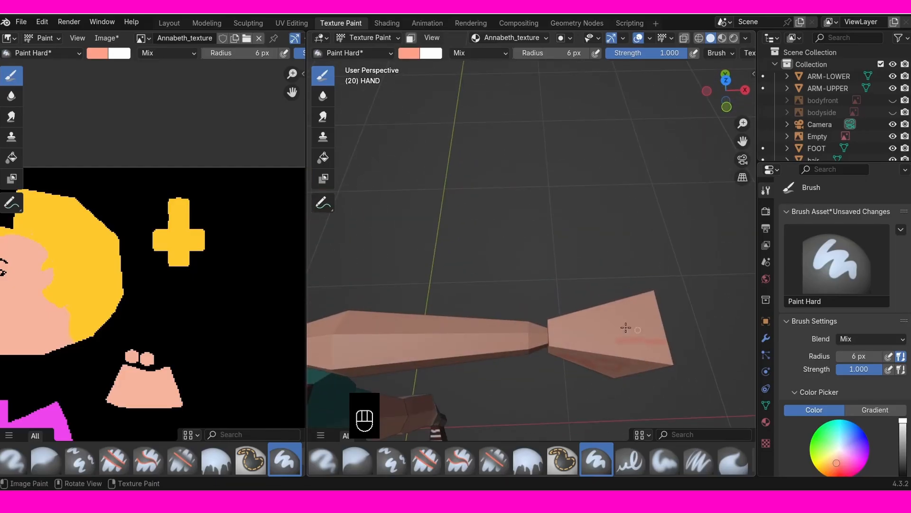
{"action": "middle_click_drag", "start_coordinate": [672, 309], "coordinate": [412, 178]}
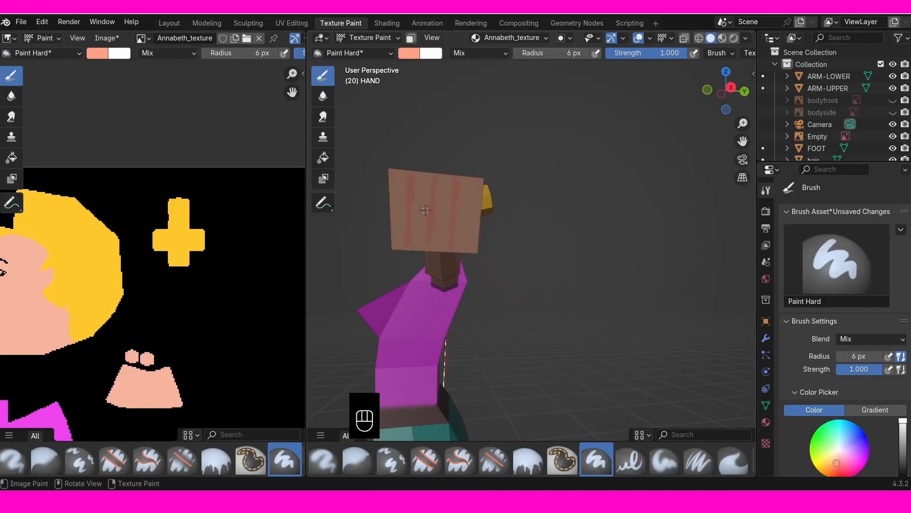
{"action": "middle_click_drag", "start_coordinate": [468, 222], "coordinate": [503, 234]}
{"action": "mouse_move", "coordinate": [503, 233]}
{"action": "middle_mouse_down", "text": "ctrl"}
{"action": "mouse_move", "coordinate": [465, 214]}
{"action": "mouse_move", "coordinate": [496, 235]}
{"action": "mouse_move", "coordinate": [477, 261]}
{"action": "mouse_move", "coordinate": [499, 232]}
{"action": "middle_mouse_up", "text": "ctrl"}
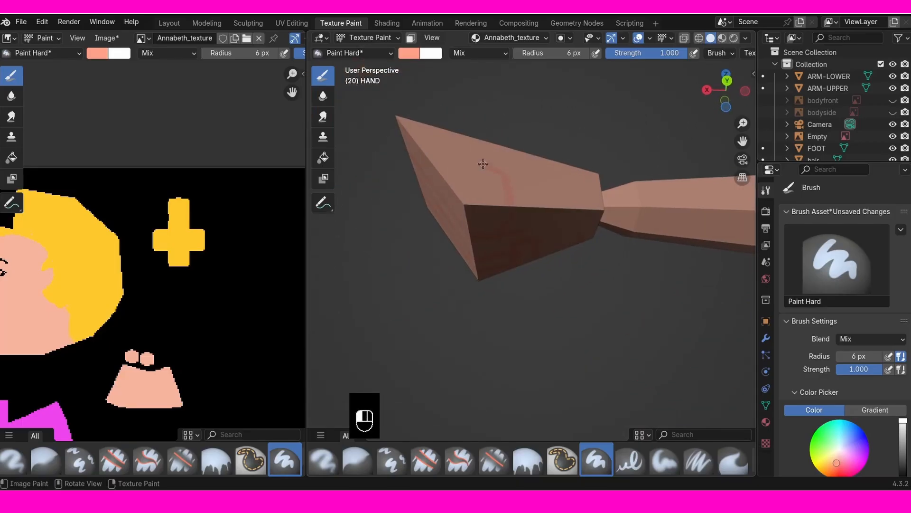
Step: Paint salmon crease lines across the rear face of the hand and inspect the hand from several angles
{"action": "left_click_drag", "start_coordinate": [477, 178], "coordinate": [487, 162]}
{"action": "mouse_move", "coordinate": [502, 174]}
{"action": "middle_mouse_down"}
{"action": "mouse_move", "coordinate": [486, 133]}
{"action": "mouse_move", "coordinate": [548, 195]}
{"action": "middle_mouse_up"}
{"action": "left_click_drag", "start_coordinate": [521, 187], "coordinate": [517, 166]}
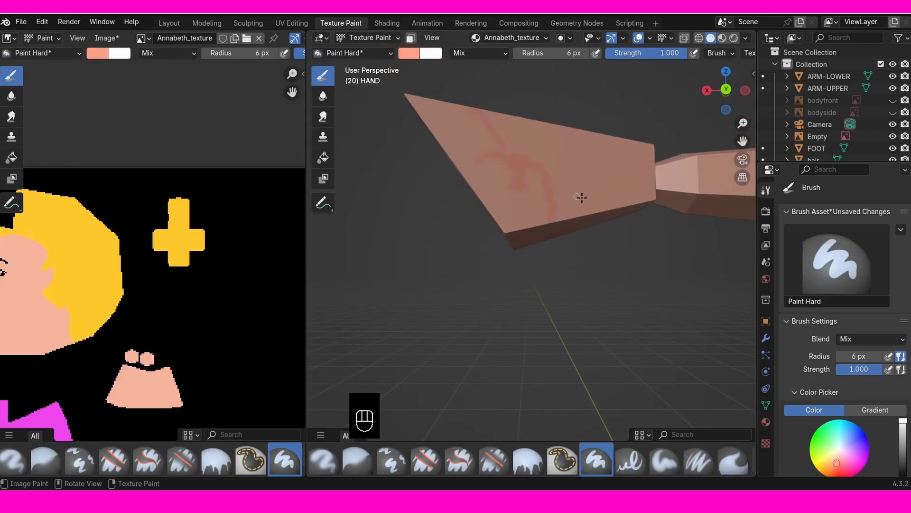
{"action": "middle_click_drag", "start_coordinate": [608, 176], "coordinate": [665, 285]}
{"action": "middle_click_drag", "start_coordinate": [603, 256], "coordinate": [676, 167]}
{"action": "middle_click_drag", "start_coordinate": [556, 205], "coordinate": [600, 209], "text": "ctrl"}
{"action": "middle_click_drag", "start_coordinate": [515, 190], "coordinate": [594, 266], "text": "shift"}
Step: Return to the front view and save the painted Annabeth_texture image
{"action": "key", "text": "KP_1"}
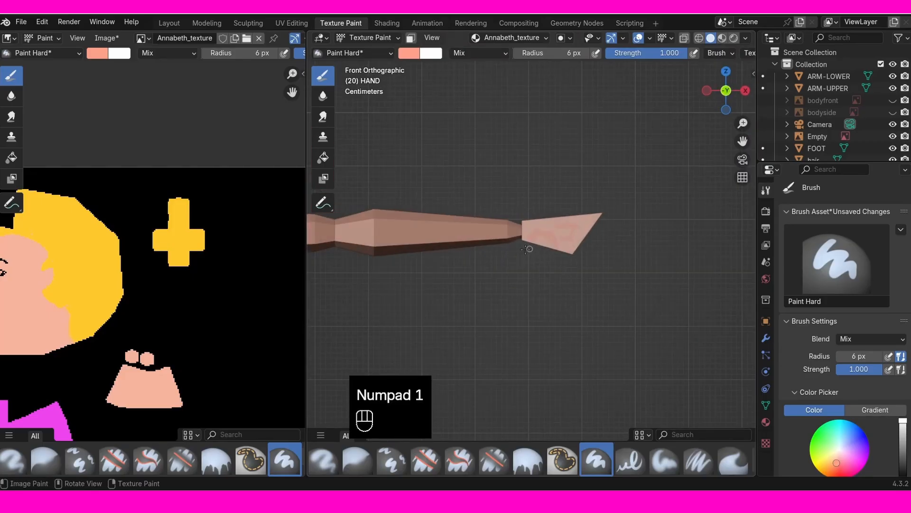
{"action": "left_click", "coordinate": [109, 38]}
{"action": "left_click", "coordinate": [139, 161]}
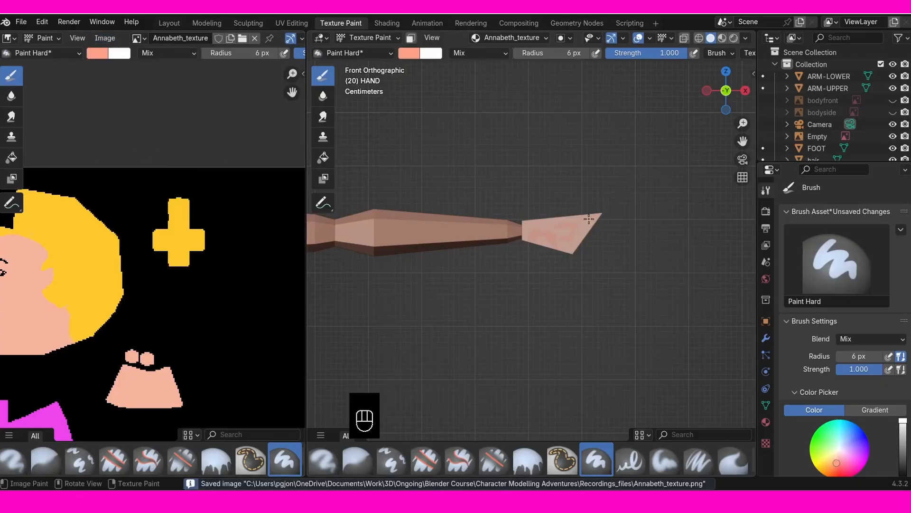
Step: Leave texture painting on the hand, select the HIPS object and enter Texture Paint mode for it
{"action": "middle_click_drag", "start_coordinate": [588, 218], "coordinate": [550, 284], "text": "ctrl"}
{"action": "middle_click_drag", "start_coordinate": [379, 337], "coordinate": [585, 246], "text": "shift"}
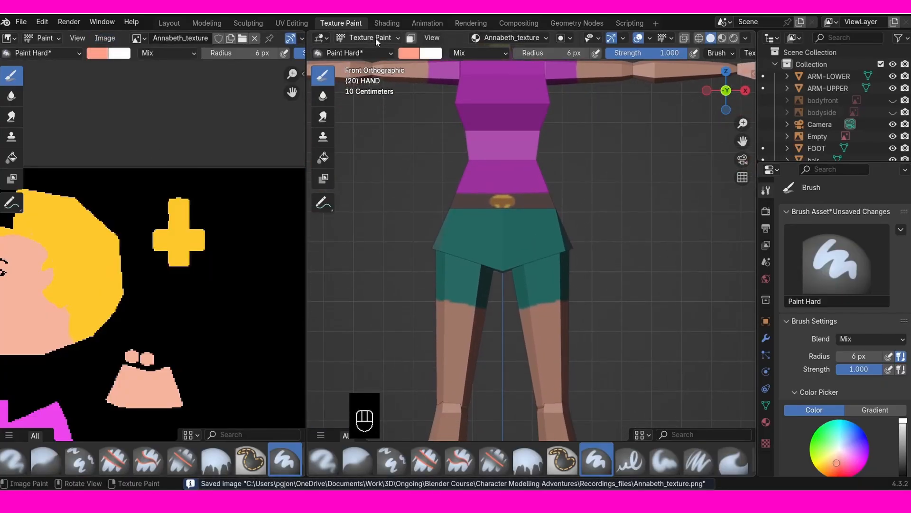
{"action": "left_click", "coordinate": [376, 38]}
{"action": "left_click", "coordinate": [399, 50]}
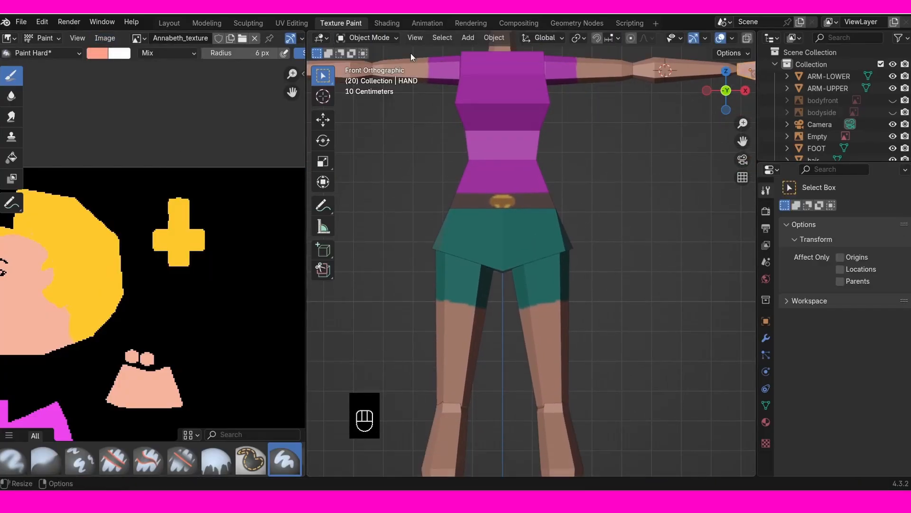
{"action": "left_click", "coordinate": [551, 244]}
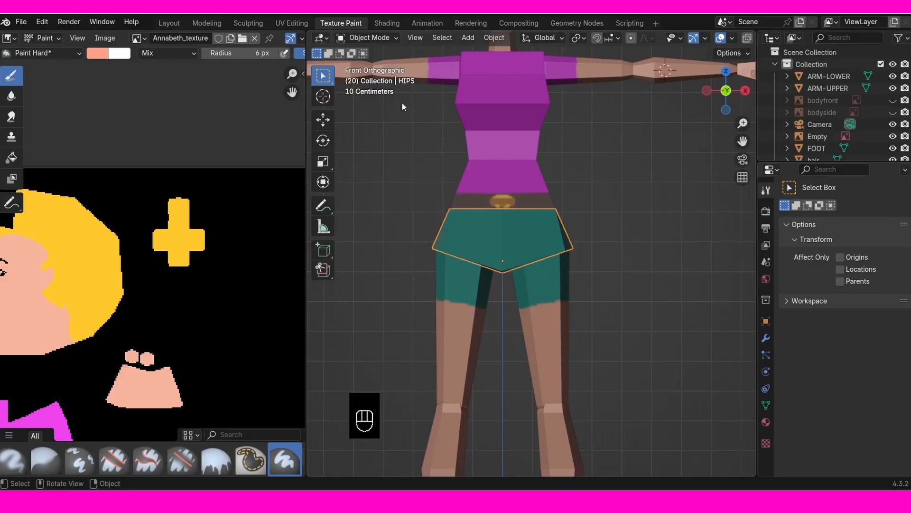
{"action": "left_click", "coordinate": [374, 38]}
{"action": "left_click", "coordinate": [385, 120]}
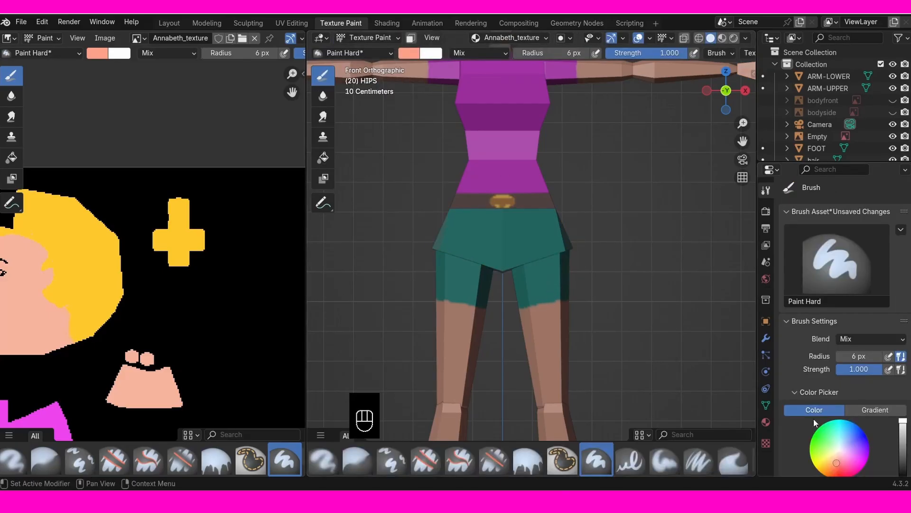
Step: Sample the teal of the shorts from the texture image and darken it slightly as the brush colour
{"action": "middle_click_drag", "start_coordinate": [799, 437], "coordinate": [788, 305]}
{"action": "middle_click_drag", "start_coordinate": [107, 346], "coordinate": [393, 59], "text": "shift"}
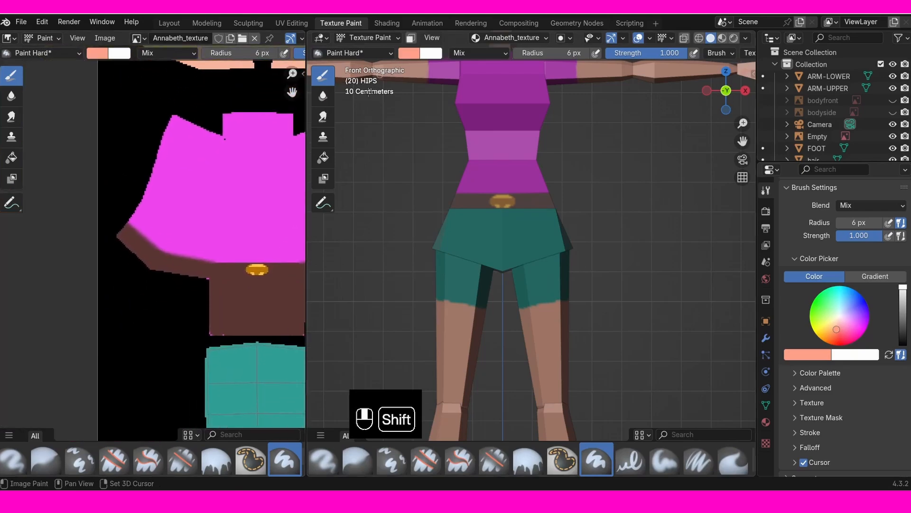
{"action": "middle_click_drag", "start_coordinate": [369, 92], "coordinate": [286, 15], "text": "shift"}
{"action": "left_click", "coordinate": [812, 355]}
{"action": "left_click", "coordinate": [826, 330]}
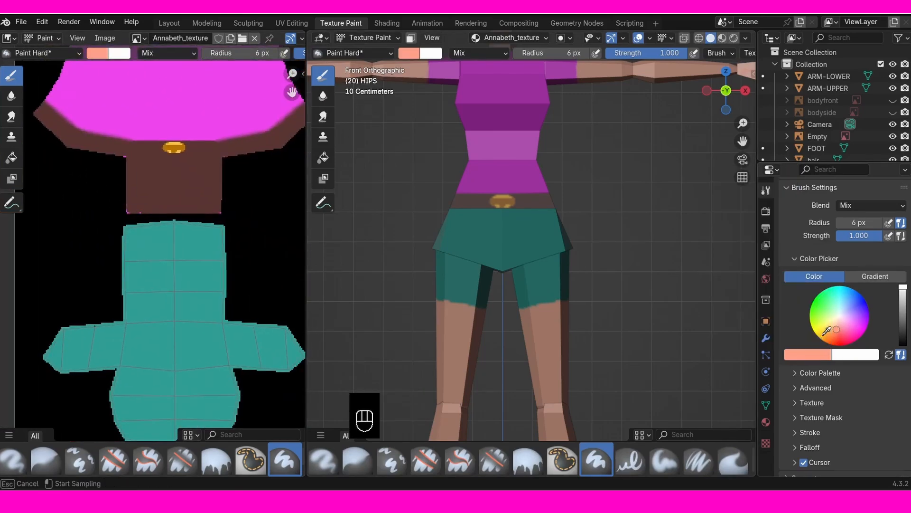
{"action": "left_click", "coordinate": [210, 338]}
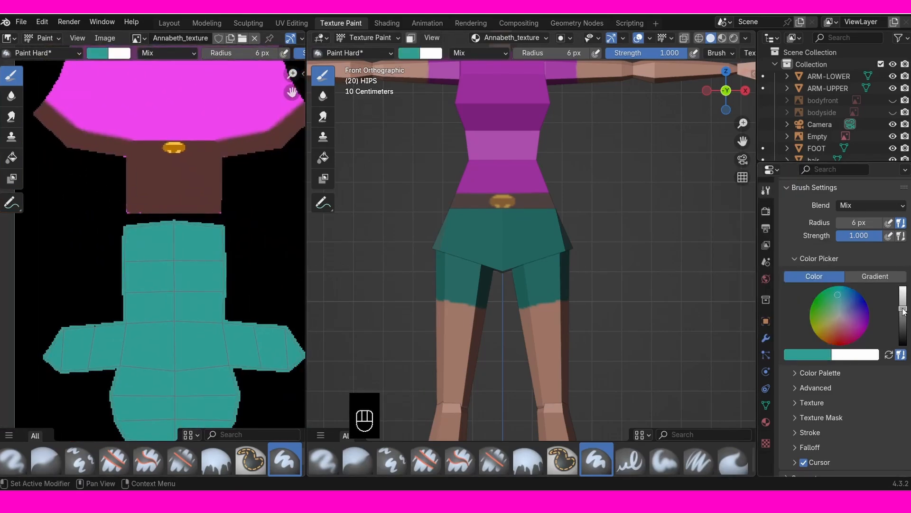
{"action": "left_click_drag", "start_coordinate": [903, 311], "coordinate": [903, 317]}
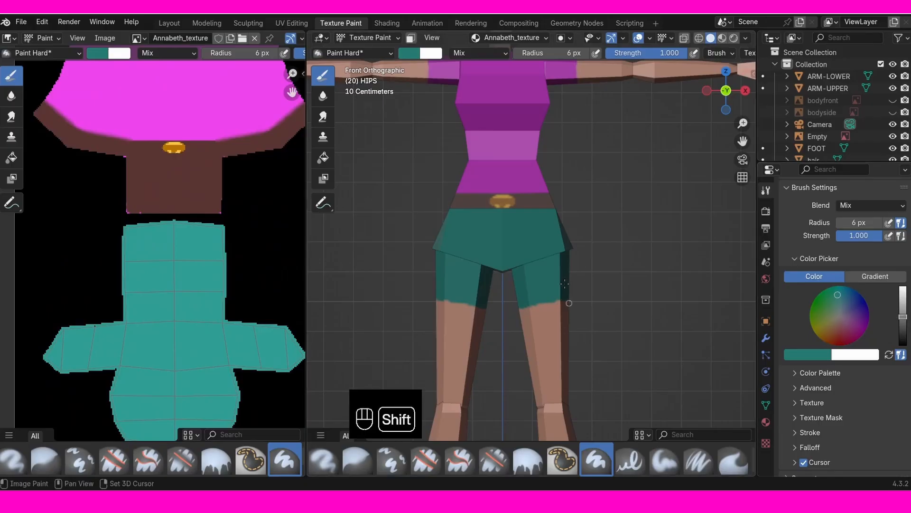
Step: Frame the front of the shorts and set the brush radius to 4 px
{"action": "middle_click_drag", "start_coordinate": [564, 284], "coordinate": [567, 207], "text": "shift"}
{"action": "key", "text": "f"}
{"action": "left_click", "coordinate": [565, 214]}
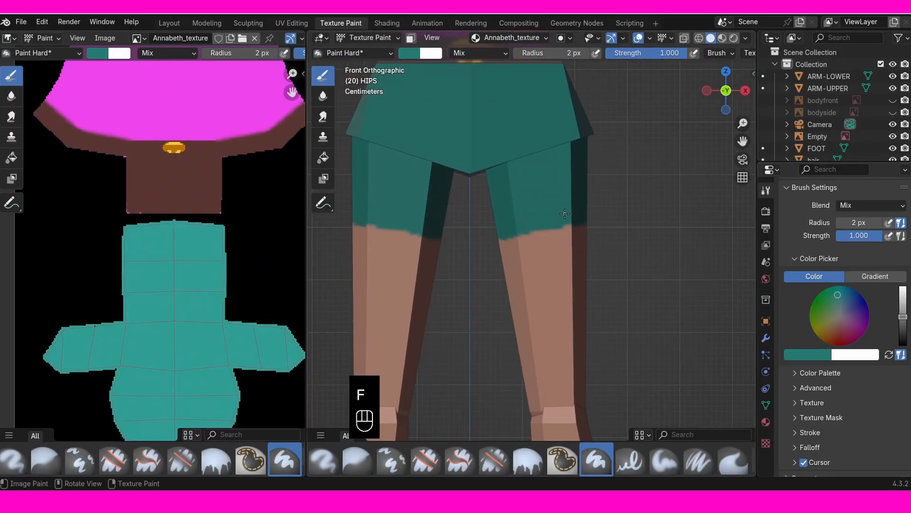
{"action": "key", "text": "f"}
{"action": "left_click", "coordinate": [515, 230]}
{"action": "key", "text": "f"}
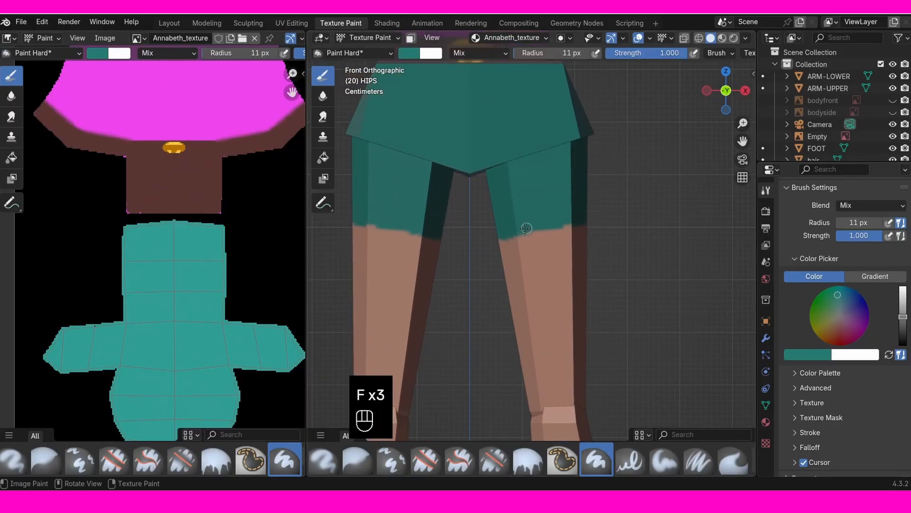
{"action": "left_click", "coordinate": [541, 226]}
{"action": "mouse_move", "coordinate": [550, 190]}
{"action": "middle_mouse_down", "text": "shift"}
{"action": "mouse_move", "coordinate": [541, 252]}
{"action": "mouse_move", "coordinate": [549, 242]}
{"action": "mouse_move", "coordinate": [571, 288]}
{"action": "middle_mouse_up", "text": "shift"}
{"action": "key", "text": "f"}
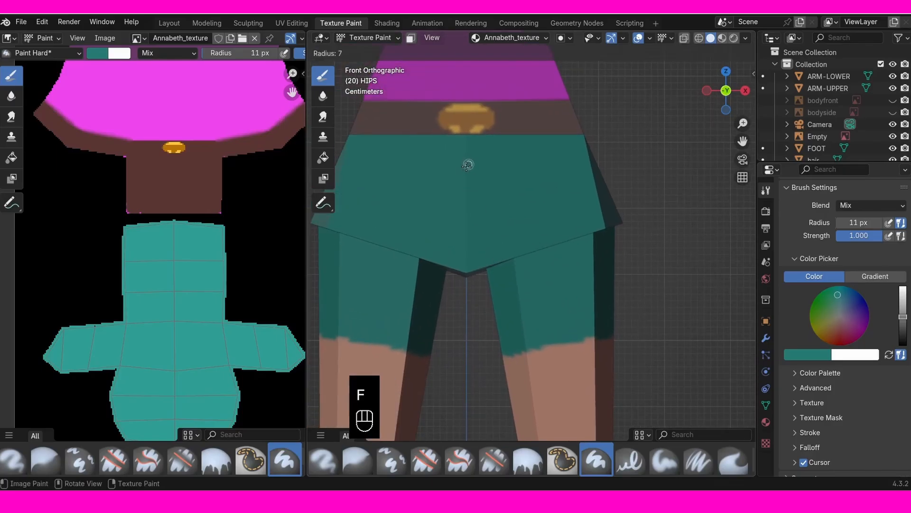
{"action": "left_click", "coordinate": [474, 103]}
{"action": "key", "text": "f"}
{"action": "left_click", "coordinate": [468, 144]}
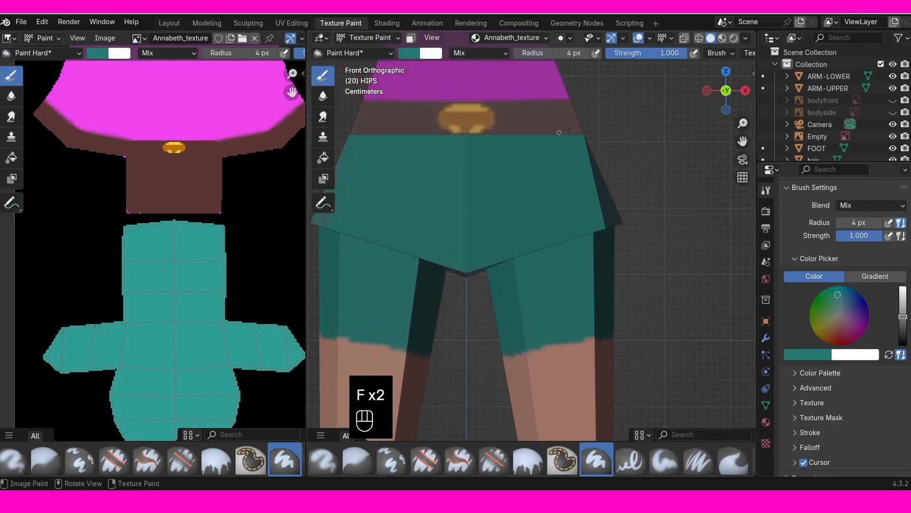
Step: Paint a dark teal centre seam down the front, underside and back of the shorts
{"action": "scroll", "coordinate": [718, 53], "scroll_direction": "down", "scroll_amount": 5}
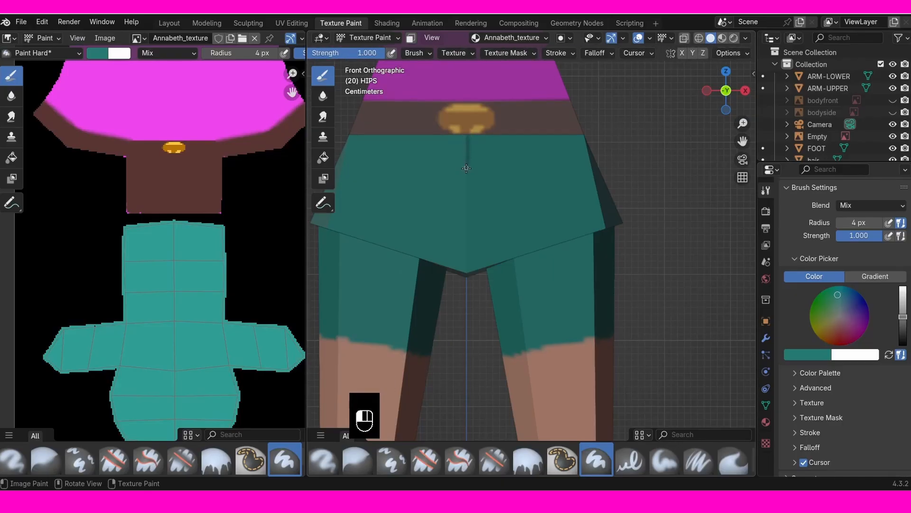
{"action": "left_click_drag", "start_coordinate": [467, 248], "coordinate": [466, 271]}
{"action": "mouse_move", "coordinate": [466, 270]}
{"action": "middle_mouse_down"}
{"action": "mouse_move", "coordinate": [468, 146]}
{"action": "mouse_move", "coordinate": [458, 114]}
{"action": "middle_mouse_up"}
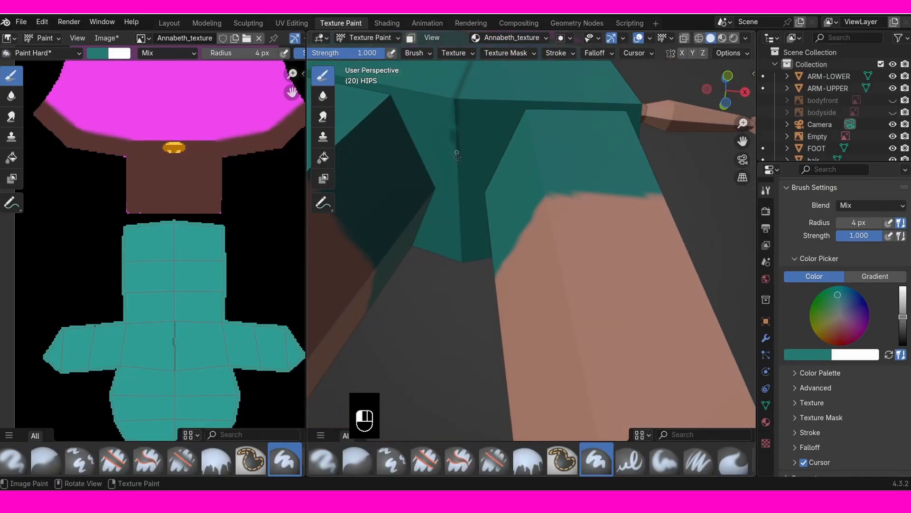
{"action": "left_click_drag", "start_coordinate": [454, 148], "coordinate": [461, 248]}
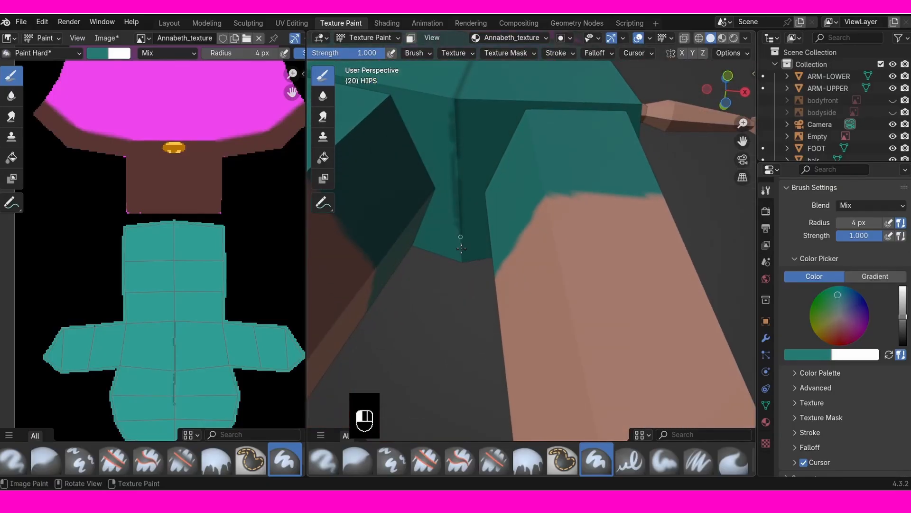
{"action": "middle_click_drag", "start_coordinate": [456, 152], "coordinate": [494, 169]}
{"action": "left_click_drag", "start_coordinate": [504, 159], "coordinate": [504, 219]}
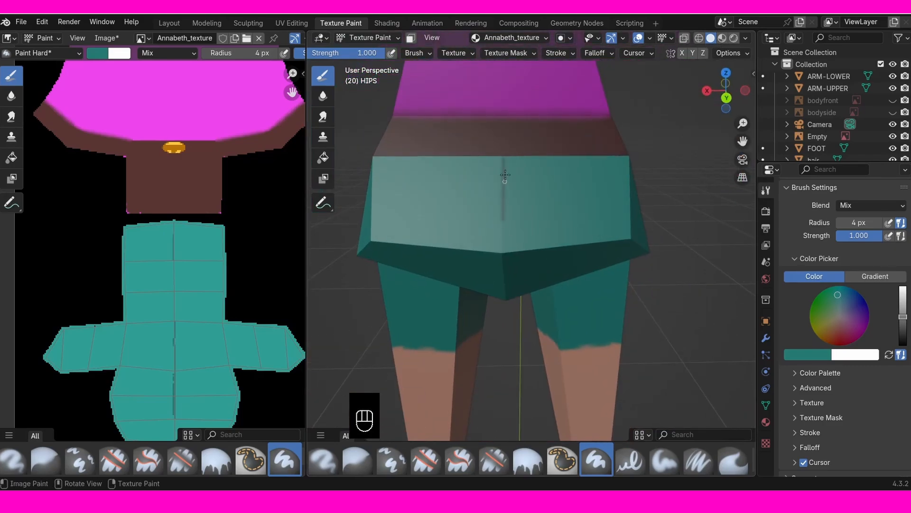
{"action": "middle_click_drag", "start_coordinate": [500, 224], "coordinate": [576, 201]}
Step: Enable X symmetry and paint mirrored back pocket outlines on the rear of the shorts
{"action": "left_click", "coordinate": [682, 53]}
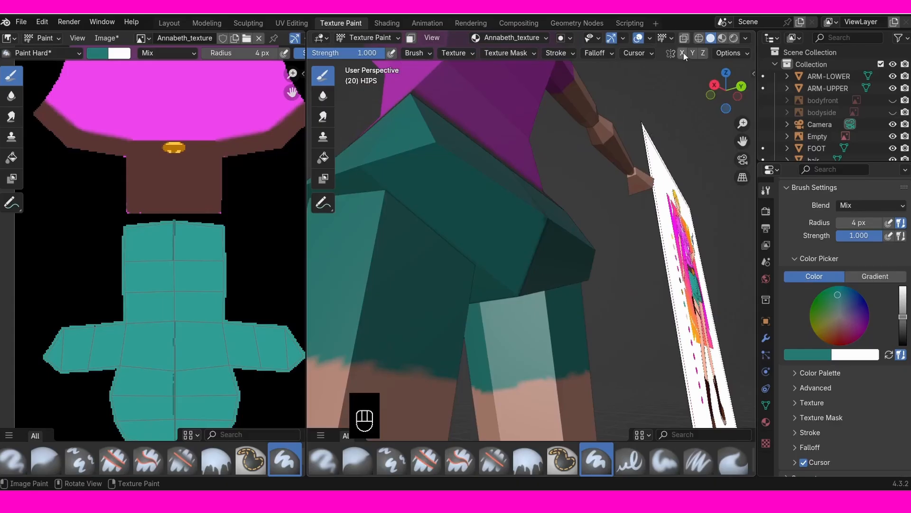
{"action": "middle_click_drag", "start_coordinate": [622, 142], "coordinate": [506, 193]}
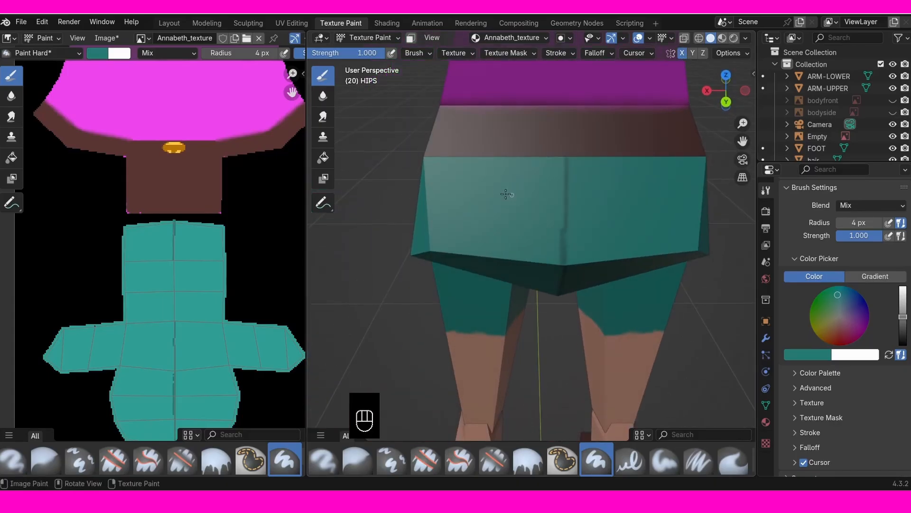
{"action": "mouse_move", "coordinate": [468, 183]}
{"action": "left_mouse_down"}
{"action": "mouse_move", "coordinate": [532, 182]}
{"action": "mouse_move", "coordinate": [529, 254]}
{"action": "mouse_move", "coordinate": [463, 232]}
{"action": "mouse_move", "coordinate": [463, 252]}
{"action": "mouse_move", "coordinate": [497, 256]}
{"action": "left_mouse_up"}
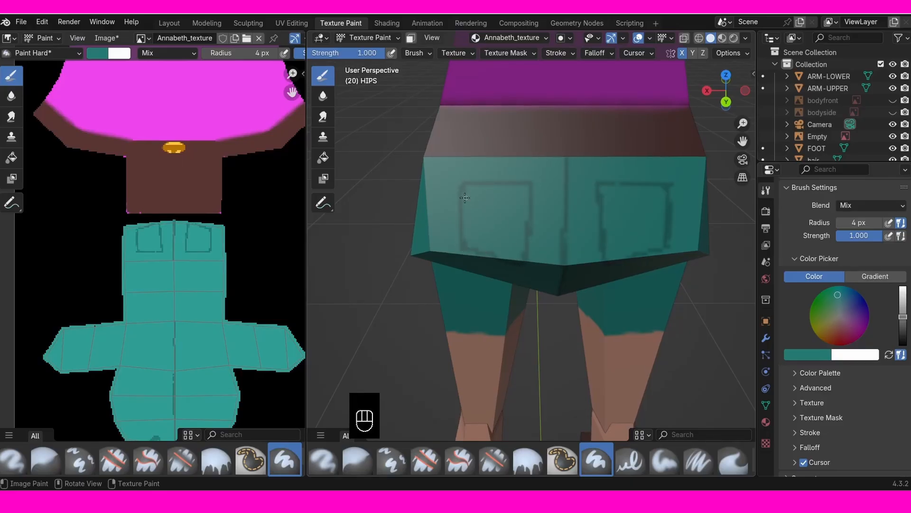
{"action": "mouse_move", "coordinate": [467, 198]}
{"action": "left_mouse_down"}
{"action": "mouse_move", "coordinate": [525, 205]}
{"action": "mouse_move", "coordinate": [467, 205]}
{"action": "left_mouse_up"}
Step: Paint a side seam down the hips and a curved front pocket line running into it, redoing the misplaced stroke
{"action": "mouse_move", "coordinate": [599, 187]}
{"action": "middle_mouse_down"}
{"action": "mouse_move", "coordinate": [612, 160]}
{"action": "mouse_move", "coordinate": [670, 176]}
{"action": "middle_mouse_up"}
{"action": "middle_click_drag", "start_coordinate": [532, 223], "coordinate": [579, 209], "text": "shift"}
{"action": "middle_click_drag", "start_coordinate": [565, 207], "coordinate": [540, 178]}
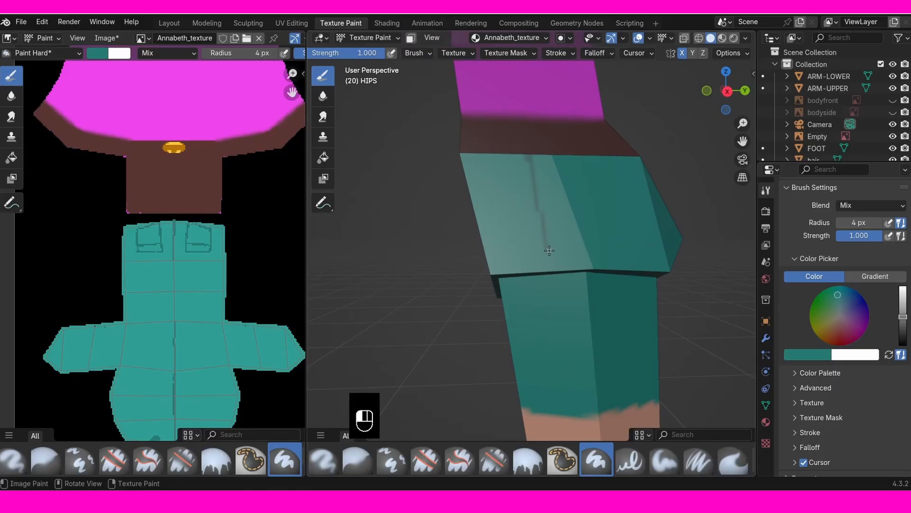
{"action": "key", "text": "ctrl+z"}
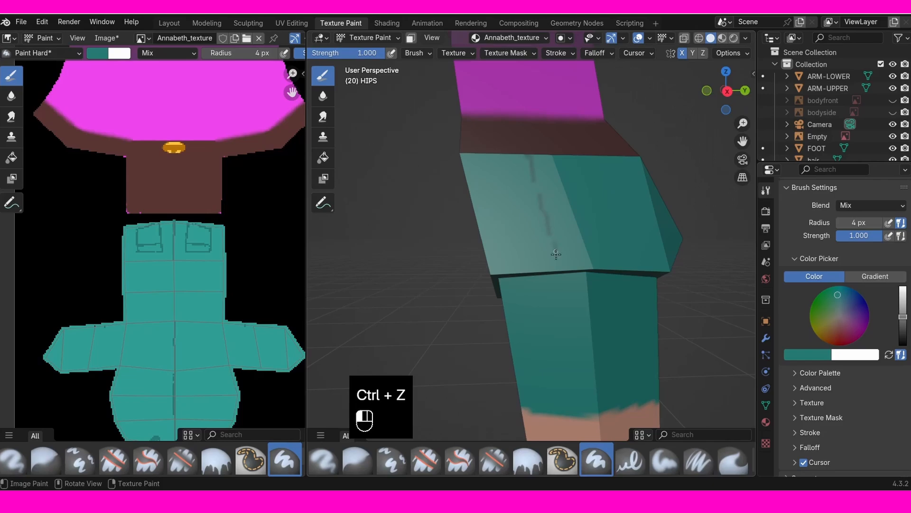
{"action": "left_click_drag", "start_coordinate": [542, 208], "coordinate": [562, 277]}
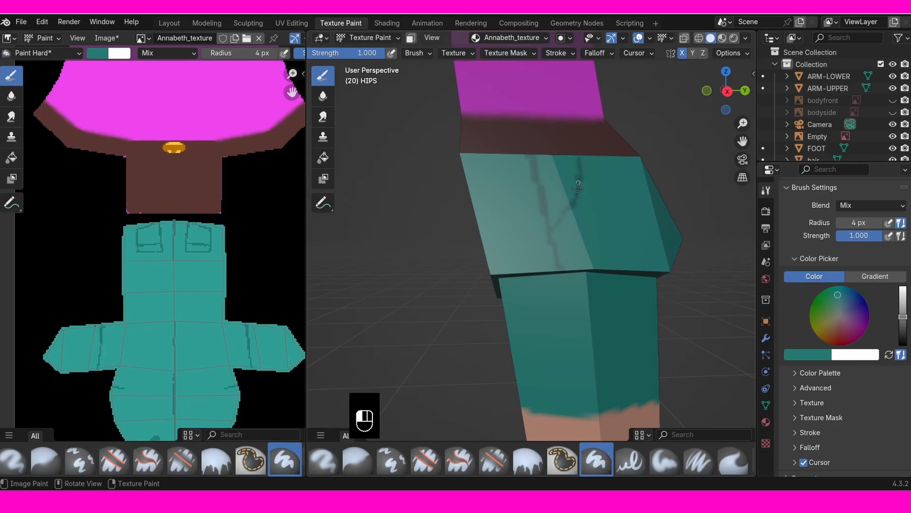
{"action": "mouse_move", "coordinate": [577, 165]}
{"action": "middle_mouse_down"}
{"action": "mouse_move", "coordinate": [521, 176]}
{"action": "mouse_move", "coordinate": [524, 205]}
{"action": "mouse_move", "coordinate": [593, 162]}
{"action": "middle_mouse_up"}
Step: Turn off X symmetry and paint the curved fly stitching beside the centre seam on the front of the shorts
{"action": "key", "text": "KP_1"}
{"action": "left_click", "coordinate": [682, 55]}
{"action": "scroll", "coordinate": [545, 168], "scroll_direction": "up", "scroll_amount": 2}
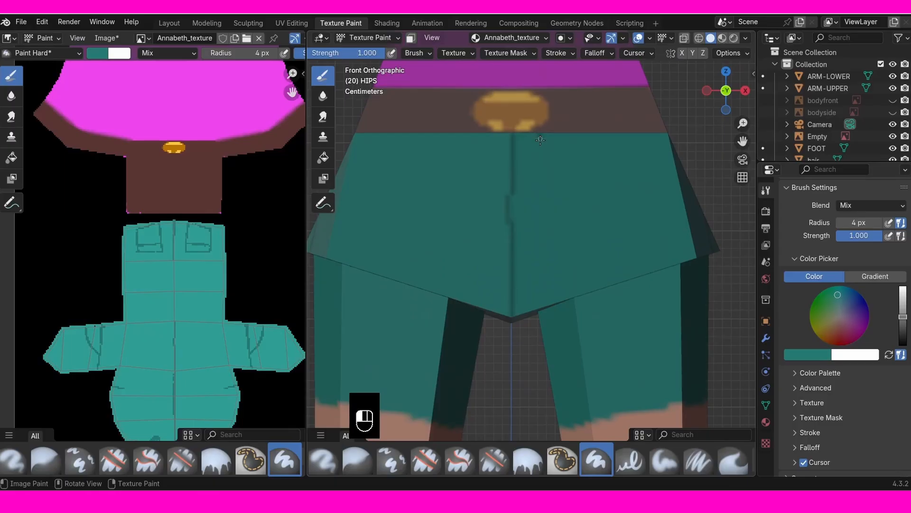
{"action": "key", "text": "ctrl+z"}
{"action": "middle_click_drag", "start_coordinate": [536, 140], "coordinate": [612, 247], "text": "ctrl"}
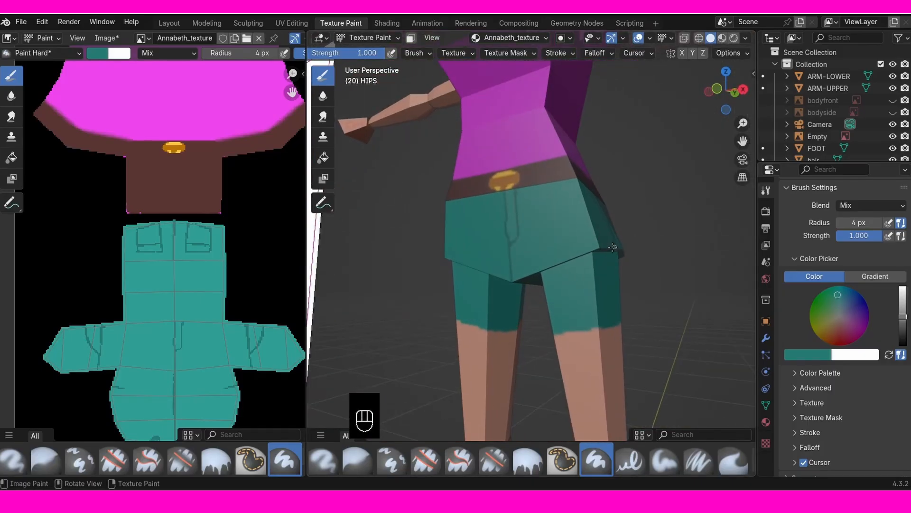
Step: Turn X symmetry back on and paint mirrored crease lines fanning out from the crotch on the front of the shorts
{"action": "key", "text": "KP_1"}
{"action": "middle_click_drag", "start_coordinate": [553, 249], "coordinate": [403, 289], "text": "shift"}
{"action": "middle_click_drag", "start_coordinate": [403, 290], "coordinate": [599, 273], "text": "shift"}
{"action": "middle_click_drag", "start_coordinate": [598, 273], "coordinate": [581, 218], "text": "ctrl"}
{"action": "middle_click_drag", "start_coordinate": [461, 129], "coordinate": [577, 202], "text": "shift"}
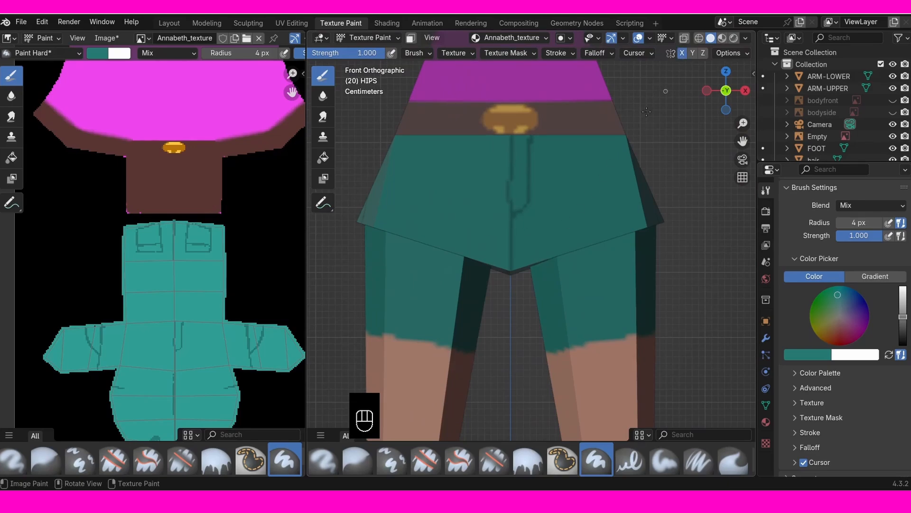
{"action": "left_click_drag", "start_coordinate": [530, 263], "coordinate": [590, 207]}
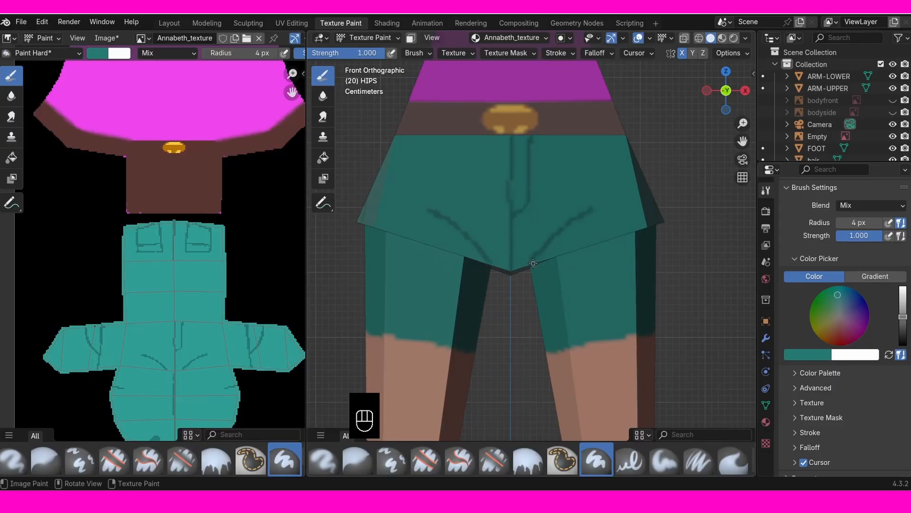
{"action": "left_click_drag", "start_coordinate": [534, 263], "coordinate": [593, 238]}
{"action": "left_click_drag", "start_coordinate": [529, 267], "coordinate": [581, 250]}
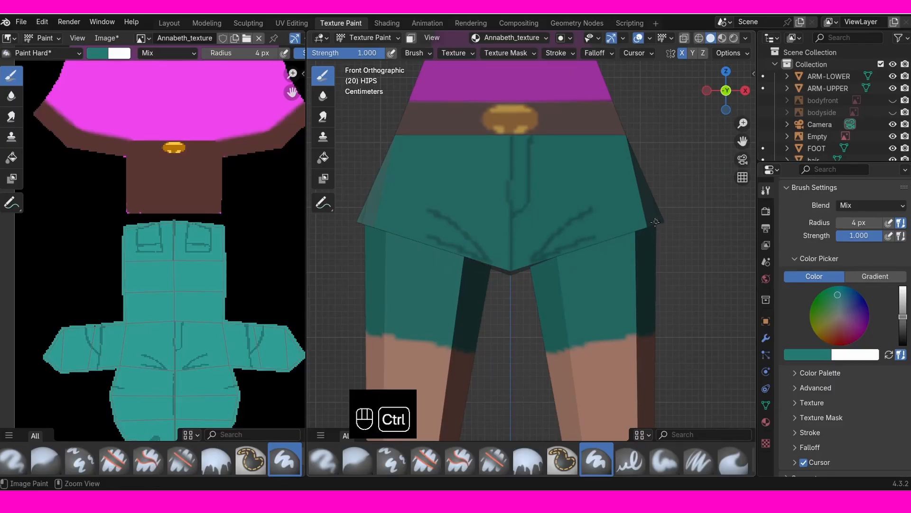
Step: Save the painted Annabeth_texture image with the new shorts details
{"action": "middle_click_drag", "start_coordinate": [634, 232], "coordinate": [643, 242], "text": "ctrl"}
{"action": "left_click", "coordinate": [107, 38]}
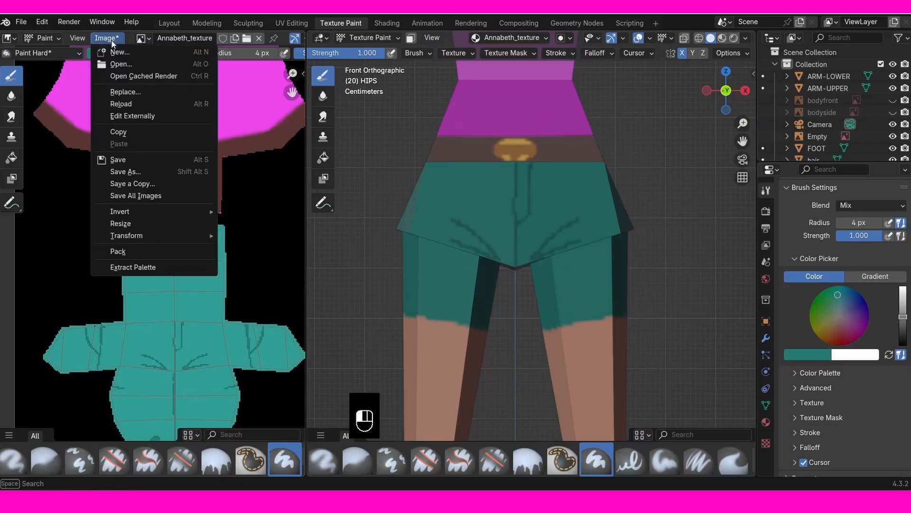
{"action": "left_click", "coordinate": [130, 156]}
Step: Leave texture painting on the hips, select the LEG-UPPER object and enter Texture Paint mode for it
{"action": "left_click", "coordinate": [368, 38]}
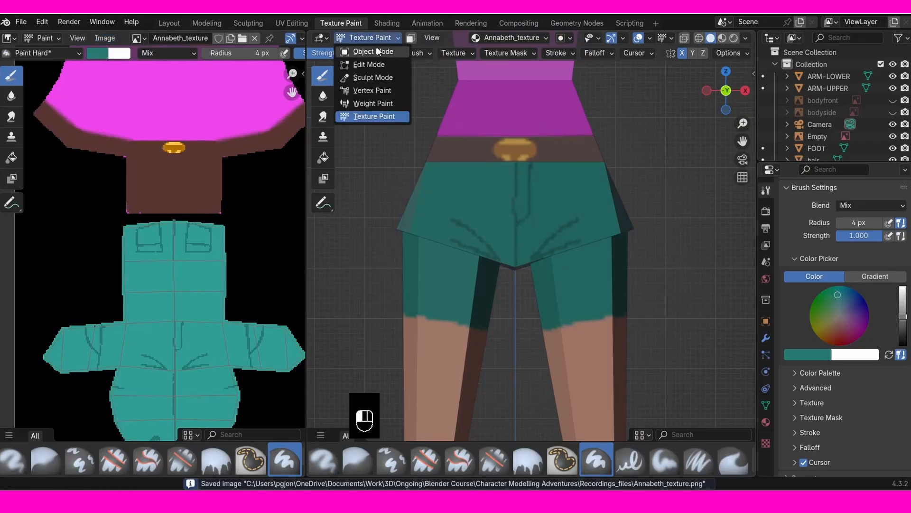
{"action": "left_click", "coordinate": [375, 51]}
{"action": "left_click", "coordinate": [610, 308]}
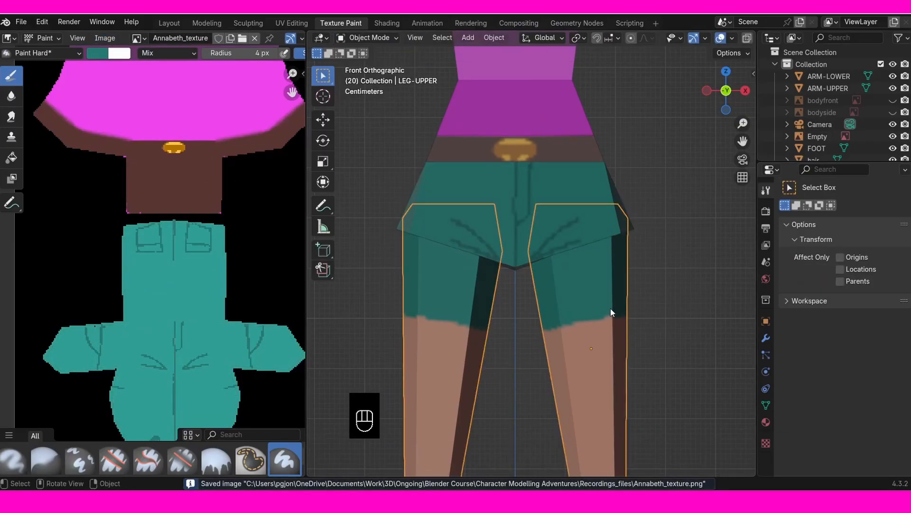
{"action": "left_click", "coordinate": [363, 38]}
{"action": "left_click", "coordinate": [371, 121]}
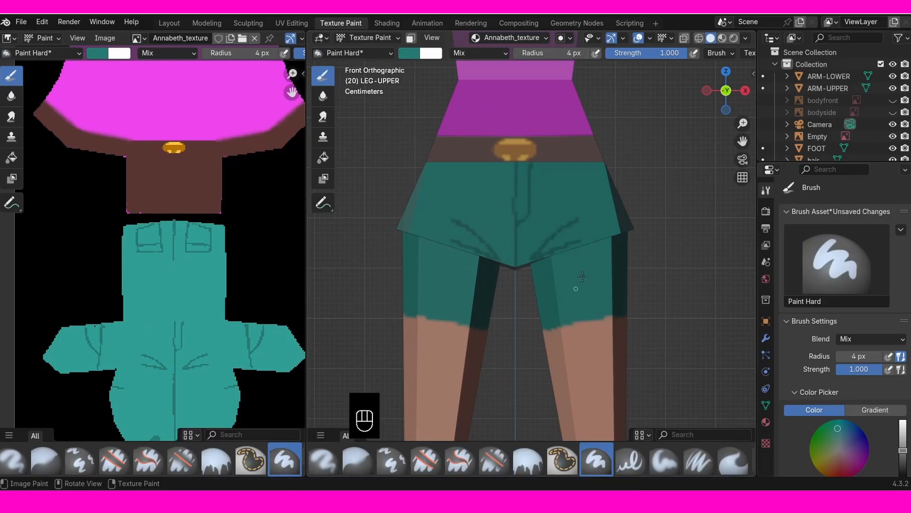
Step: Paint short creases at the top of the inner thigh and a dark teal hem along the lower edge of the shorts
{"action": "scroll", "coordinate": [812, 434], "scroll_direction": "down", "scroll_amount": 6}
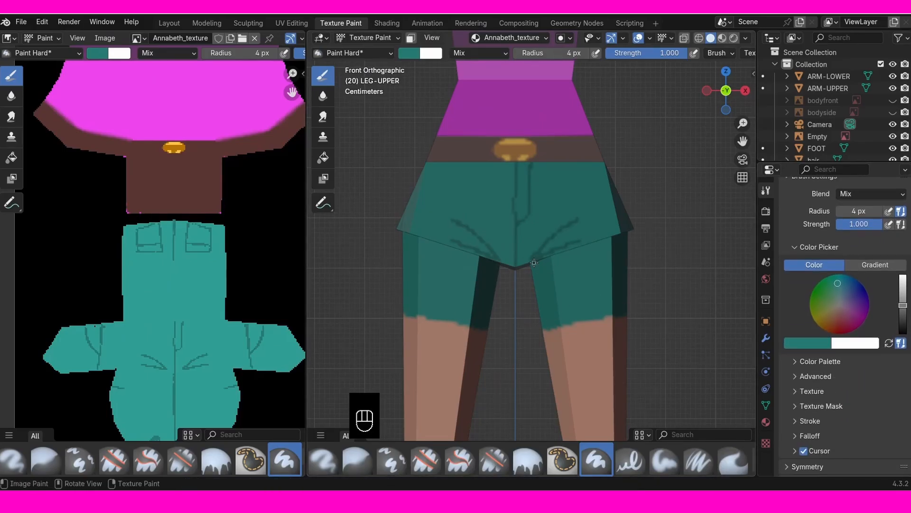
{"action": "left_click_drag", "start_coordinate": [566, 271], "coordinate": [543, 281]}
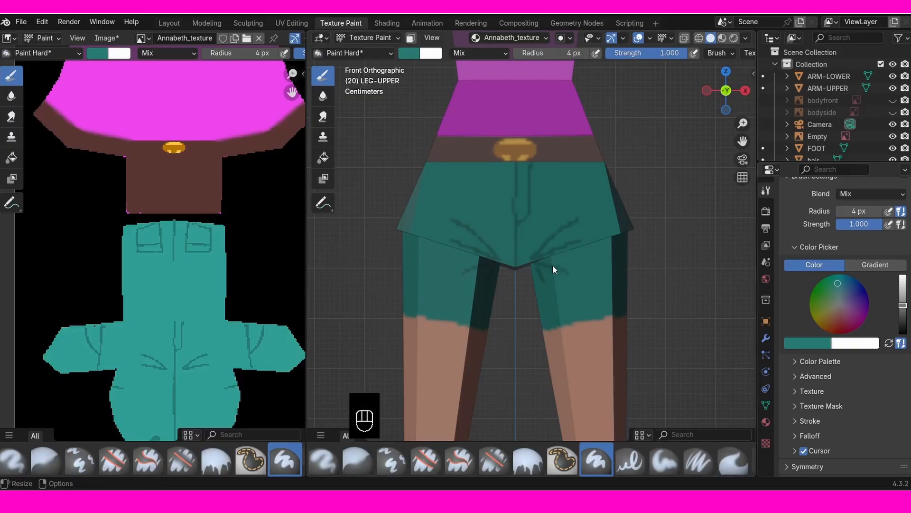
{"action": "left_click_drag", "start_coordinate": [546, 326], "coordinate": [612, 314]}
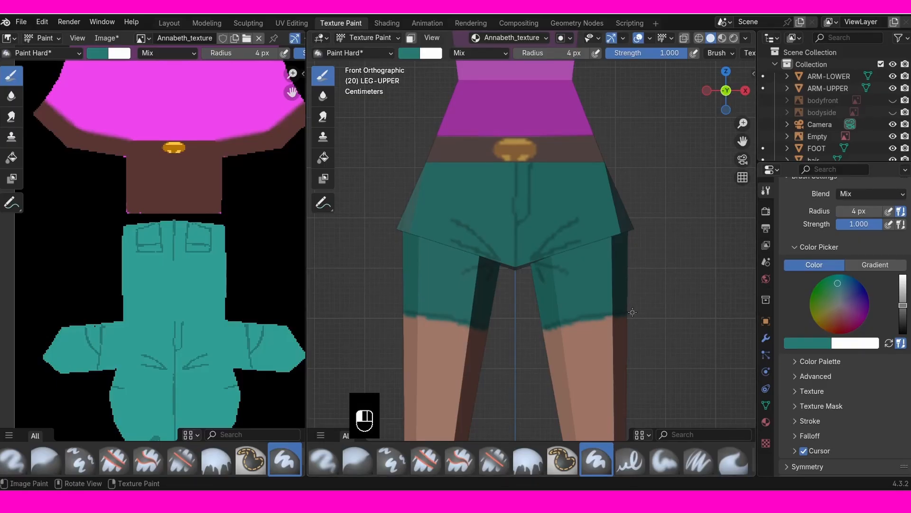
Step: Paint a dark teal seam down the outer side of the upper leg and crease lines around the thigh above the shorts' hem
{"action": "mouse_move", "coordinate": [612, 314]}
{"action": "middle_mouse_down"}
{"action": "mouse_move", "coordinate": [553, 333]}
{"action": "mouse_move", "coordinate": [548, 243]}
{"action": "middle_mouse_up"}
{"action": "left_click_drag", "start_coordinate": [541, 238], "coordinate": [555, 344]}
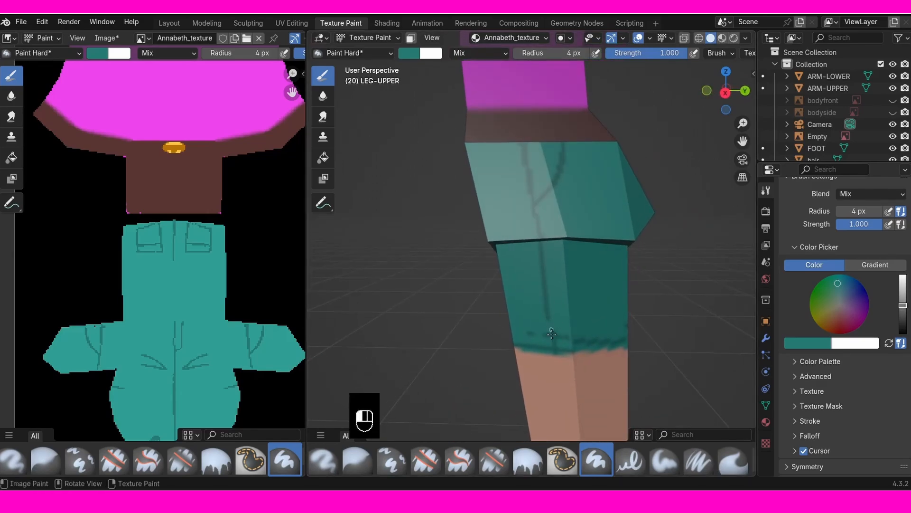
{"action": "middle_click_drag", "start_coordinate": [549, 310], "coordinate": [693, 256]}
{"action": "key", "text": "KP_1"}
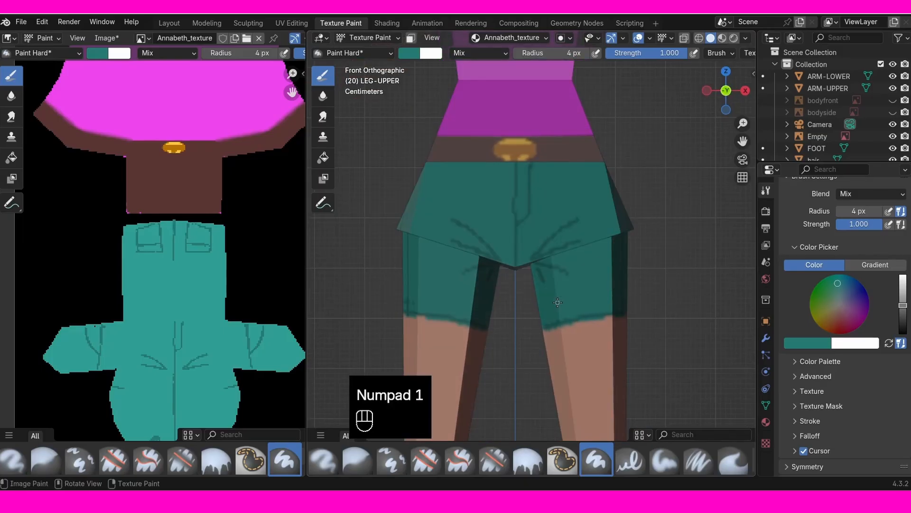
{"action": "left_click_drag", "start_coordinate": [558, 303], "coordinate": [646, 286]}
{"action": "middle_click_drag", "start_coordinate": [649, 271], "coordinate": [546, 295]}
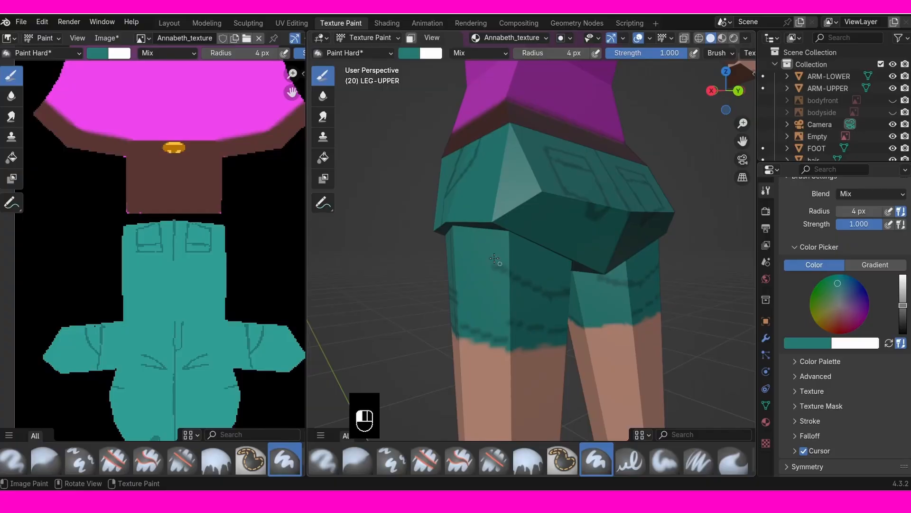
{"action": "key", "text": "KP_1"}
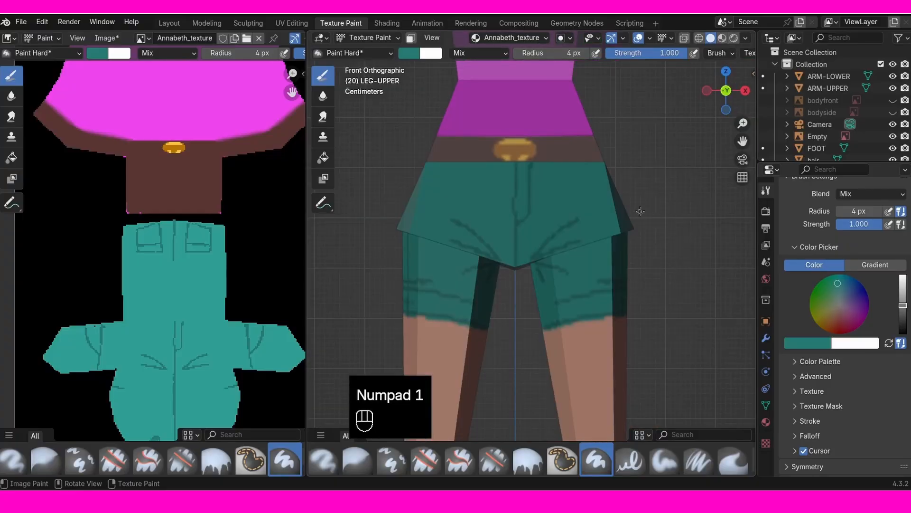
Step: Save the Annabeth_texture image with the painted leg details of the shorts
{"action": "middle_click_drag", "start_coordinate": [640, 211], "coordinate": [679, 294], "text": "ctrl"}
{"action": "left_click", "coordinate": [116, 38]}
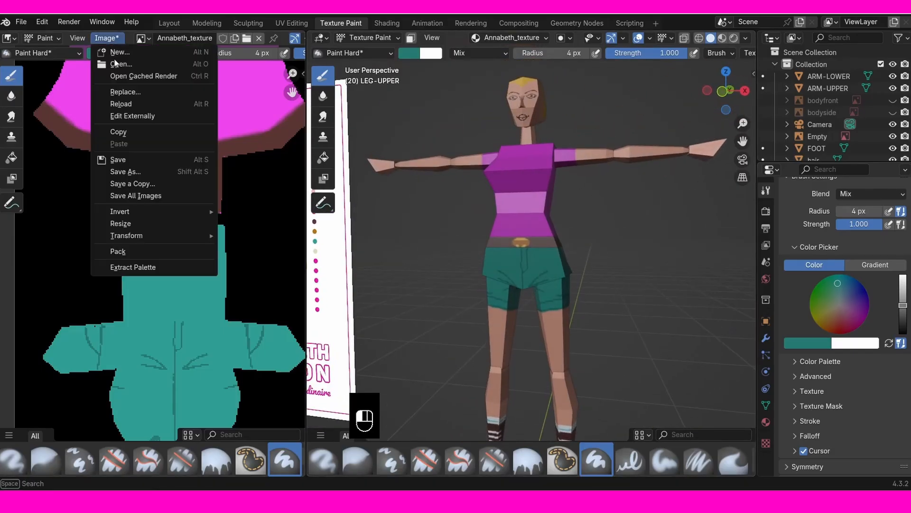
{"action": "left_click", "coordinate": [125, 159]}
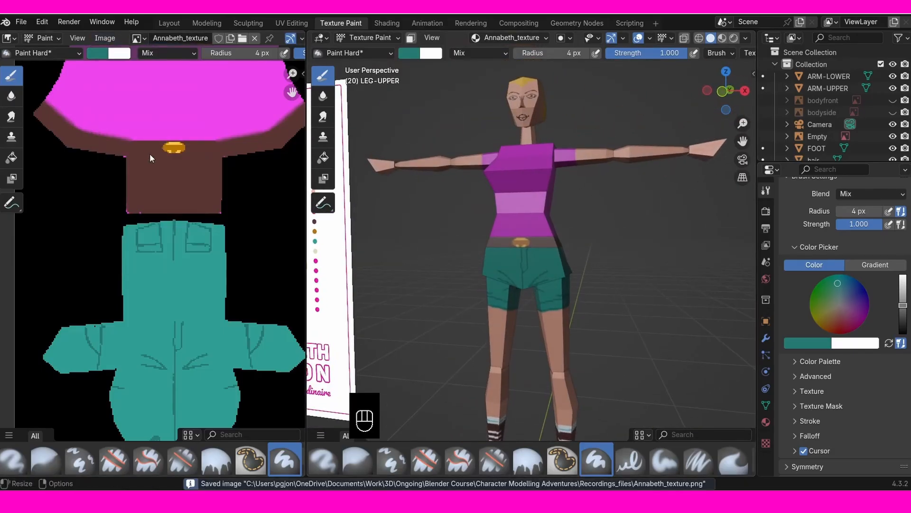
Step: Leave texture painting on the upper legs, select the TORSO object and enter Texture Paint mode for it
{"action": "left_click", "coordinate": [373, 39]}
{"action": "left_click", "coordinate": [372, 53]}
{"action": "middle_click_drag", "start_coordinate": [571, 278], "coordinate": [545, 271], "text": "shift"}
{"action": "left_click", "coordinate": [534, 197]}
{"action": "middle_click_drag", "start_coordinate": [534, 197], "coordinate": [560, 267]}
{"action": "left_click", "coordinate": [380, 36]}
{"action": "left_click", "coordinate": [384, 117]}
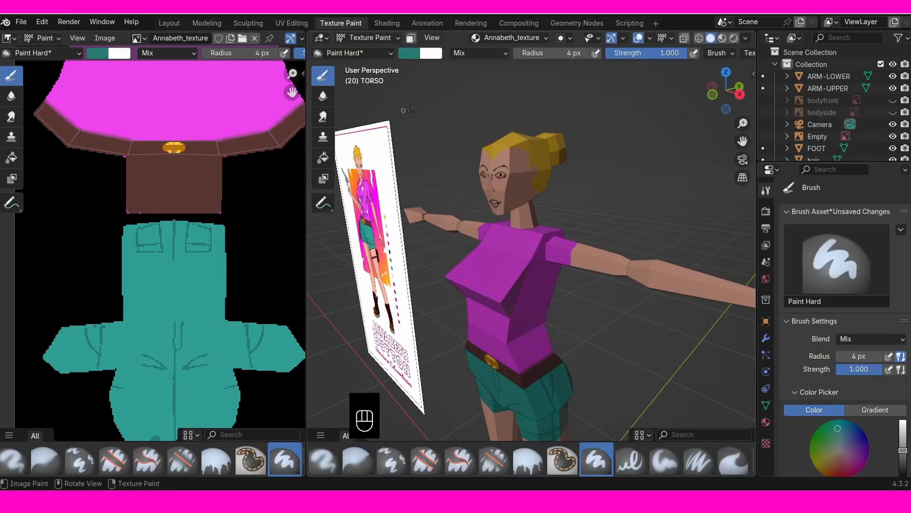
Step: Sample the skin colour from the face area of the texture image as the brush colour
{"action": "middle_click_drag", "start_coordinate": [485, 281], "coordinate": [546, 204]}
{"action": "mouse_move", "coordinate": [565, 195]}
{"action": "middle_mouse_down"}
{"action": "mouse_move", "coordinate": [555, 220]}
{"action": "mouse_move", "coordinate": [530, 226]}
{"action": "mouse_move", "coordinate": [580, 192]}
{"action": "middle_mouse_up"}
{"action": "middle_click_drag", "start_coordinate": [813, 438], "coordinate": [813, 334]}
{"action": "middle_click_drag", "start_coordinate": [209, 196], "coordinate": [143, 401], "text": "shift"}
{"action": "middle_click_drag", "start_coordinate": [190, 223], "coordinate": [120, 335], "text": "shift"}
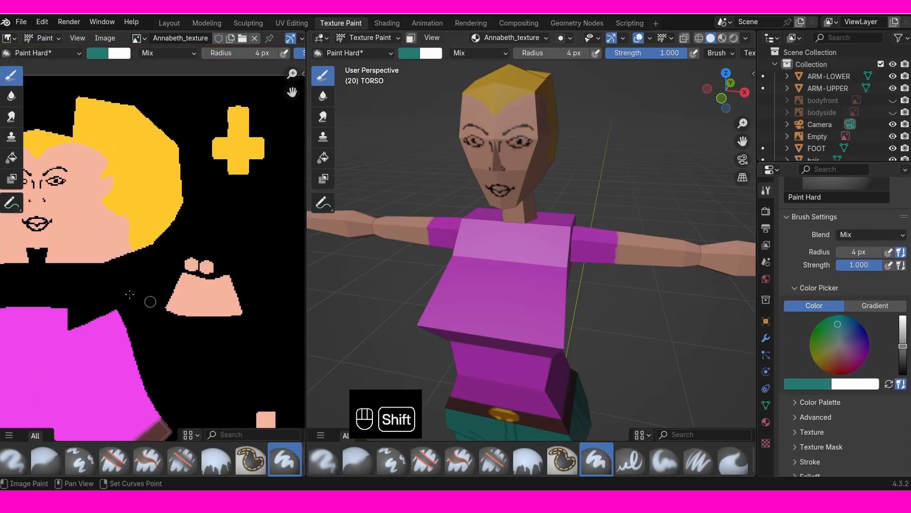
{"action": "middle_click_drag", "start_coordinate": [131, 291], "coordinate": [246, 271], "text": "shift"}
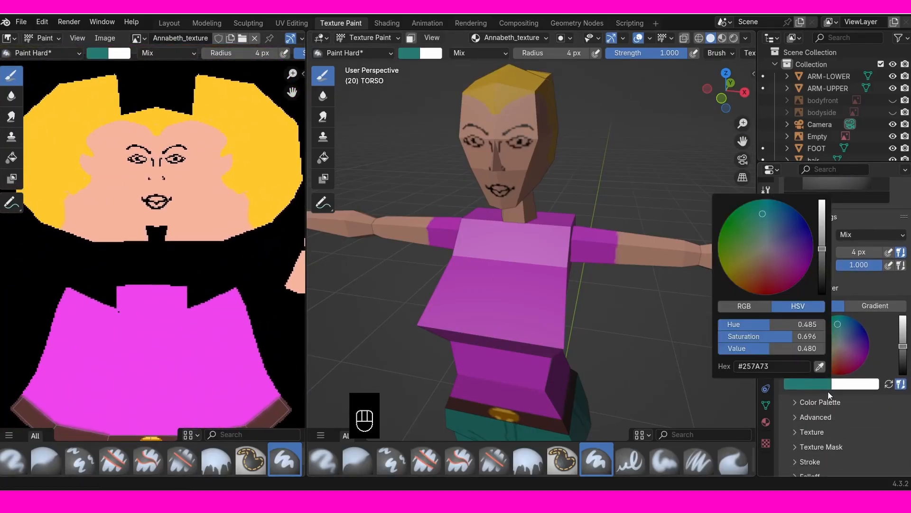
{"action": "left_click", "coordinate": [819, 366]}
{"action": "left_click", "coordinate": [221, 207]}
Step: Outline a rounded neckline on the upper chest with a 7 px brush and fill it with skin colour at 28 px
{"action": "middle_click_drag", "start_coordinate": [562, 308], "coordinate": [556, 295], "text": "shift"}
{"action": "scroll", "coordinate": [541, 213], "scroll_direction": "up", "scroll_amount": 3}
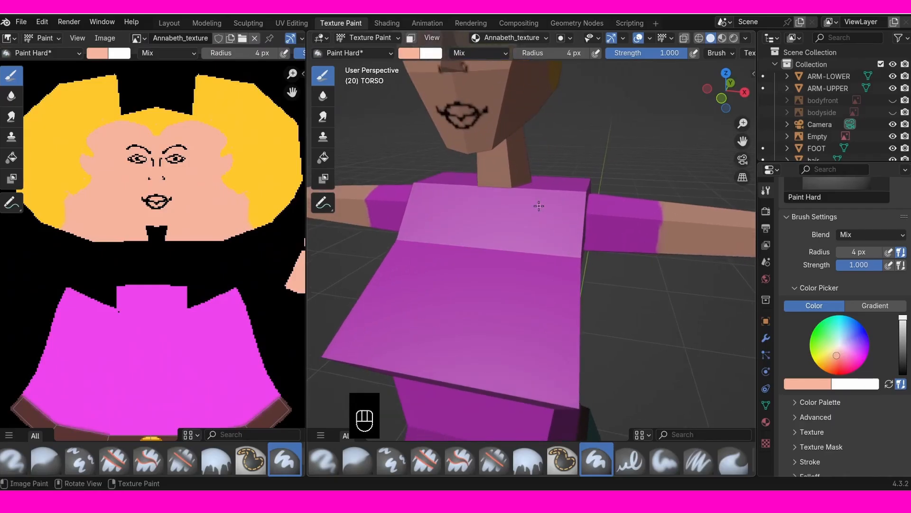
{"action": "middle_click_drag", "start_coordinate": [539, 204], "coordinate": [524, 231]}
{"action": "left_click_drag", "start_coordinate": [537, 177], "coordinate": [526, 245]}
{"action": "key", "text": "f"}
{"action": "left_click", "coordinate": [537, 189]}
{"action": "middle_click_drag", "start_coordinate": [526, 246], "coordinate": [541, 231]}
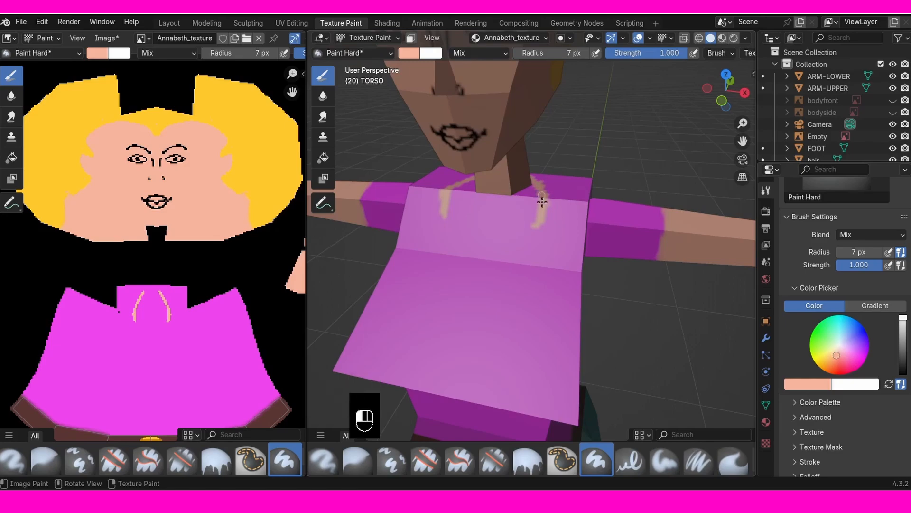
{"action": "mouse_move", "coordinate": [539, 216]}
{"action": "left_mouse_down"}
{"action": "mouse_move", "coordinate": [510, 261]}
{"action": "mouse_move", "coordinate": [486, 273]}
{"action": "mouse_move", "coordinate": [498, 256]}
{"action": "mouse_move", "coordinate": [495, 264]}
{"action": "mouse_move", "coordinate": [484, 254]}
{"action": "mouse_move", "coordinate": [500, 238]}
{"action": "mouse_move", "coordinate": [461, 217]}
{"action": "mouse_move", "coordinate": [487, 196]}
{"action": "mouse_move", "coordinate": [510, 202]}
{"action": "left_mouse_up"}
{"action": "key", "text": "f"}
{"action": "left_click", "coordinate": [498, 258]}
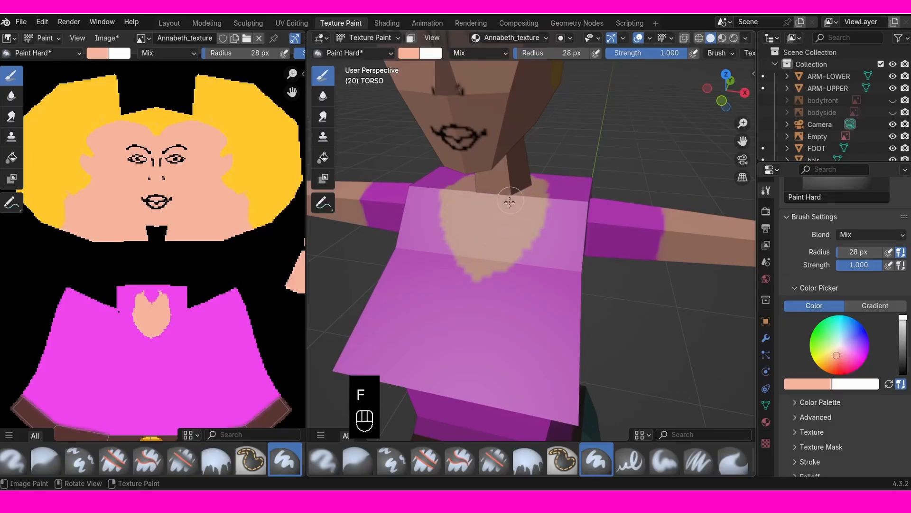
Step: Isolate the torso and fill the remaining gap at the top of the neckline with skin colour
{"action": "key", "text": "KP_Divide"}
{"action": "middle_click_drag", "start_coordinate": [525, 187], "coordinate": [554, 187]}
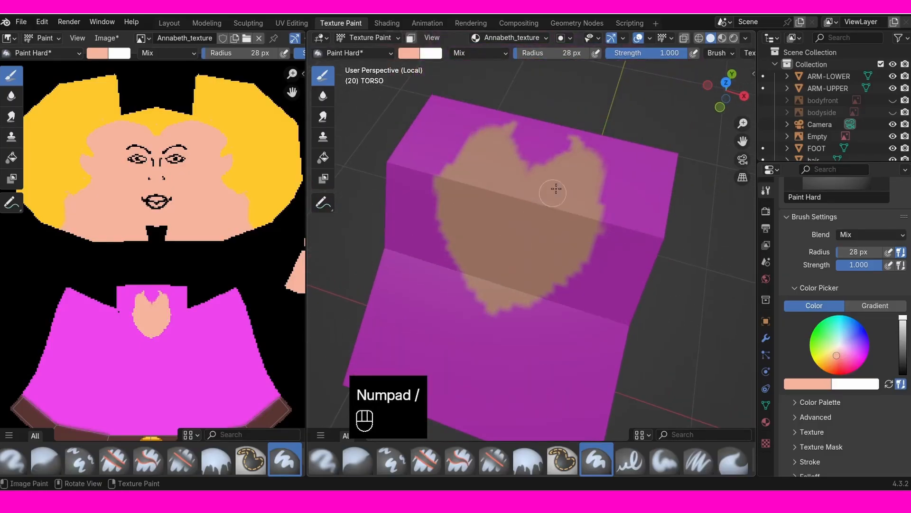
{"action": "mouse_move", "coordinate": [540, 151]}
{"action": "left_mouse_down"}
{"action": "mouse_move", "coordinate": [525, 141]}
{"action": "mouse_move", "coordinate": [555, 137]}
{"action": "left_mouse_up"}
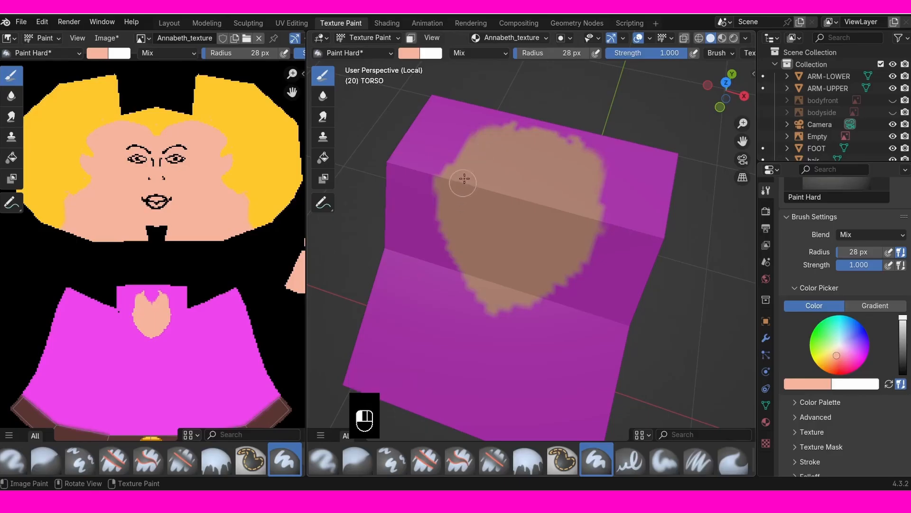
{"action": "mouse_move", "coordinate": [469, 155]}
{"action": "left_mouse_down"}
{"action": "mouse_move", "coordinate": [462, 189]}
{"action": "mouse_move", "coordinate": [485, 279]}
{"action": "left_mouse_up"}
Step: Soften the neckline's edge with the Blur brush at 21 px, return to the paint brush and show the whole character again
{"action": "key", "text": "f"}
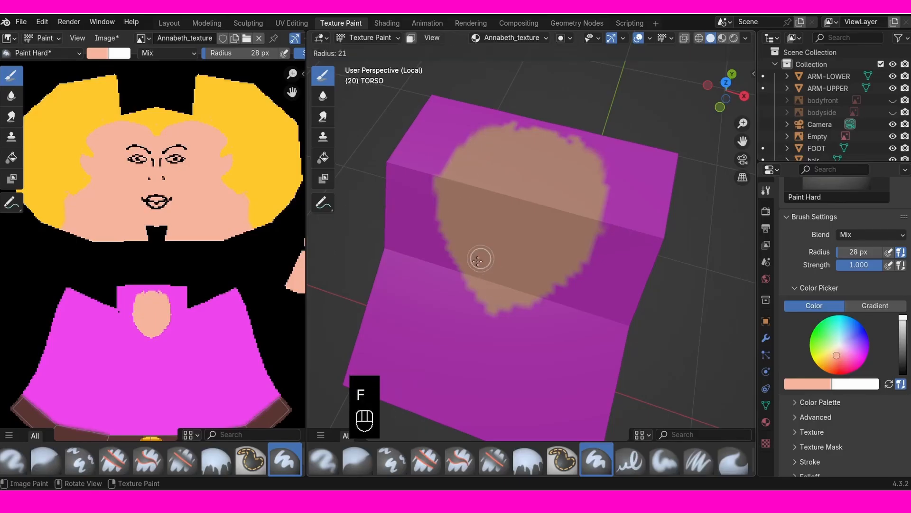
{"action": "left_click", "coordinate": [479, 259]}
{"action": "left_click", "coordinate": [323, 97]}
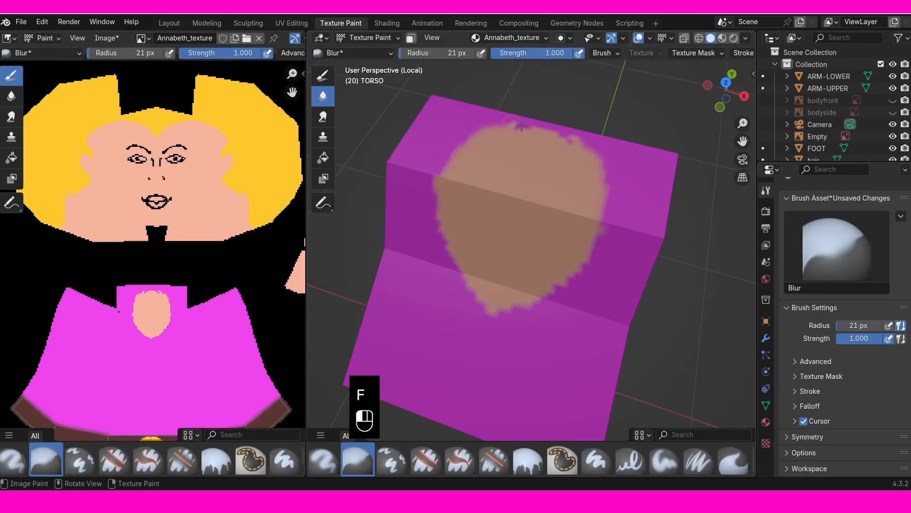
{"action": "mouse_move", "coordinate": [521, 128]}
{"action": "left_mouse_down"}
{"action": "mouse_move", "coordinate": [600, 177]}
{"action": "mouse_move", "coordinate": [563, 274]}
{"action": "left_mouse_up"}
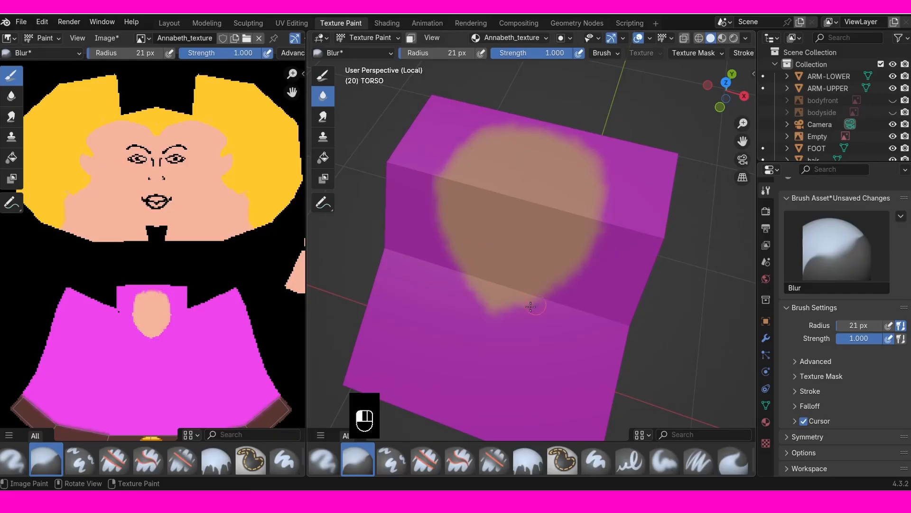
{"action": "left_click", "coordinate": [332, 72]}
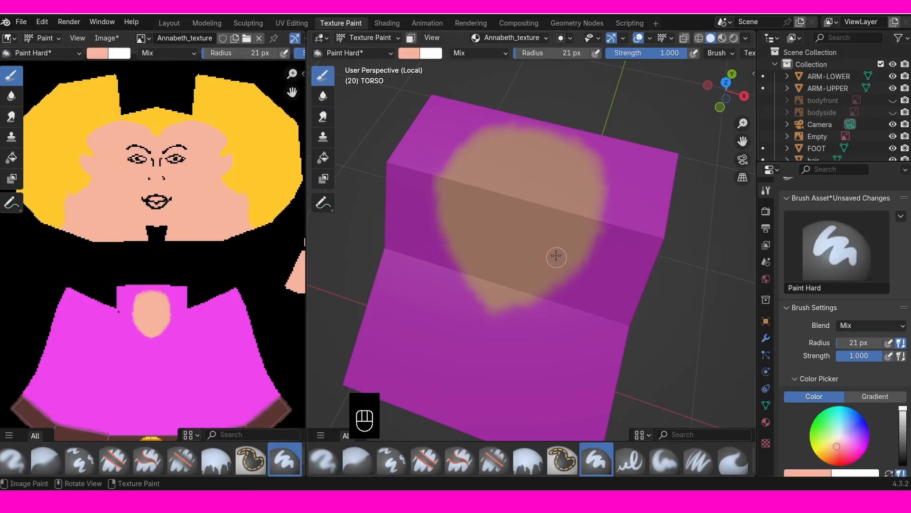
{"action": "key", "text": "KP_Divide"}
{"action": "mouse_move", "coordinate": [561, 237]}
{"action": "middle_mouse_down"}
{"action": "mouse_move", "coordinate": [549, 266]}
{"action": "mouse_move", "coordinate": [549, 256]}
{"action": "middle_mouse_up"}
{"action": "key", "text": "KP_1"}
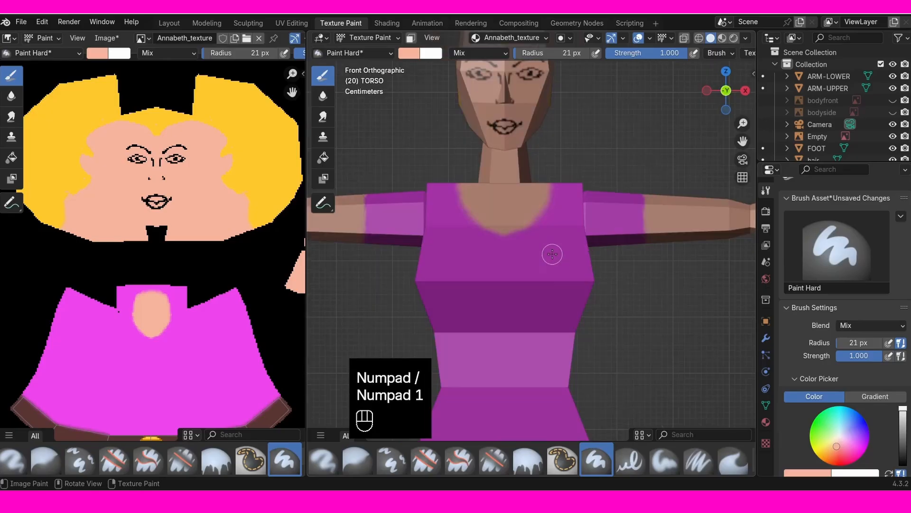
Step: Sample the shirt's pink from the texture image and darken it to a purple brush colour
{"action": "middle_click_drag", "start_coordinate": [529, 314], "coordinate": [584, 246], "text": "shift"}
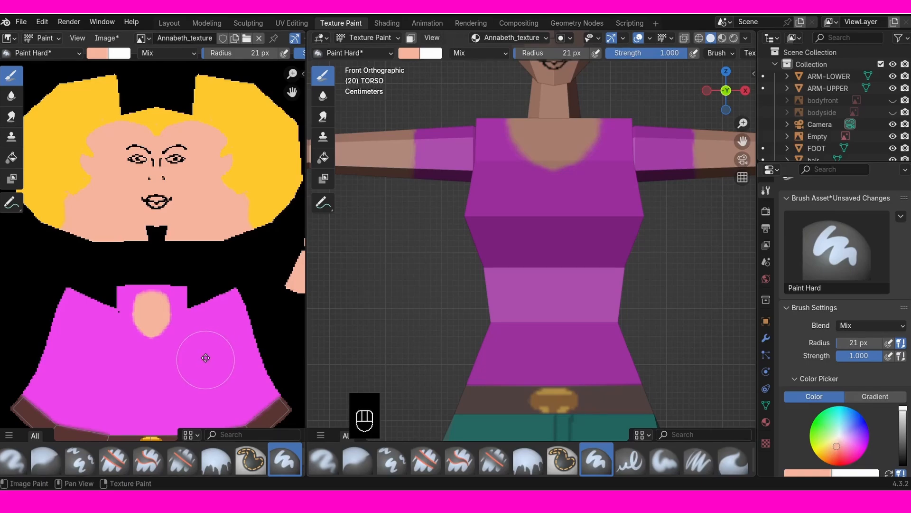
{"action": "middle_click_drag", "start_coordinate": [203, 357], "coordinate": [199, 307], "text": "shift"}
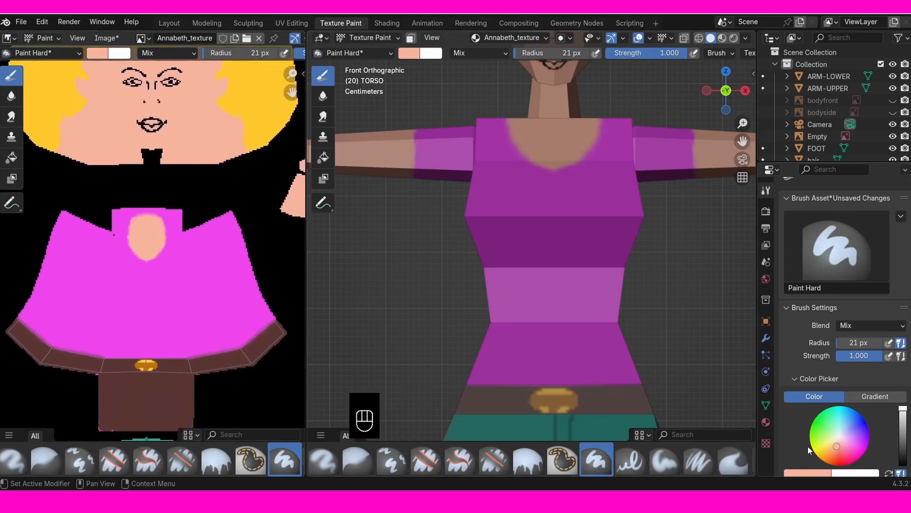
{"action": "scroll", "coordinate": [815, 424], "scroll_direction": "down", "scroll_amount": 3}
{"action": "left_click", "coordinate": [812, 427]}
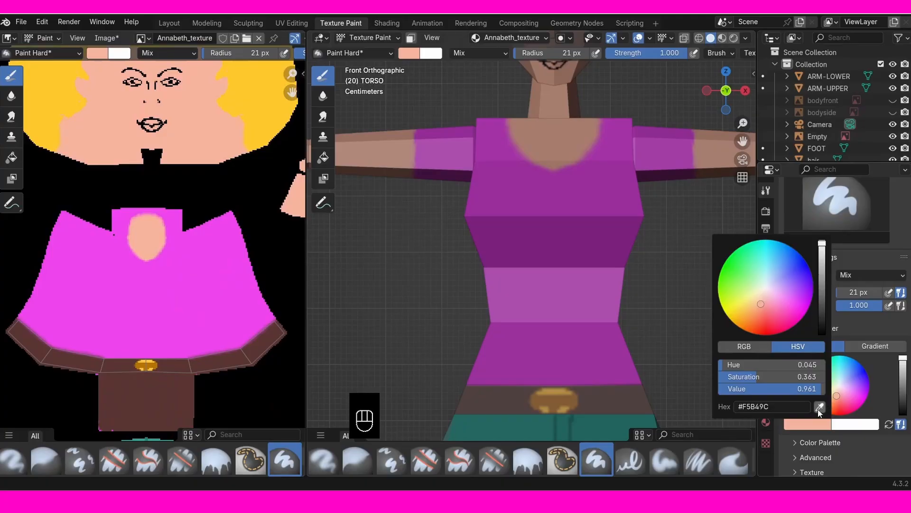
{"action": "left_click", "coordinate": [819, 407]}
{"action": "left_click", "coordinate": [209, 295]}
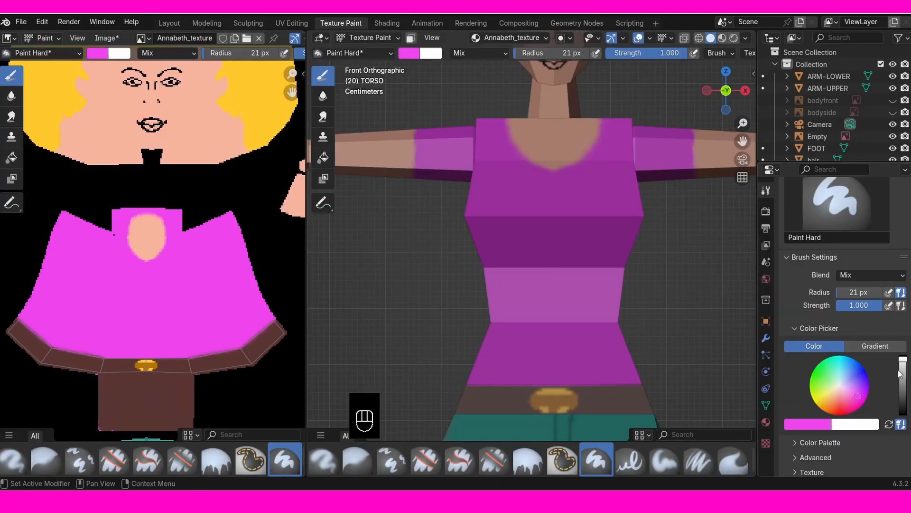
{"action": "left_click_drag", "start_coordinate": [903, 364], "coordinate": [905, 377]}
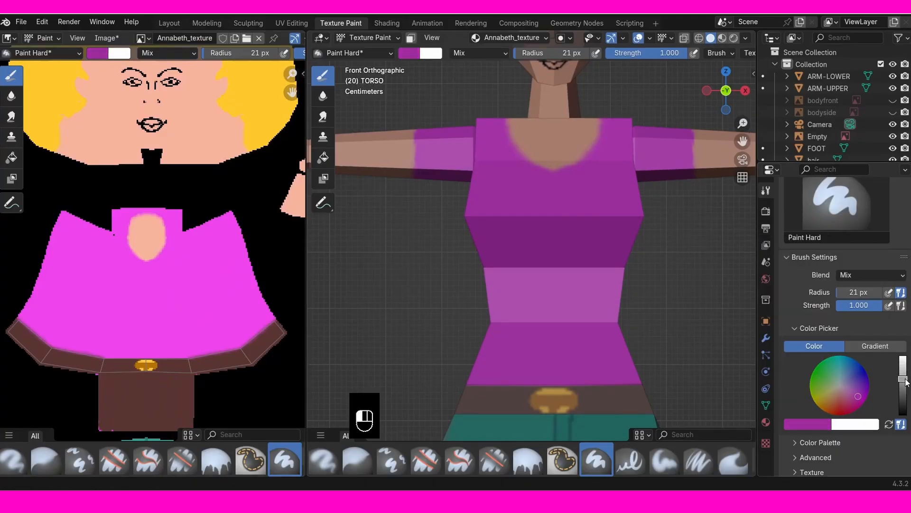
Step: Try out short crease strokes across the midriff in darker shades of the shirt colour with a 6 px brush, and undo them
{"action": "key", "text": "f"}
{"action": "left_click", "coordinate": [575, 254]}
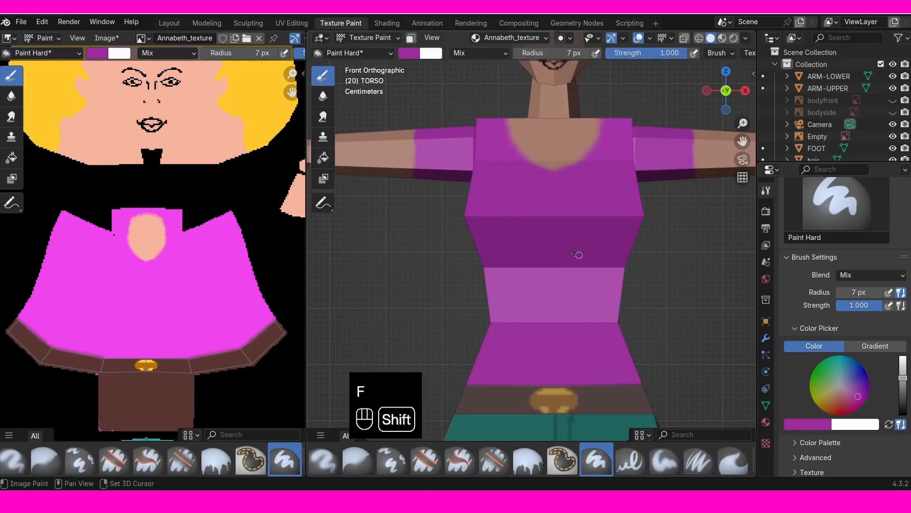
{"action": "middle_click_drag", "start_coordinate": [576, 254], "coordinate": [572, 256], "text": "shift"}
{"action": "key", "text": "f"}
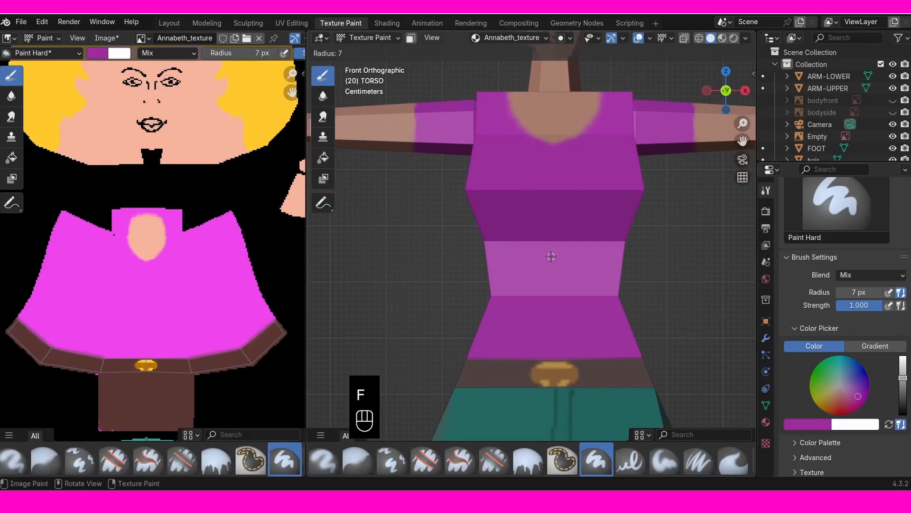
{"action": "left_click", "coordinate": [552, 257]}
{"action": "left_click_drag", "start_coordinate": [536, 257], "coordinate": [563, 254]}
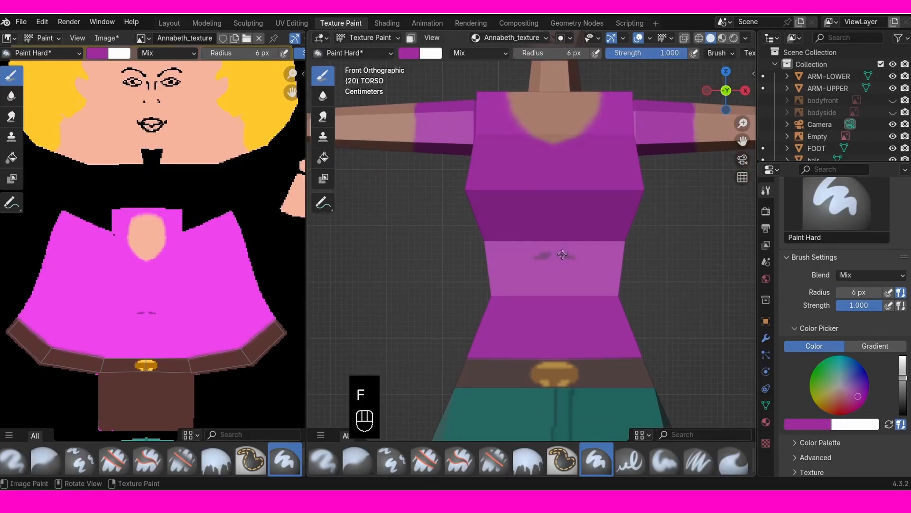
{"action": "key", "text": "ctrl+z"}
{"action": "key", "text": "ctrl+z"}
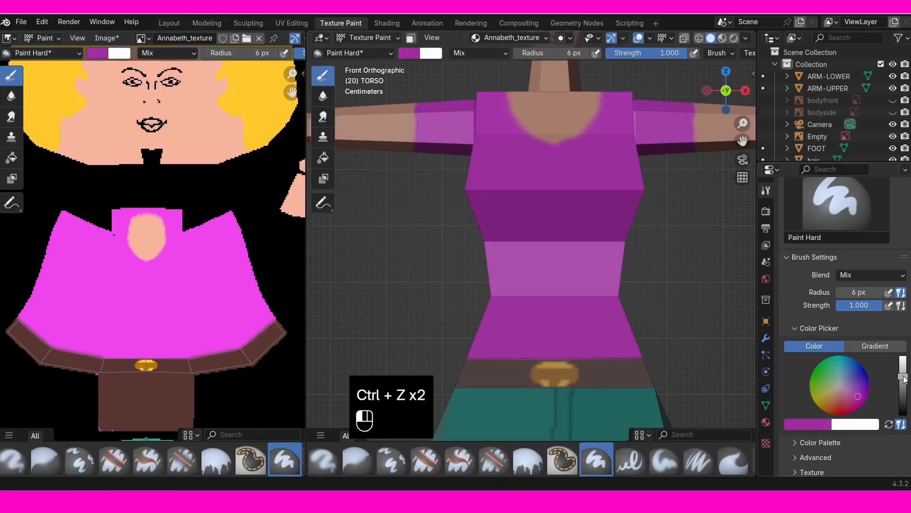
{"action": "left_click_drag", "start_coordinate": [564, 263], "coordinate": [544, 268]}
{"action": "key", "text": "ctrl+z"}
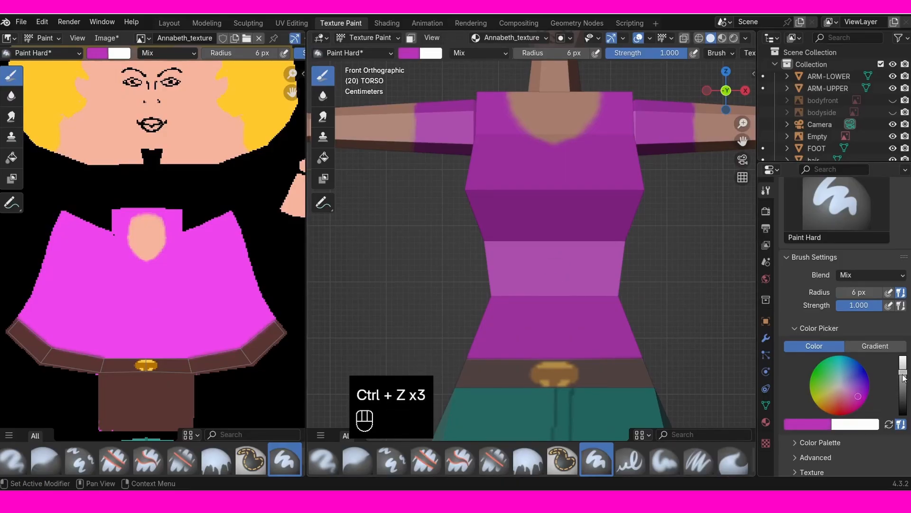
{"action": "key", "text": "ctrl+z"}
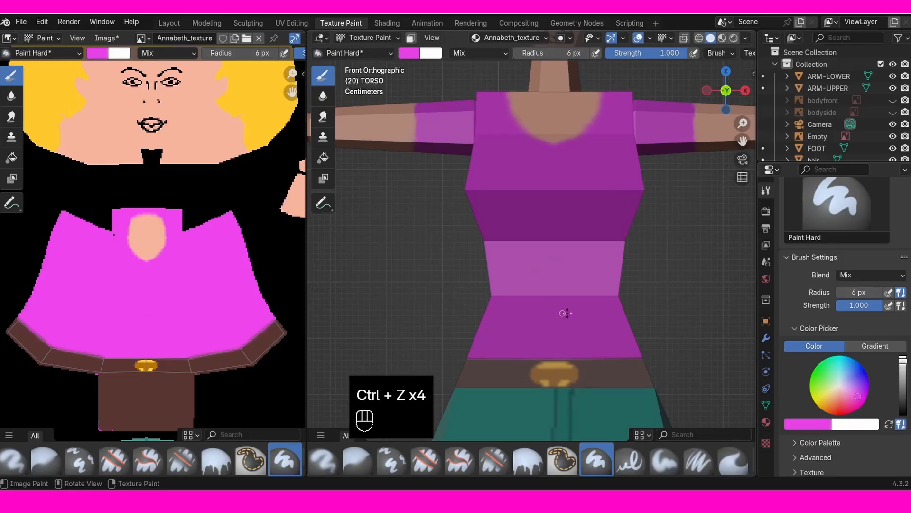
{"action": "key", "text": "ctrl+z"}
Step: Set a magenta slightly darker than the shirt and a 4 px brush radius, and paint a short horizontal line across the midriff
{"action": "left_click", "coordinate": [901, 364]}
{"action": "left_click_drag", "start_coordinate": [858, 396], "coordinate": [859, 398]}
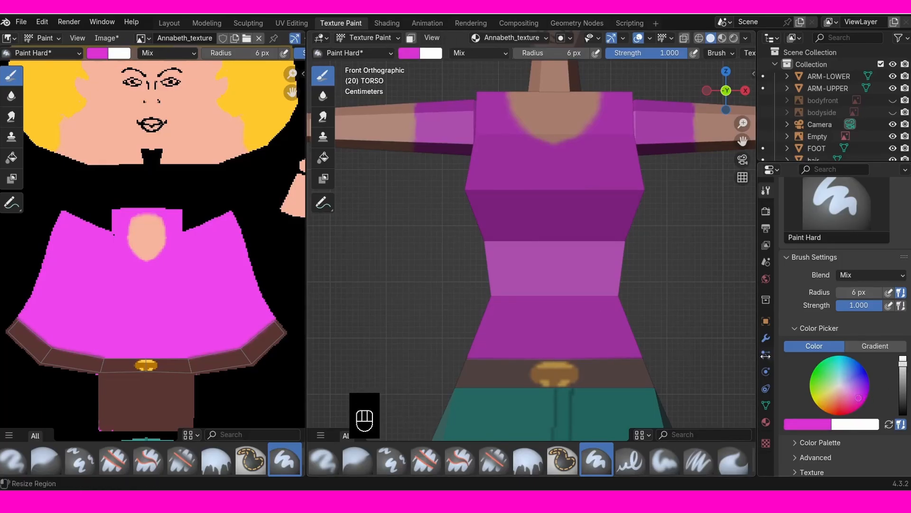
{"action": "left_click_drag", "start_coordinate": [574, 259], "coordinate": [569, 262]}
{"action": "key", "text": "ctrl+z"}
{"action": "key", "text": "f"}
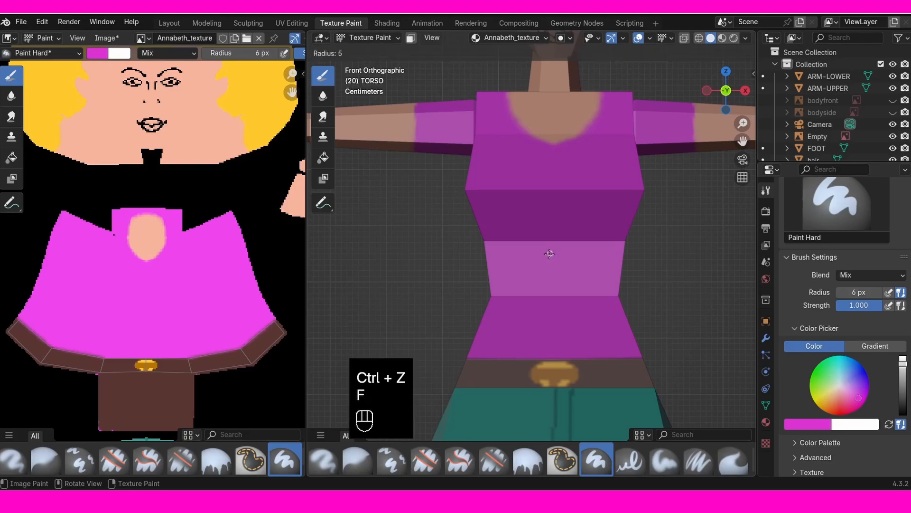
{"action": "left_click", "coordinate": [551, 263]}
{"action": "middle_click_drag", "start_coordinate": [549, 267], "coordinate": [550, 245], "text": "shift"}
{"action": "left_click_drag", "start_coordinate": [546, 234], "coordinate": [567, 232]}
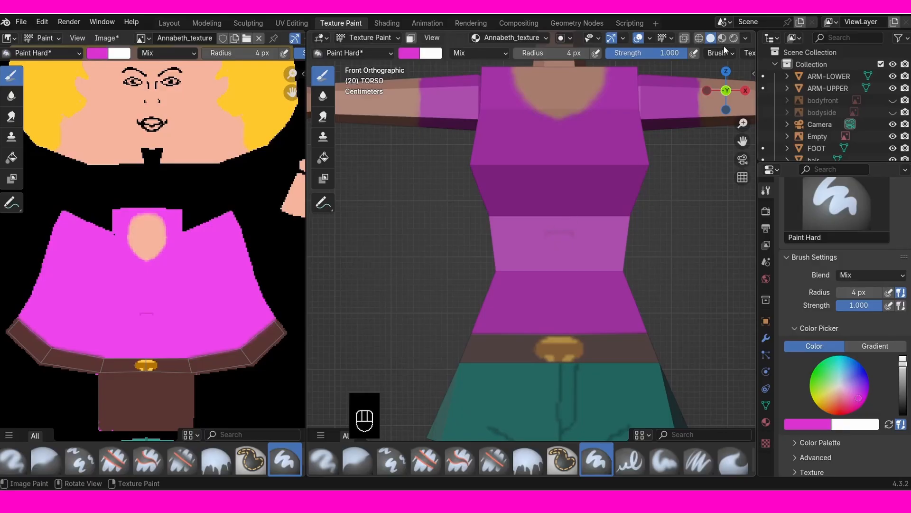
Step: Turn off X symmetry and paint uneven fold lines down the midriff and lower front of the shirt with the 4 px brush
{"action": "scroll", "coordinate": [631, 53], "scroll_direction": "down", "scroll_amount": 8}
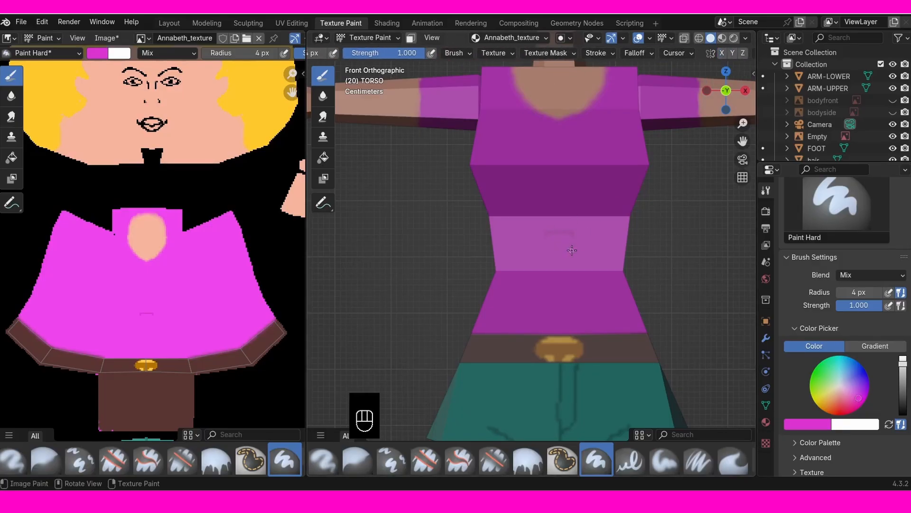
{"action": "mouse_move", "coordinate": [570, 234]}
{"action": "left_mouse_down"}
{"action": "mouse_move", "coordinate": [542, 237]}
{"action": "mouse_move", "coordinate": [563, 233]}
{"action": "mouse_move", "coordinate": [545, 237]}
{"action": "mouse_move", "coordinate": [530, 274]}
{"action": "left_mouse_up"}
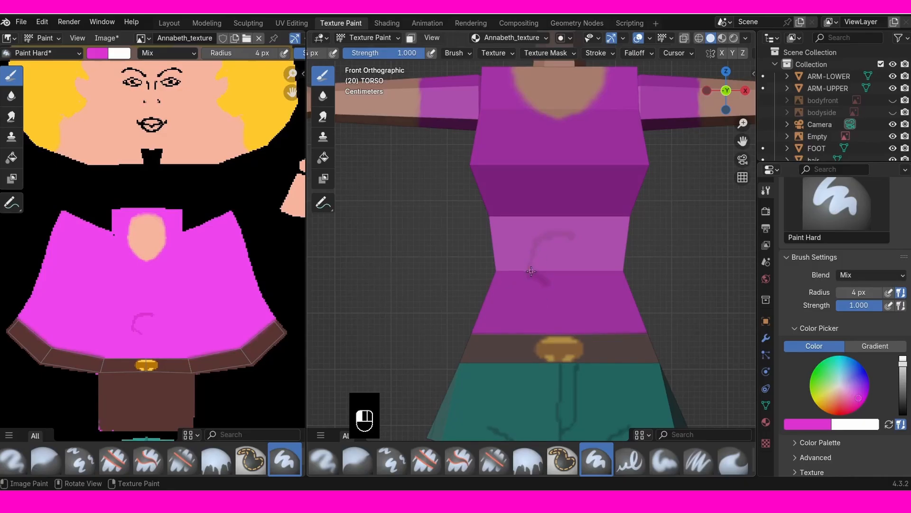
{"action": "left_click_drag", "start_coordinate": [556, 252], "coordinate": [558, 240]}
{"action": "left_click", "coordinate": [561, 278]}
{"action": "left_click_drag", "start_coordinate": [574, 286], "coordinate": [578, 320]}
{"action": "left_click_drag", "start_coordinate": [524, 303], "coordinate": [530, 307]}
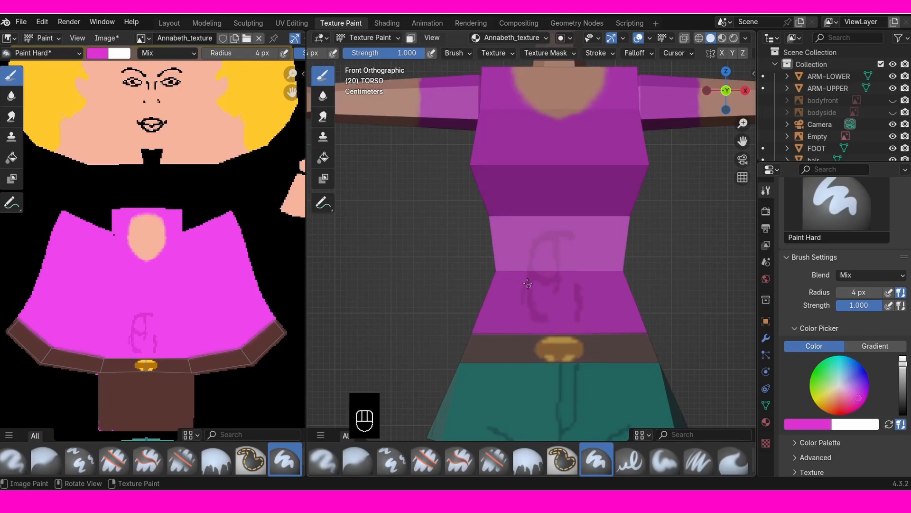
{"action": "left_click_drag", "start_coordinate": [529, 306], "coordinate": [545, 312]}
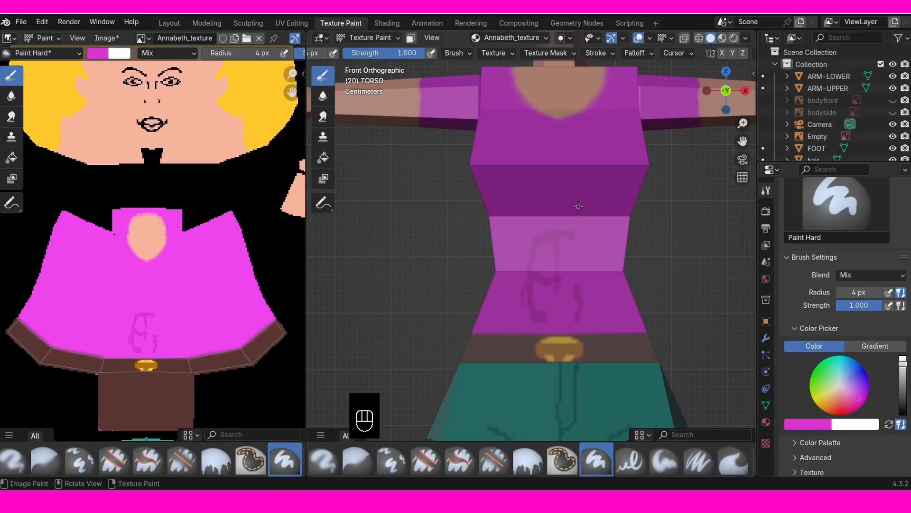
{"action": "left_click_drag", "start_coordinate": [578, 234], "coordinate": [583, 252]}
Step: Paint a small V-shaped crease below the neckline and diagonal folds across the chest, enlarging the brush radius to 8 px
{"action": "middle_click_drag", "start_coordinate": [612, 236], "coordinate": [591, 251]}
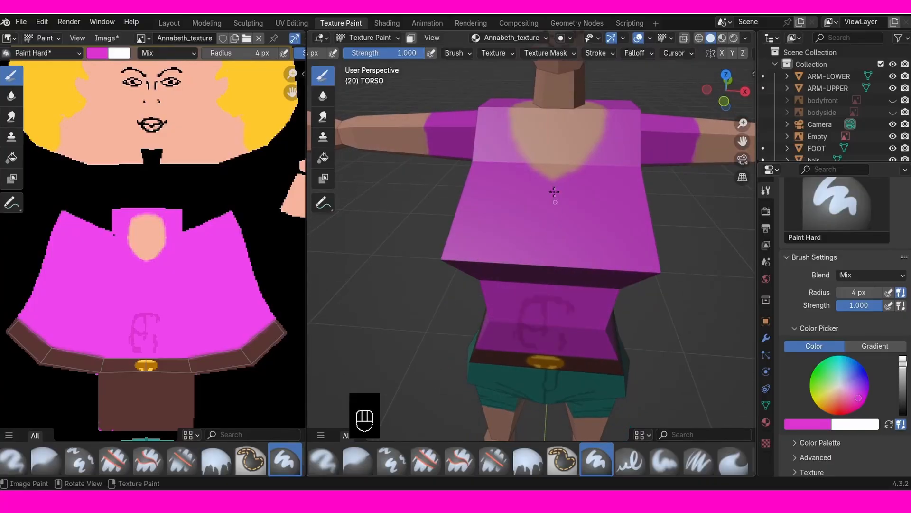
{"action": "mouse_move", "coordinate": [550, 189]}
{"action": "left_mouse_down"}
{"action": "mouse_move", "coordinate": [553, 214]}
{"action": "mouse_move", "coordinate": [561, 188]}
{"action": "left_mouse_up"}
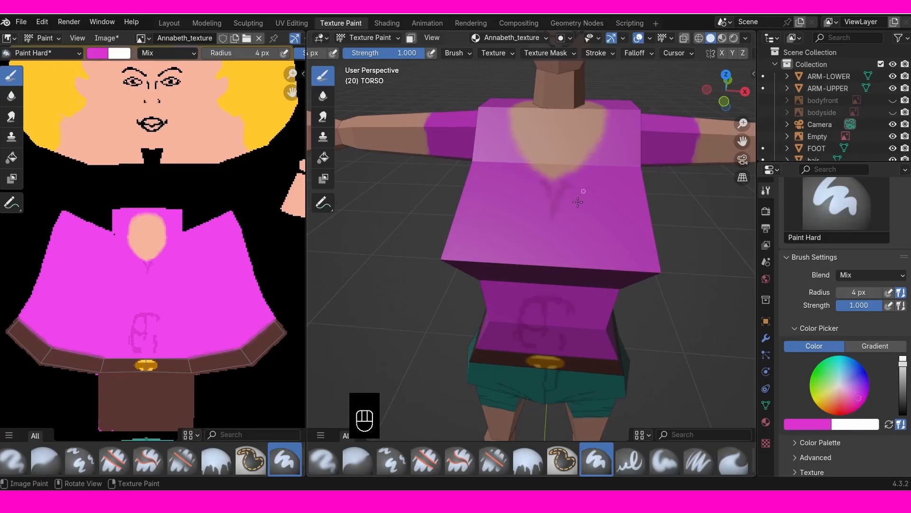
{"action": "middle_click_drag", "start_coordinate": [579, 193], "coordinate": [622, 217]}
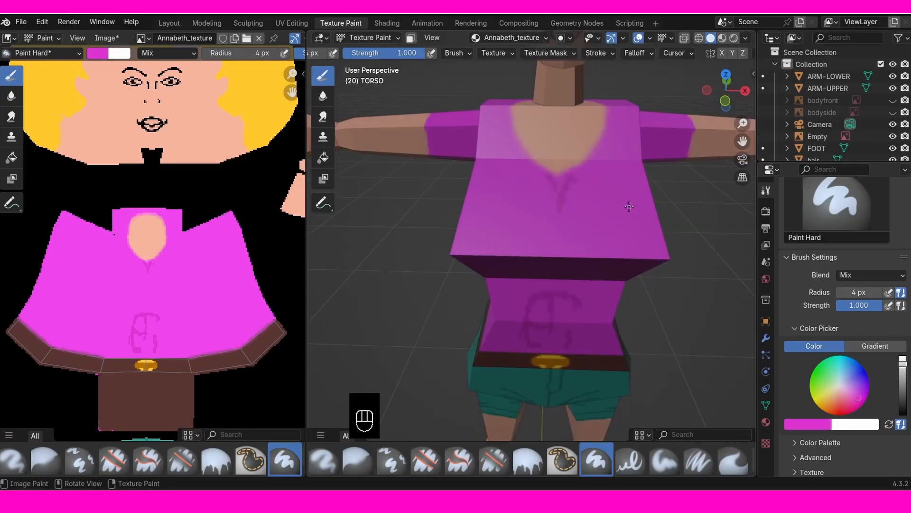
{"action": "middle_click_drag", "start_coordinate": [553, 246], "coordinate": [587, 269]}
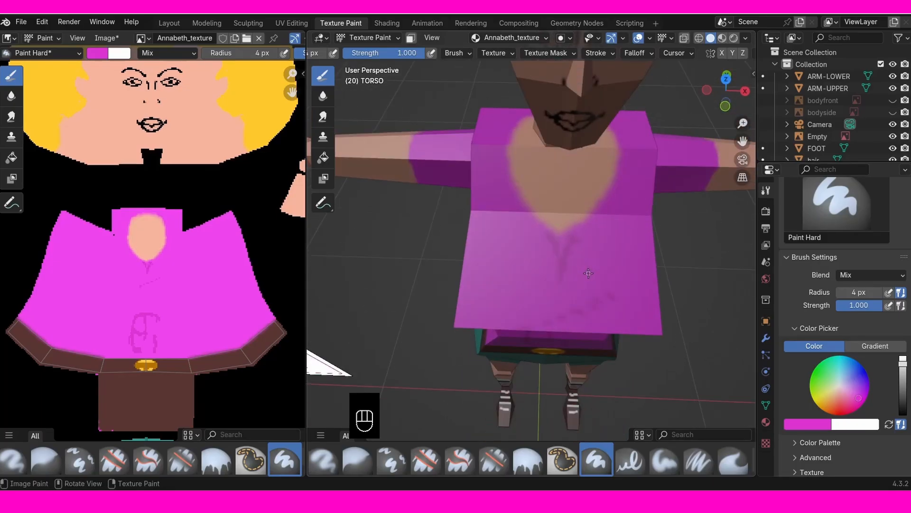
{"action": "key", "text": "f"}
{"action": "mouse_move", "coordinate": [570, 306]}
{"action": "middle_mouse_down"}
{"action": "mouse_move", "coordinate": [616, 229]}
{"action": "mouse_move", "coordinate": [615, 214]}
{"action": "mouse_move", "coordinate": [606, 200]}
{"action": "mouse_move", "coordinate": [521, 185]}
{"action": "middle_mouse_up"}
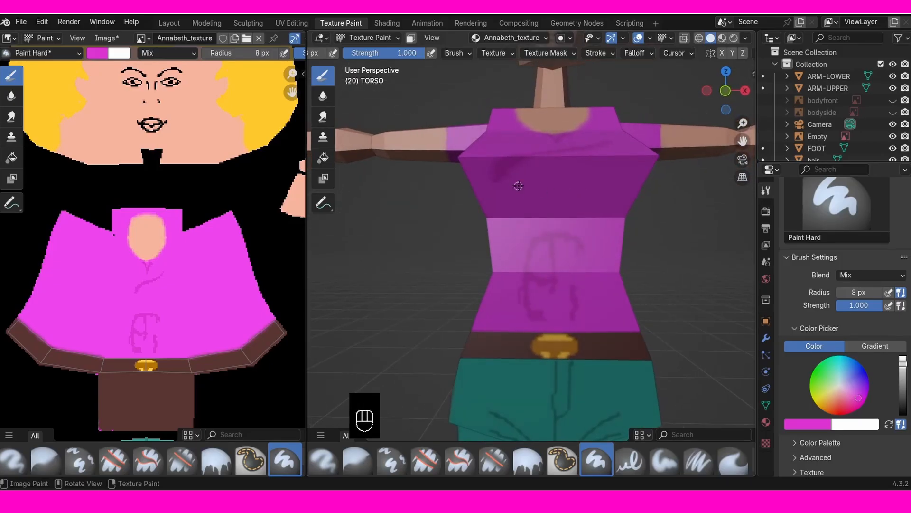
{"action": "middle_click_drag", "start_coordinate": [637, 212], "coordinate": [548, 205]}
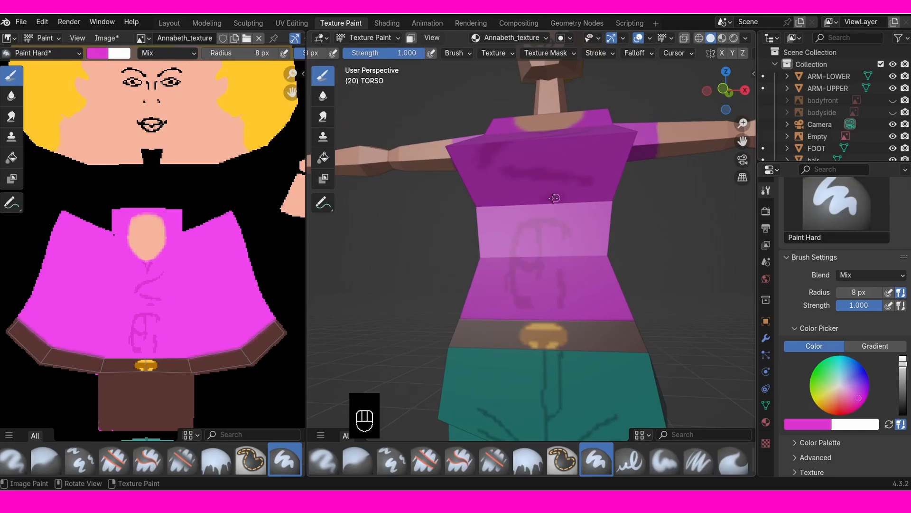
Step: Undo the last strokes, turn on X symmetry and paint mirrored creases just beneath the chest with a 6 px brush
{"action": "key", "text": "ctrl+z"}
{"action": "key", "text": "ctrl+z"}
{"action": "key", "text": "ctrl+z"}
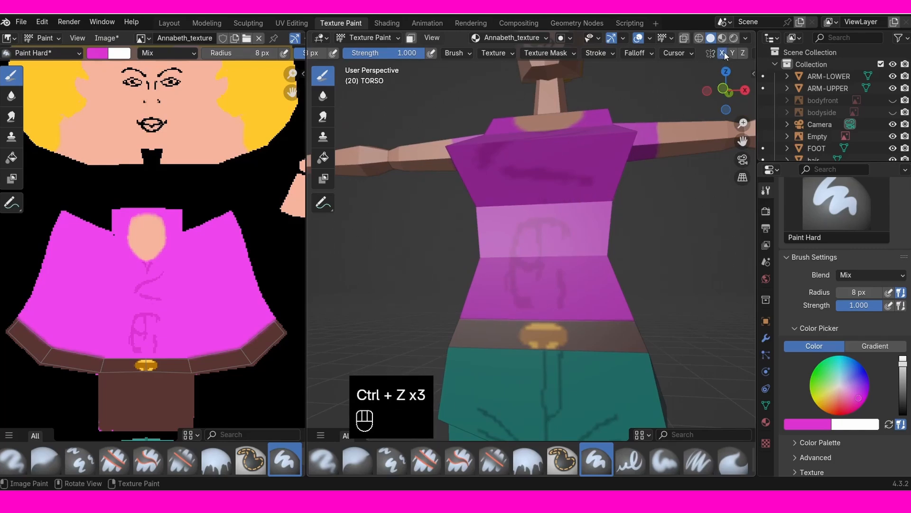
{"action": "key", "text": "f"}
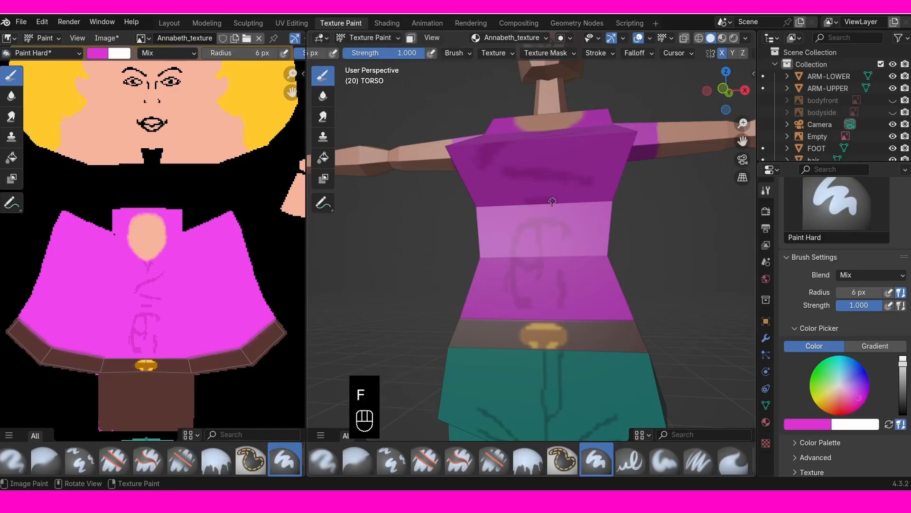
{"action": "left_click", "coordinate": [582, 210]}
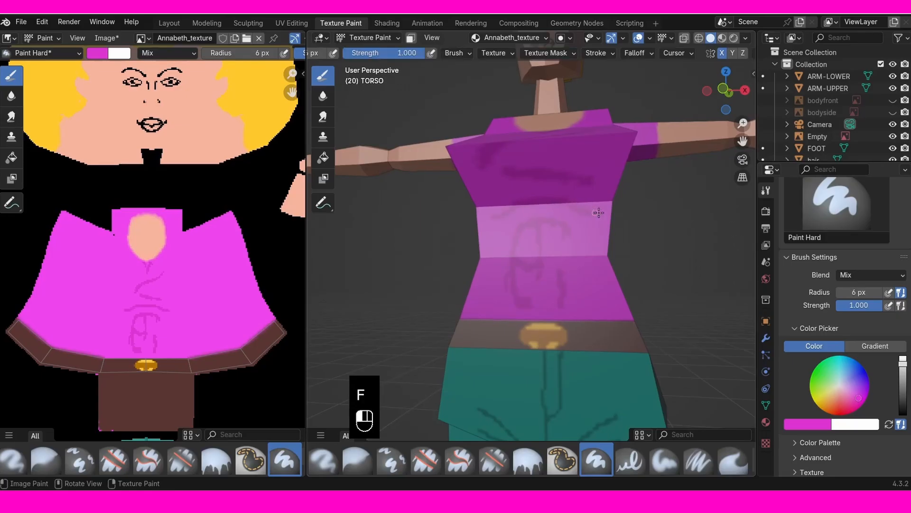
Step: Paint mirrored folds along the sides of the shirt, from the armpits down to the waist
{"action": "middle_click_drag", "start_coordinate": [602, 212], "coordinate": [490, 225]}
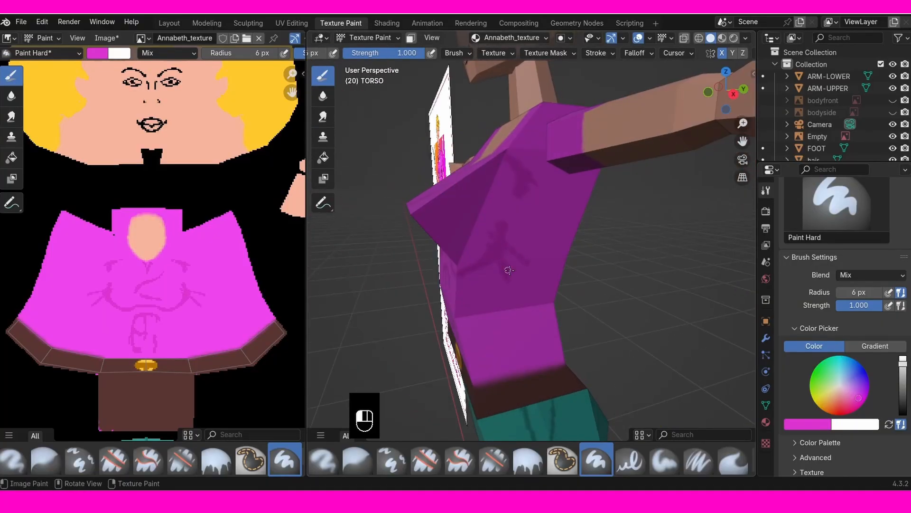
{"action": "middle_click_drag", "start_coordinate": [508, 270], "coordinate": [565, 219]}
{"action": "middle_click_drag", "start_coordinate": [606, 164], "coordinate": [442, 256]}
{"action": "left_click_drag", "start_coordinate": [435, 250], "coordinate": [503, 280]}
{"action": "middle_click_drag", "start_coordinate": [505, 277], "coordinate": [475, 226]}
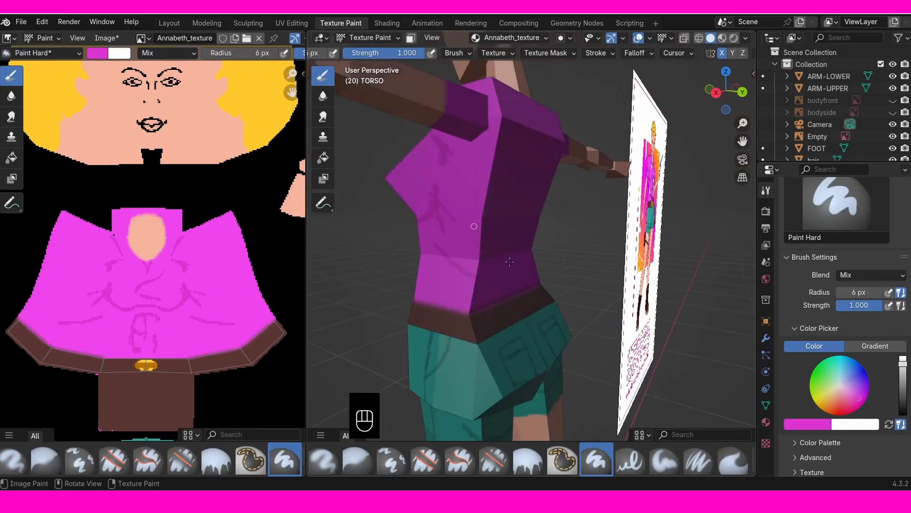
Step: Paint long diagonal folds across the upper back and short creases at the back of the waist, undoing a misplaced stroke
{"action": "middle_click_drag", "start_coordinate": [518, 250], "coordinate": [464, 256]}
{"action": "mouse_move", "coordinate": [581, 241]}
{"action": "middle_mouse_down"}
{"action": "mouse_move", "coordinate": [544, 257]}
{"action": "mouse_move", "coordinate": [603, 173]}
{"action": "mouse_move", "coordinate": [566, 115]}
{"action": "middle_mouse_up"}
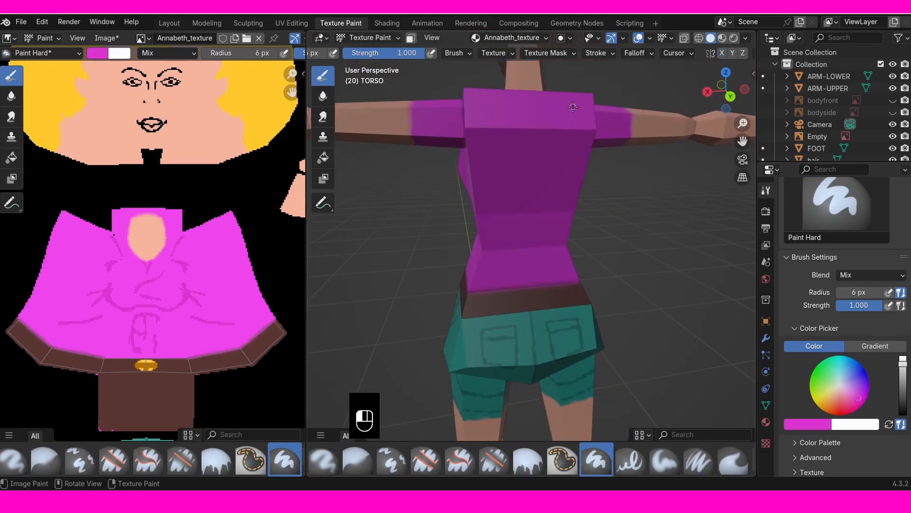
{"action": "left_click_drag", "start_coordinate": [483, 185], "coordinate": [570, 148]}
{"action": "key", "text": "ctrl+z"}
{"action": "mouse_move", "coordinate": [544, 177]}
{"action": "left_mouse_down"}
{"action": "mouse_move", "coordinate": [526, 195]}
{"action": "mouse_move", "coordinate": [552, 248]}
{"action": "left_mouse_up"}
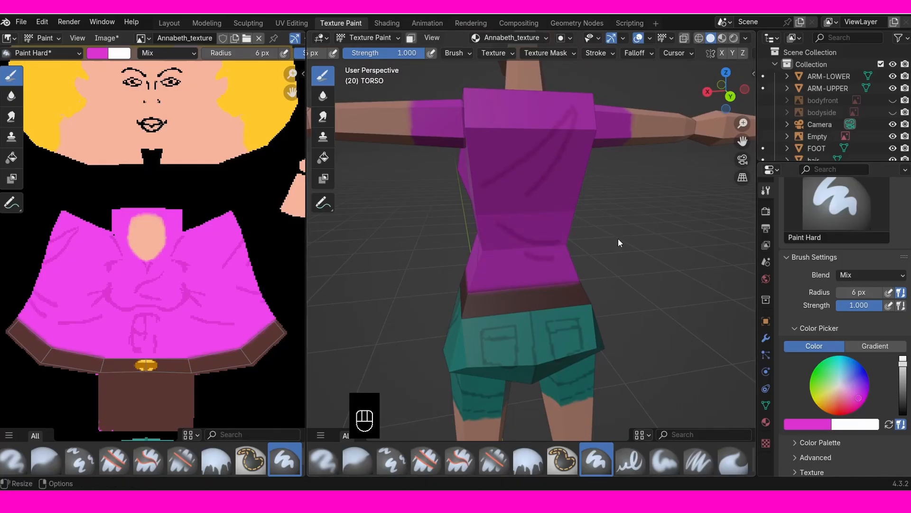
Step: Compare the painted shirt with the reference art from the front and at an angle, checking its folds and flower pattern
{"action": "key", "text": "KP_1"}
{"action": "key", "text": "KP_1"}
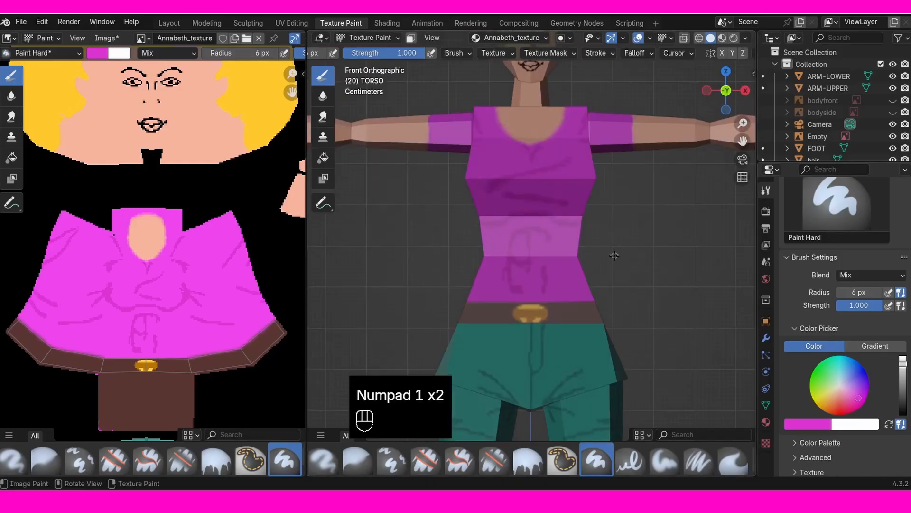
{"action": "middle_click_drag", "start_coordinate": [608, 245], "coordinate": [541, 360]}
{"action": "middle_click_drag", "start_coordinate": [422, 297], "coordinate": [619, 271], "text": "shift"}
{"action": "key", "text": "KP_1"}
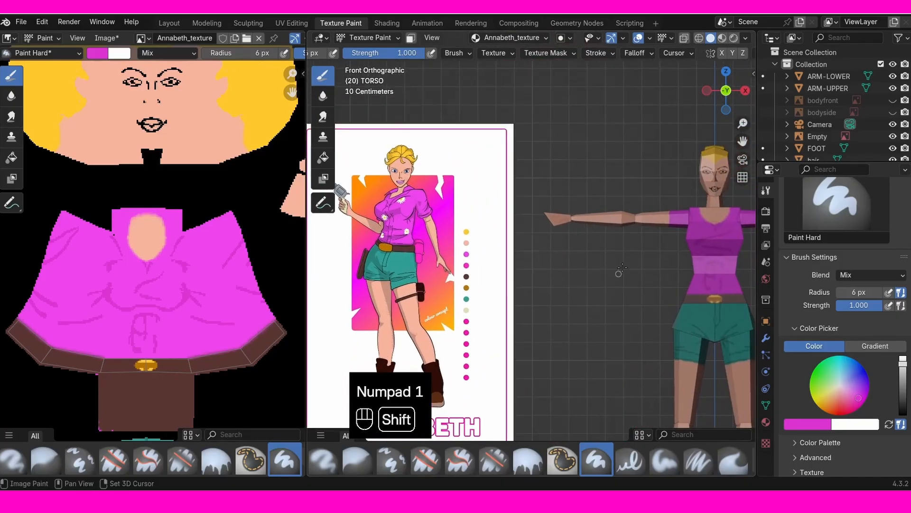
{"action": "middle_click_drag", "start_coordinate": [437, 224], "coordinate": [473, 250], "text": "shift"}
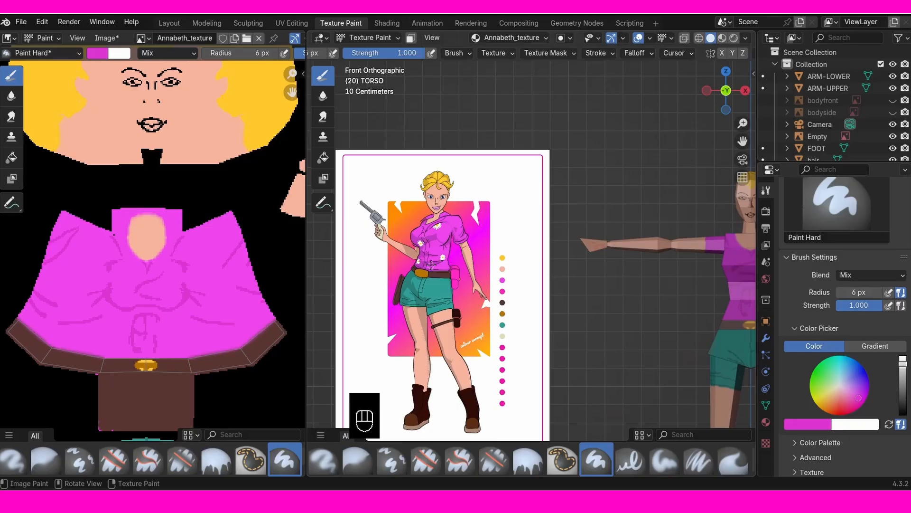
{"action": "middle_click_drag", "start_coordinate": [436, 267], "coordinate": [454, 229], "text": "ctrl"}
{"action": "middle_click_drag", "start_coordinate": [535, 260], "coordinate": [309, 234], "text": "shift"}
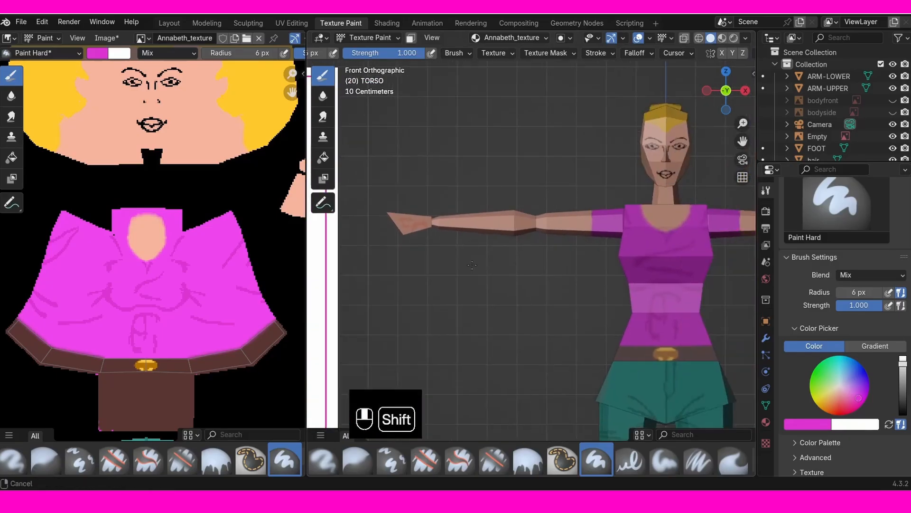
{"action": "middle_click_drag", "start_coordinate": [744, 234], "coordinate": [616, 229], "text": "shift"}
{"action": "scroll", "coordinate": [610, 262], "scroll_direction": "up", "scroll_amount": 2}
{"action": "middle_click_drag", "start_coordinate": [609, 262], "coordinate": [545, 314]}
{"action": "middle_click_drag", "start_coordinate": [379, 289], "coordinate": [577, 241], "text": "shift"}
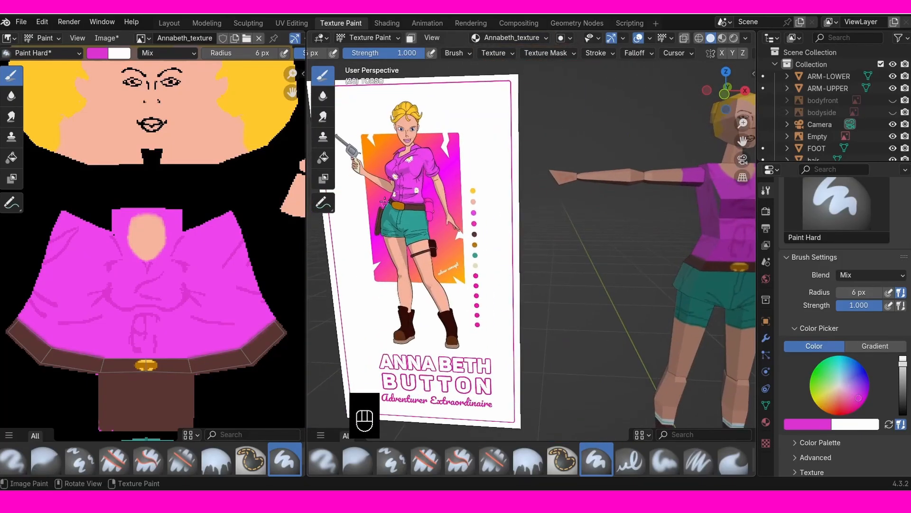
{"action": "middle_click_drag", "start_coordinate": [664, 245], "coordinate": [565, 206], "text": "shift"}
{"action": "middle_click_drag", "start_coordinate": [672, 204], "coordinate": [537, 217], "text": "shift"}
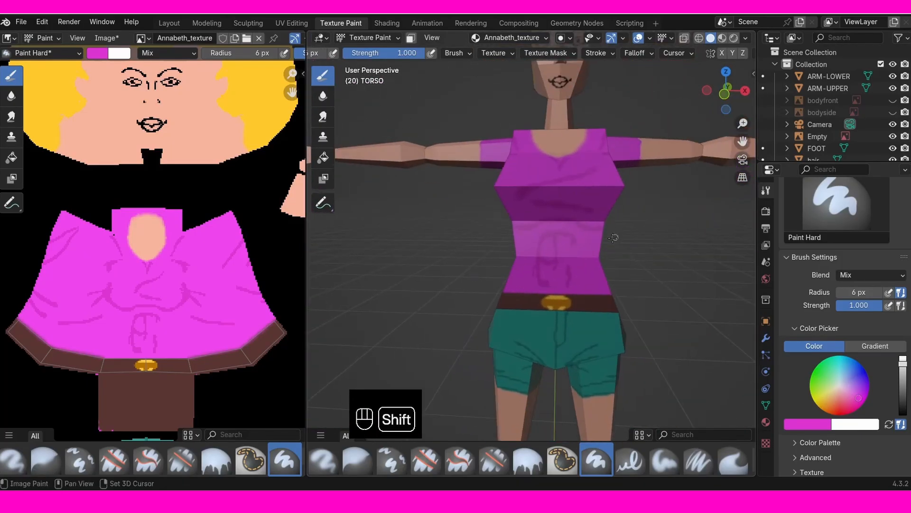
Step: Sample the hair's yellow from the texture image and paint a round flower centre on the chest with a 12 px brush
{"action": "middle_click_drag", "start_coordinate": [618, 234], "coordinate": [594, 273], "text": "shift"}
{"action": "middle_click_drag", "start_coordinate": [591, 271], "coordinate": [585, 255], "text": "ctrl"}
{"action": "middle_click_drag", "start_coordinate": [585, 255], "coordinate": [589, 229]}
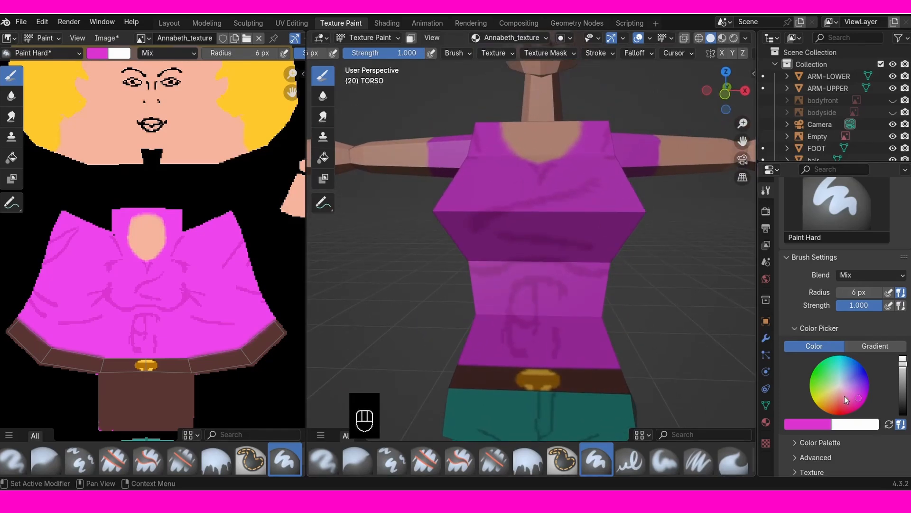
{"action": "left_click", "coordinate": [806, 424]}
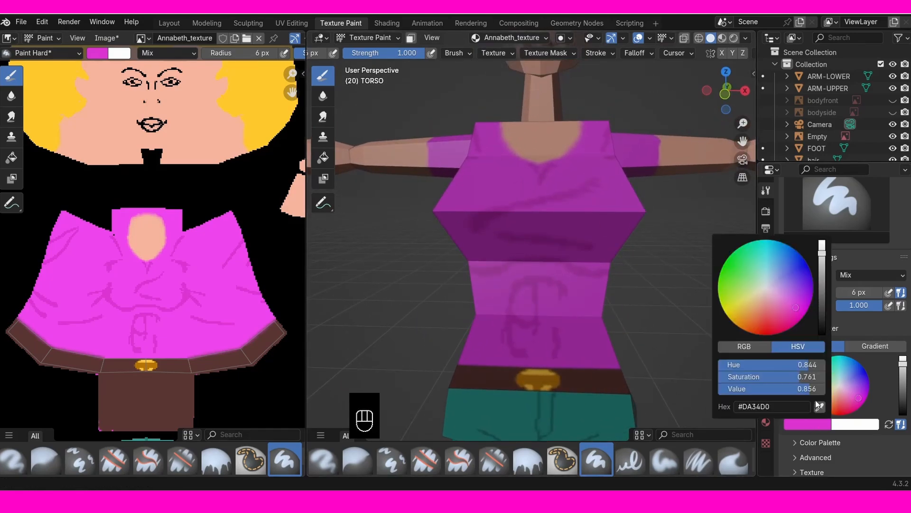
{"action": "left_click", "coordinate": [820, 407]}
{"action": "left_click", "coordinate": [263, 96]}
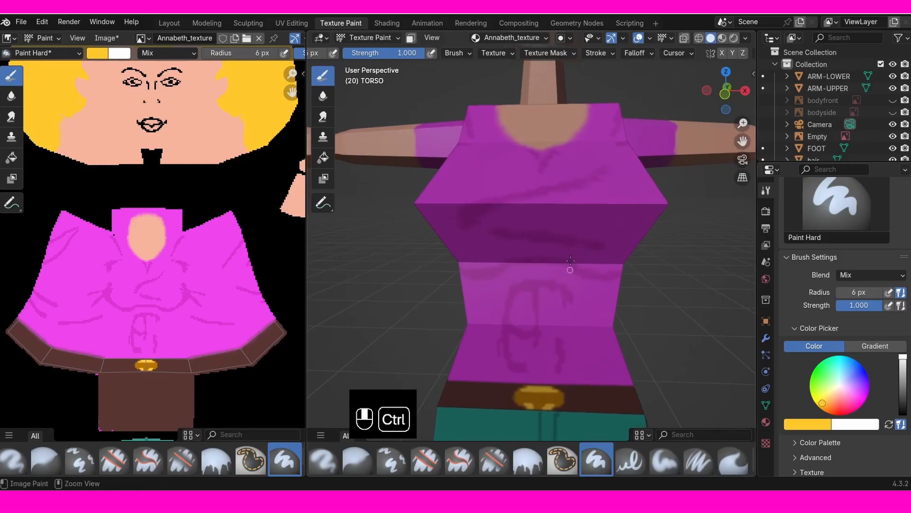
{"action": "middle_click_drag", "start_coordinate": [588, 218], "coordinate": [588, 204], "text": "ctrl"}
{"action": "key", "text": "f"}
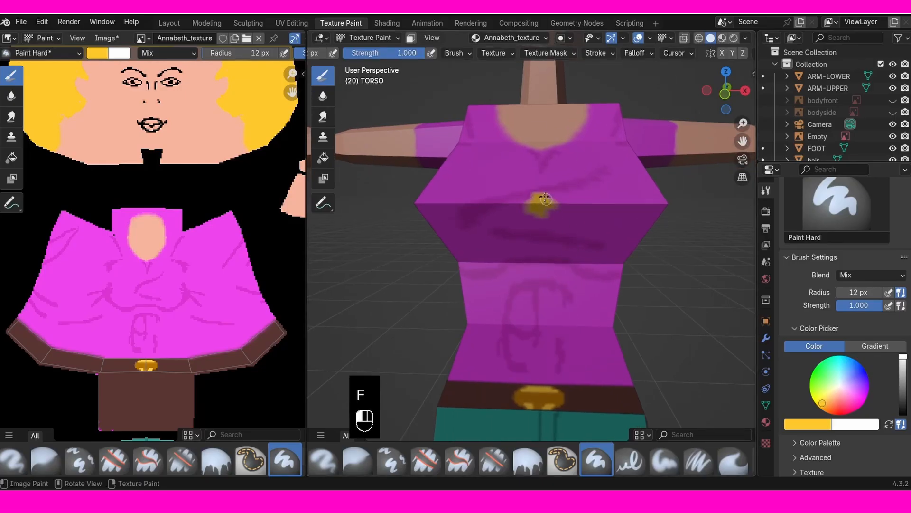
{"action": "left_click_drag", "start_coordinate": [531, 210], "coordinate": [543, 214]}
{"action": "mouse_move", "coordinate": [546, 207]}
{"action": "left_mouse_down"}
{"action": "mouse_move", "coordinate": [537, 191]}
{"action": "mouse_move", "coordinate": [543, 195]}
{"action": "left_mouse_up"}
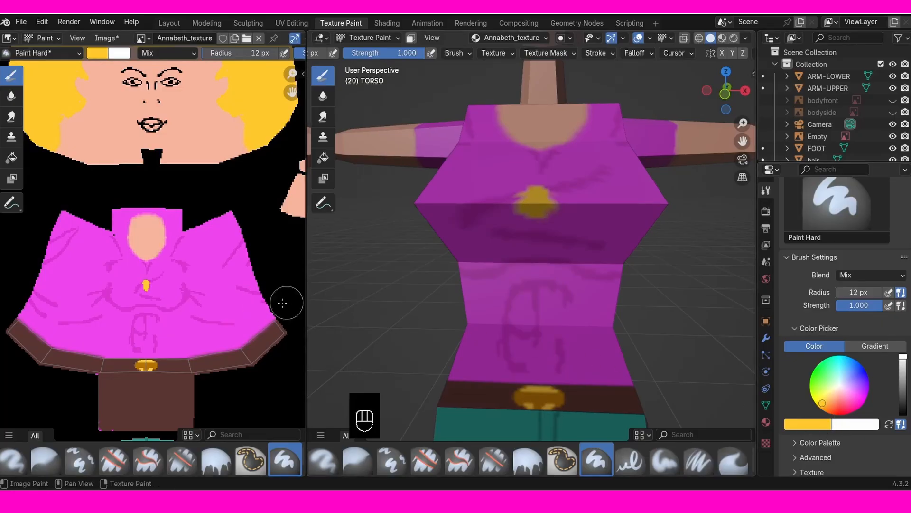
Step: Widen the 3D viewport to show the reference art and sample its white background as the brush colour
{"action": "left_click_drag", "start_coordinate": [306, 329], "coordinate": [203, 329]}
{"action": "middle_click_drag", "start_coordinate": [266, 380], "coordinate": [492, 421], "text": "ctrl"}
{"action": "middle_click_drag", "start_coordinate": [480, 304], "coordinate": [470, 339], "text": "ctrl"}
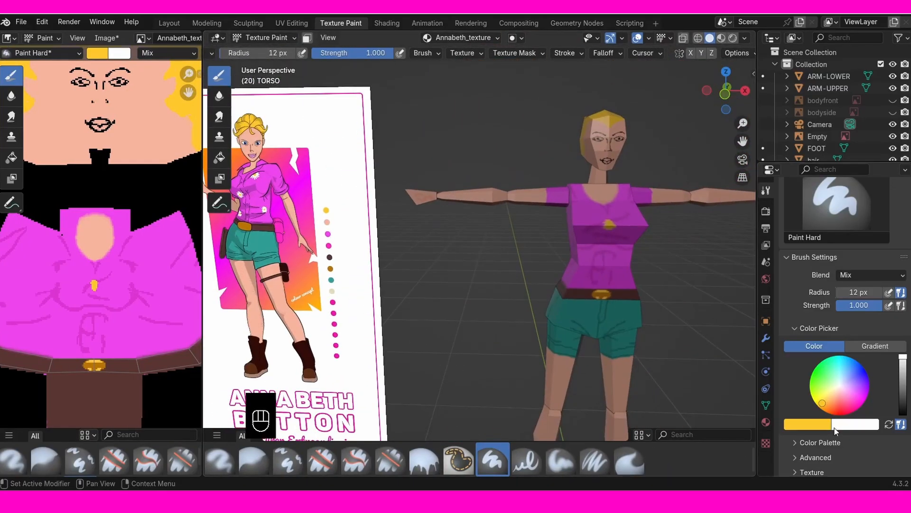
{"action": "left_click", "coordinate": [829, 424]}
{"action": "left_click", "coordinate": [826, 404]}
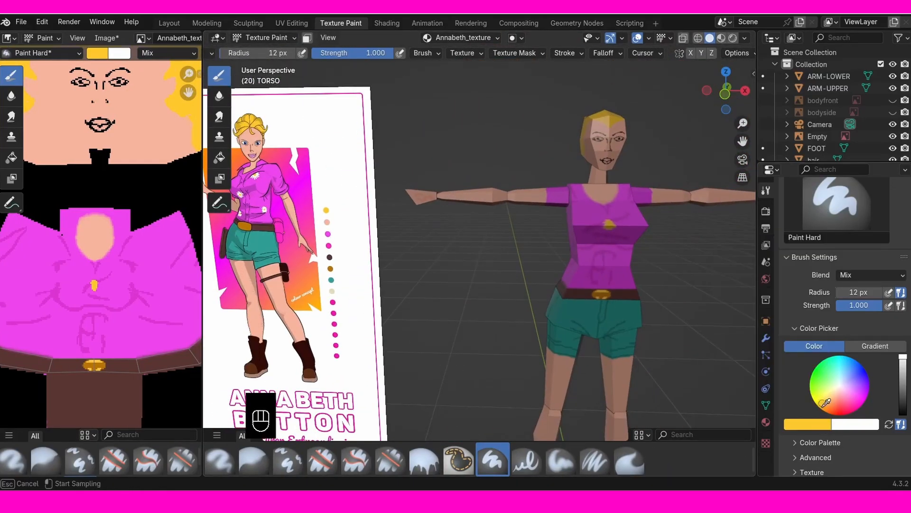
{"action": "left_click", "coordinate": [346, 174]}
Step: Set a 7 px brush radius and paint white petals around the upper edge and one side of the yellow flower centre
{"action": "mouse_move", "coordinate": [661, 315]}
{"action": "middle_mouse_down", "text": "shift"}
{"action": "mouse_move", "coordinate": [545, 315]}
{"action": "mouse_move", "coordinate": [517, 230]}
{"action": "mouse_move", "coordinate": [530, 210]}
{"action": "middle_mouse_up", "text": "shift"}
{"action": "key", "text": "f"}
{"action": "left_click", "coordinate": [515, 230]}
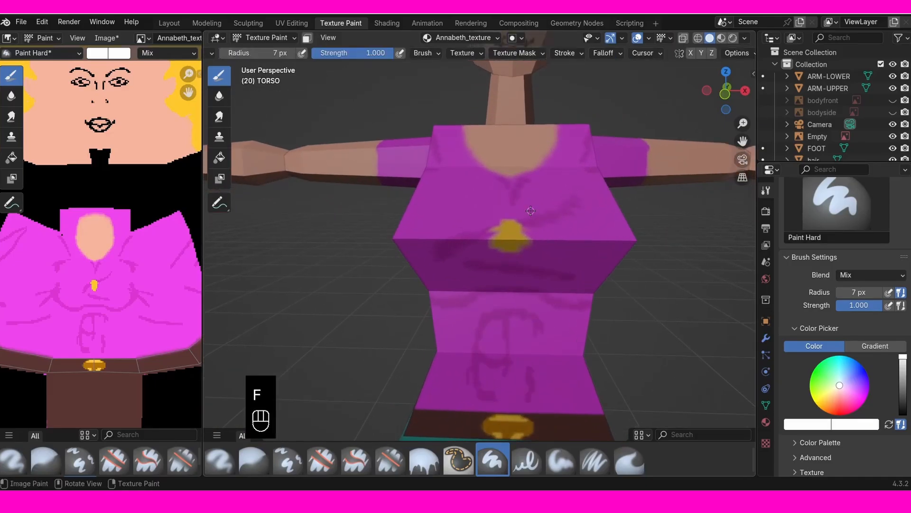
{"action": "mouse_move", "coordinate": [518, 227]}
{"action": "left_mouse_down"}
{"action": "mouse_move", "coordinate": [536, 215]}
{"action": "mouse_move", "coordinate": [497, 216]}
{"action": "mouse_move", "coordinate": [490, 230]}
{"action": "left_mouse_up"}
{"action": "left_click", "coordinate": [482, 229]}
{"action": "middle_click_drag", "start_coordinate": [494, 247], "coordinate": [502, 228]}
{"action": "left_click_drag", "start_coordinate": [486, 222], "coordinate": [504, 217]}
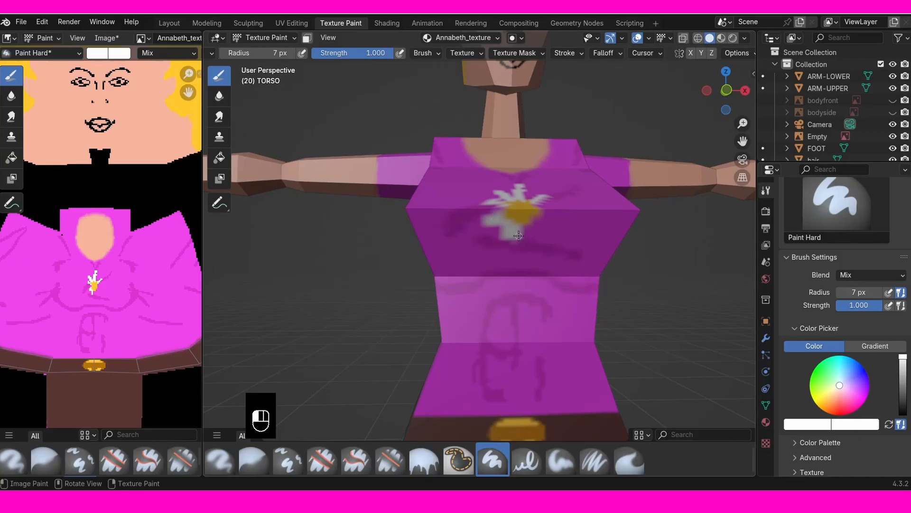
Step: Complete the chest flower with white petals along the lower edge and the remaining side of its centre
{"action": "mouse_move", "coordinate": [519, 236]}
{"action": "left_mouse_down"}
{"action": "mouse_move", "coordinate": [533, 243]}
{"action": "mouse_move", "coordinate": [530, 230]}
{"action": "left_mouse_up"}
{"action": "middle_click_drag", "start_coordinate": [536, 233], "coordinate": [533, 243]}
{"action": "left_click_drag", "start_coordinate": [548, 239], "coordinate": [540, 234]}
{"action": "mouse_move", "coordinate": [532, 227]}
{"action": "left_mouse_down"}
{"action": "mouse_move", "coordinate": [546, 220]}
{"action": "mouse_move", "coordinate": [533, 222]}
{"action": "left_mouse_up"}
{"action": "scroll", "coordinate": [536, 227], "scroll_direction": "down", "scroll_amount": 2}
{"action": "mouse_move", "coordinate": [540, 230]}
{"action": "middle_mouse_down"}
{"action": "mouse_move", "coordinate": [544, 253]}
{"action": "mouse_move", "coordinate": [540, 239]}
{"action": "middle_mouse_up"}
{"action": "middle_click_drag", "start_coordinate": [541, 239], "coordinate": [544, 240]}
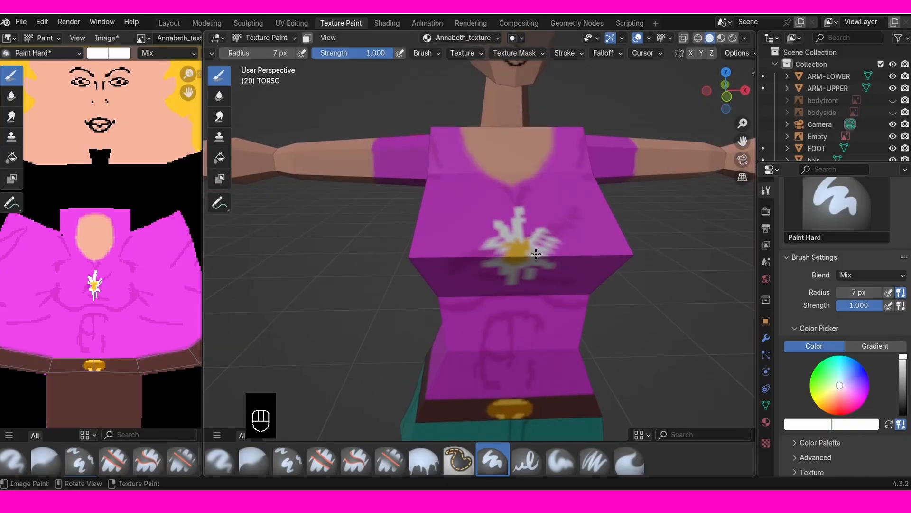
{"action": "left_click_drag", "start_coordinate": [543, 256], "coordinate": [550, 249]}
Step: Resample the yellow, set a 17 px brush radius and touch up the centre of the flower
{"action": "middle_click_drag", "start_coordinate": [550, 252], "coordinate": [548, 233]}
{"action": "key", "text": "shift+x"}
{"action": "key", "text": "f"}
{"action": "left_click", "coordinate": [560, 264]}
Step: Save the painted texture image and show the whole character in the front orthographic view
{"action": "scroll", "coordinate": [564, 265], "scroll_direction": "down", "scroll_amount": 7}
{"action": "mouse_move", "coordinate": [567, 271]}
{"action": "middle_mouse_down"}
{"action": "mouse_move", "coordinate": [570, 280]}
{"action": "mouse_move", "coordinate": [613, 281]}
{"action": "mouse_move", "coordinate": [568, 281]}
{"action": "middle_mouse_up"}
{"action": "middle_click_drag", "start_coordinate": [569, 281], "coordinate": [555, 261], "text": "ctrl"}
{"action": "middle_click_drag", "start_coordinate": [551, 270], "coordinate": [505, 259]}
{"action": "middle_click_drag", "start_coordinate": [555, 271], "coordinate": [584, 315], "text": "ctrl"}
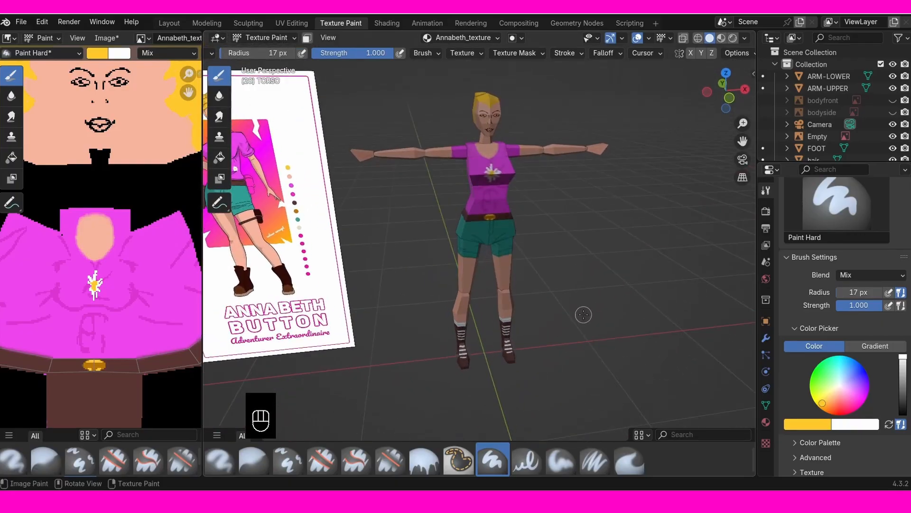
{"action": "left_click", "coordinate": [106, 38]}
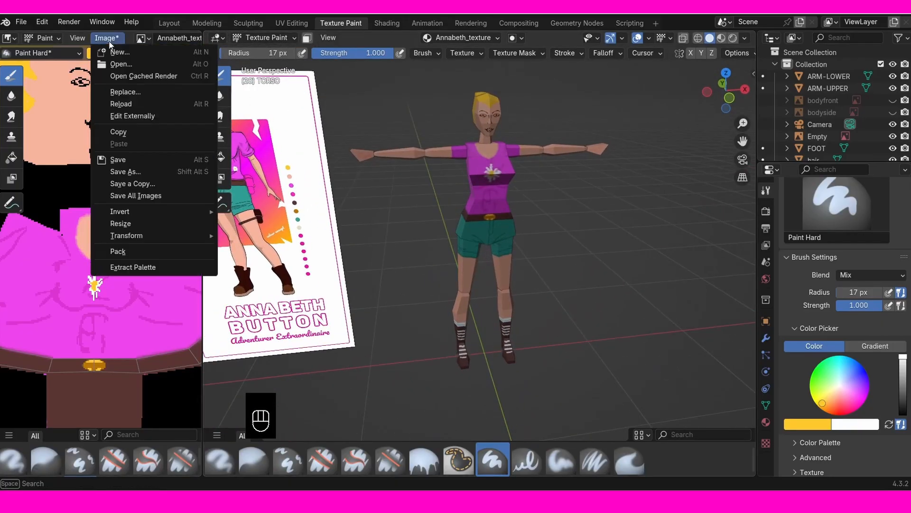
{"action": "left_click", "coordinate": [127, 163]}
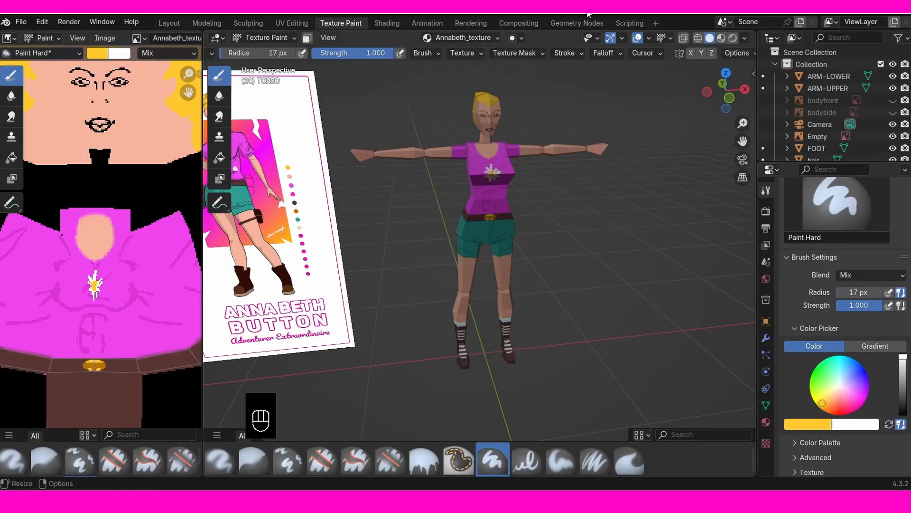
{"action": "key", "text": "KP_1"}
{"action": "scroll", "coordinate": [559, 137], "scroll_direction": "up", "scroll_amount": 2}
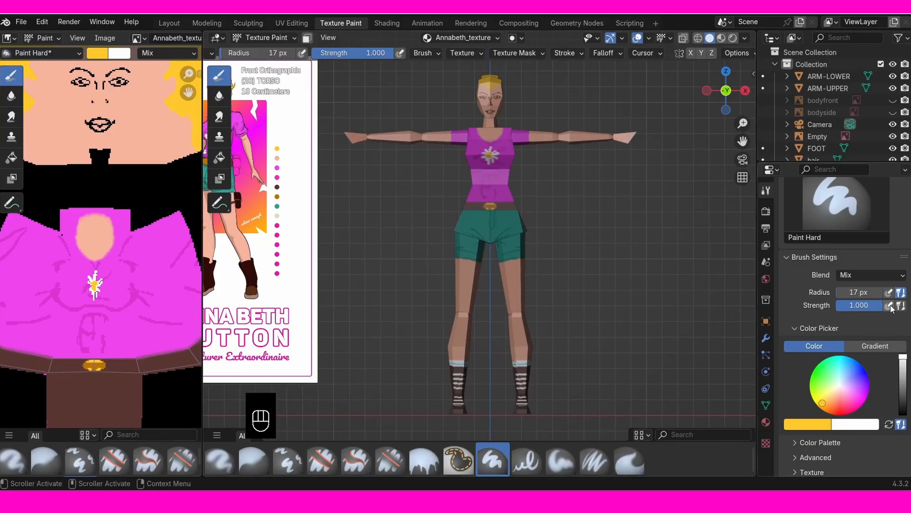
{"action": "middle_click_drag", "start_coordinate": [577, 183], "coordinate": [558, 190], "text": "shift"}
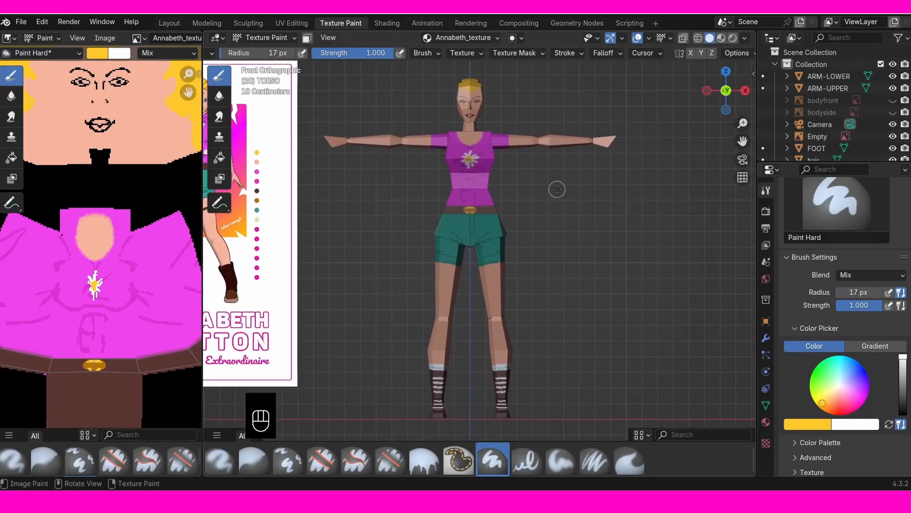